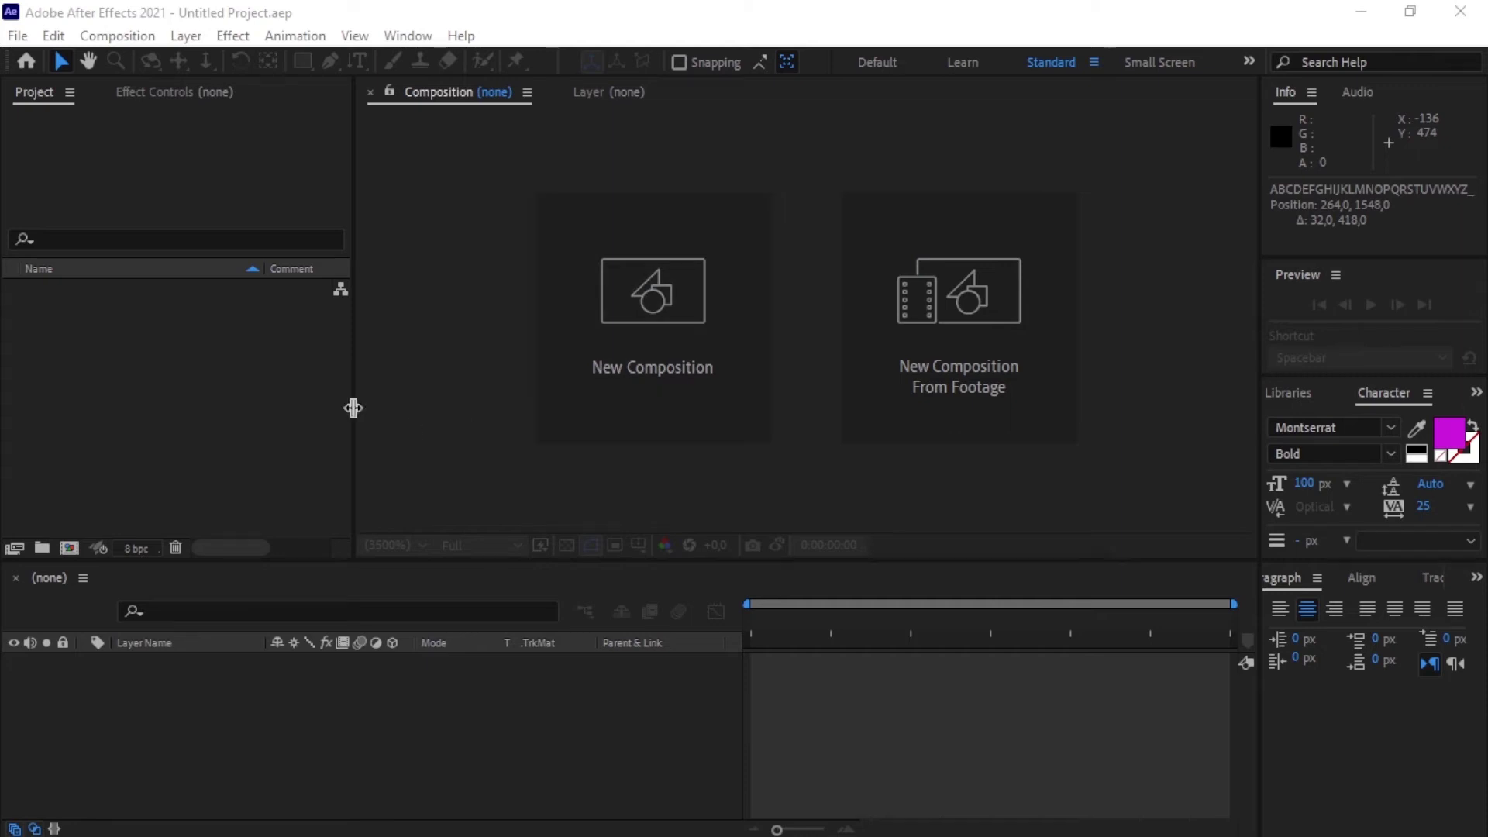
# Create a new composition named "Rolling Text" with a width of 1920 px and a height of 1080 px.
pyautogui.click(69, 549)
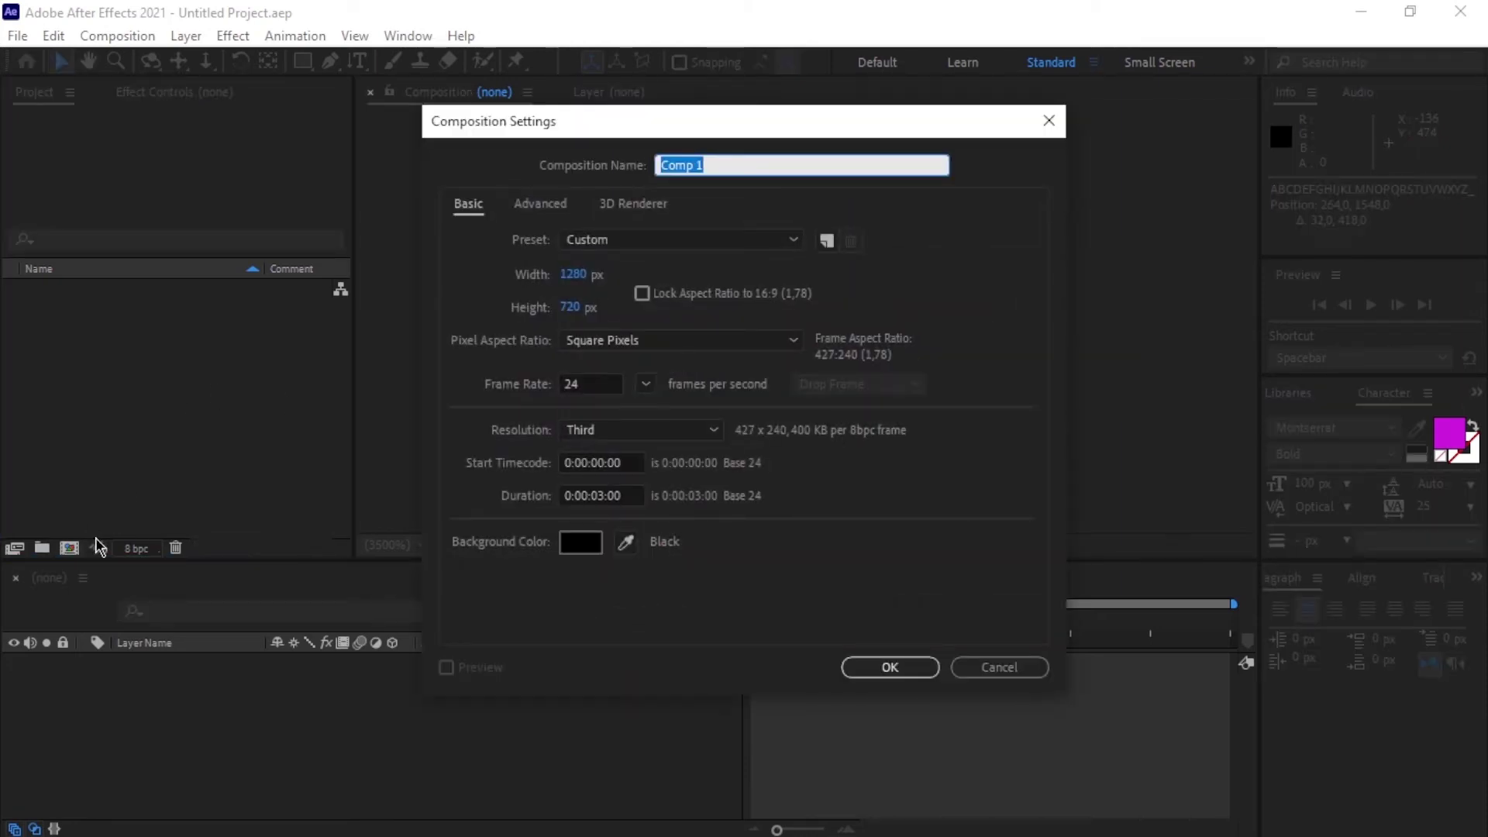
pyautogui.write('Rolling Te')
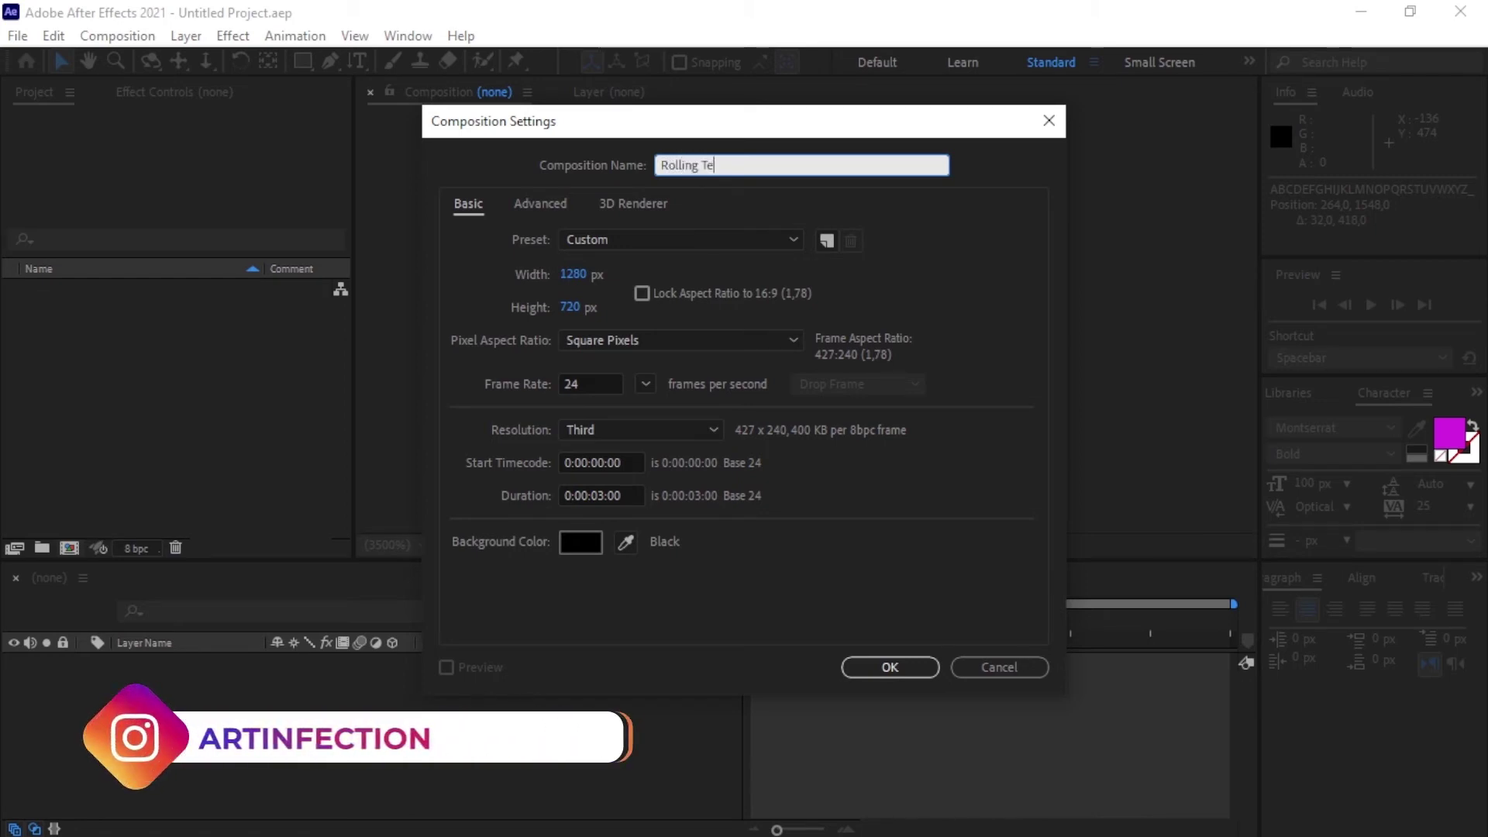
pyautogui.write('xt')
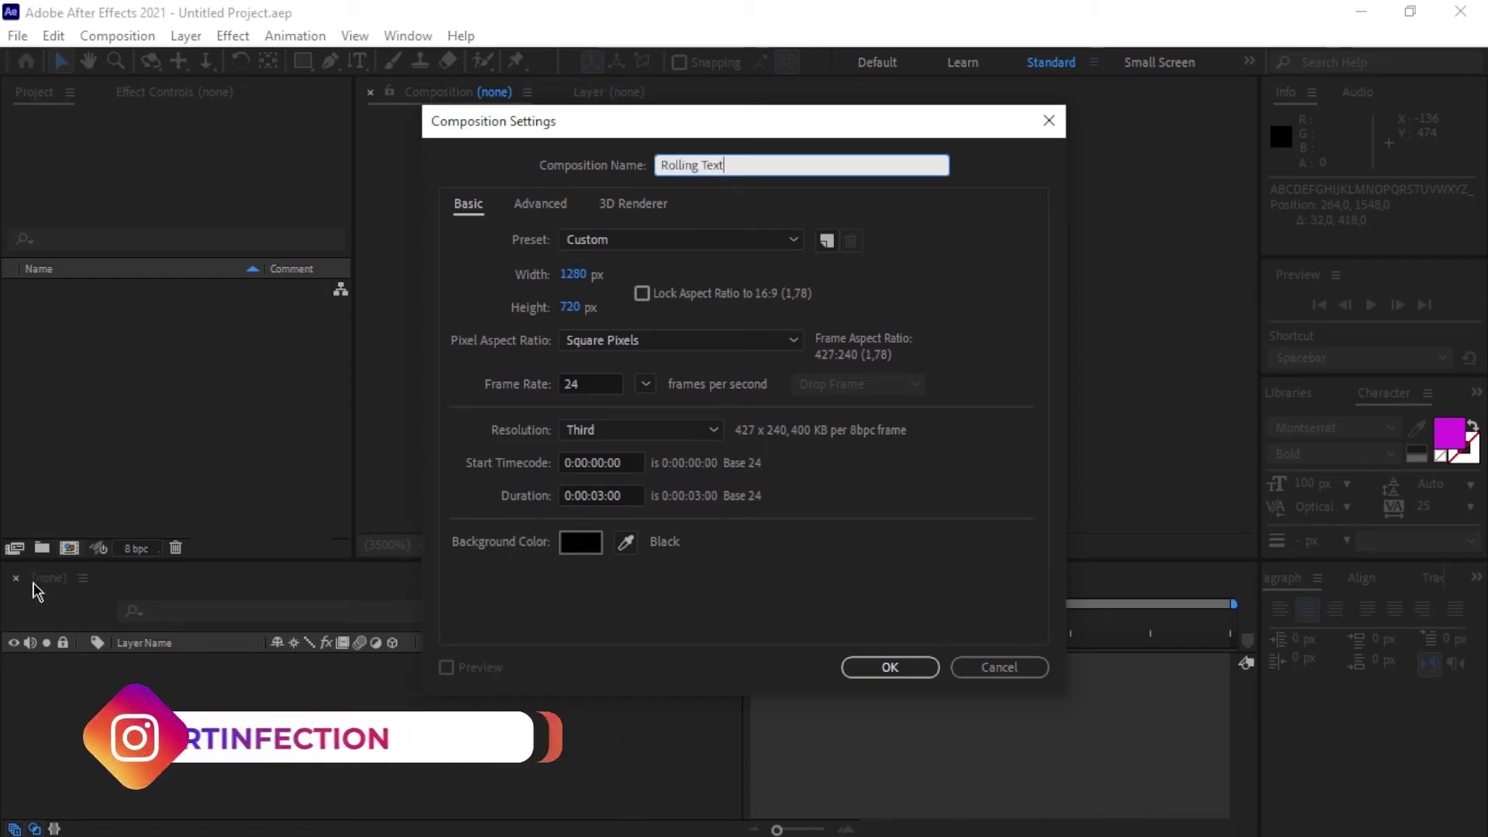
pyautogui.click(573, 276)
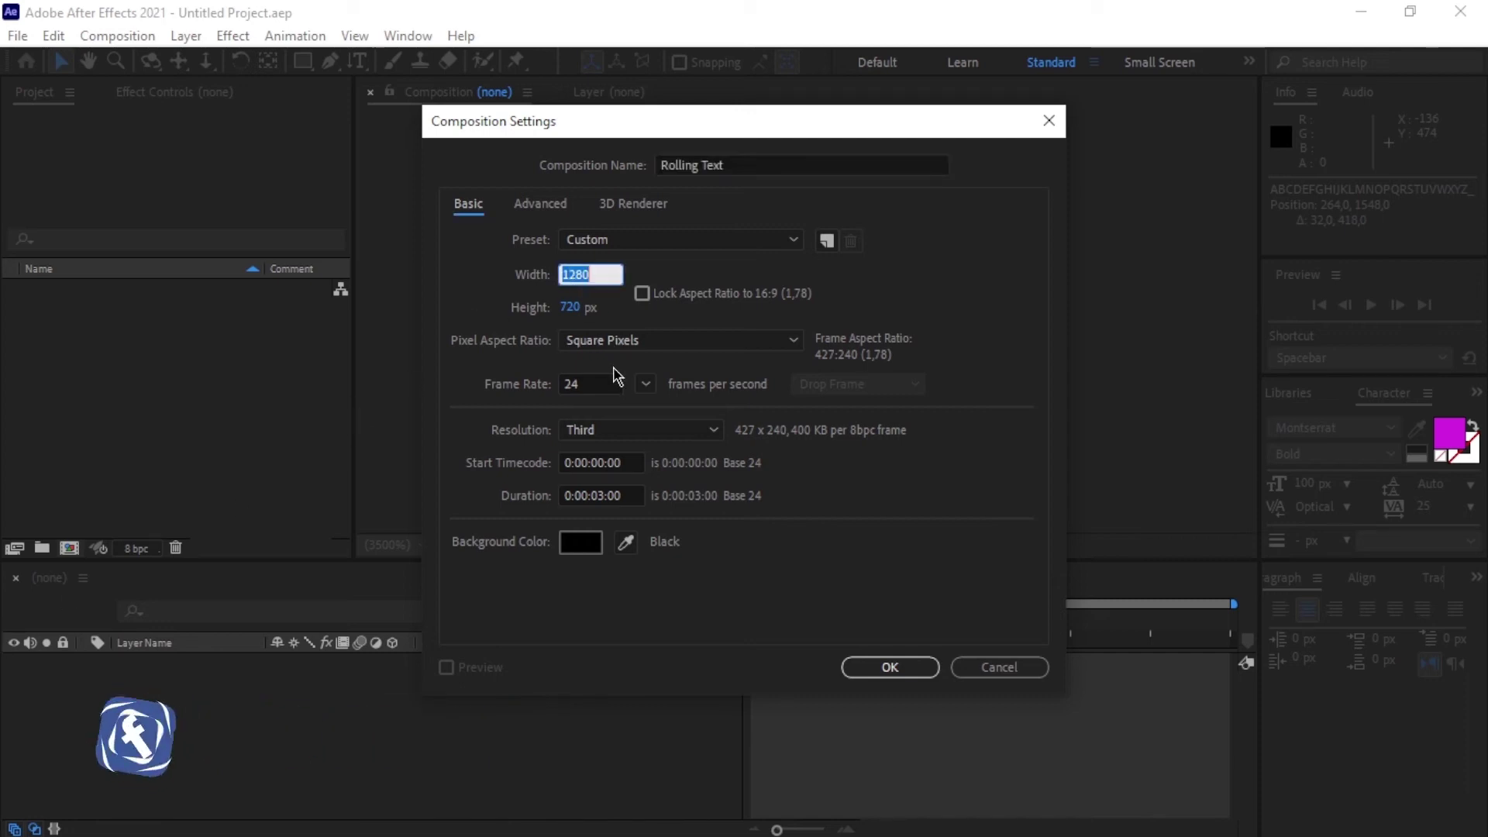
pyautogui.write('1920')
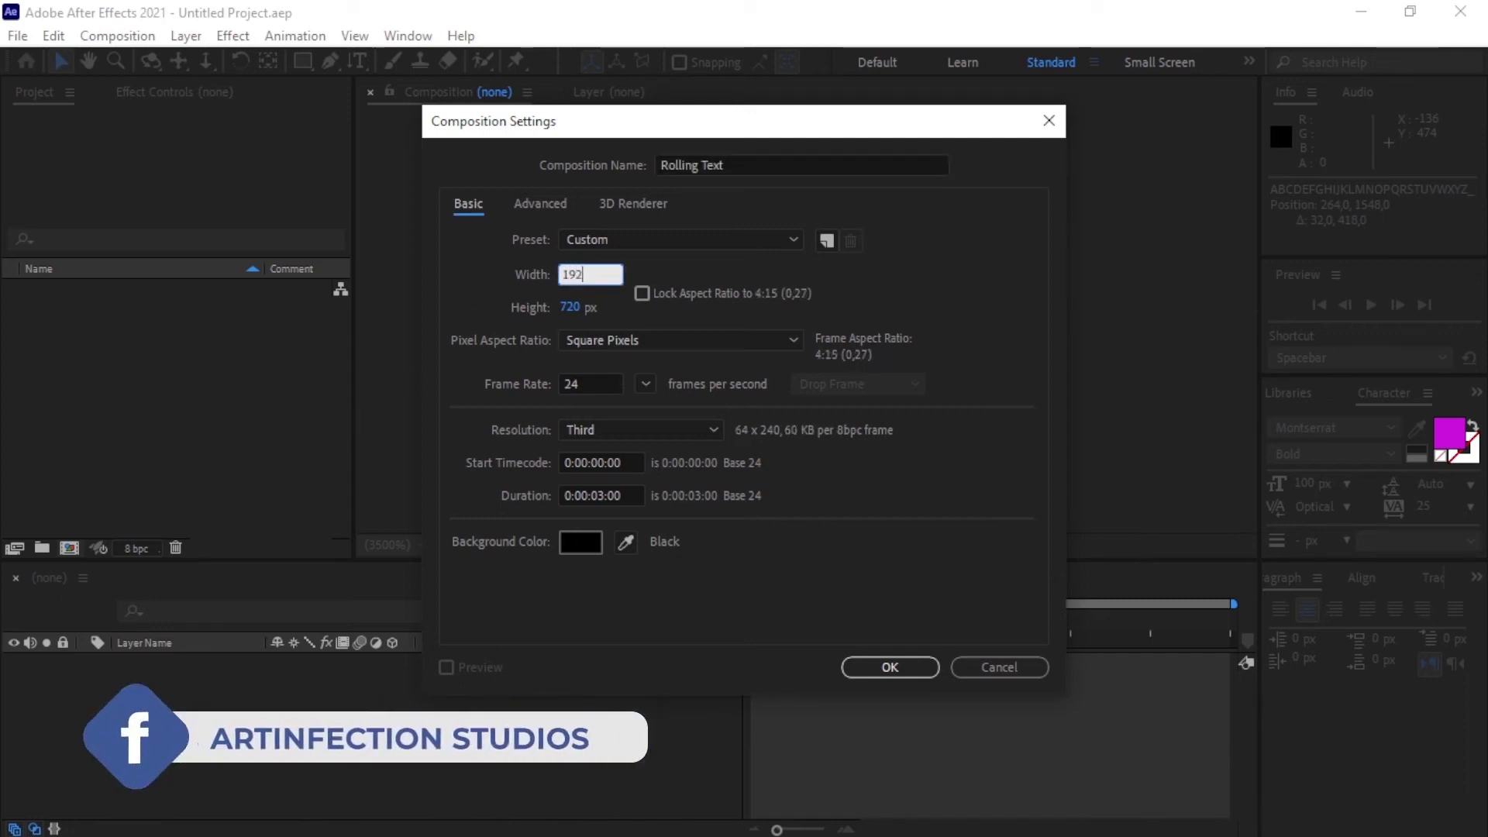
pyautogui.click(571, 307)
pyautogui.write('1080')
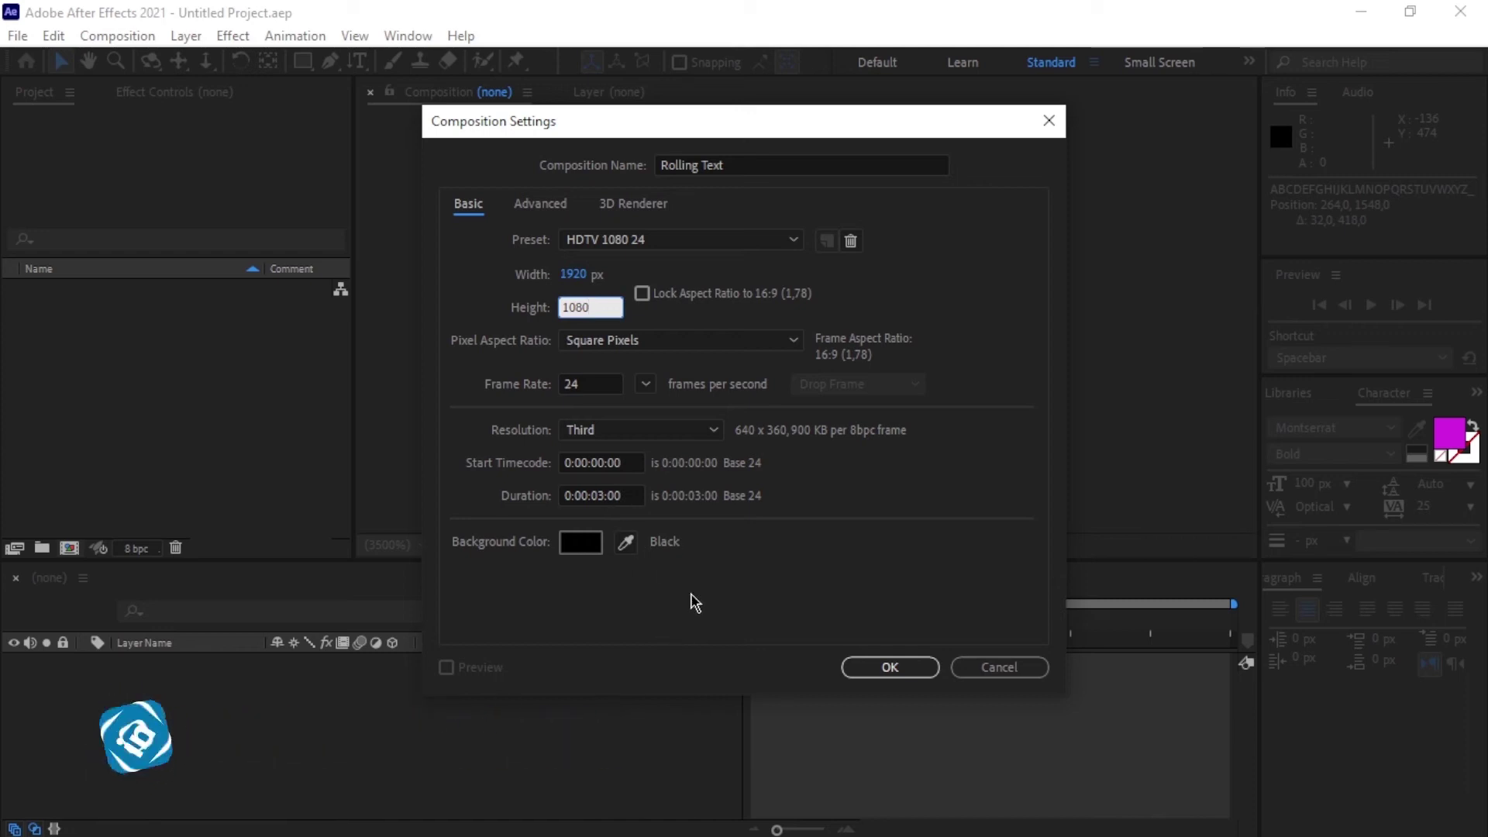
pyautogui.click(878, 672)
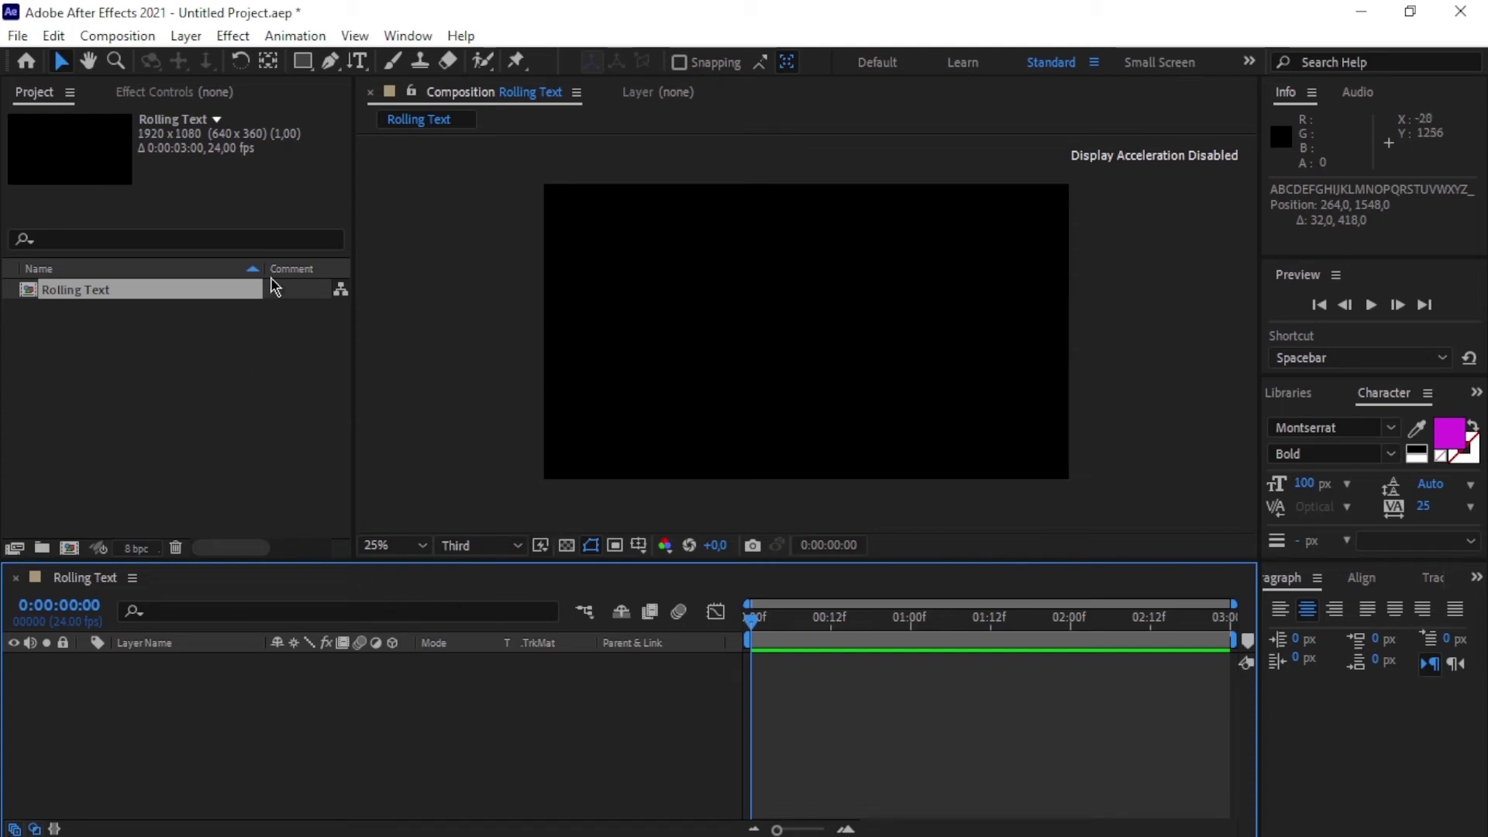
# Add a horizontal text layer reading "AAAAAAAAAAAAA" (13 letters) in the composition.
pyautogui.moveTo(357, 60); pyautogui.dragTo(423, 72)
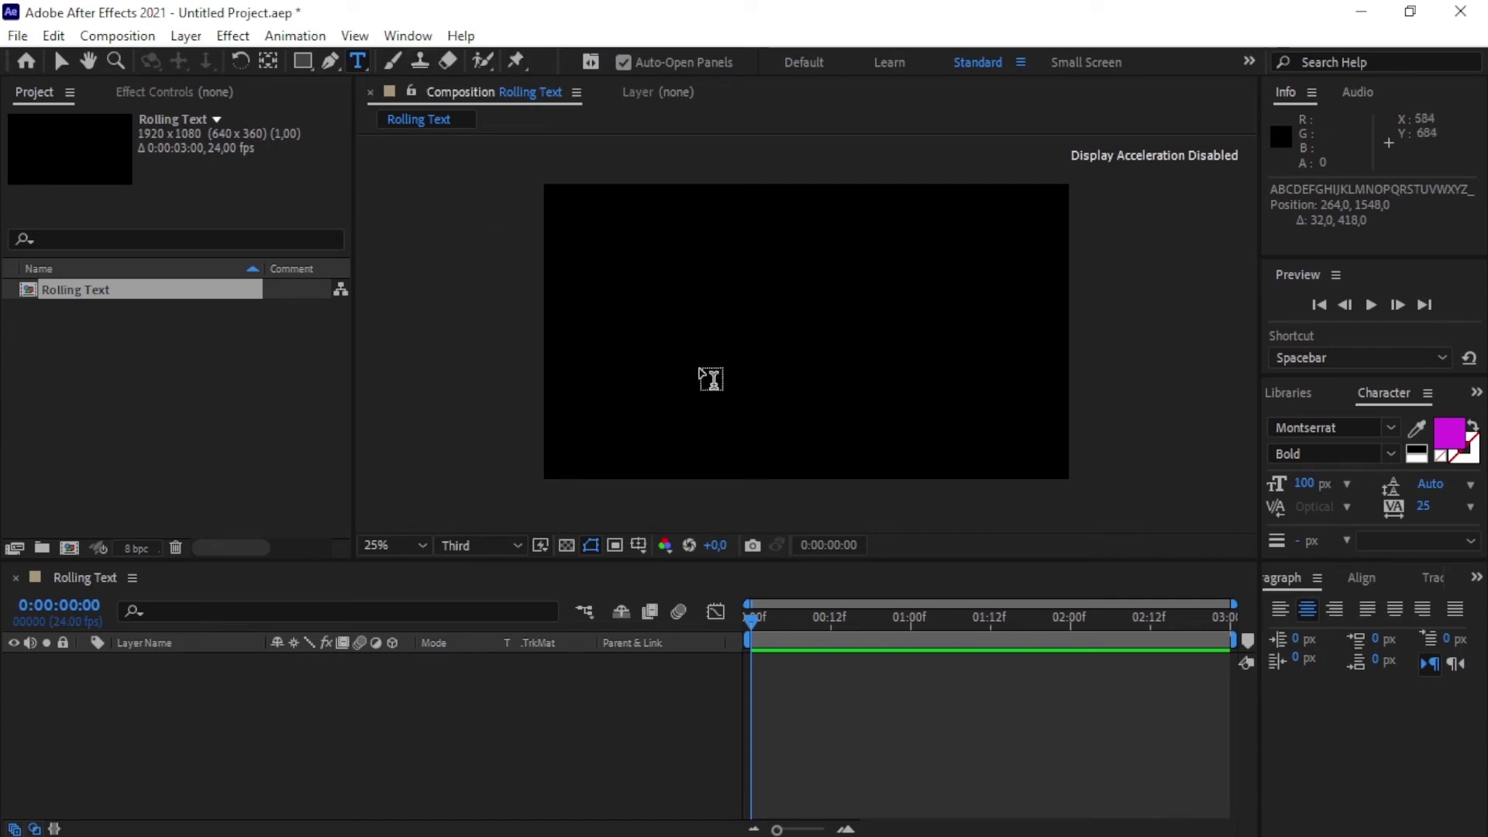
pyautogui.click(668, 350)
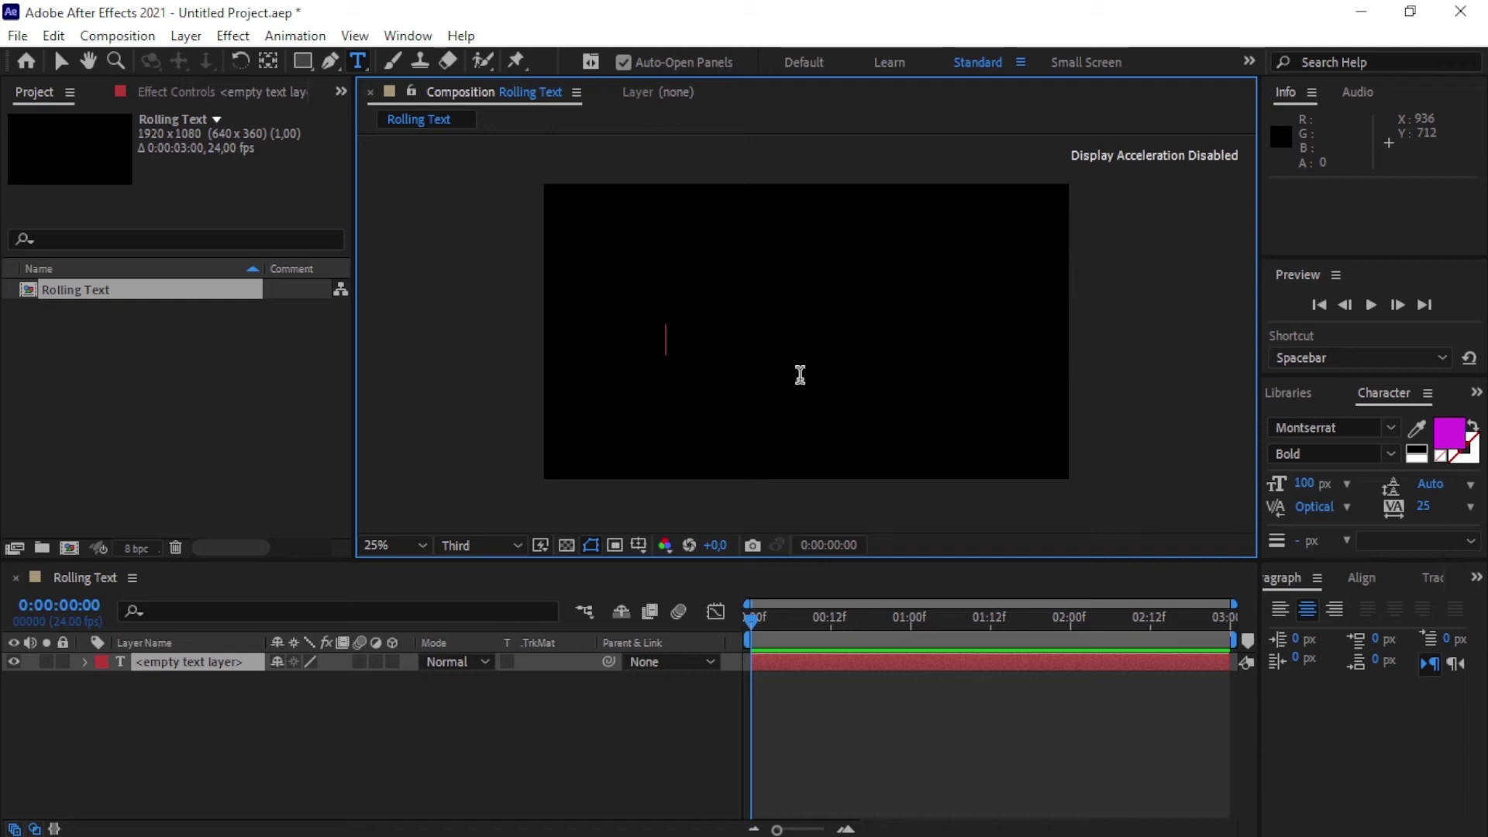
pyautogui.write('AA')
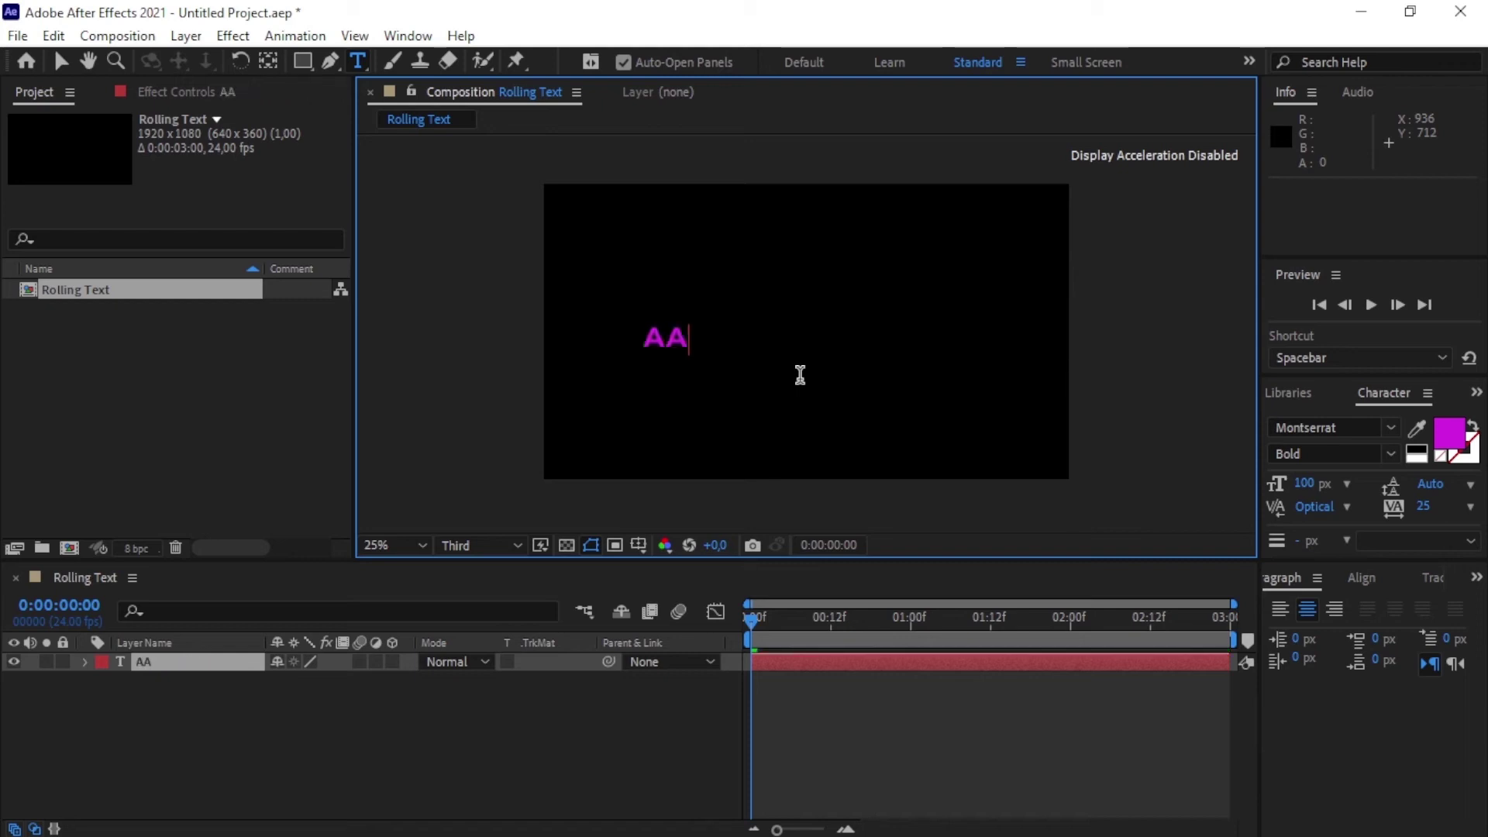
pyautogui.write('AAAAAAAA')
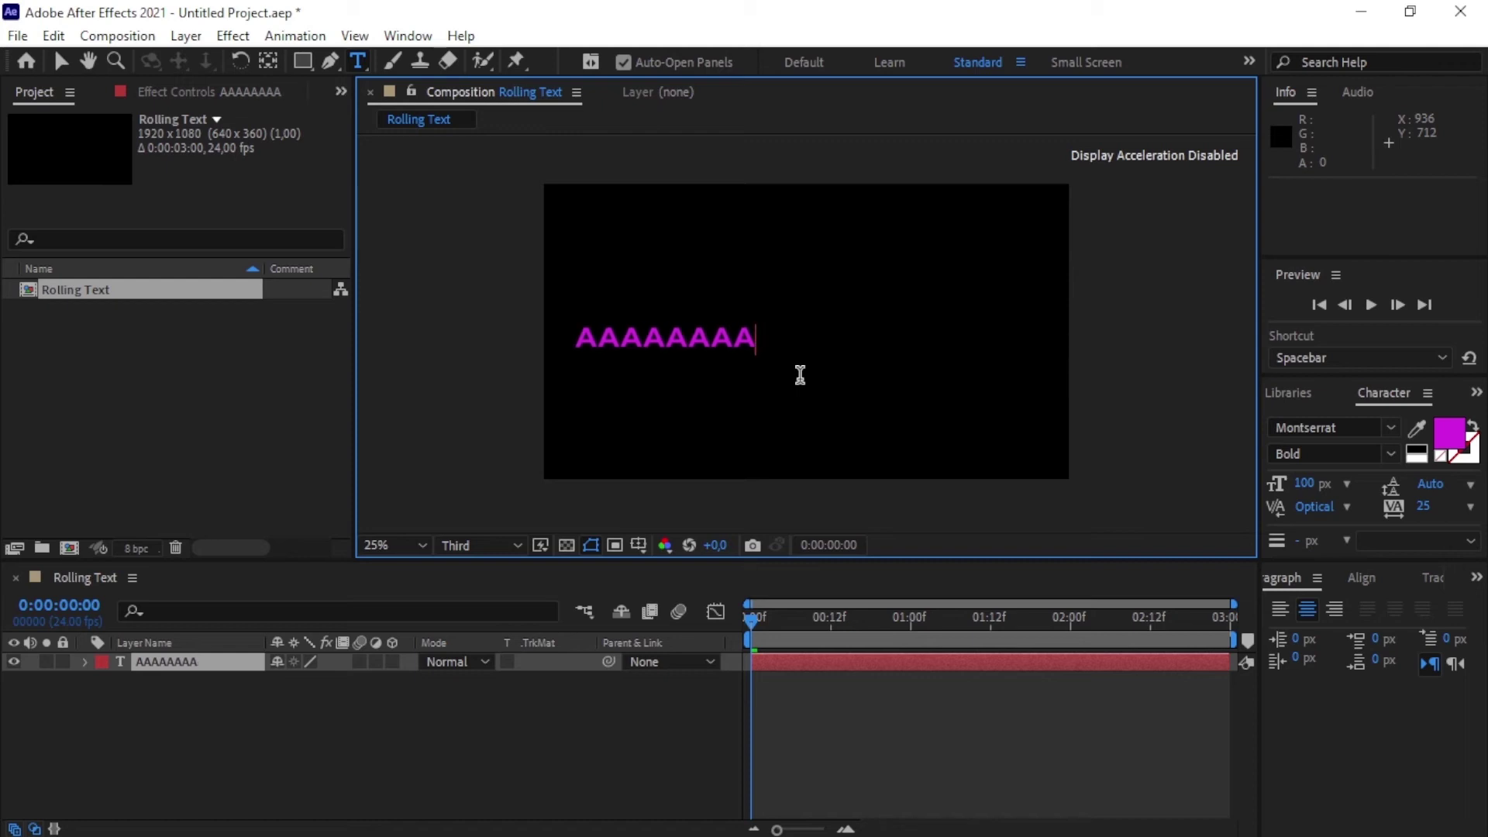
pyautogui.write('AAA')
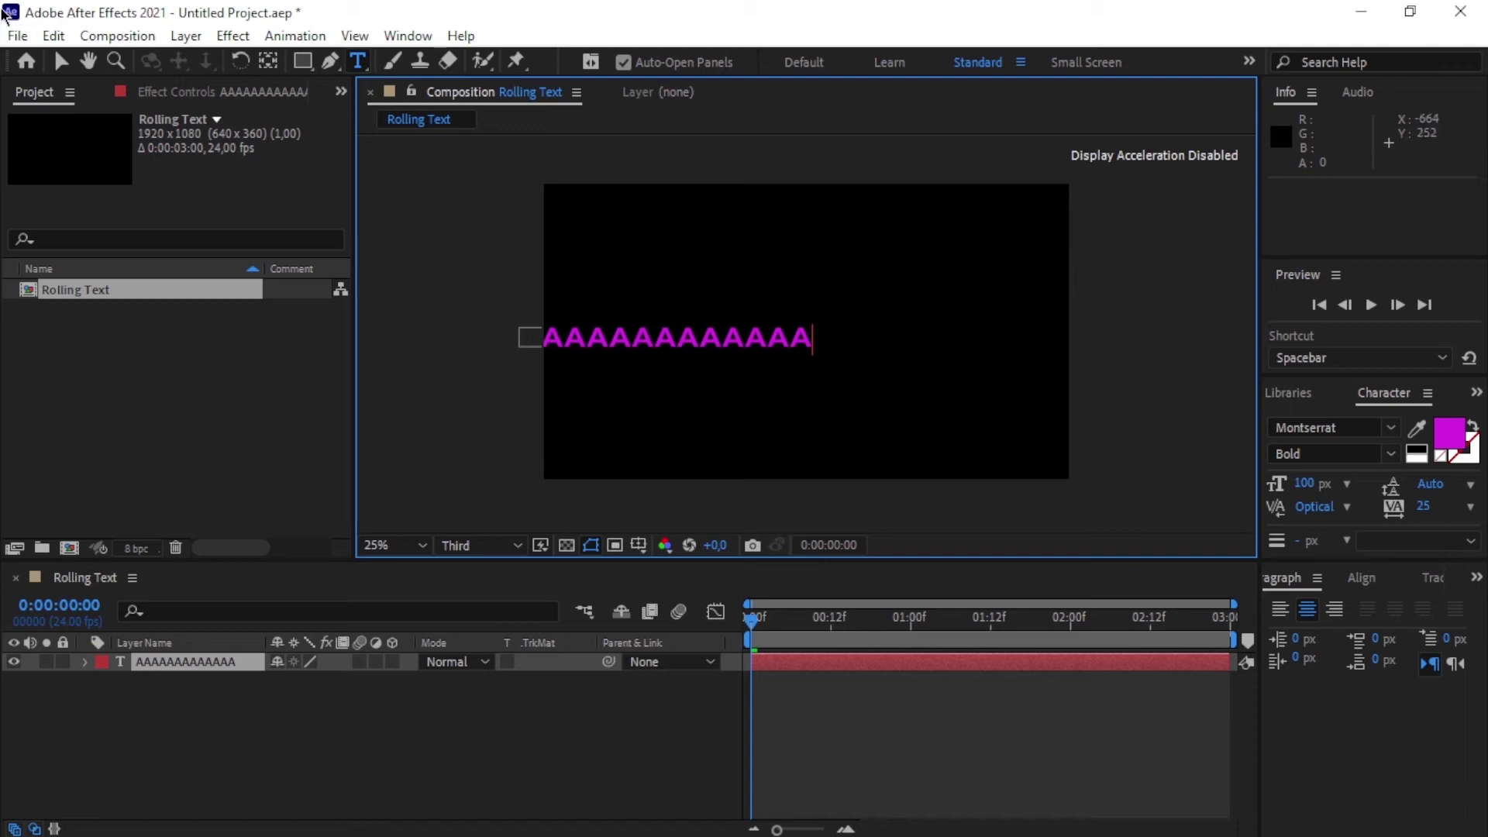
pyautogui.click(60, 67)
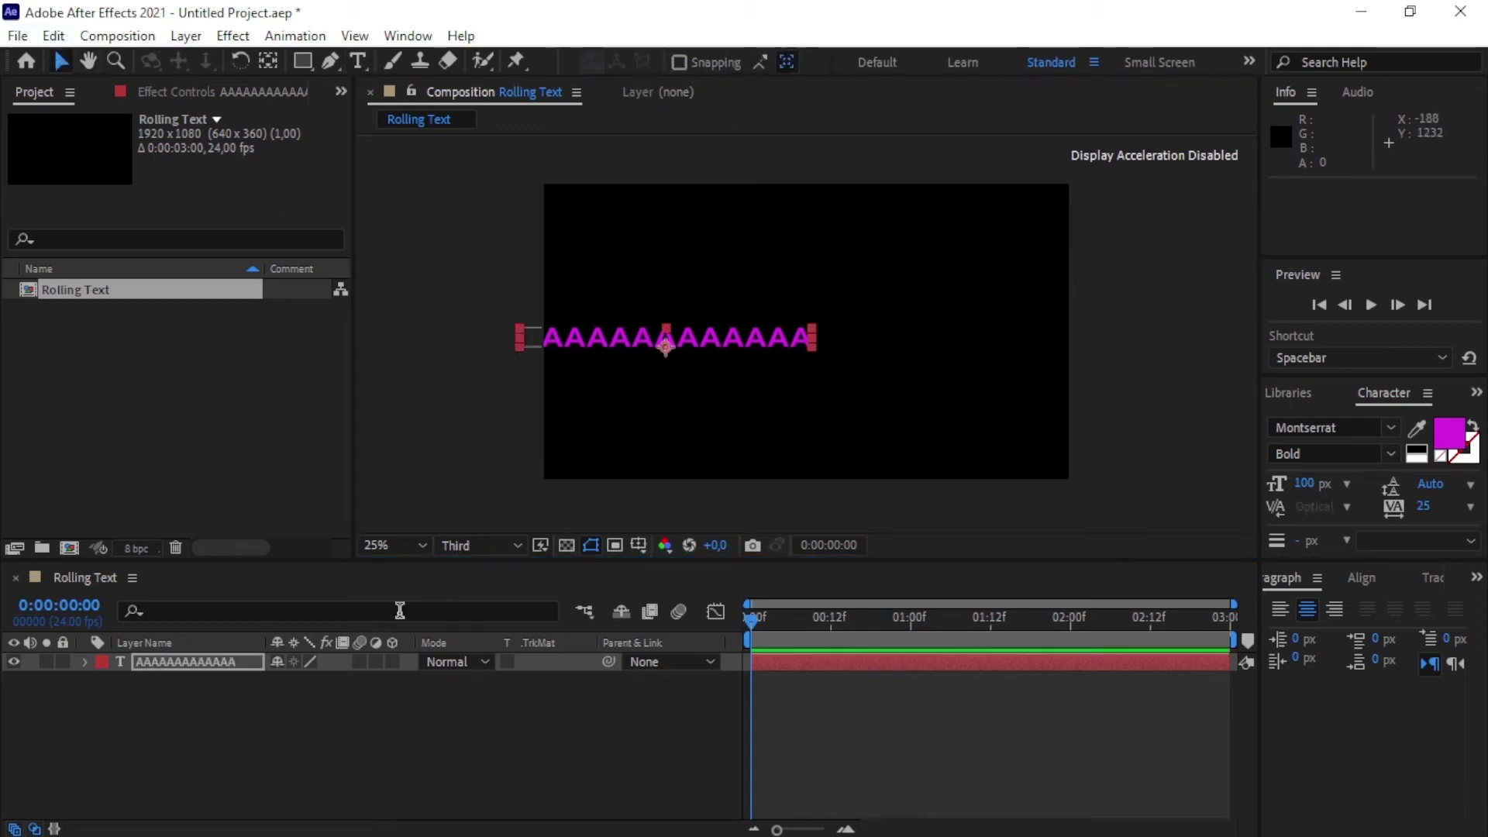
# Align the row of A's to the horizontal and vertical centre of the composition.
pyautogui.click(248, 663)
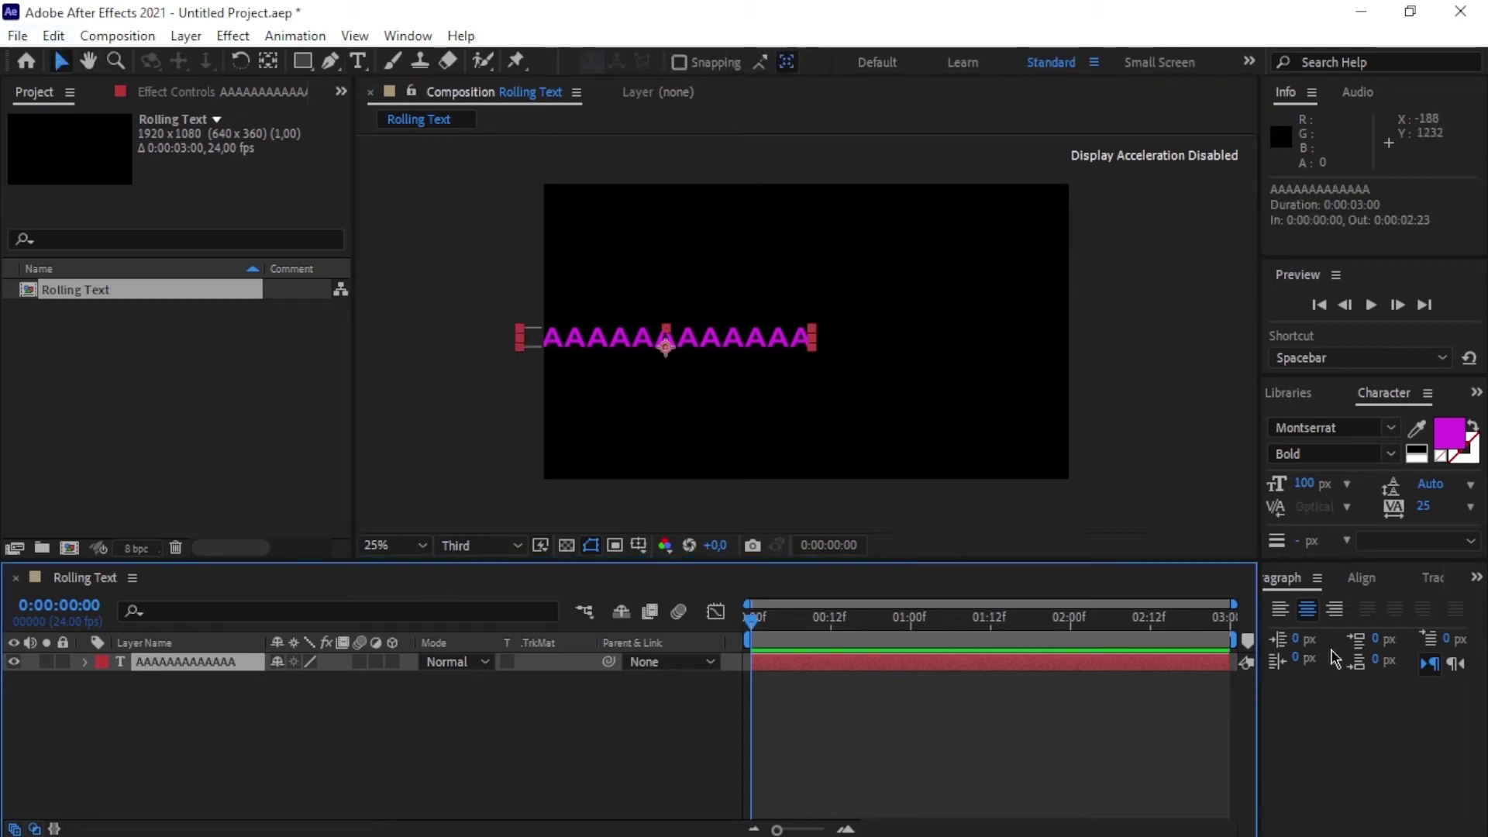
pyautogui.click(1362, 578)
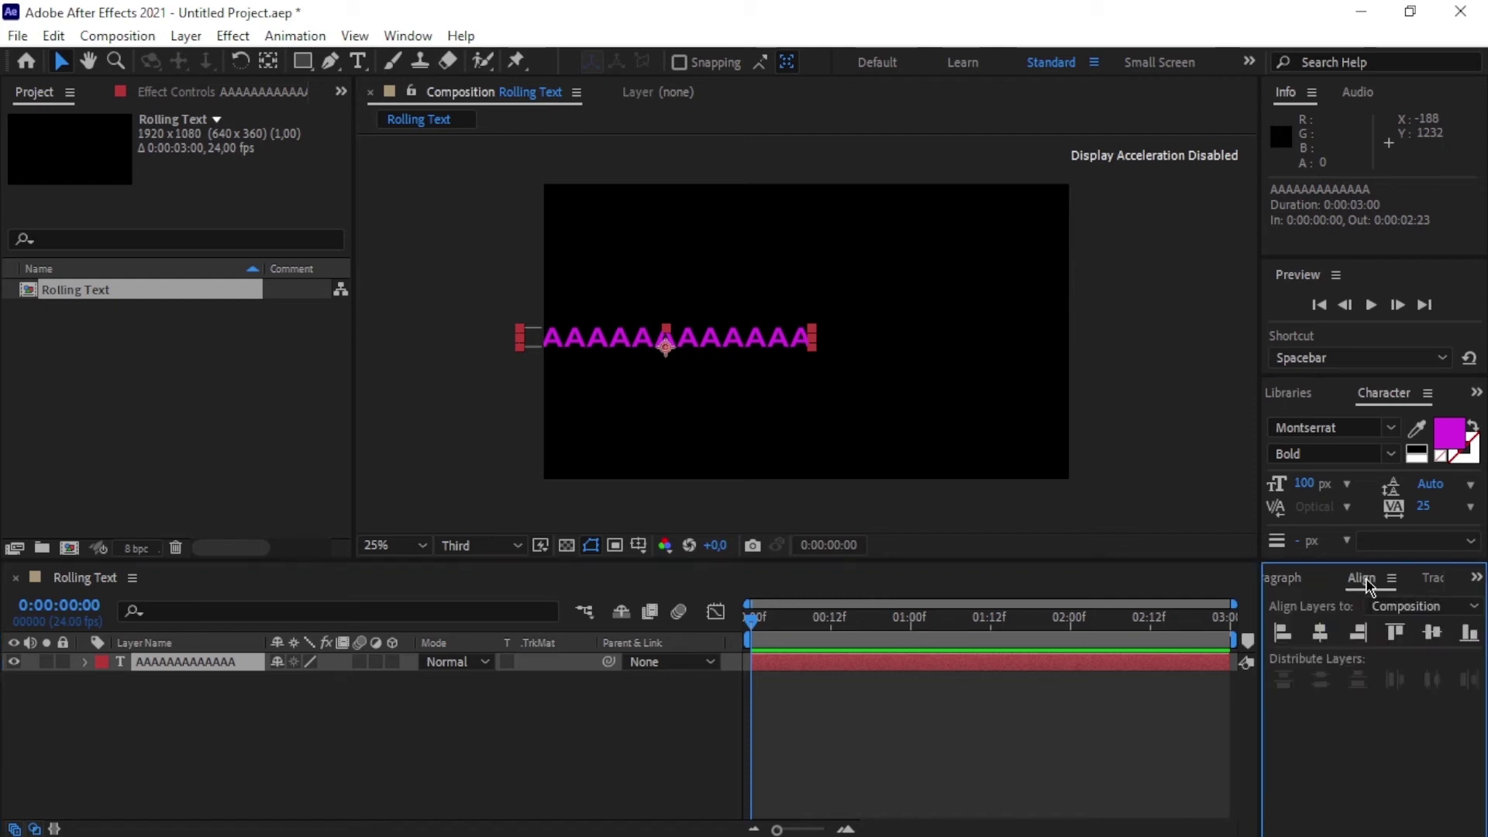
pyautogui.click(1320, 637)
pyautogui.press('capslock')
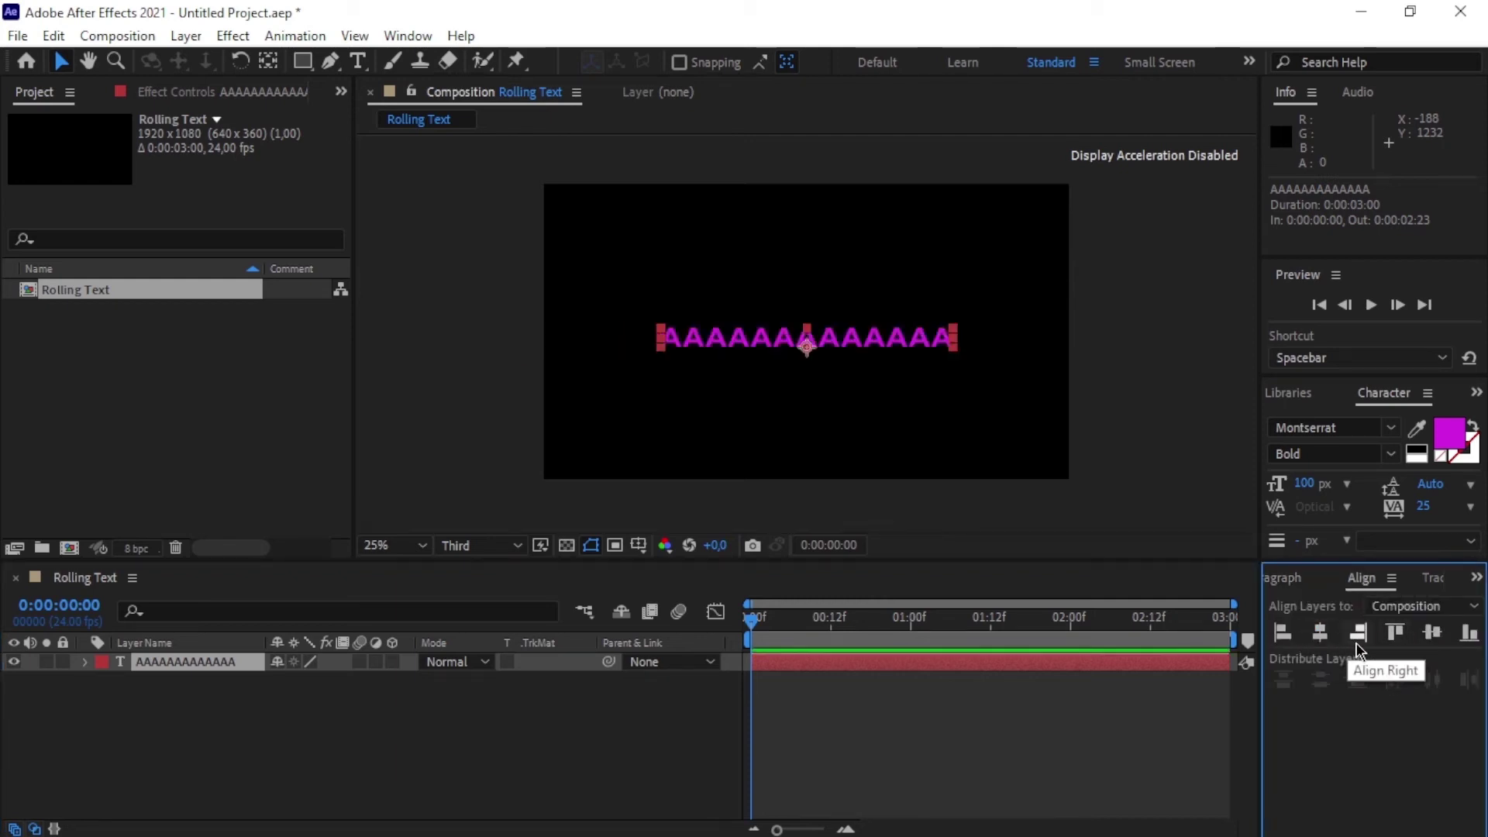
pyautogui.click(1432, 632)
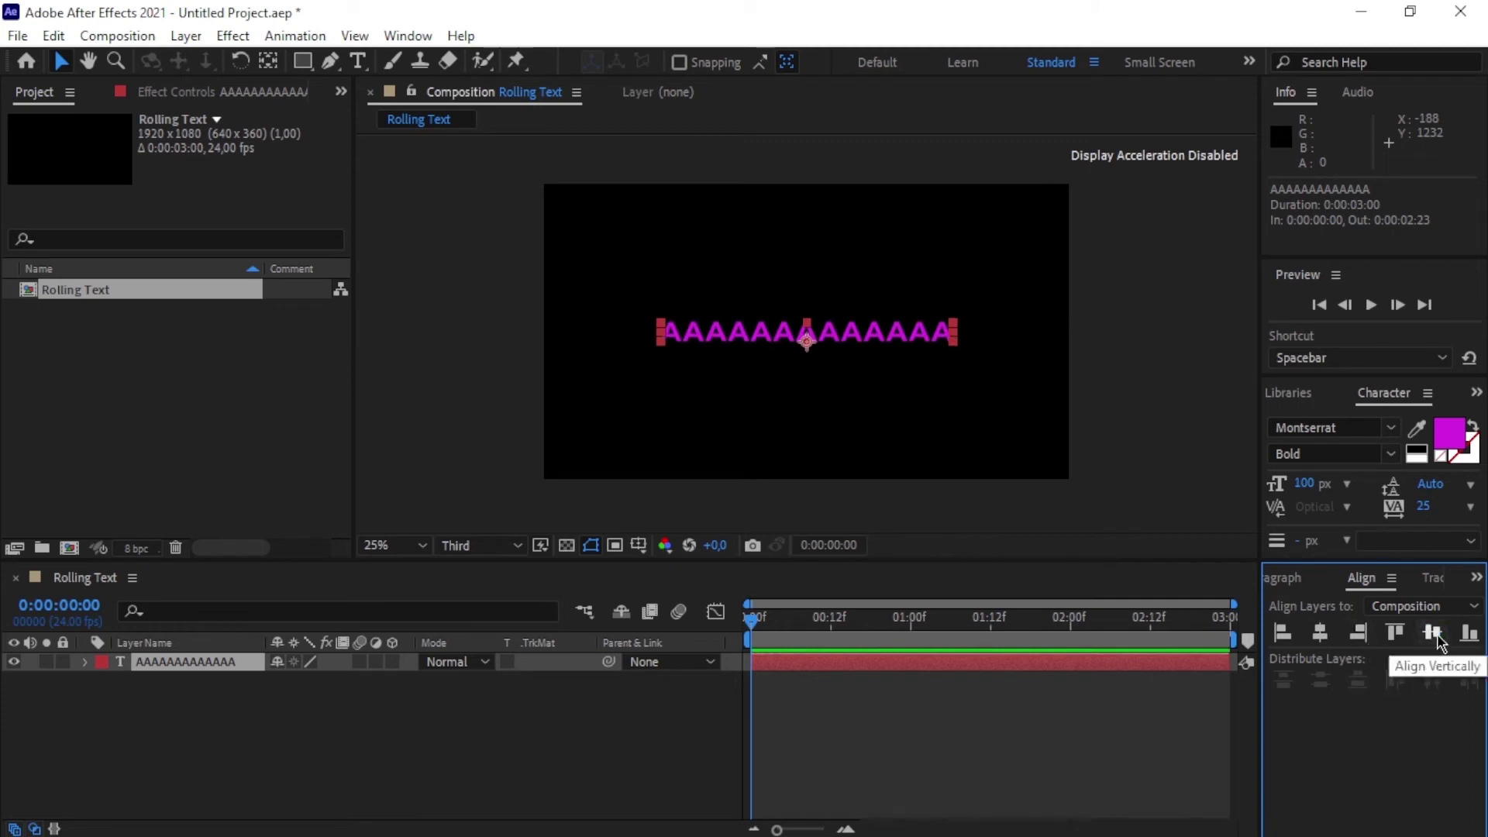
pyautogui.click(511, 740)
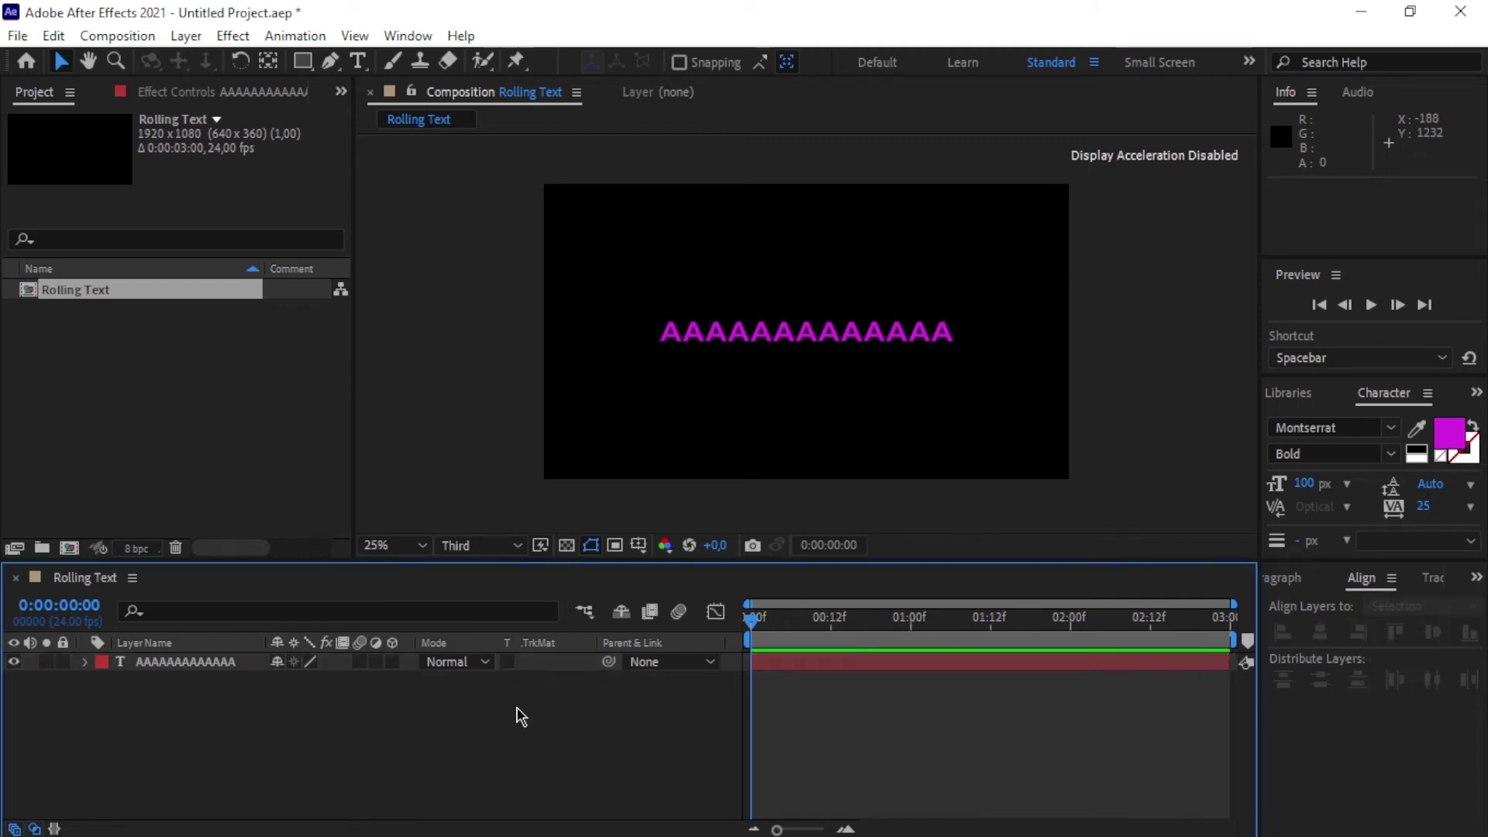
pyautogui.press('.')
pyautogui.press('.')
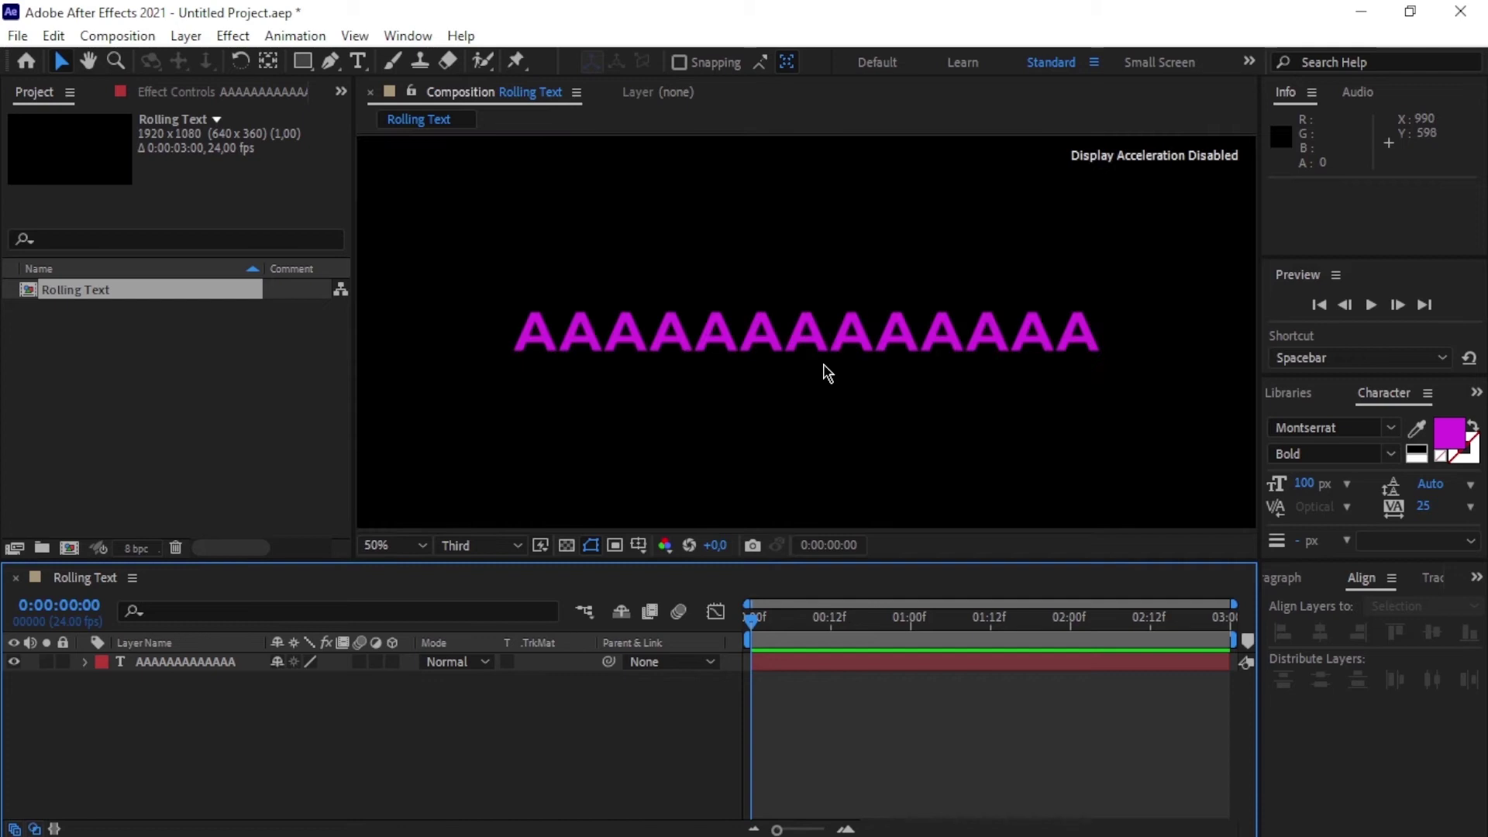
pyautogui.press(',')
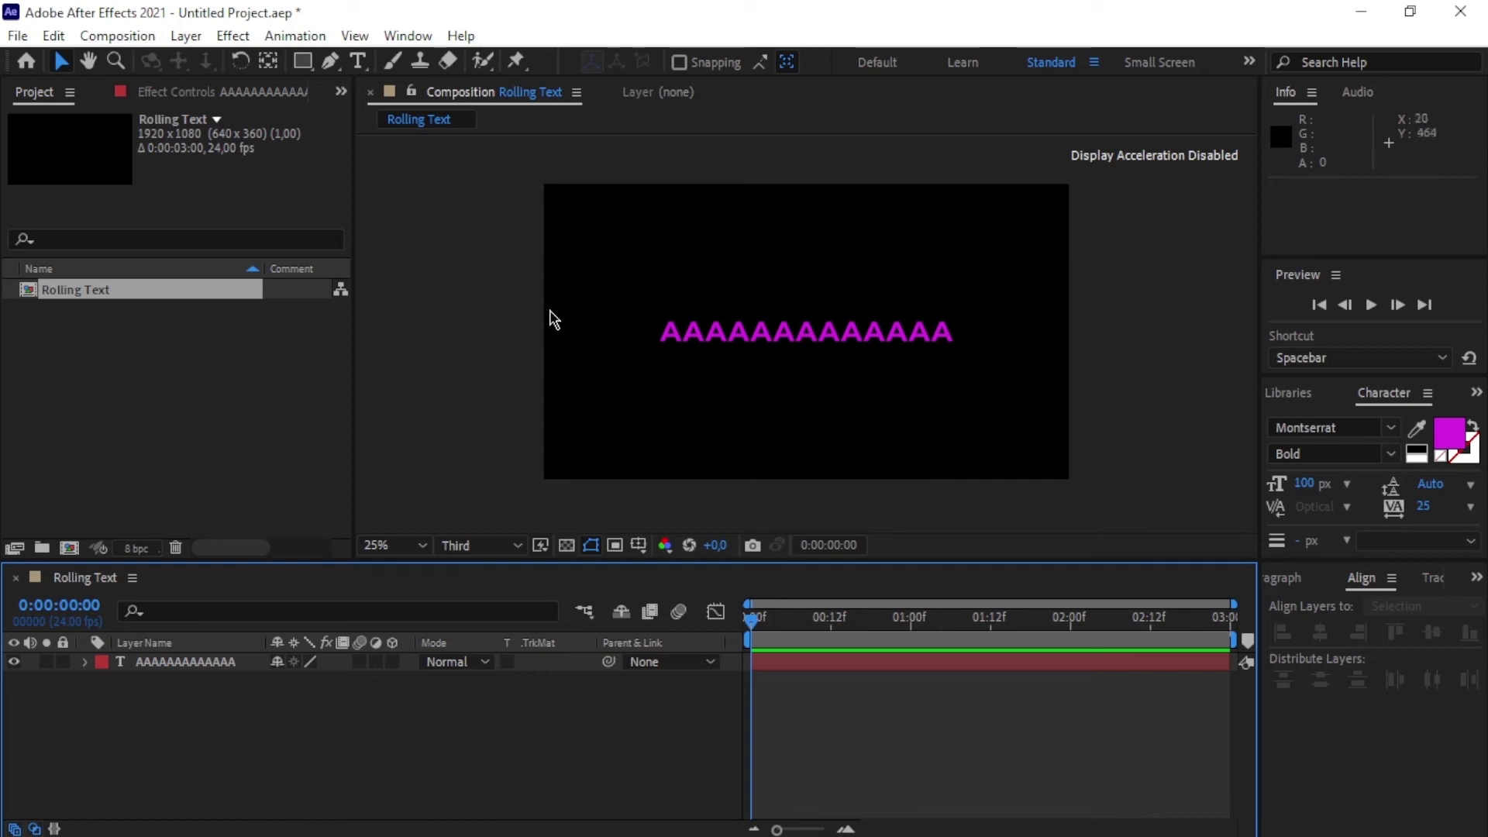
# Add a vertical text layer reading "ABCDEFGHIJKLMNOPQRSTUVWXYZ_" to the left of the row of A's.
pyautogui.click(366, 71)
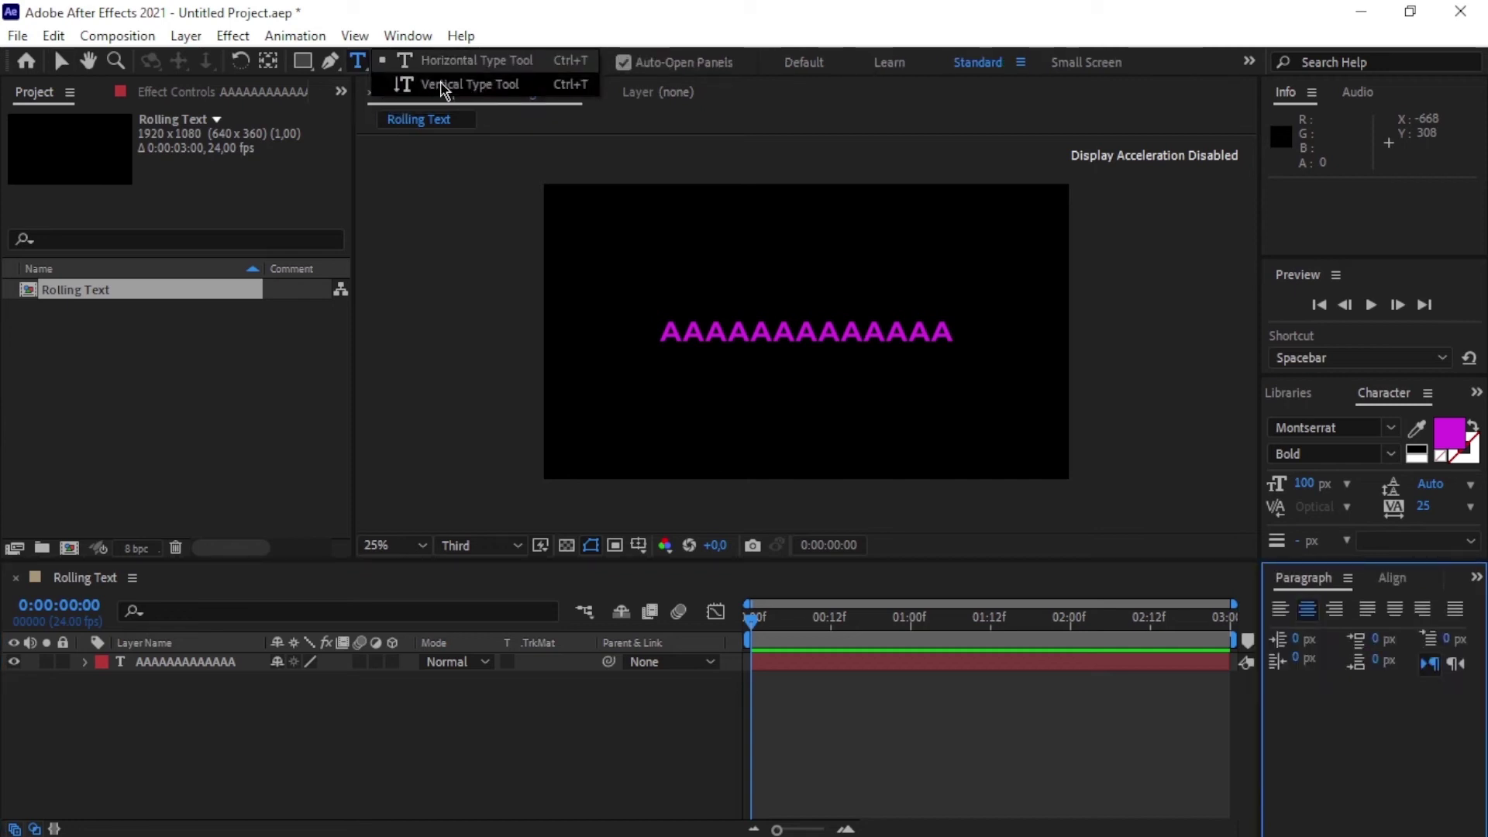
pyautogui.click(464, 84)
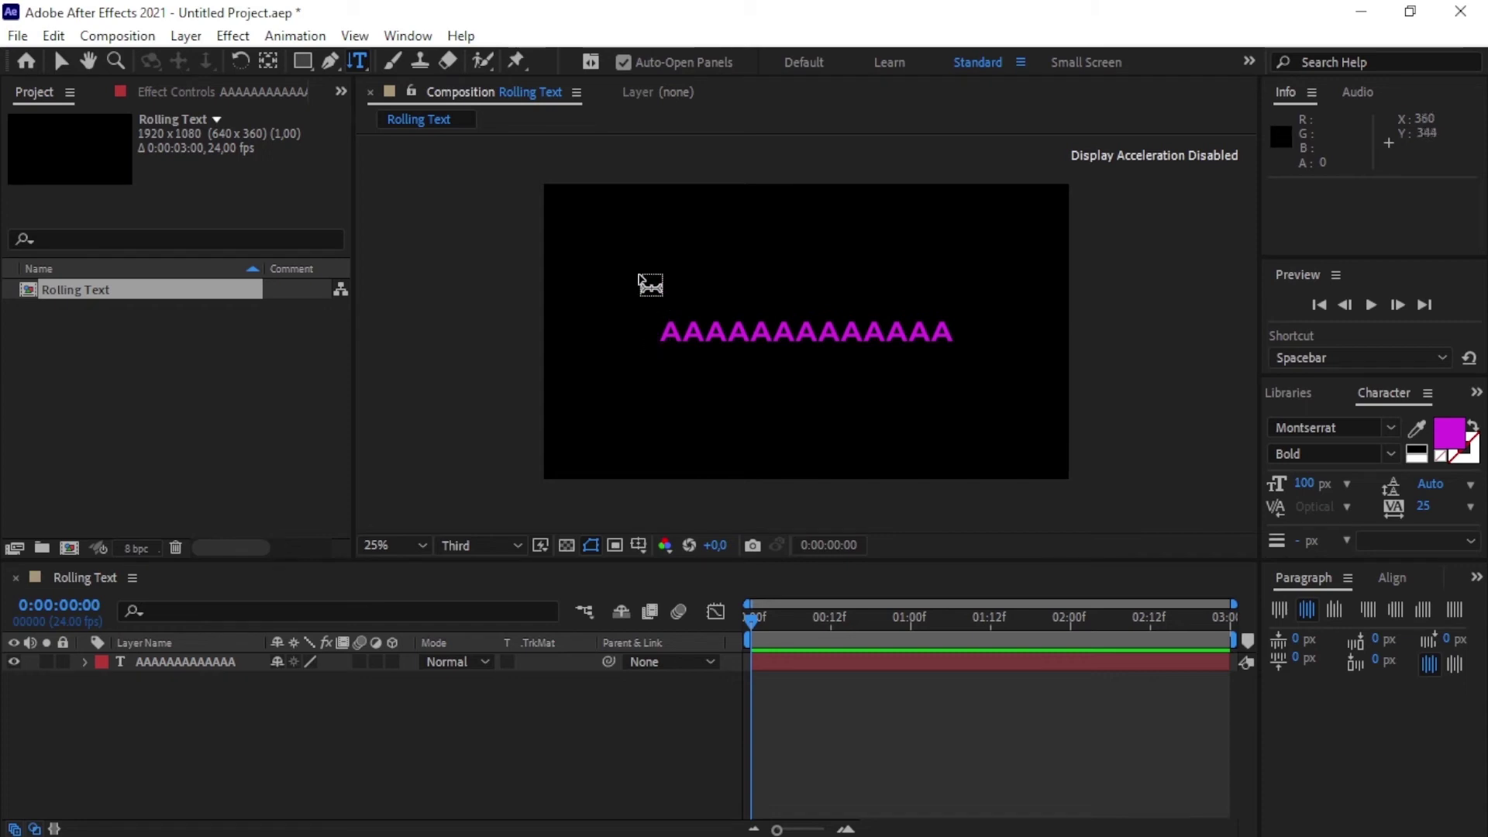
pyautogui.click(629, 244)
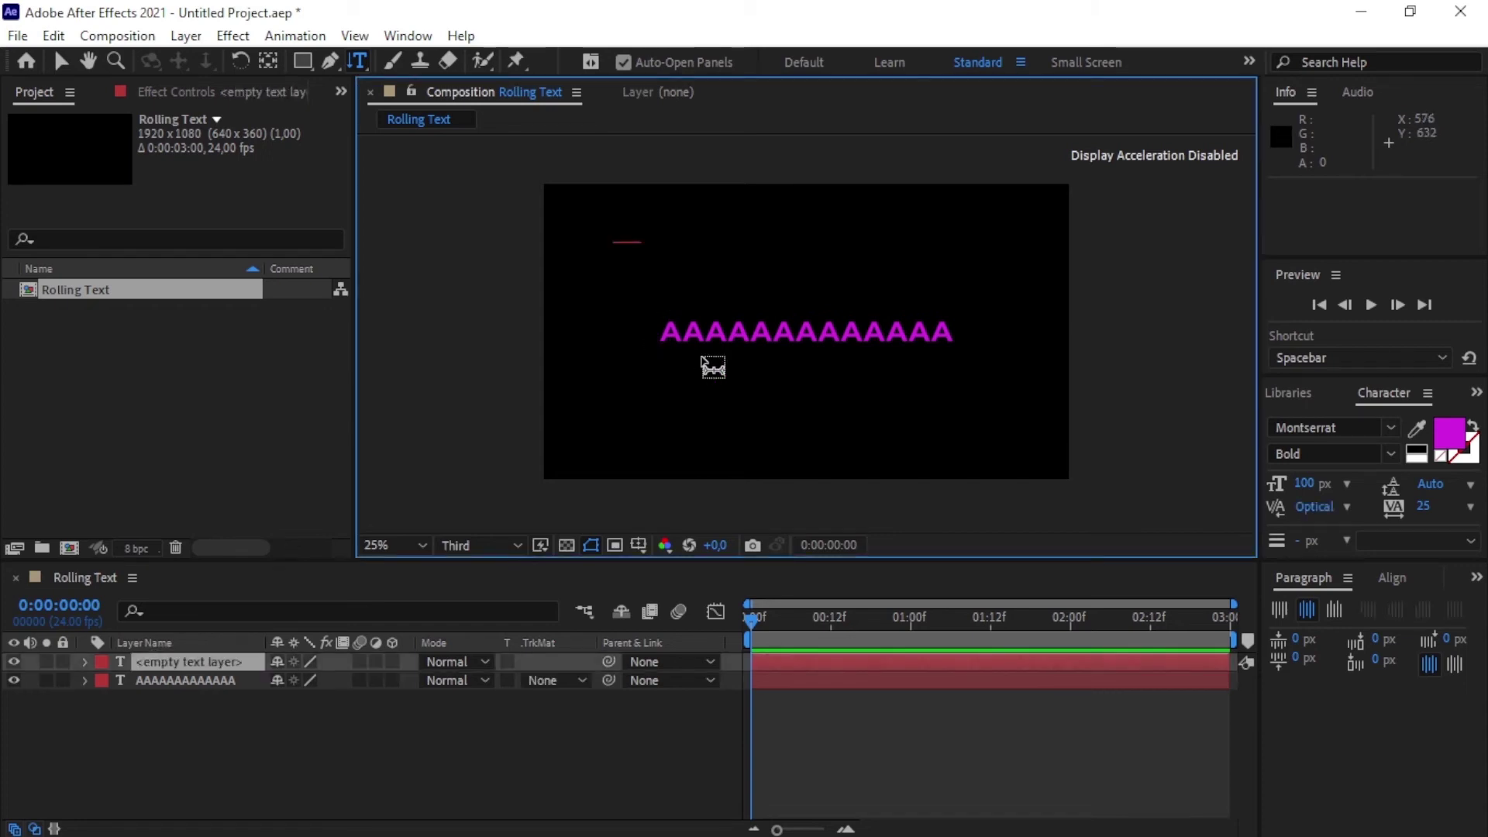
pyautogui.write('A')
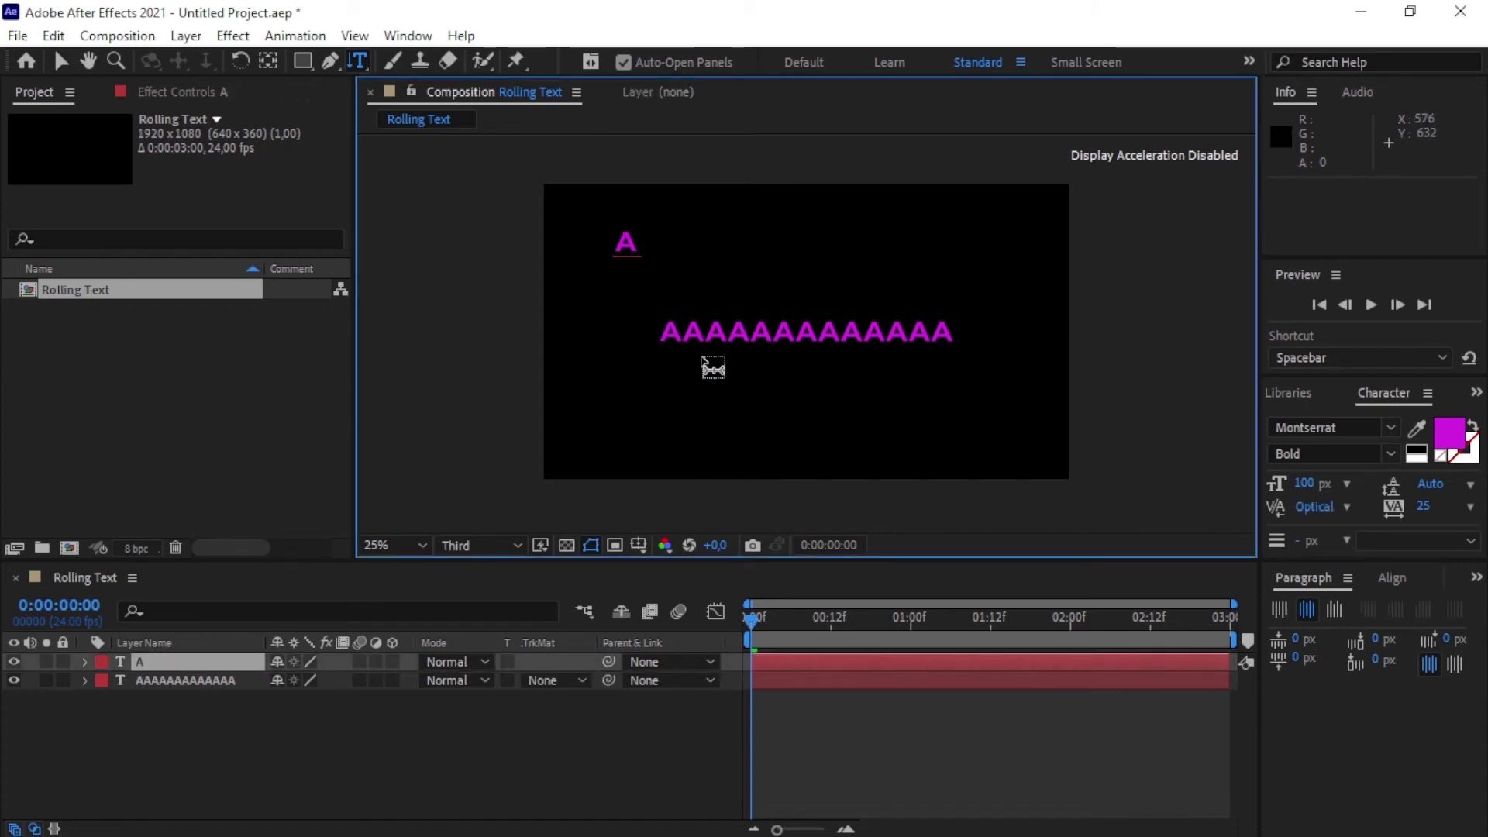
pyautogui.write('BC')
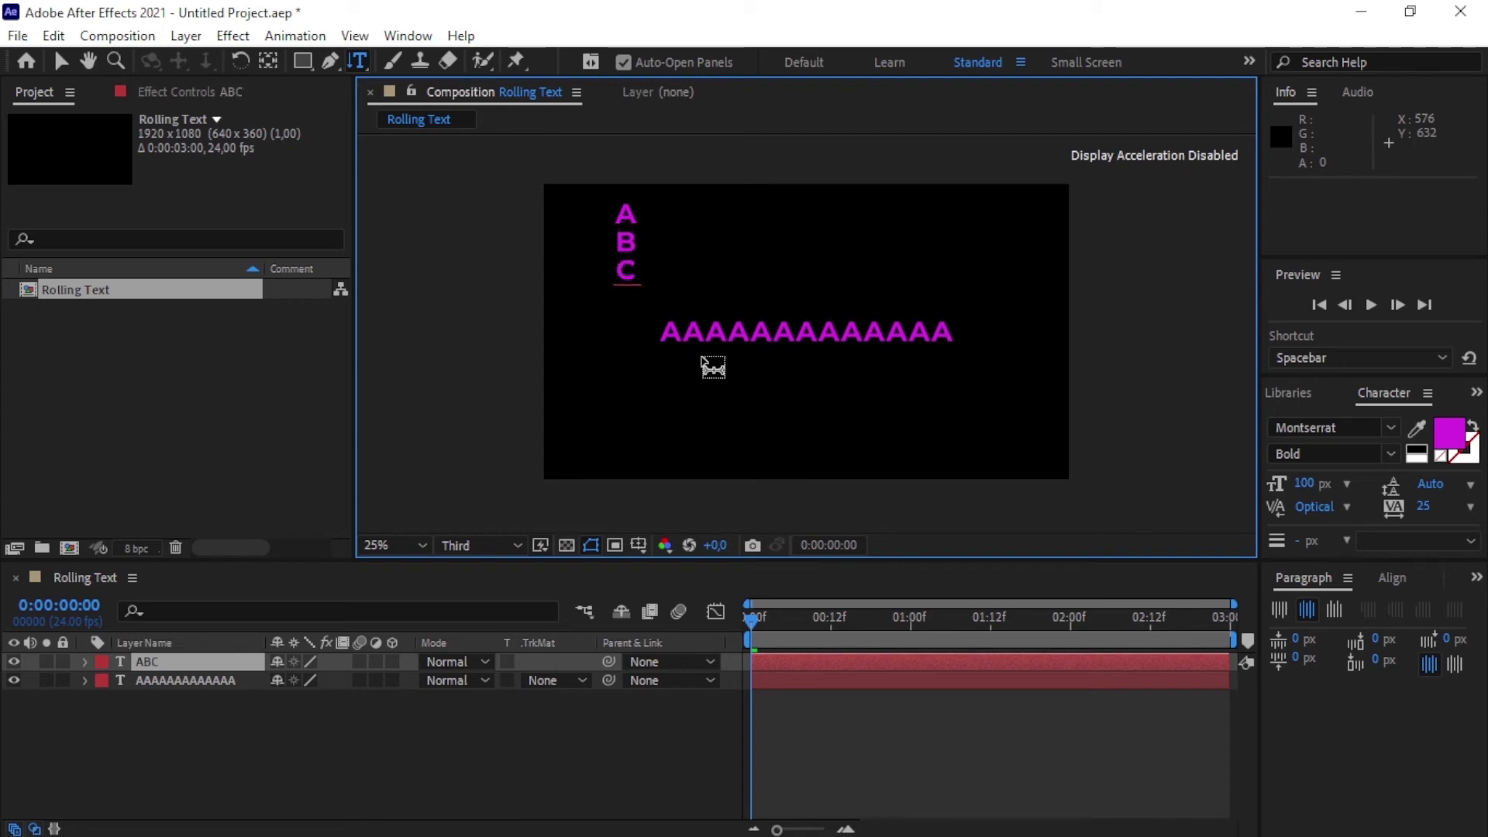
pyautogui.write('DEFG')
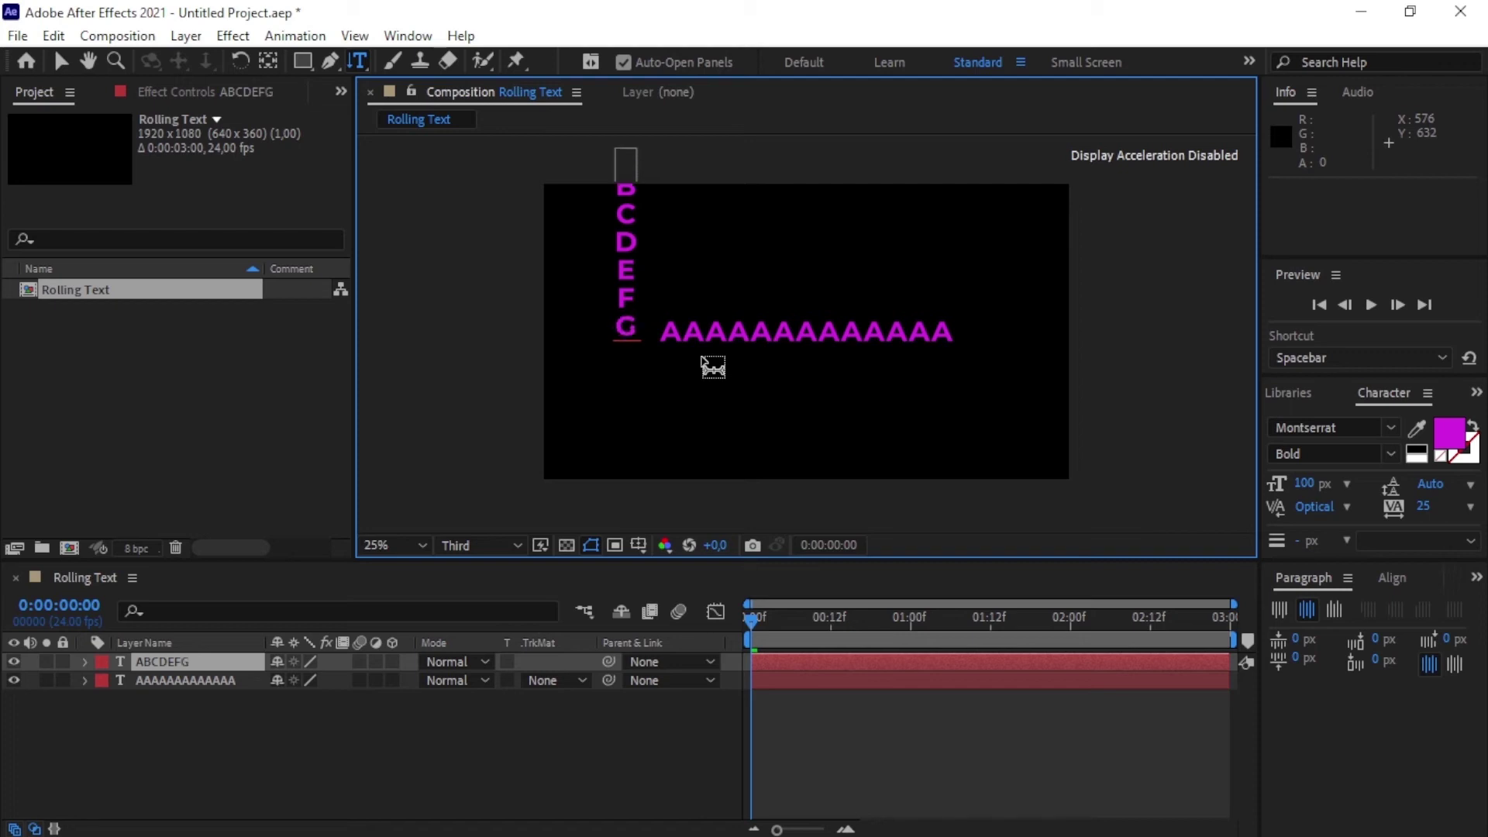
pyautogui.write('HI')
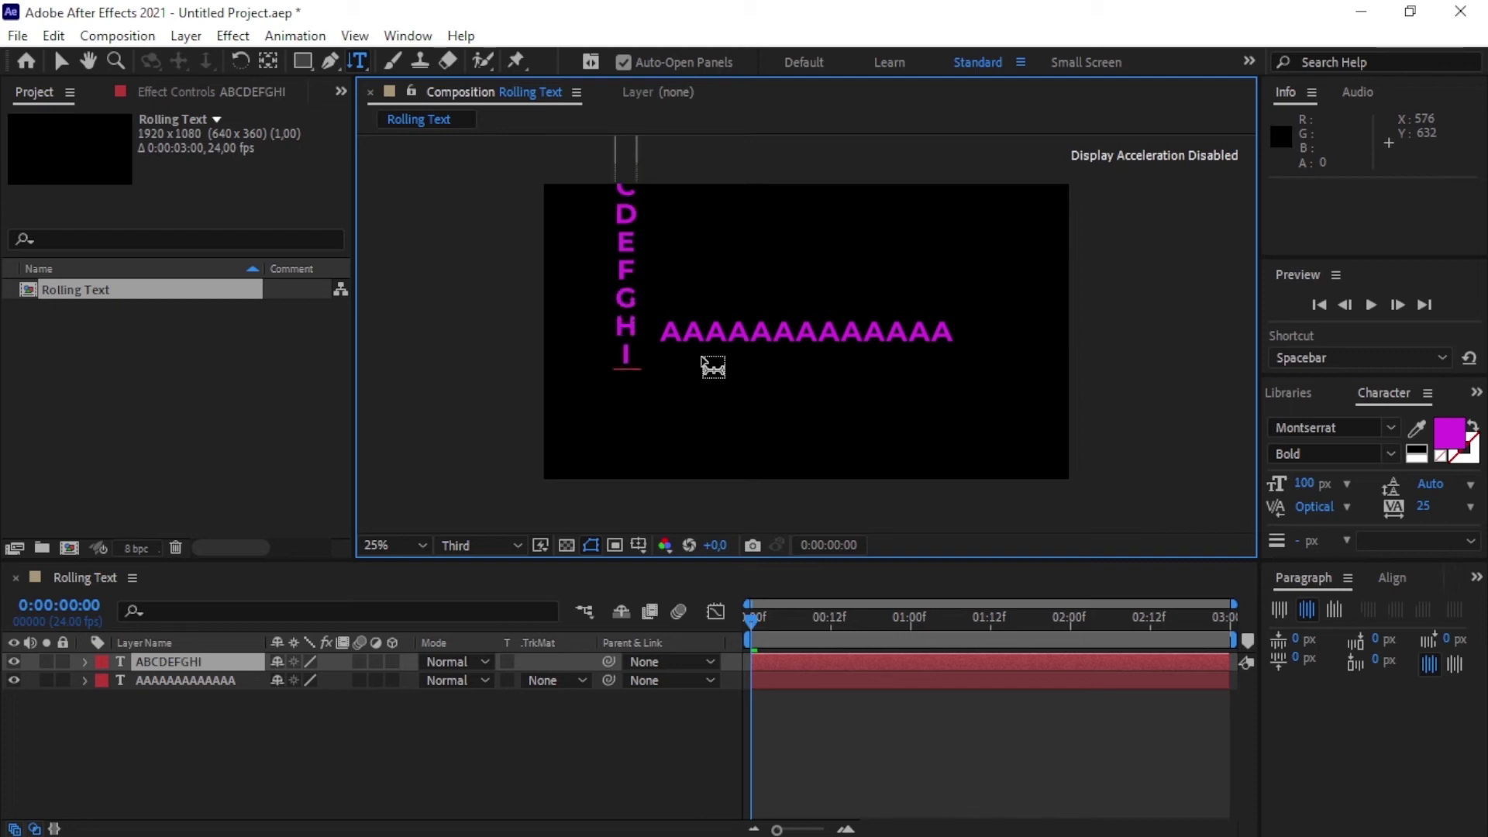
pyautogui.write('JK')
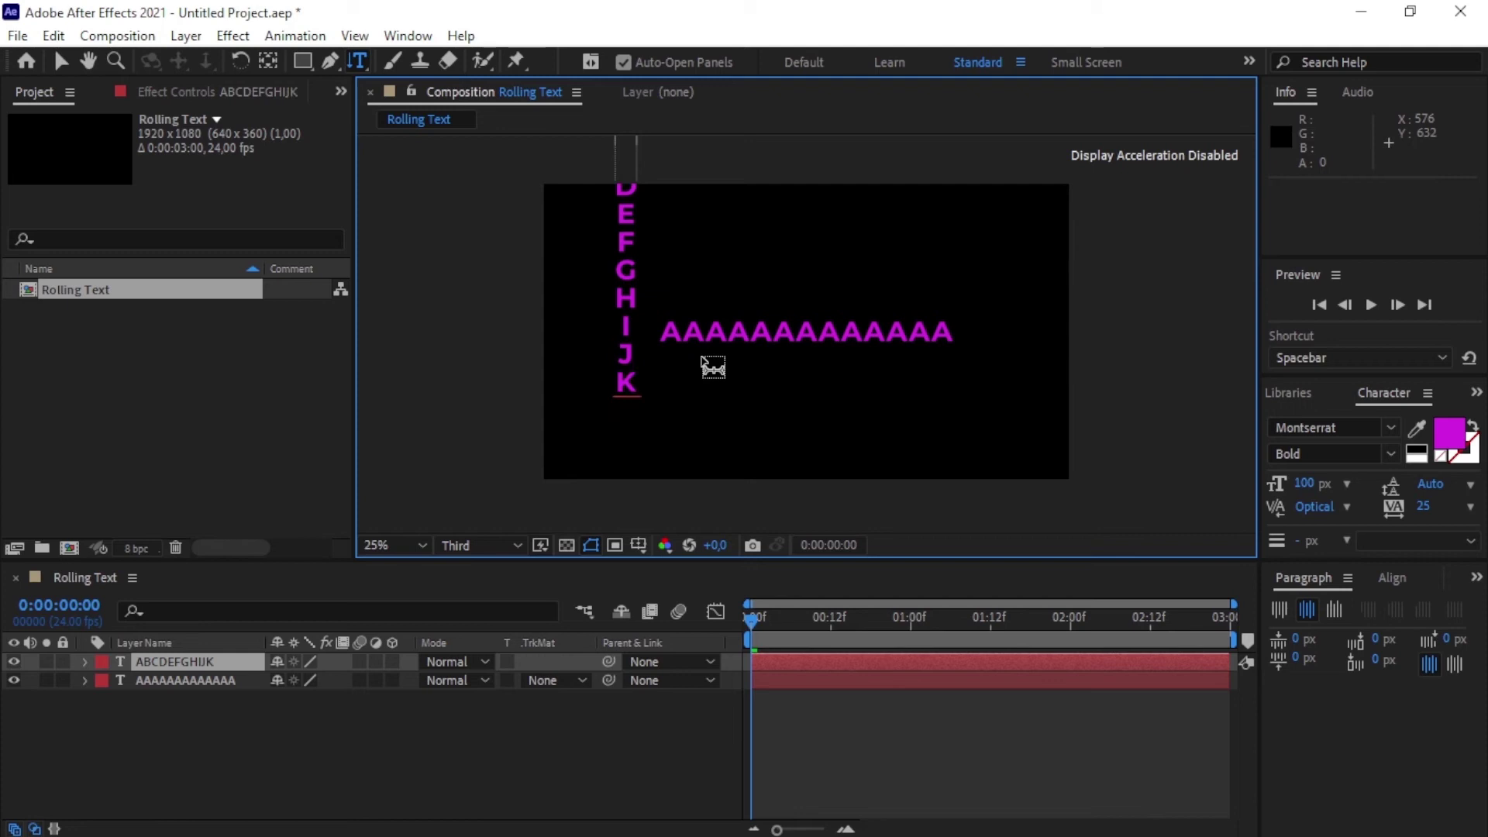
pyautogui.write('LMN')
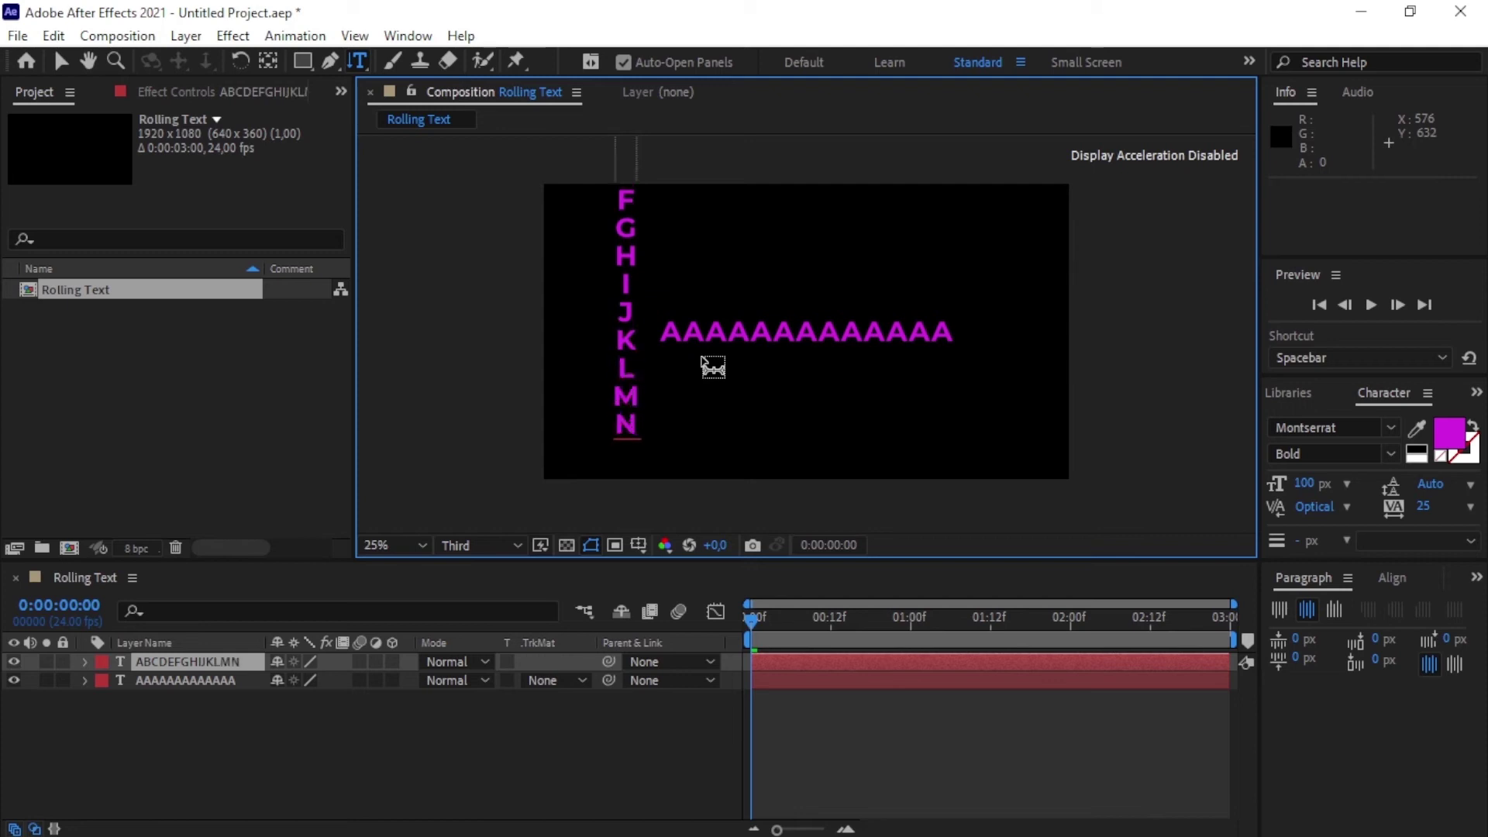
pyautogui.write('OPQ')
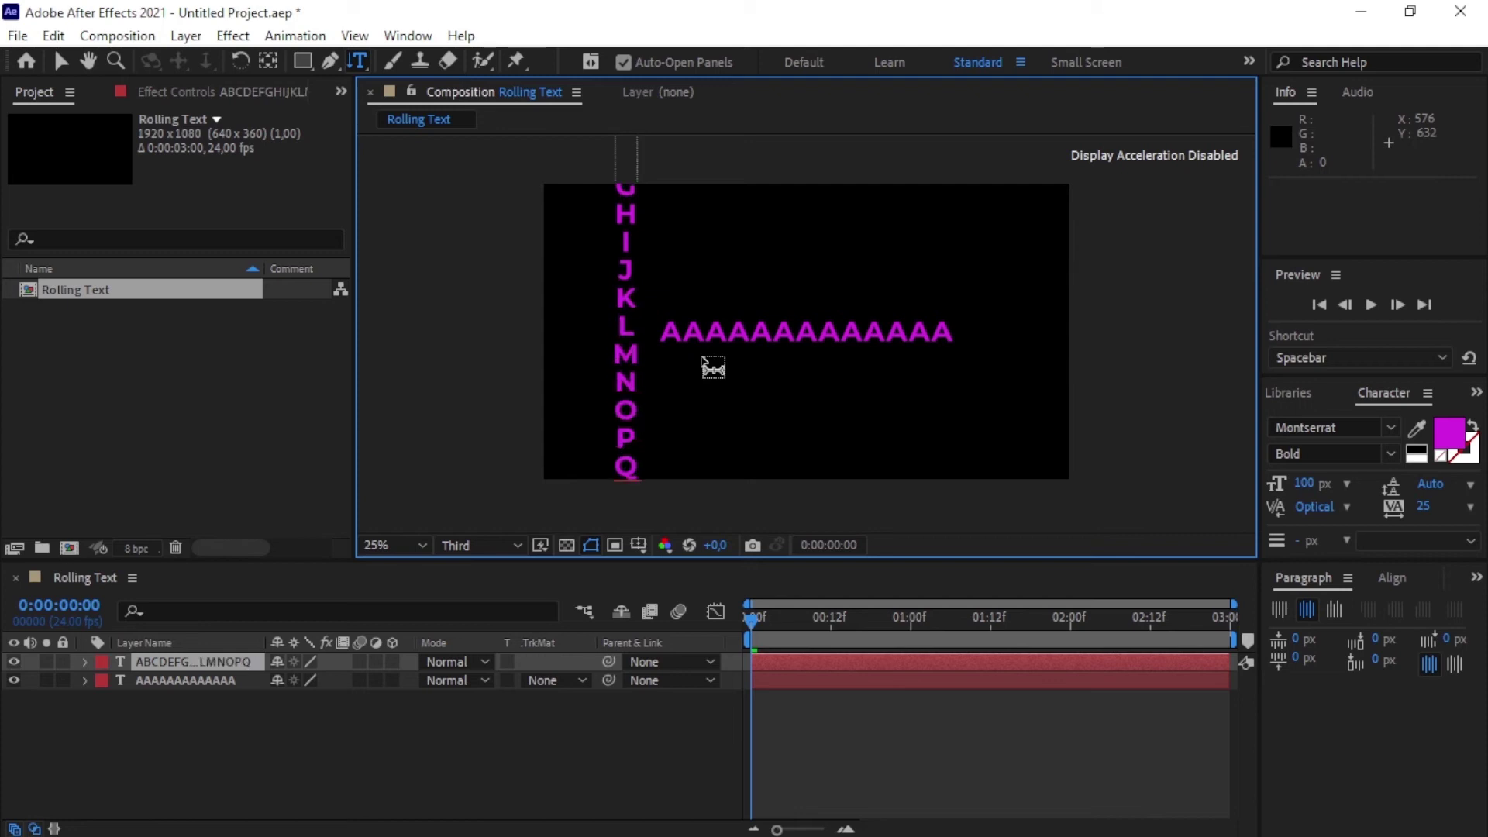
pyautogui.write('RST')
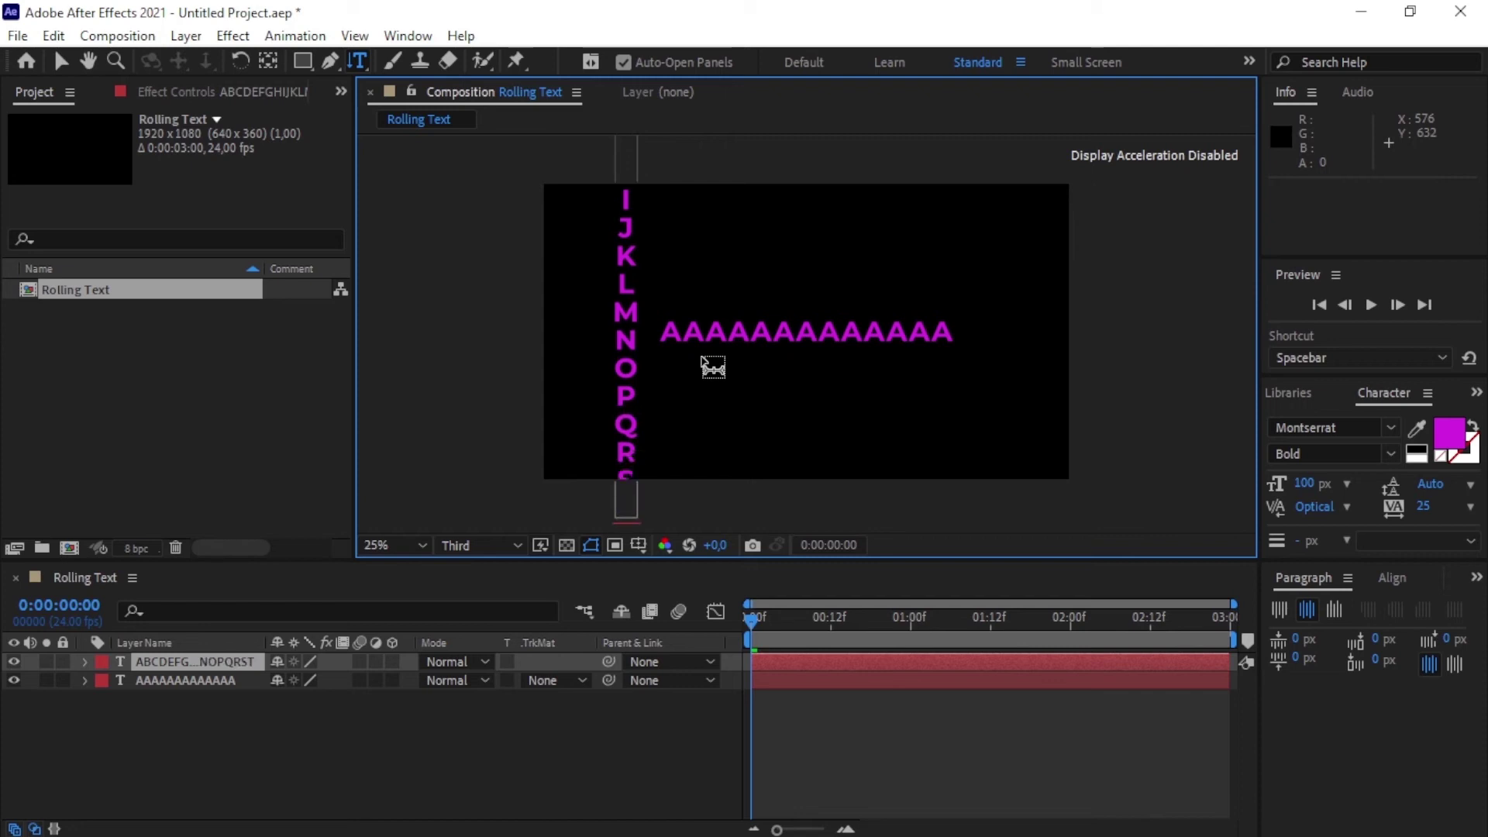
pyautogui.write('UVW')
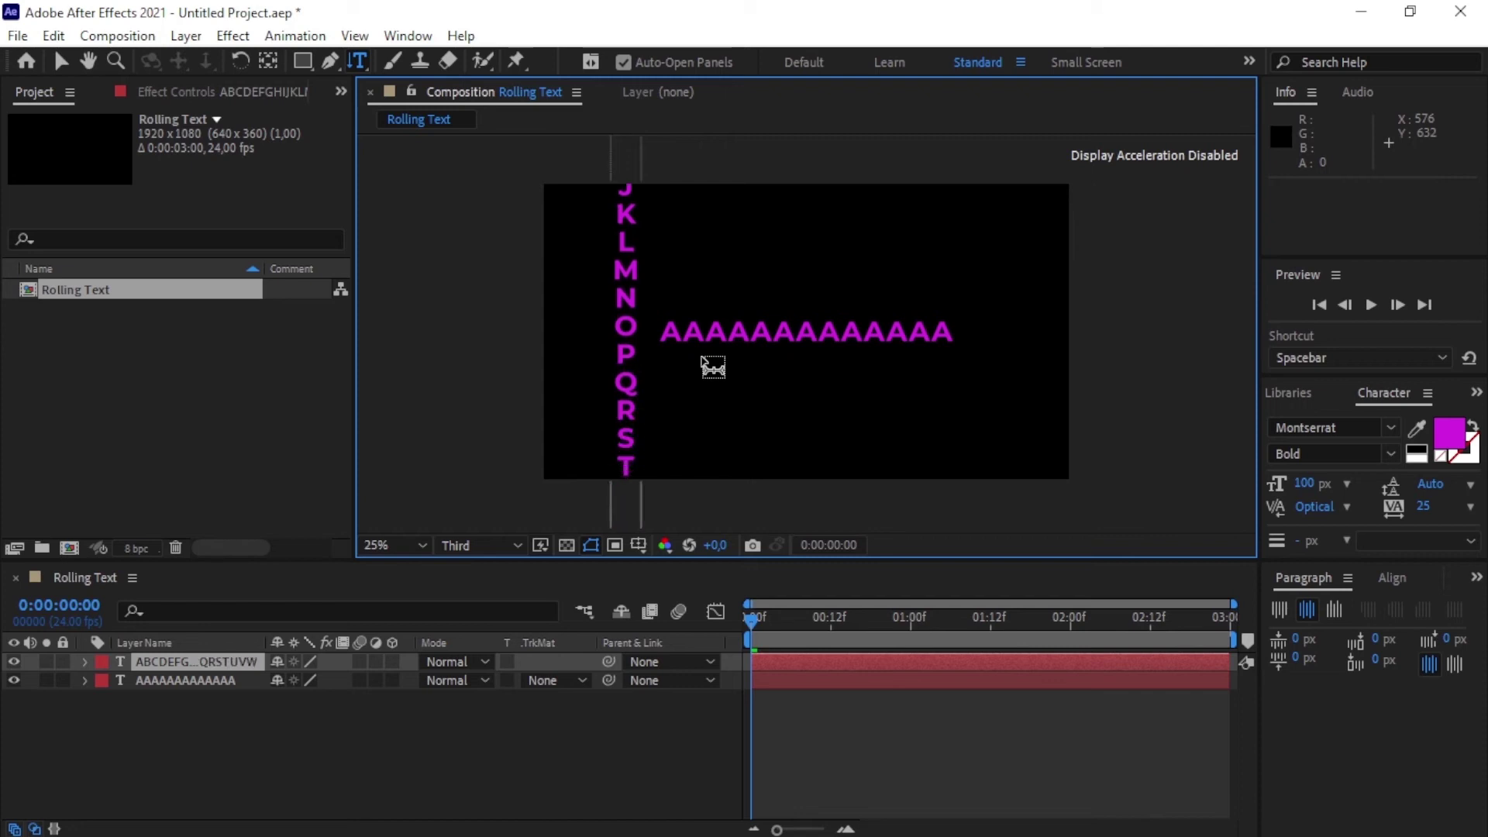
pyautogui.write('XY')
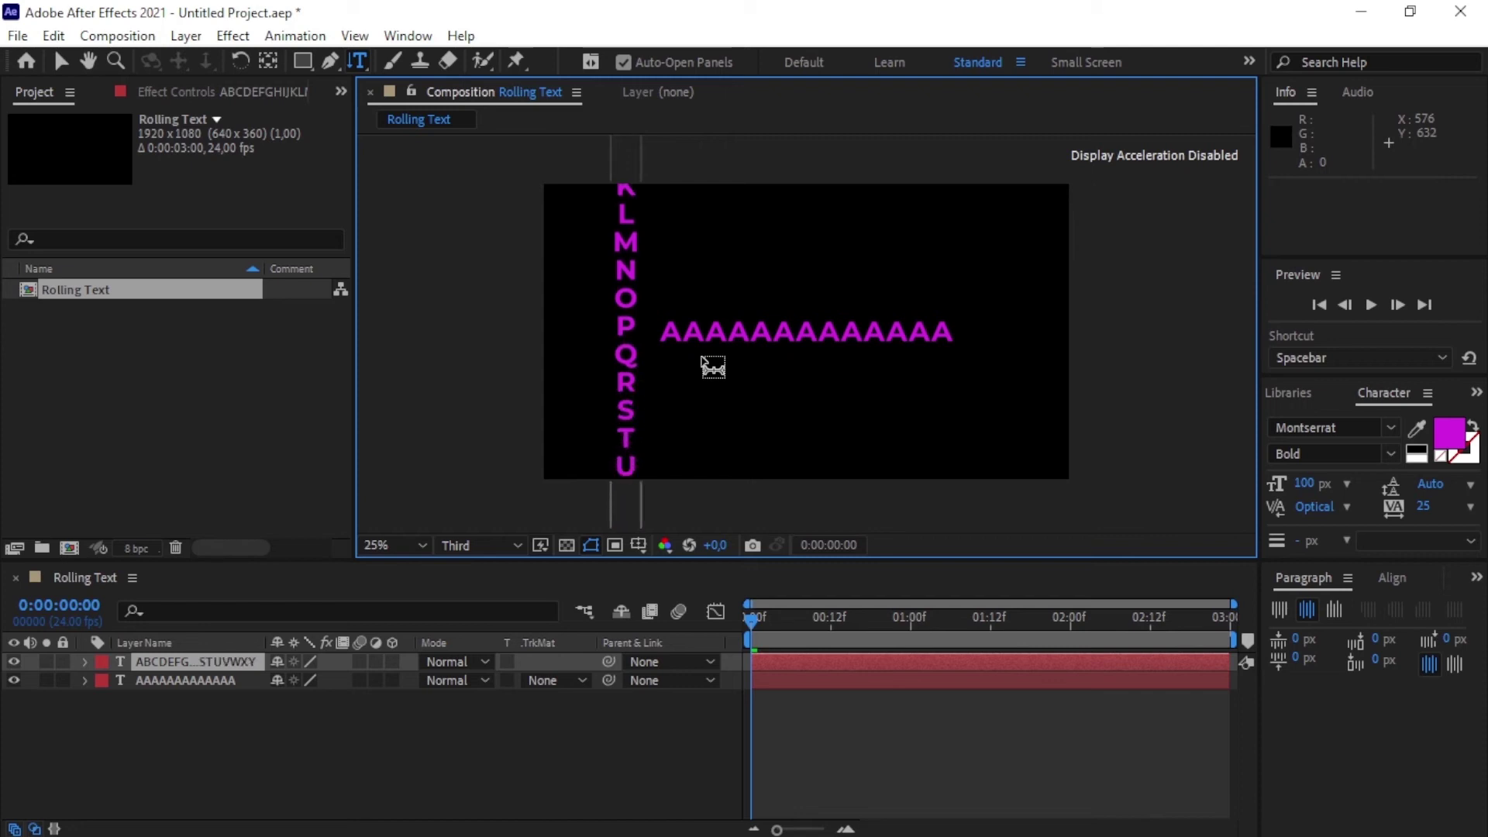
pyautogui.write('Z')
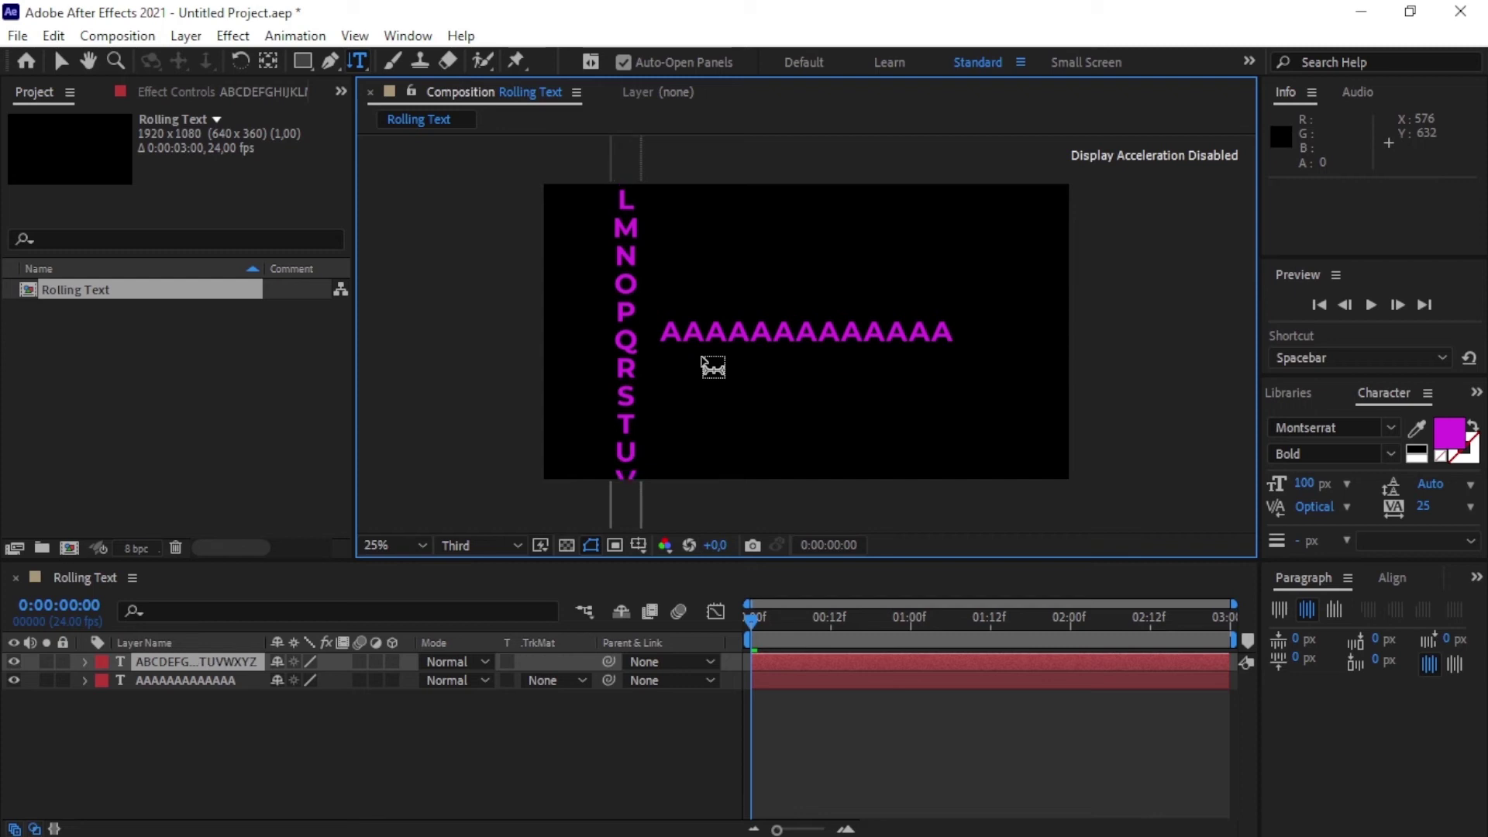
pyautogui.write('_')
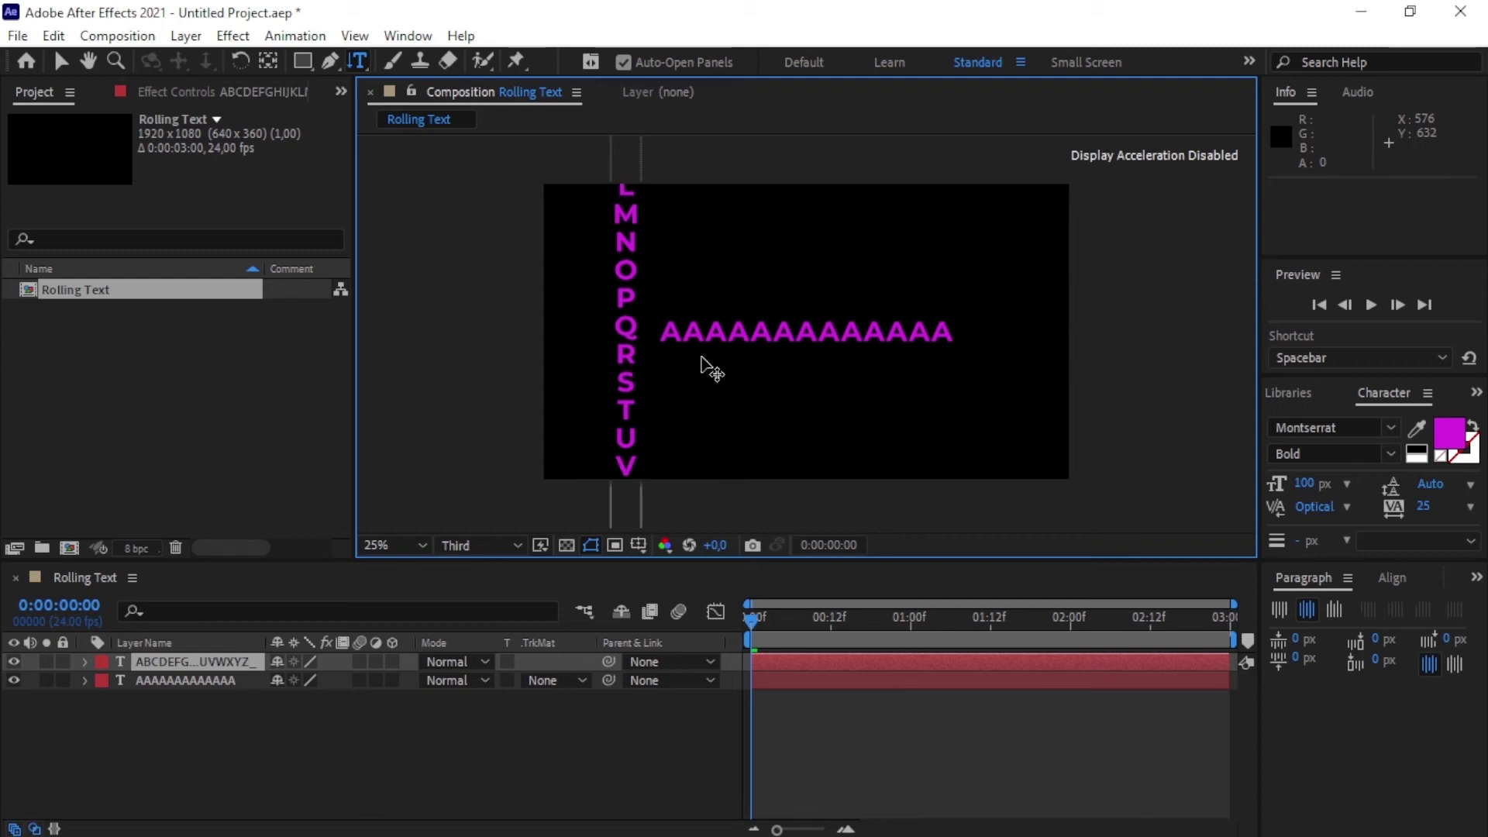
# Move the vertical alphabet column up until its final letters and underscore sit inside the frame beside the row of A's.
pyautogui.click(294, 403)
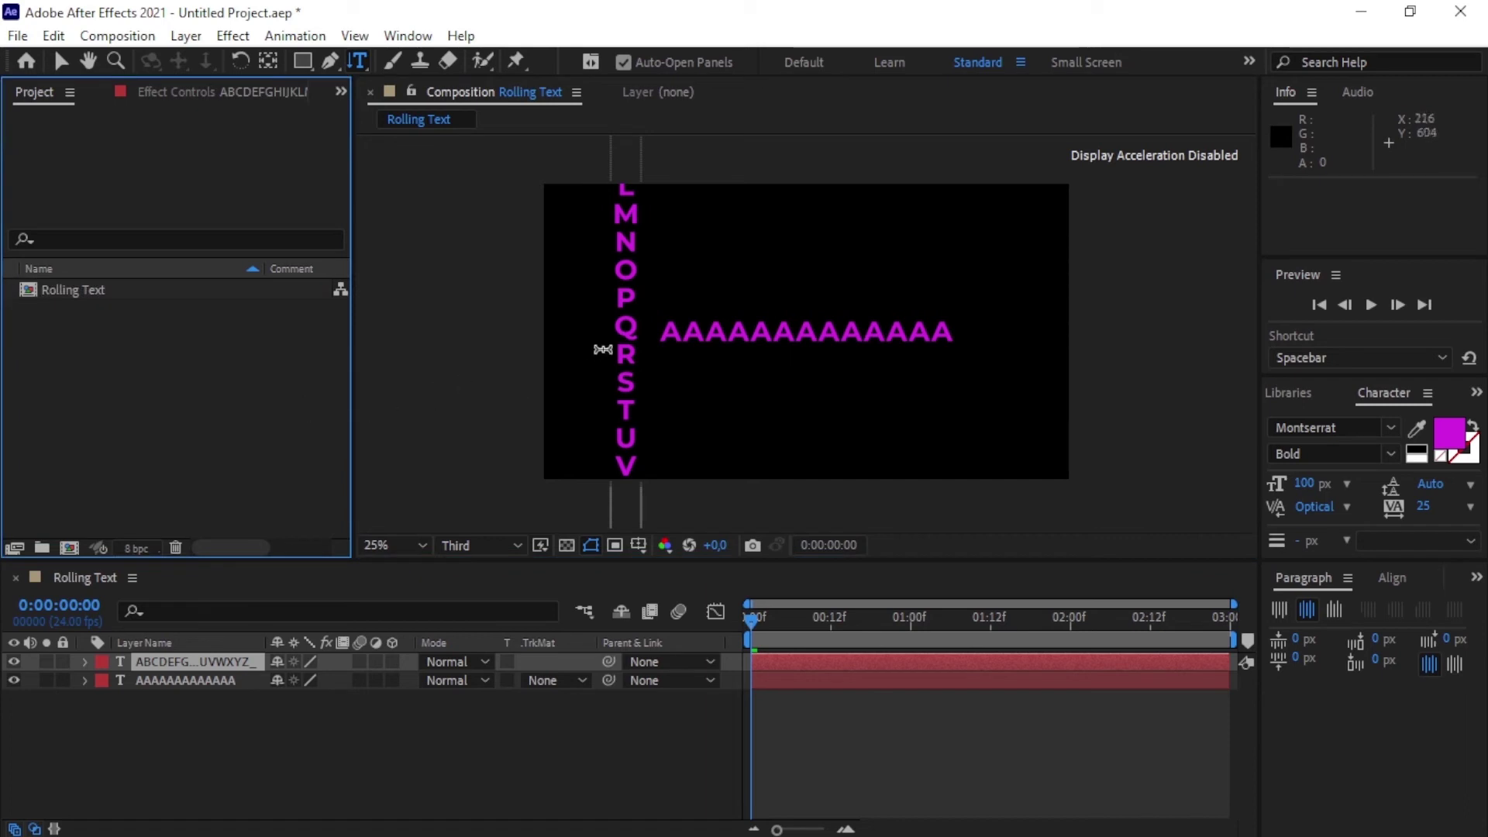
pyautogui.click(60, 60)
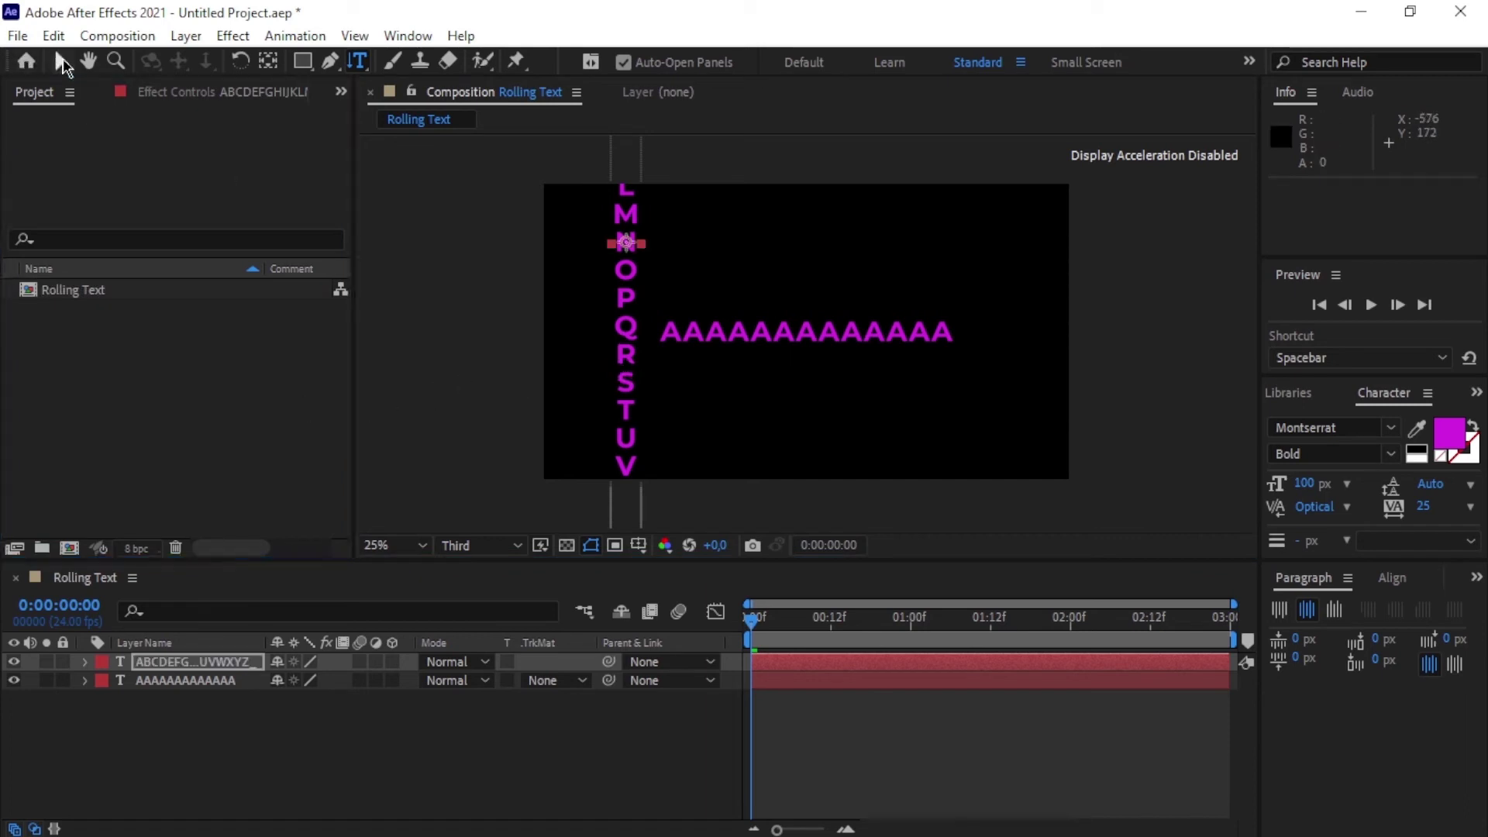
pyautogui.moveTo(629, 302); pyautogui.dragTo(622, 248)
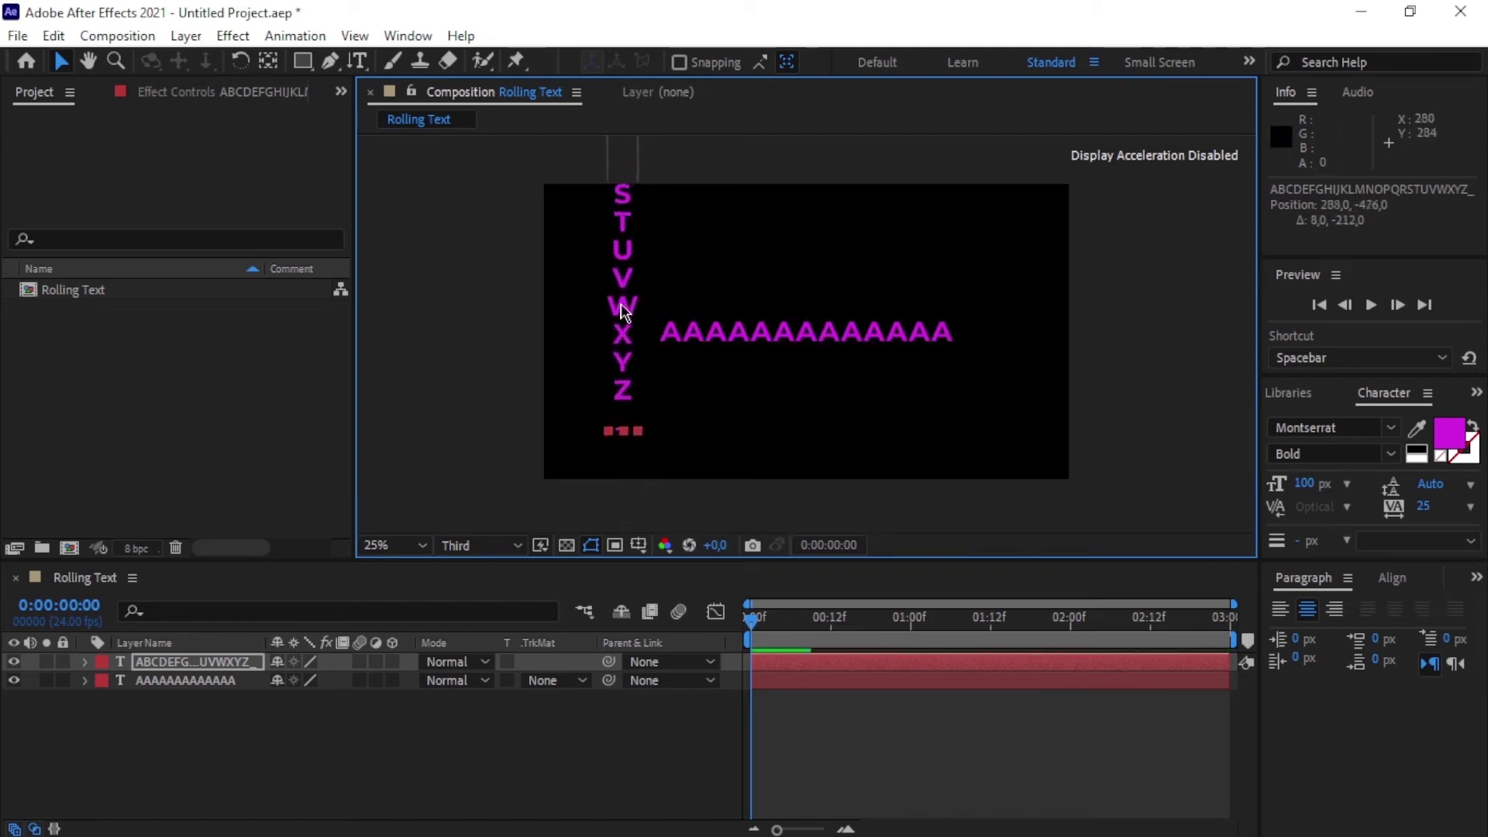
pyautogui.click(664, 386)
pyautogui.press('.')
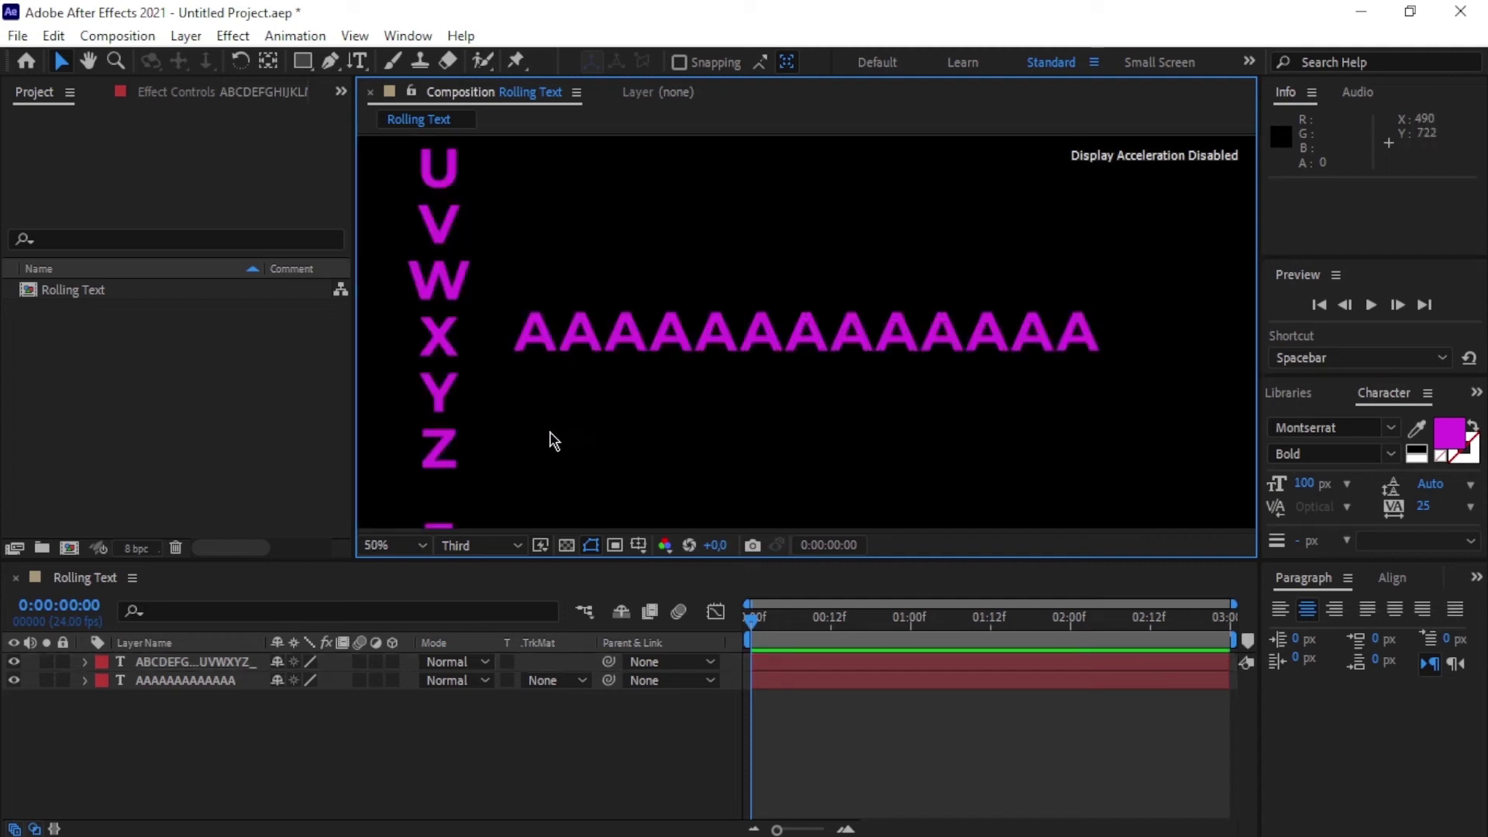
pyautogui.moveTo(499, 436); pyautogui.dragTo(642, 323)
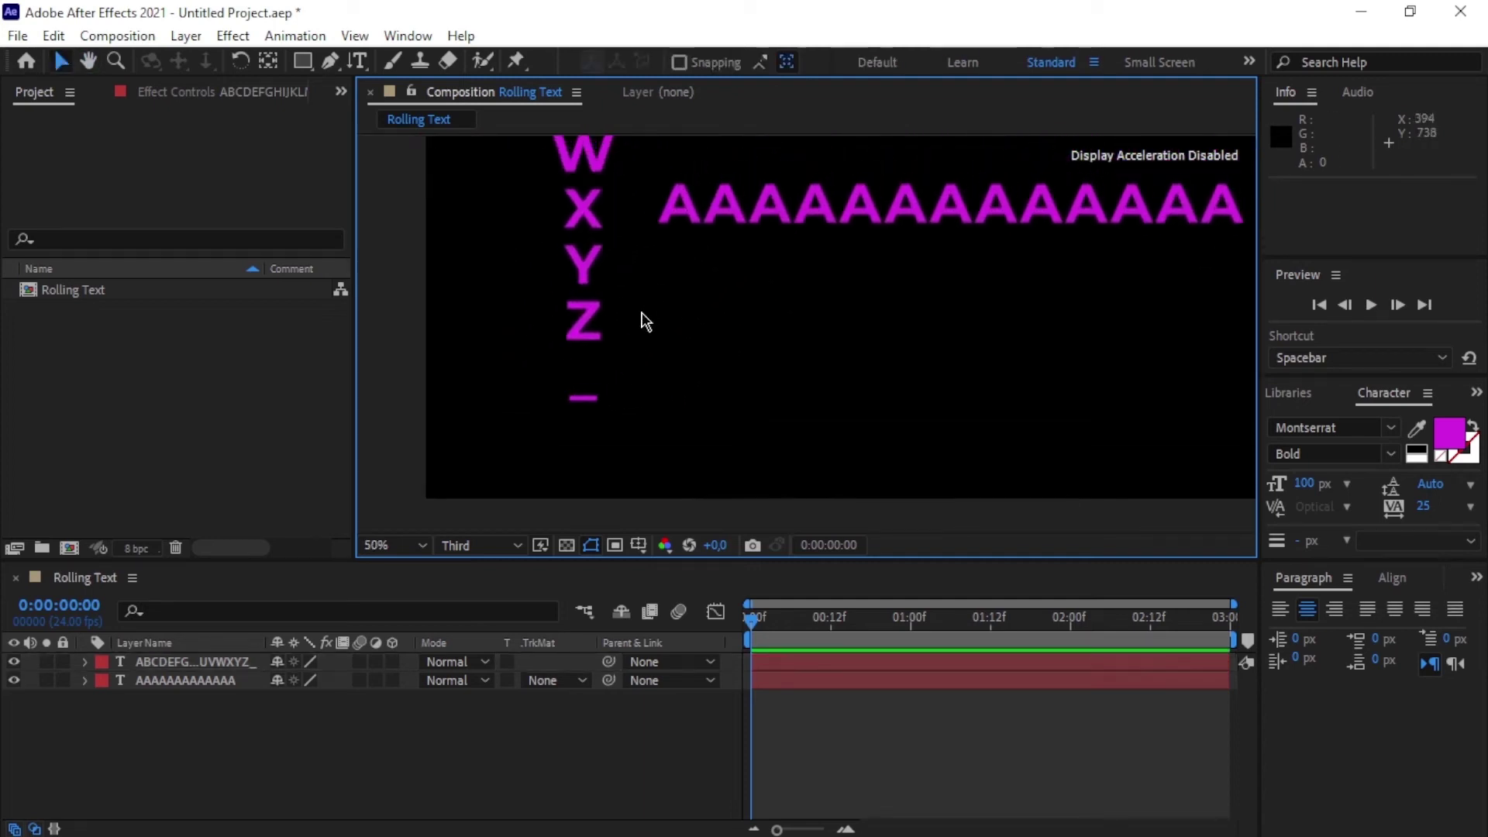
pyautogui.press(',')
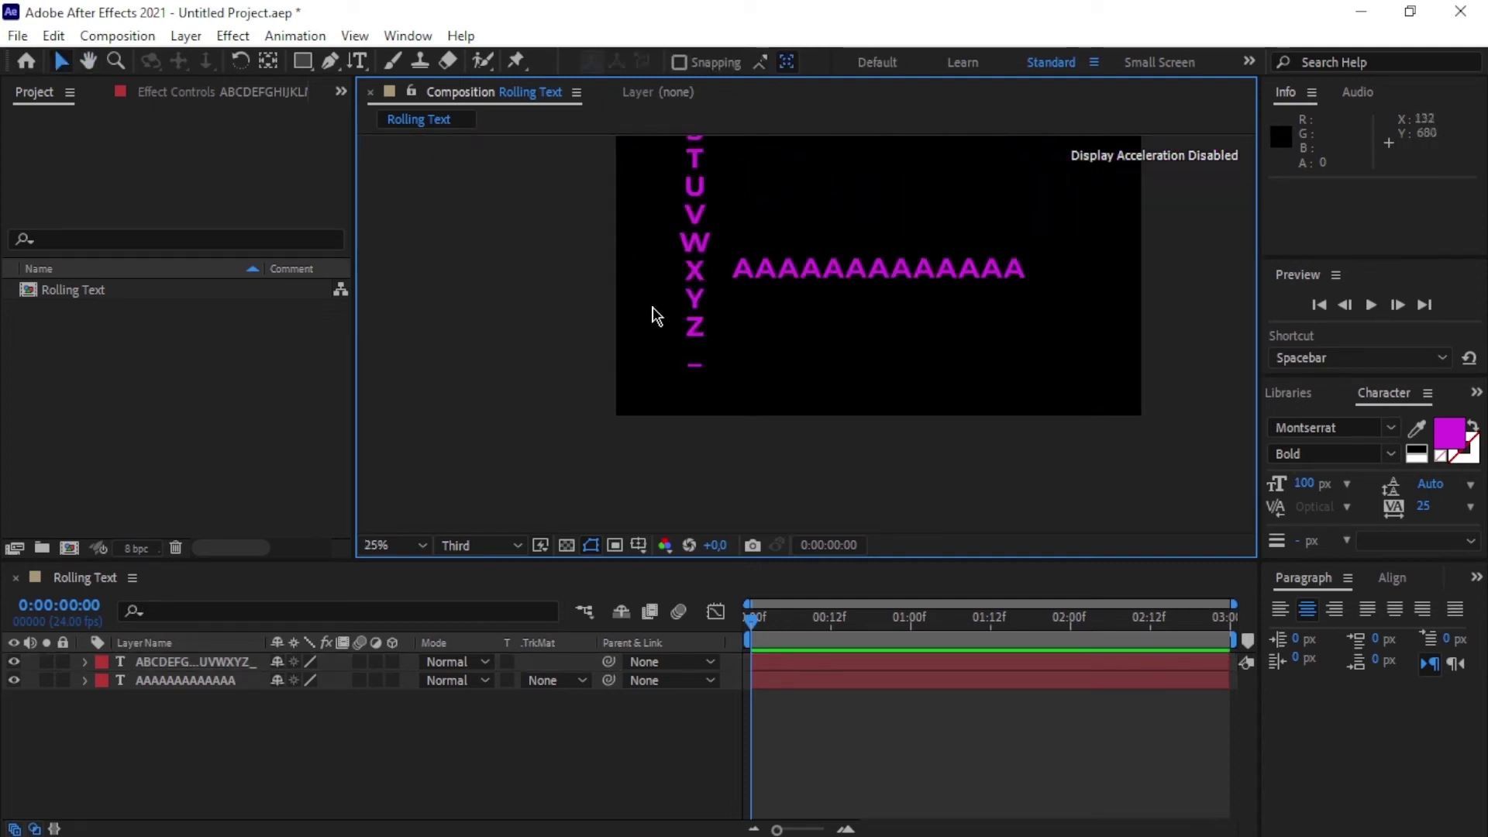
pyautogui.click(186, 663)
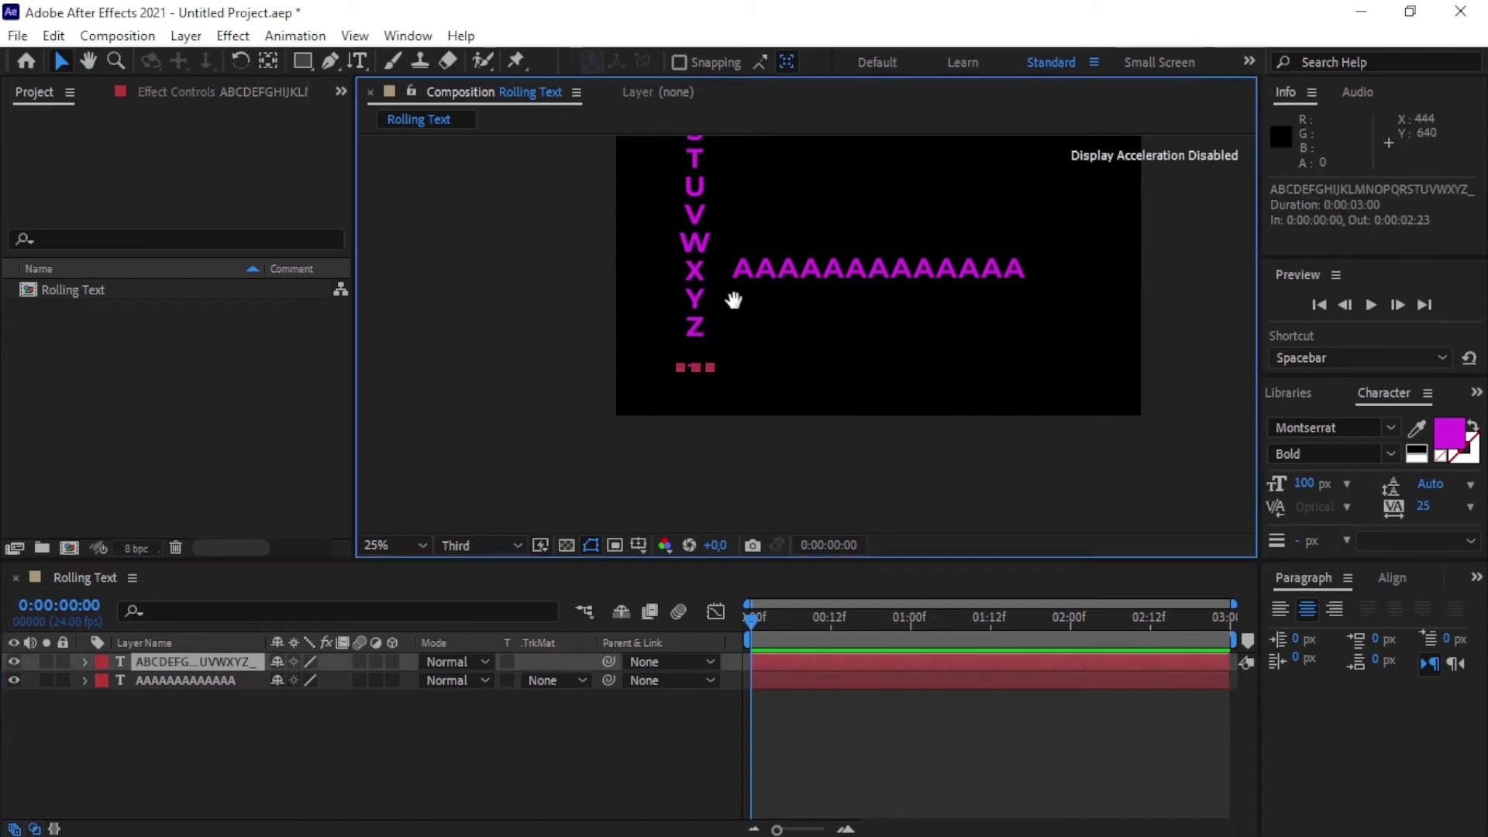
pyautogui.moveTo(731, 299); pyautogui.dragTo(701, 405)
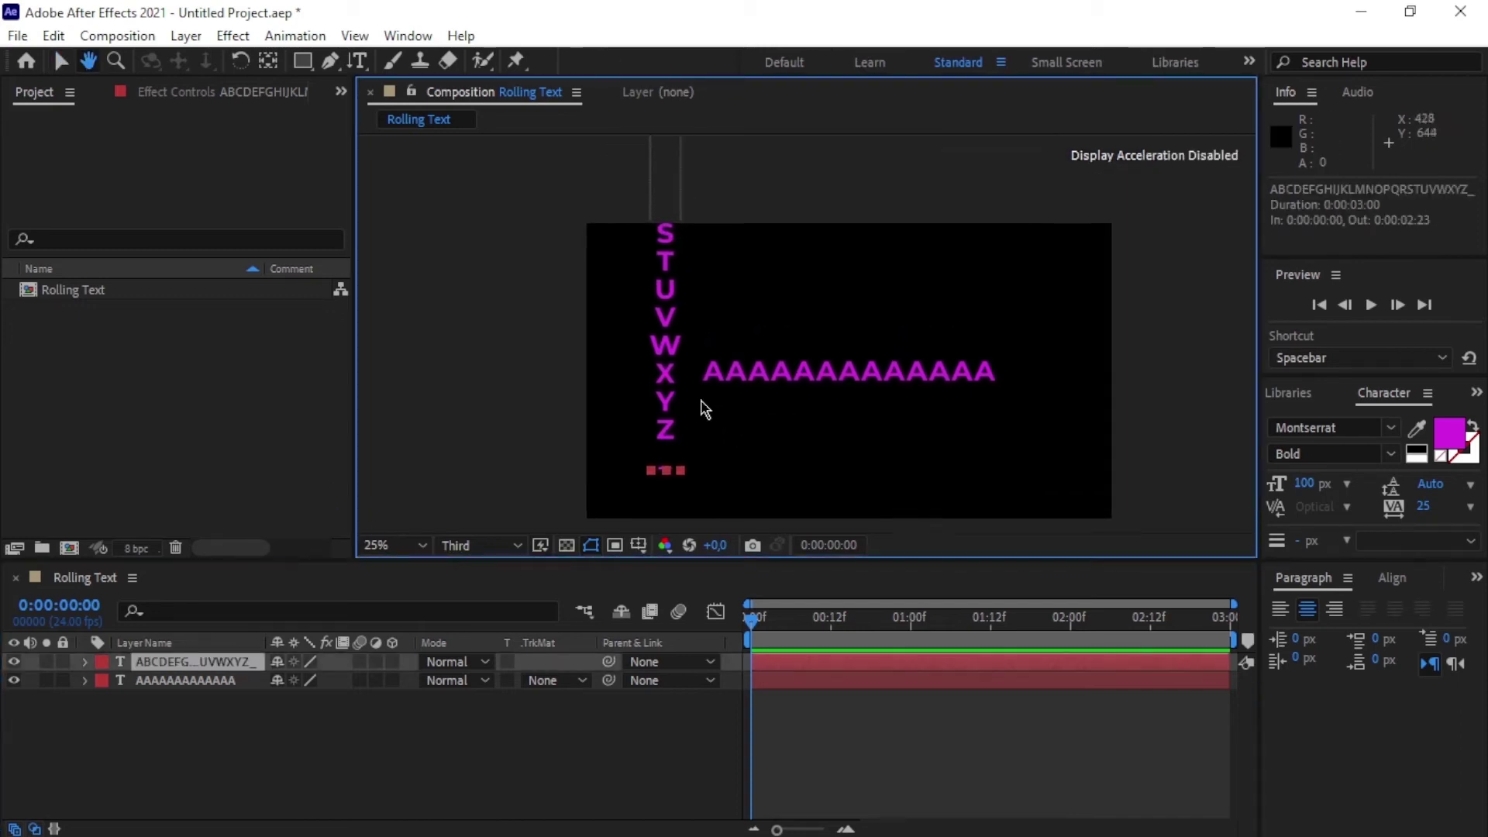
# Set the fill colour of the whole vertical alphabet text to white (FFFFFF).
pyautogui.doubleClick(144, 668)
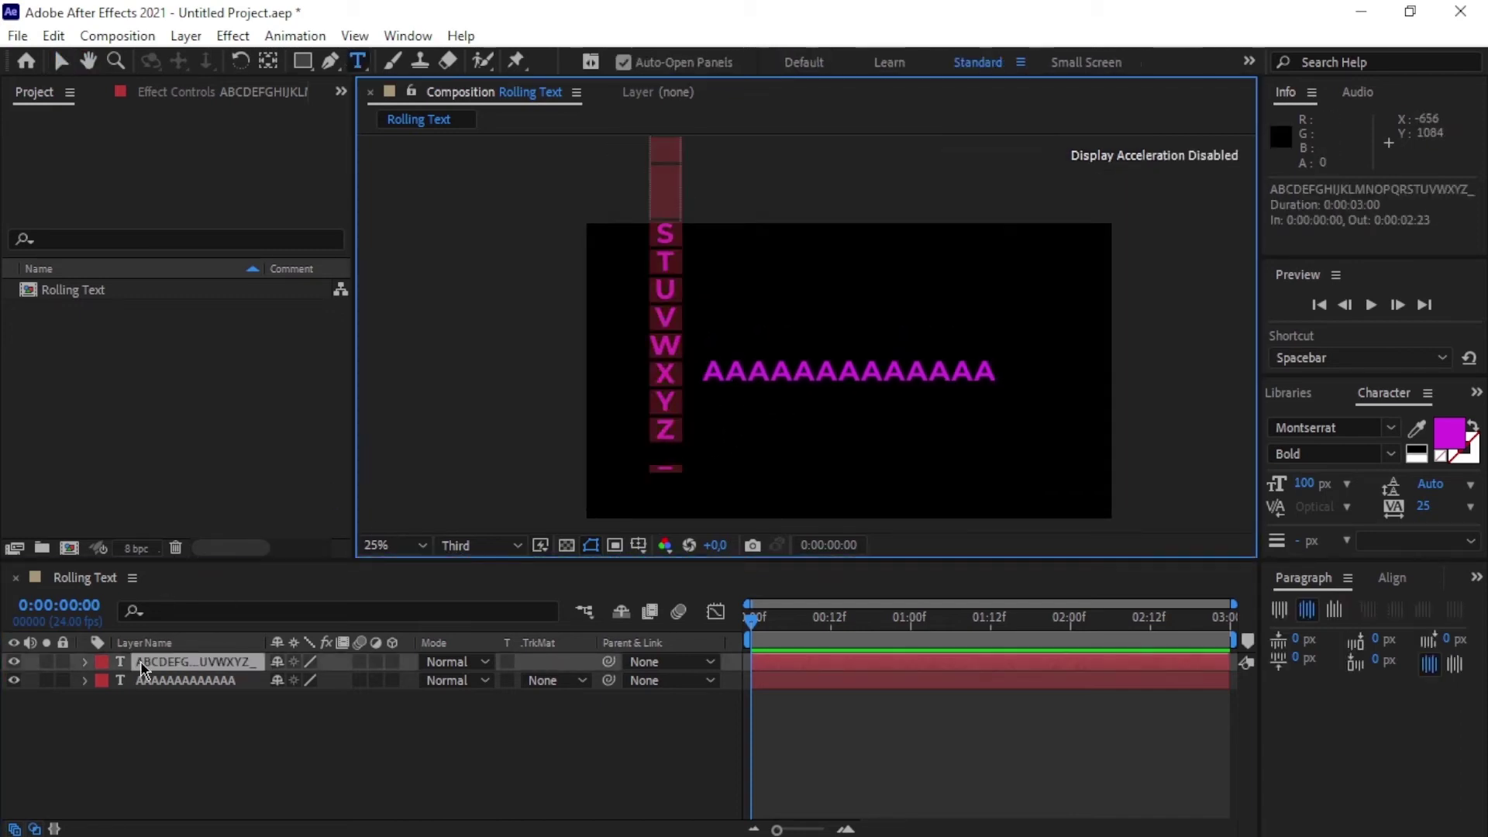
pyautogui.click(1452, 447)
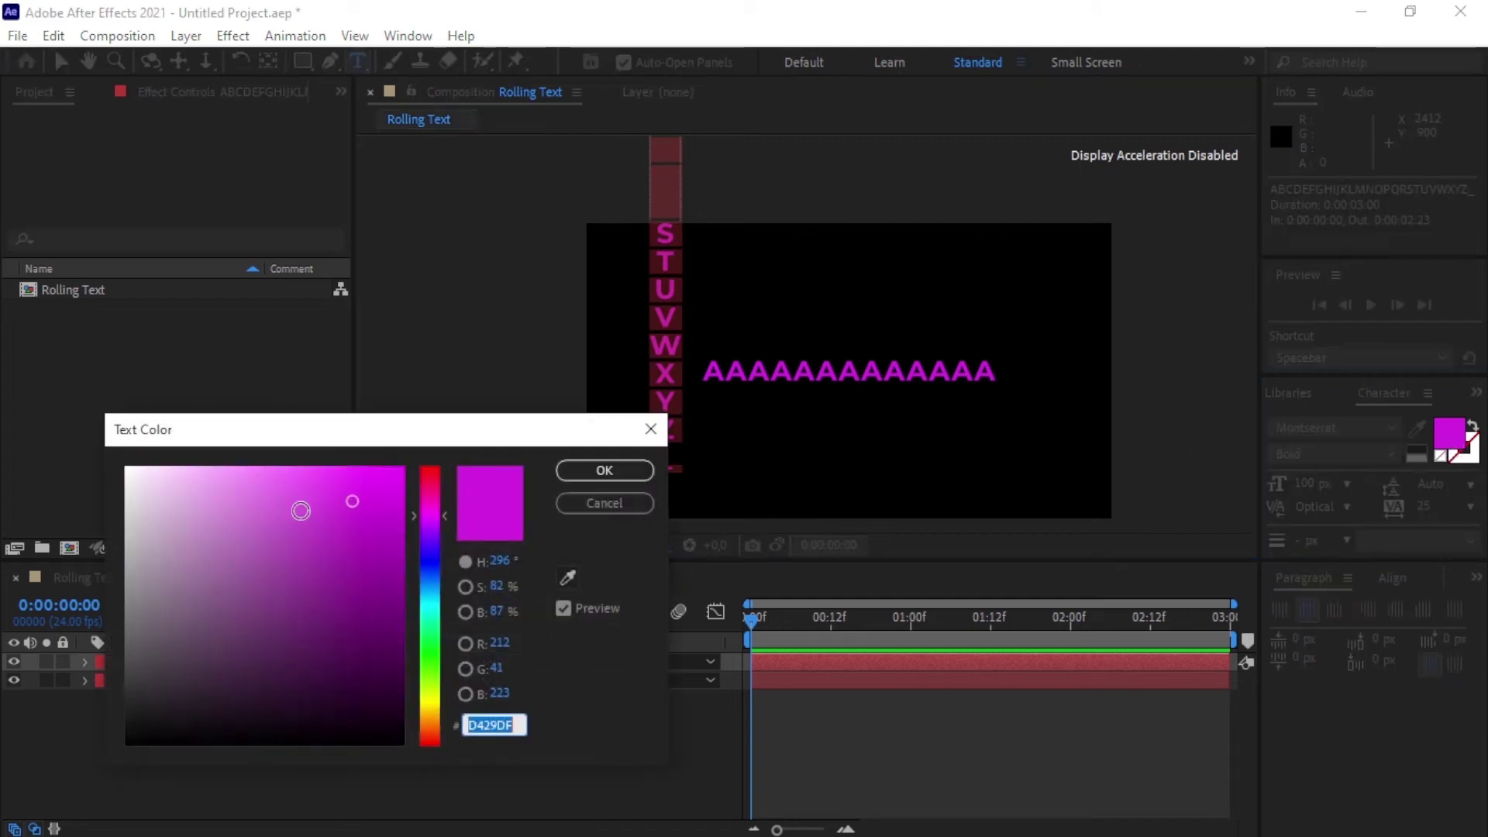
pyautogui.moveTo(190, 514); pyautogui.dragTo(57, 439)
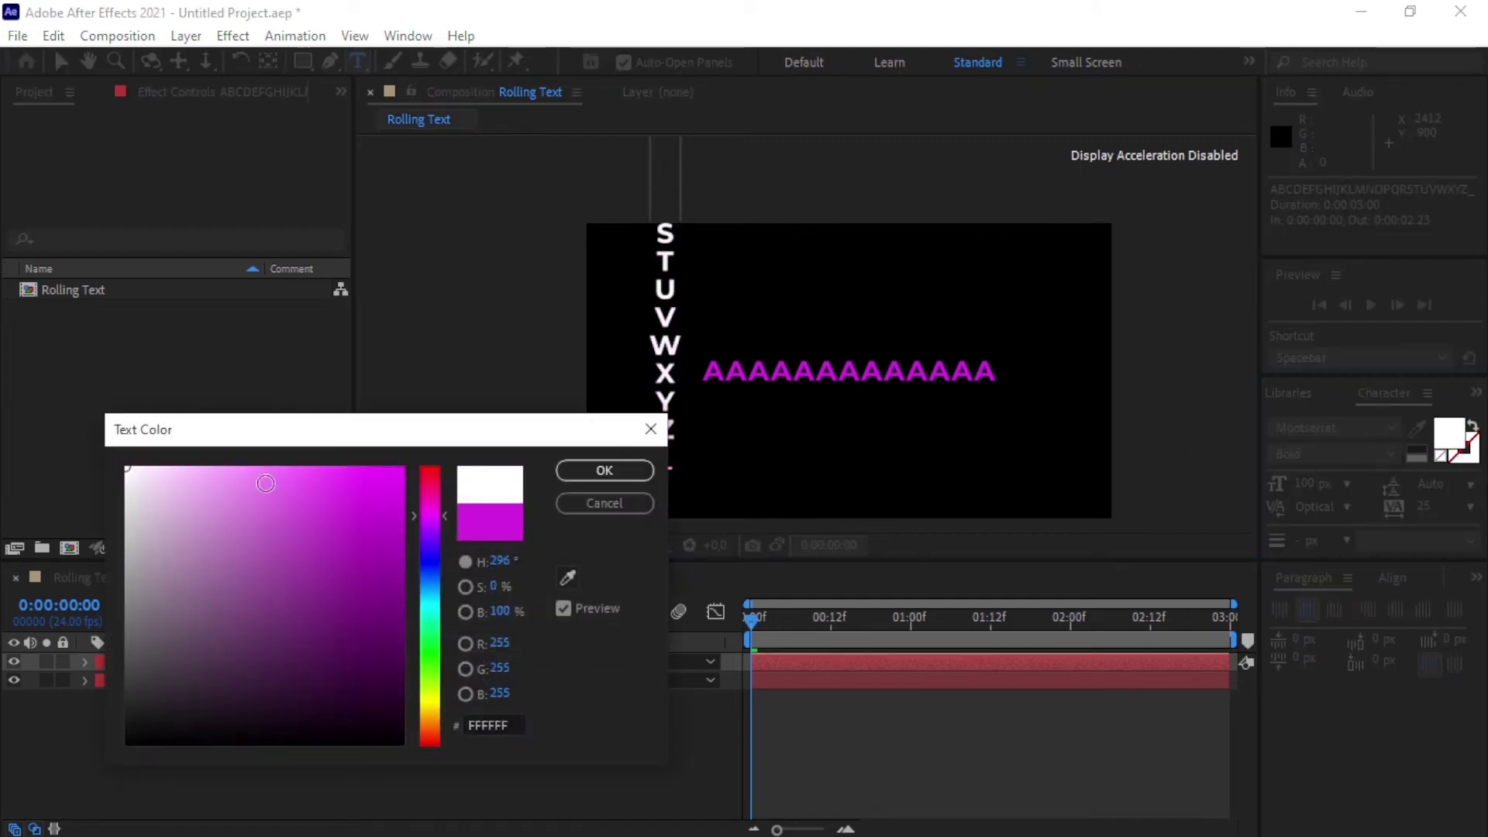
pyautogui.click(583, 472)
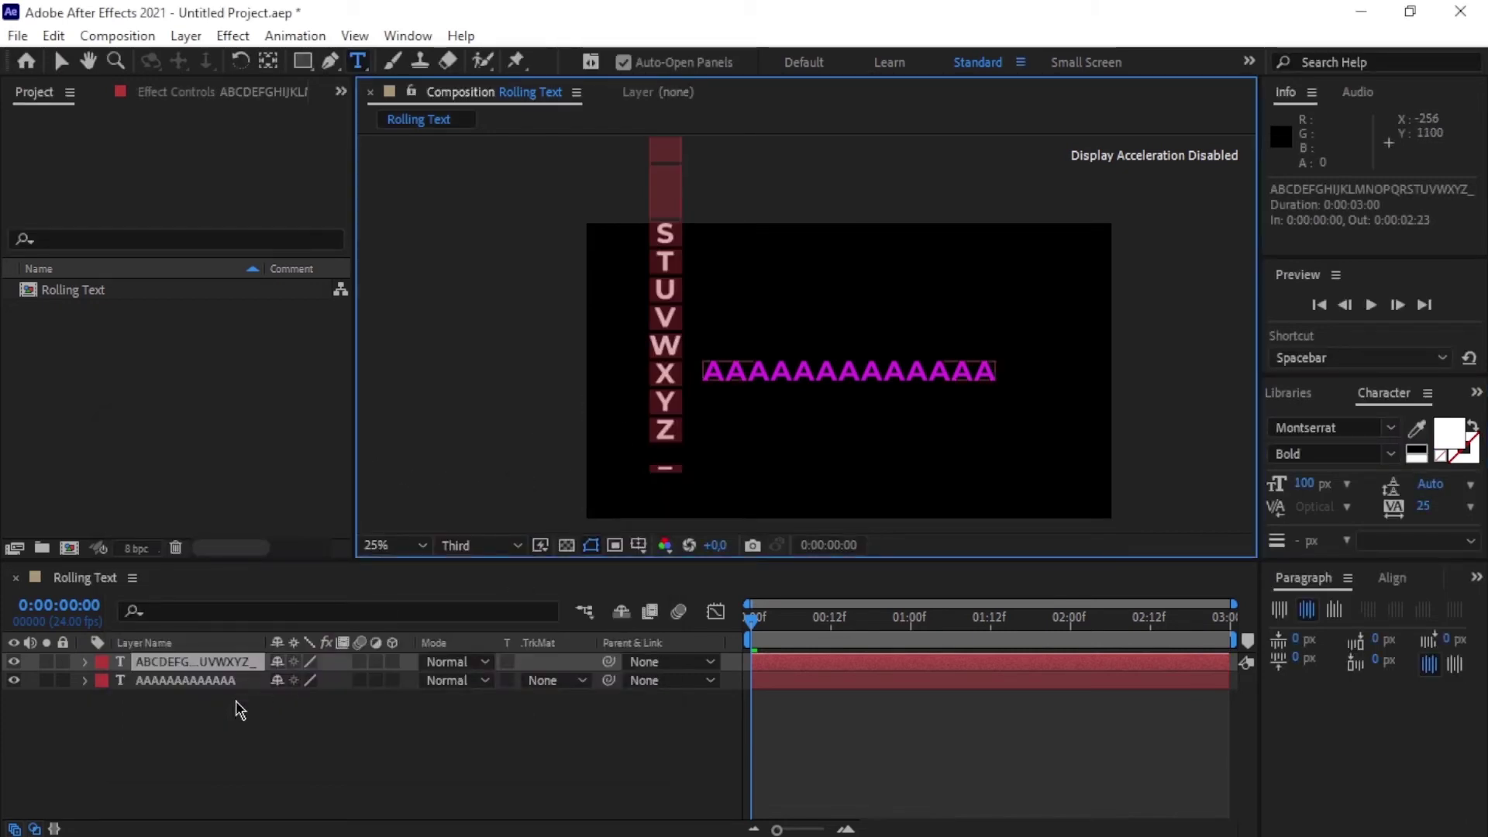
pyautogui.click(216, 708)
# Move the white alphabet column down and across until its letter A overlaps the first A of the purple row.
pyautogui.click(215, 663)
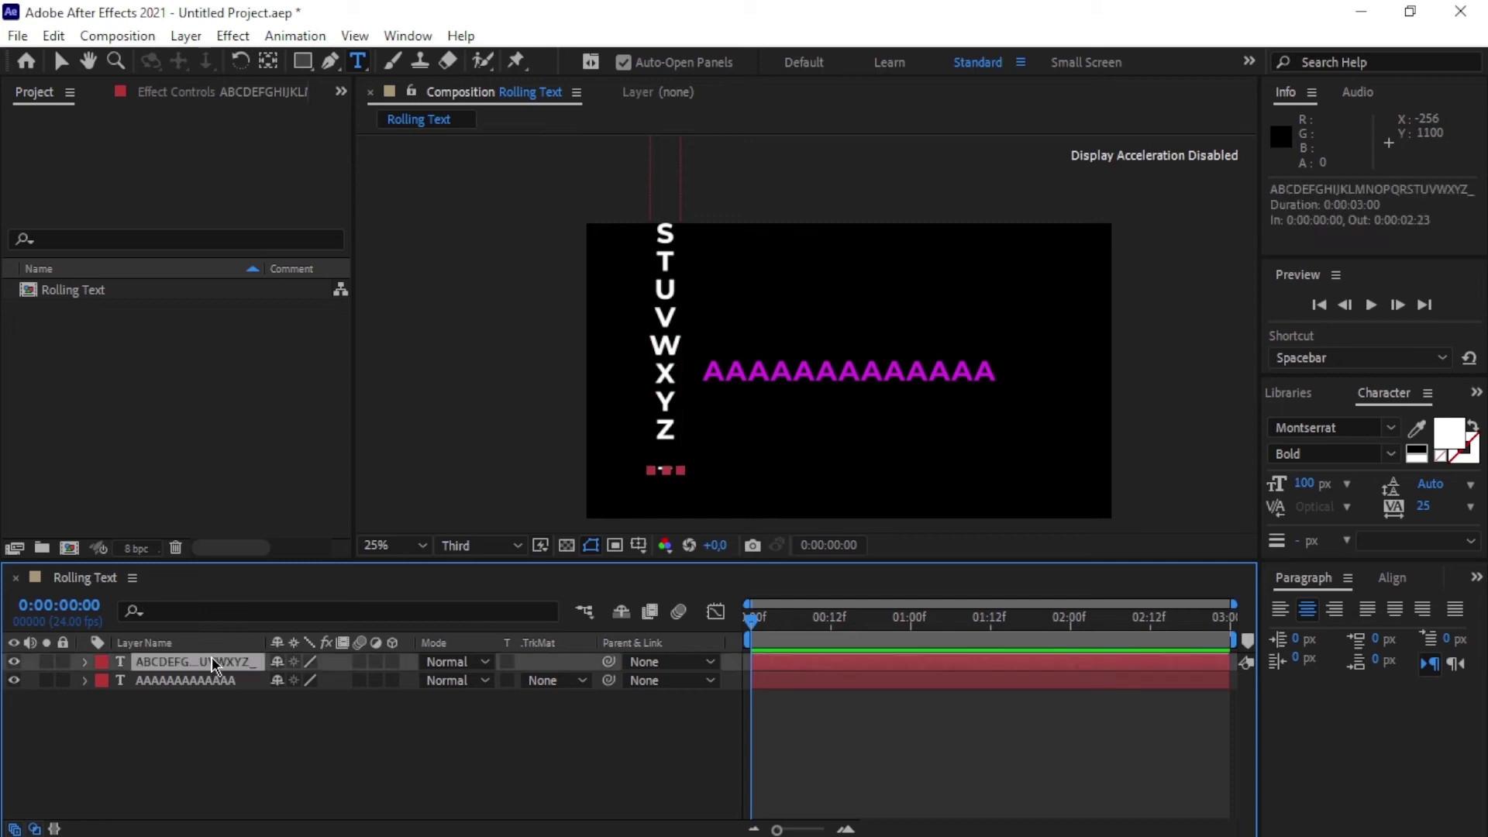
pyautogui.press('v')
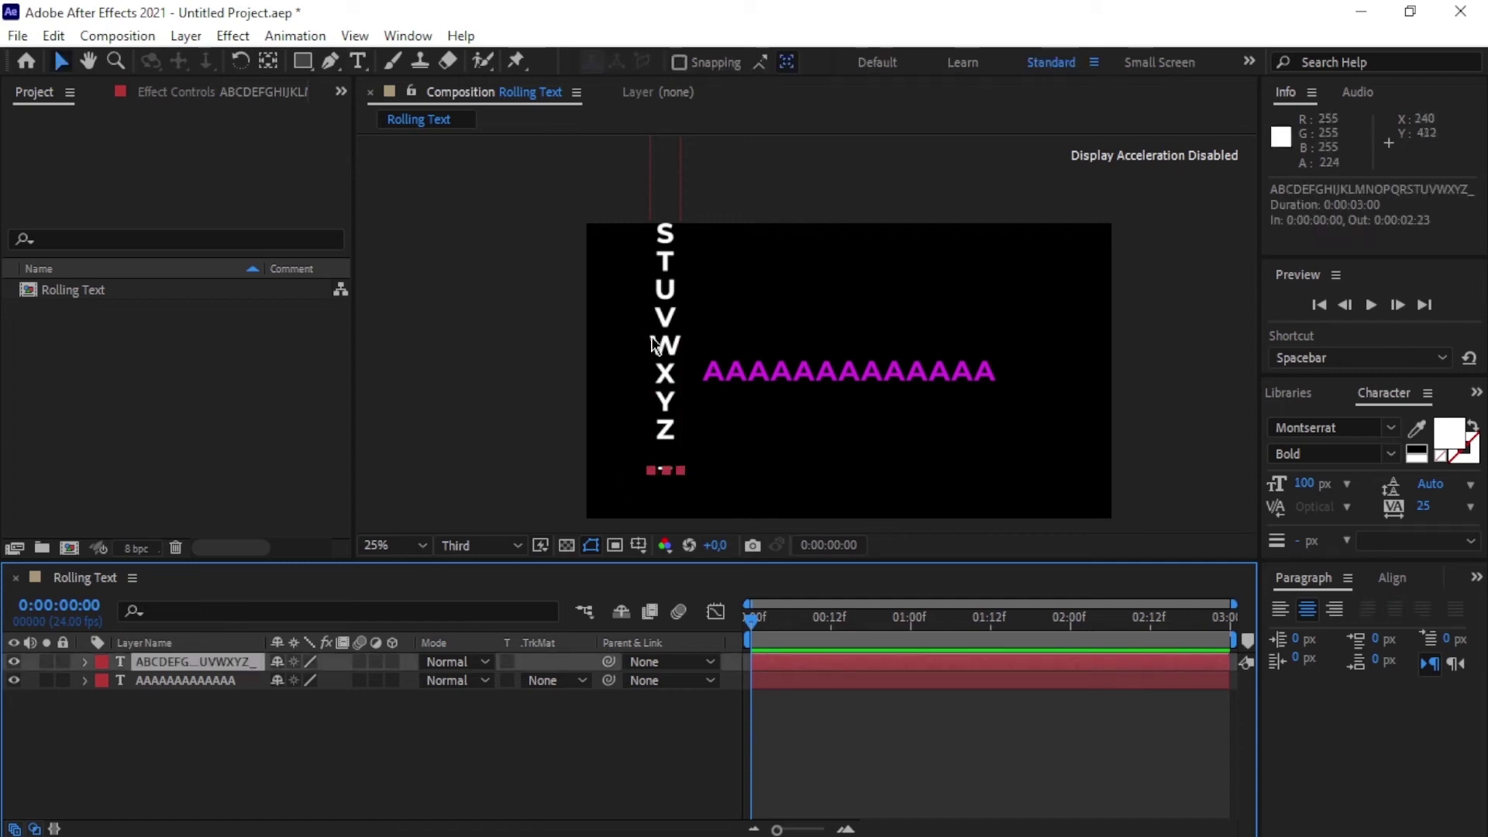
pyautogui.moveTo(676, 344); pyautogui.dragTo(687, 504)
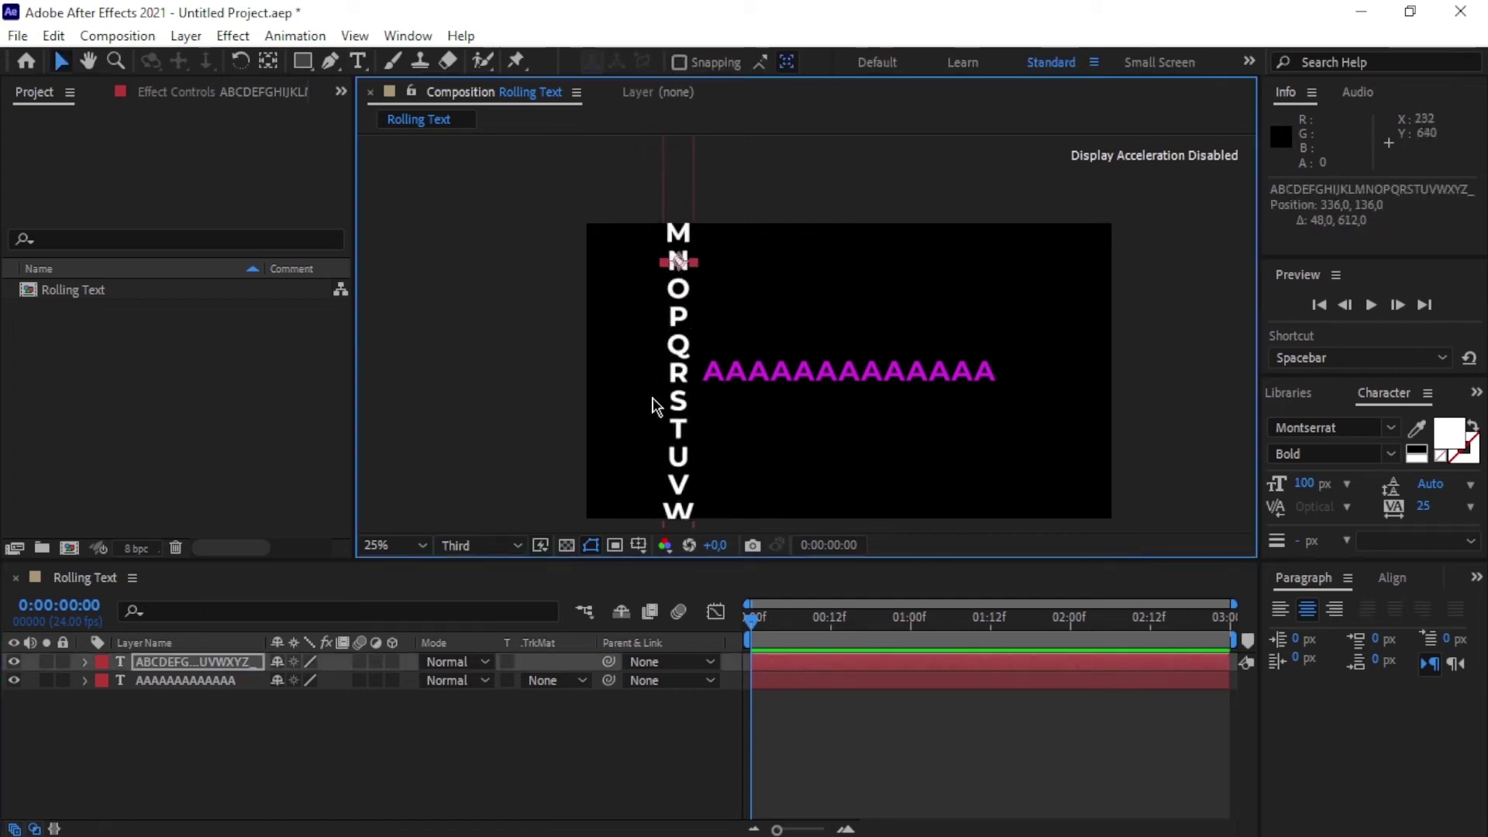
pyautogui.moveTo(685, 384); pyautogui.dragTo(664, 531)
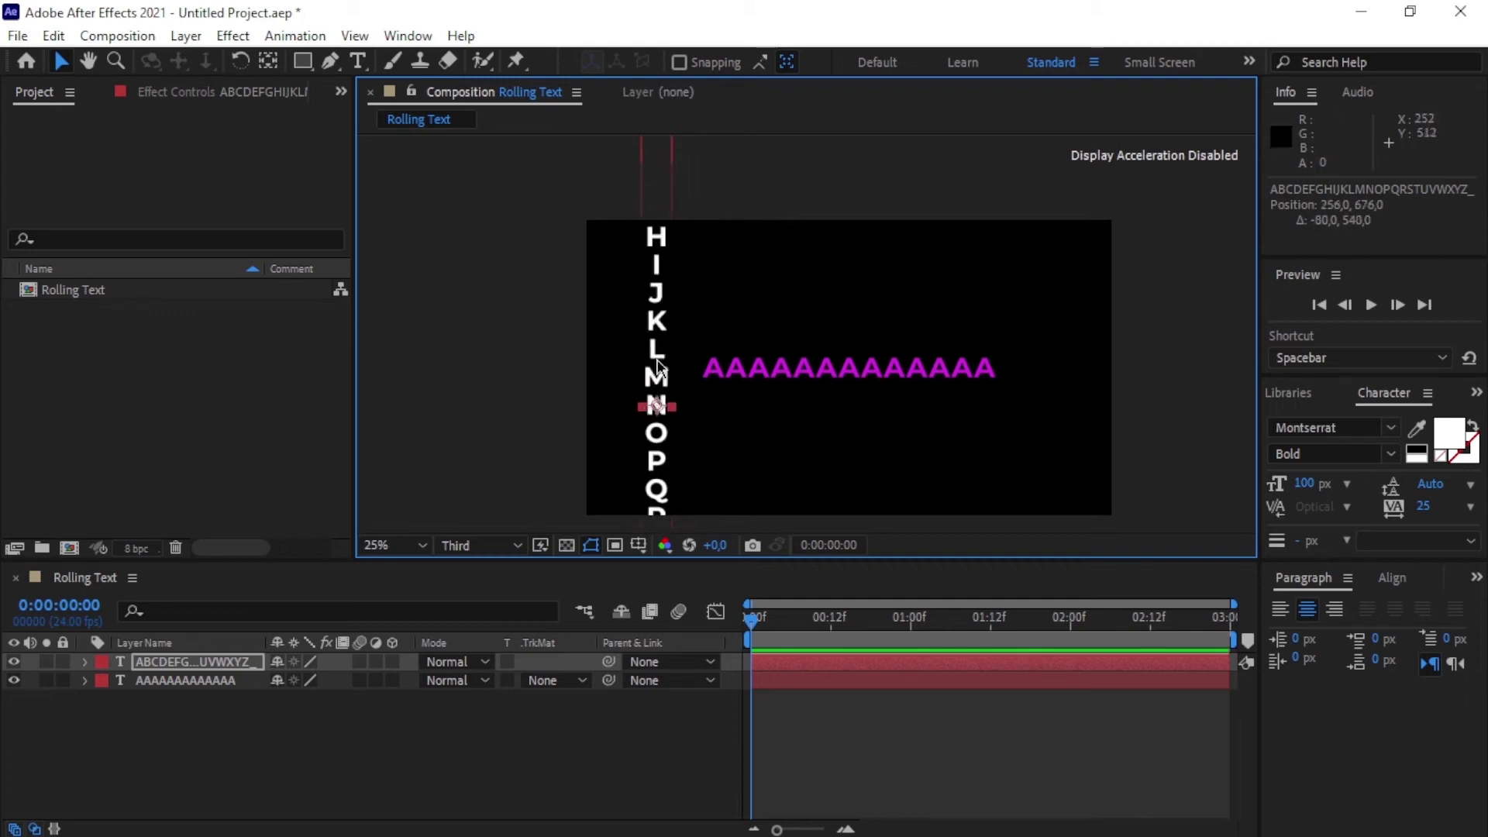
pyautogui.moveTo(657, 349); pyautogui.dragTo(657, 431)
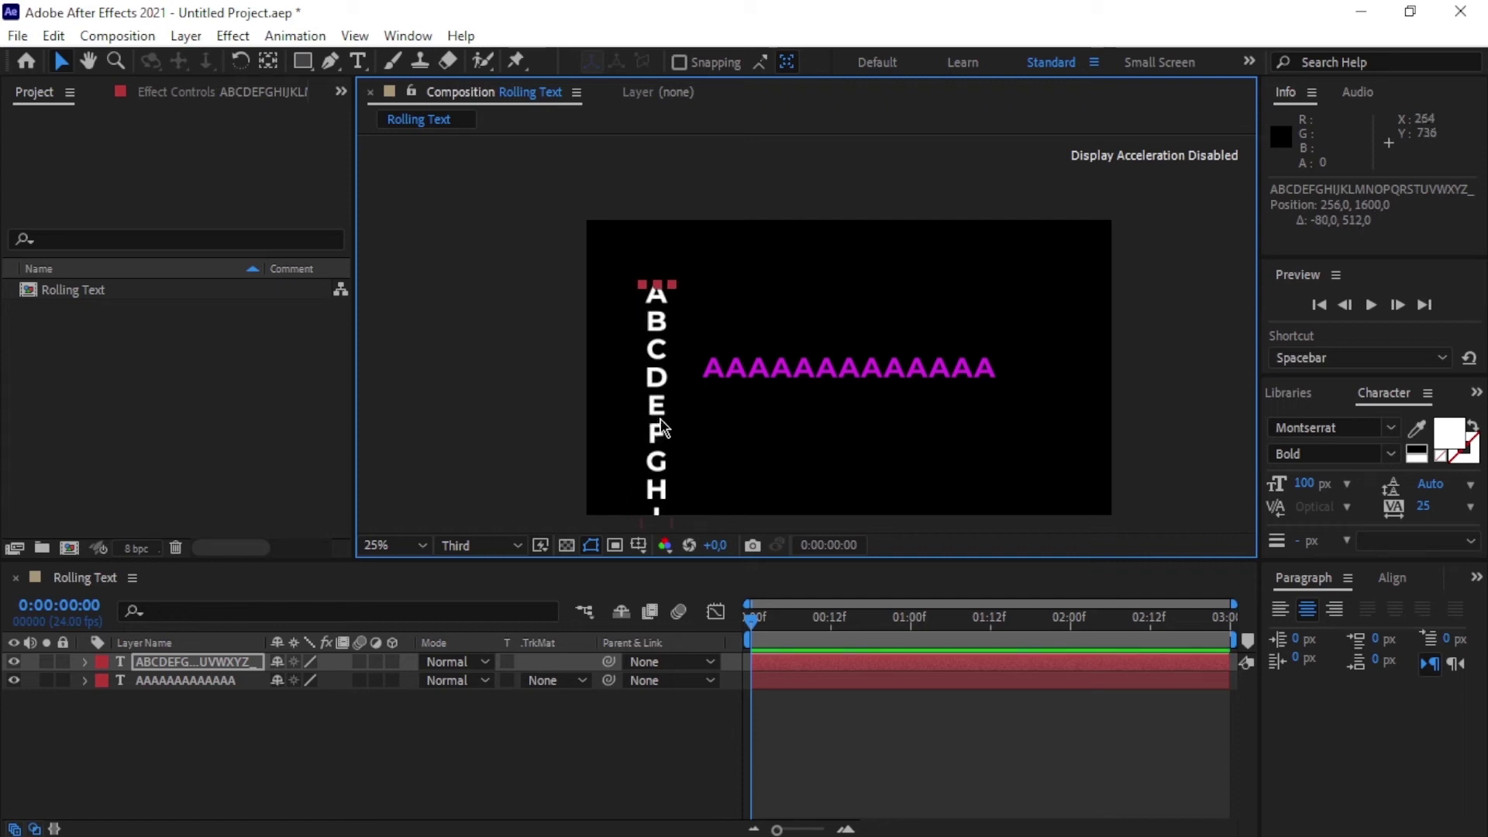
pyautogui.press('.')
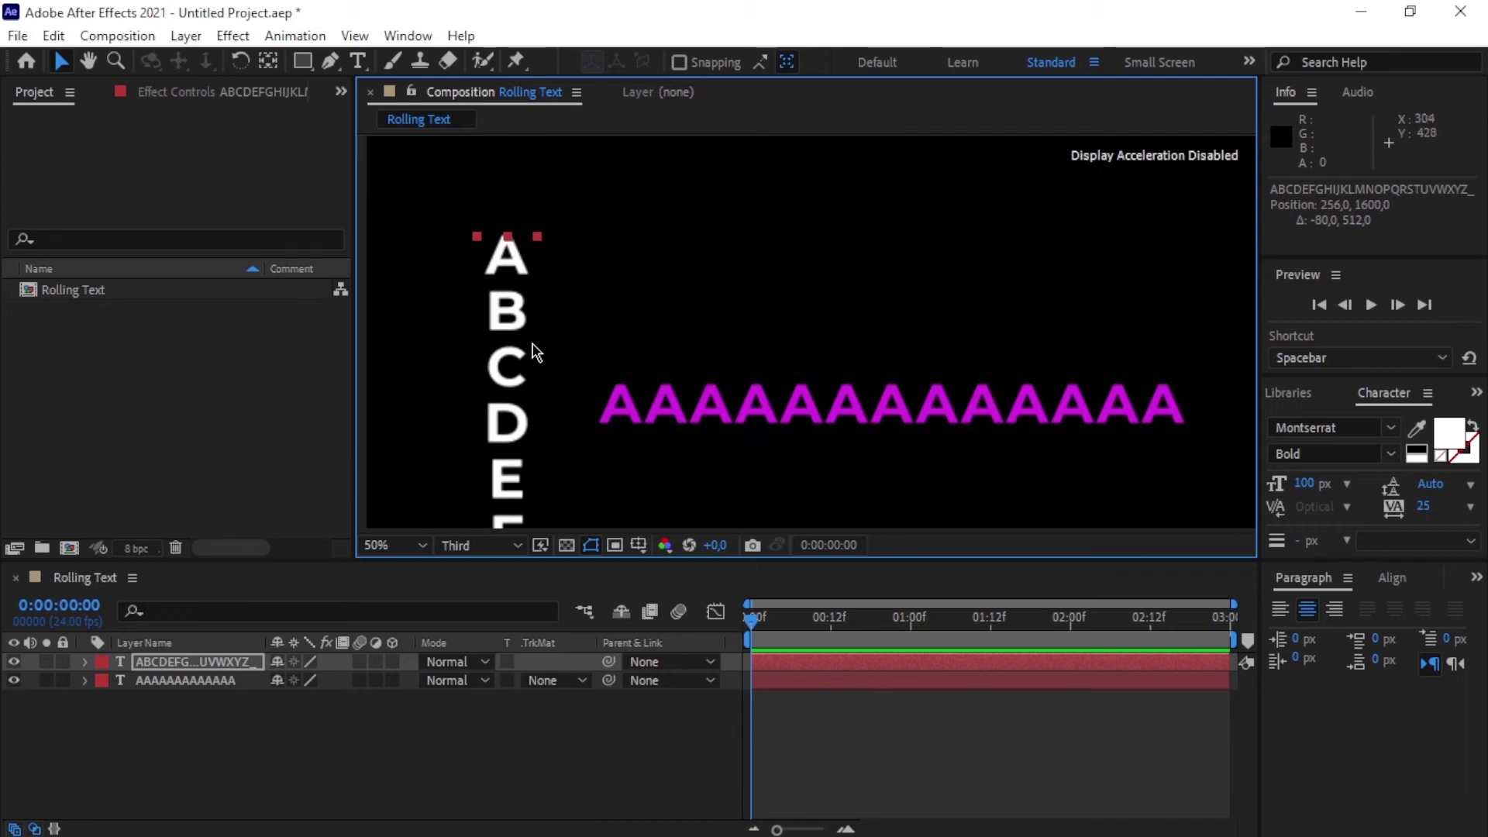
pyautogui.moveTo(509, 263); pyautogui.dragTo(604, 408)
# Nudge the alphabet column to position 464, 1872.5 so its A exactly covers the first purple A.
pyautogui.press('.')
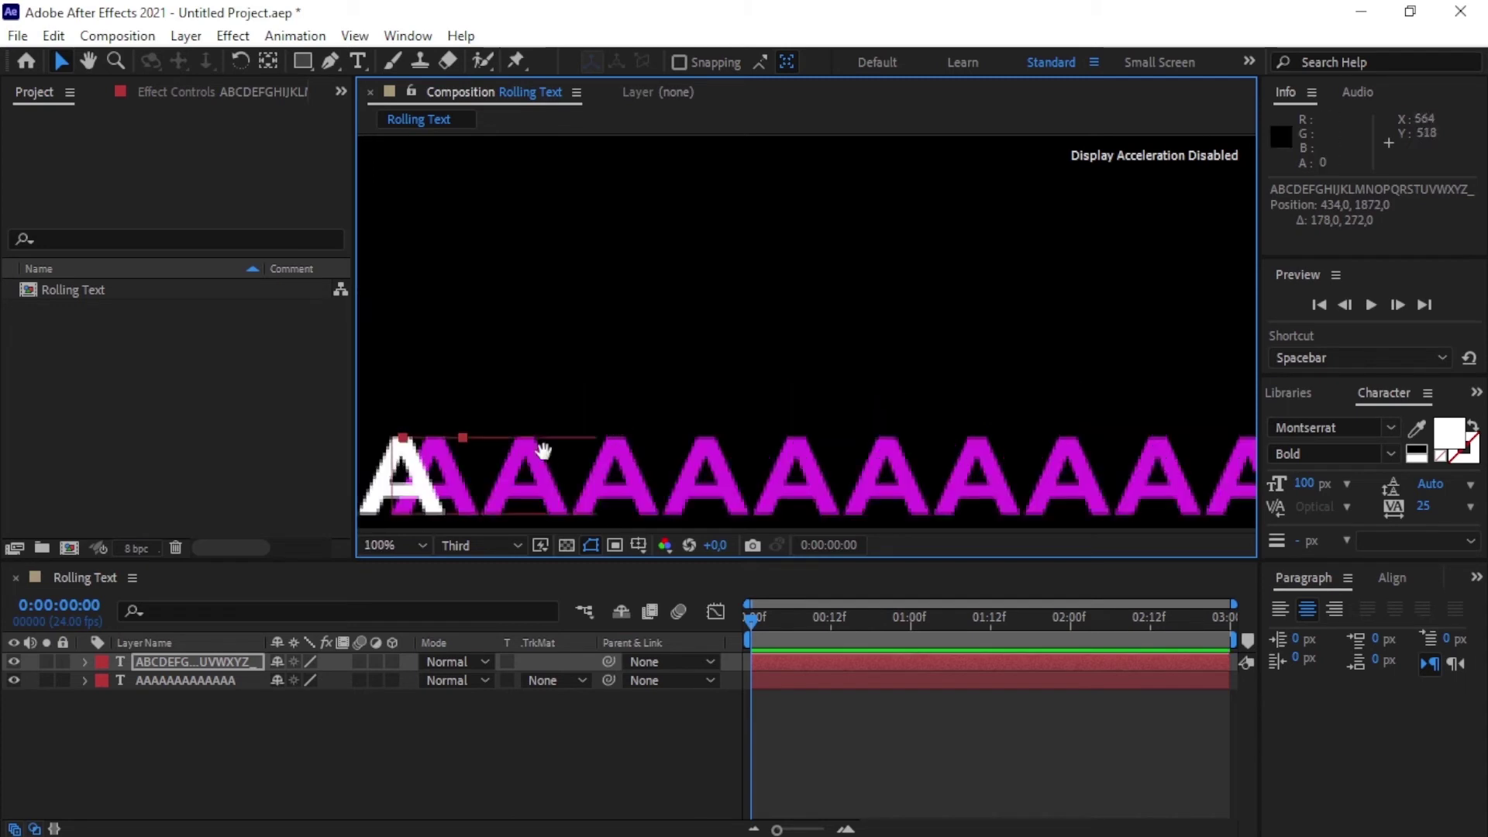
pyautogui.moveTo(542, 448); pyautogui.dragTo(681, 219)
pyautogui.press('.')
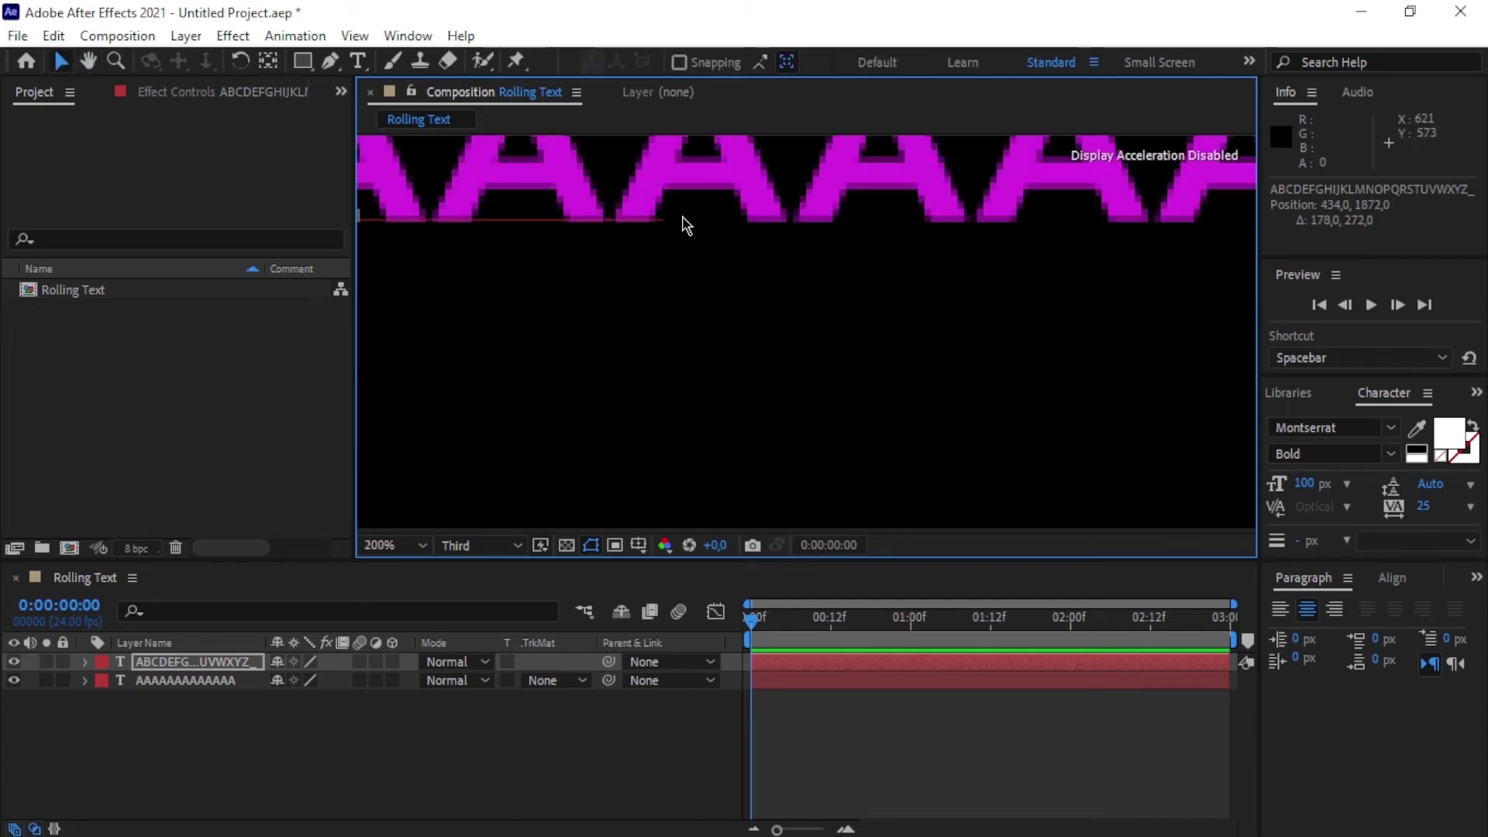
pyautogui.moveTo(667, 299); pyautogui.dragTo(699, 272)
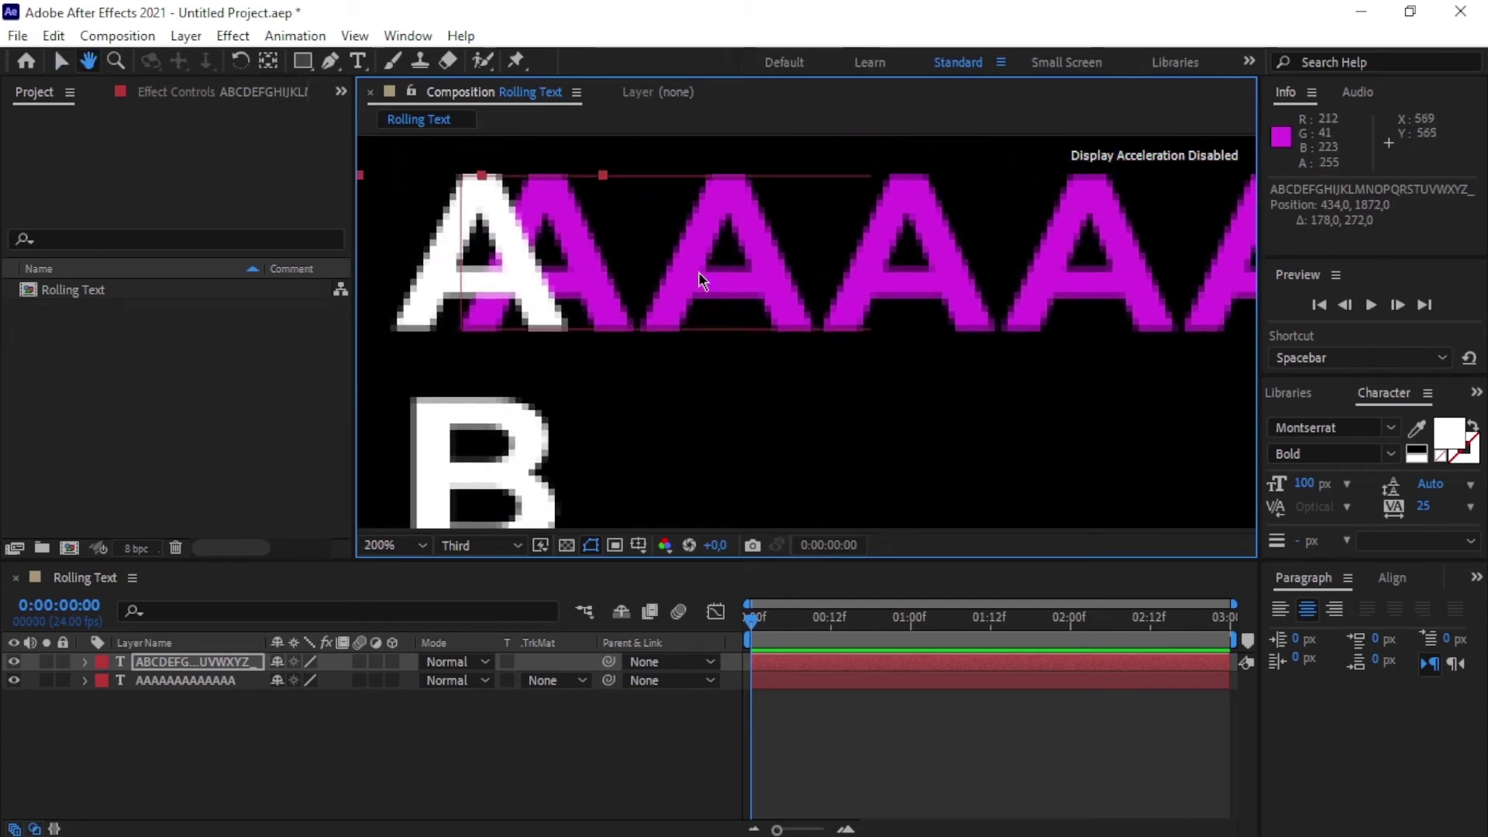
pyautogui.press('v')
pyautogui.press('Down')
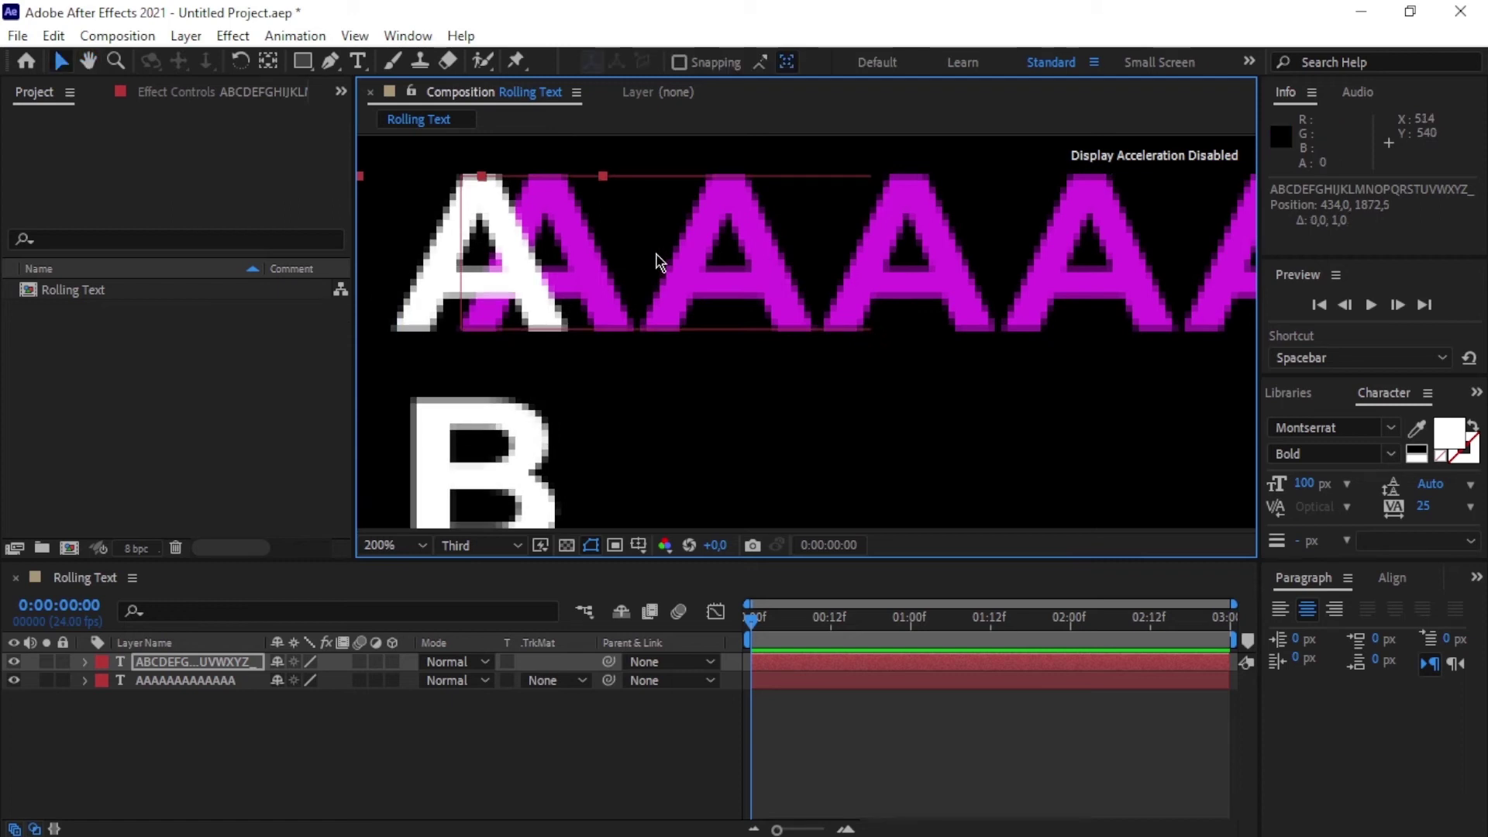
pyautogui.press('Right')
pyautogui.press('Right')
pyautogui.press('Right')
pyautogui.press('Right')
pyautogui.press('Right')
pyautogui.press('Right')
pyautogui.press('Right')
pyautogui.press('Right')
pyautogui.press('Right')
pyautogui.press('Right')
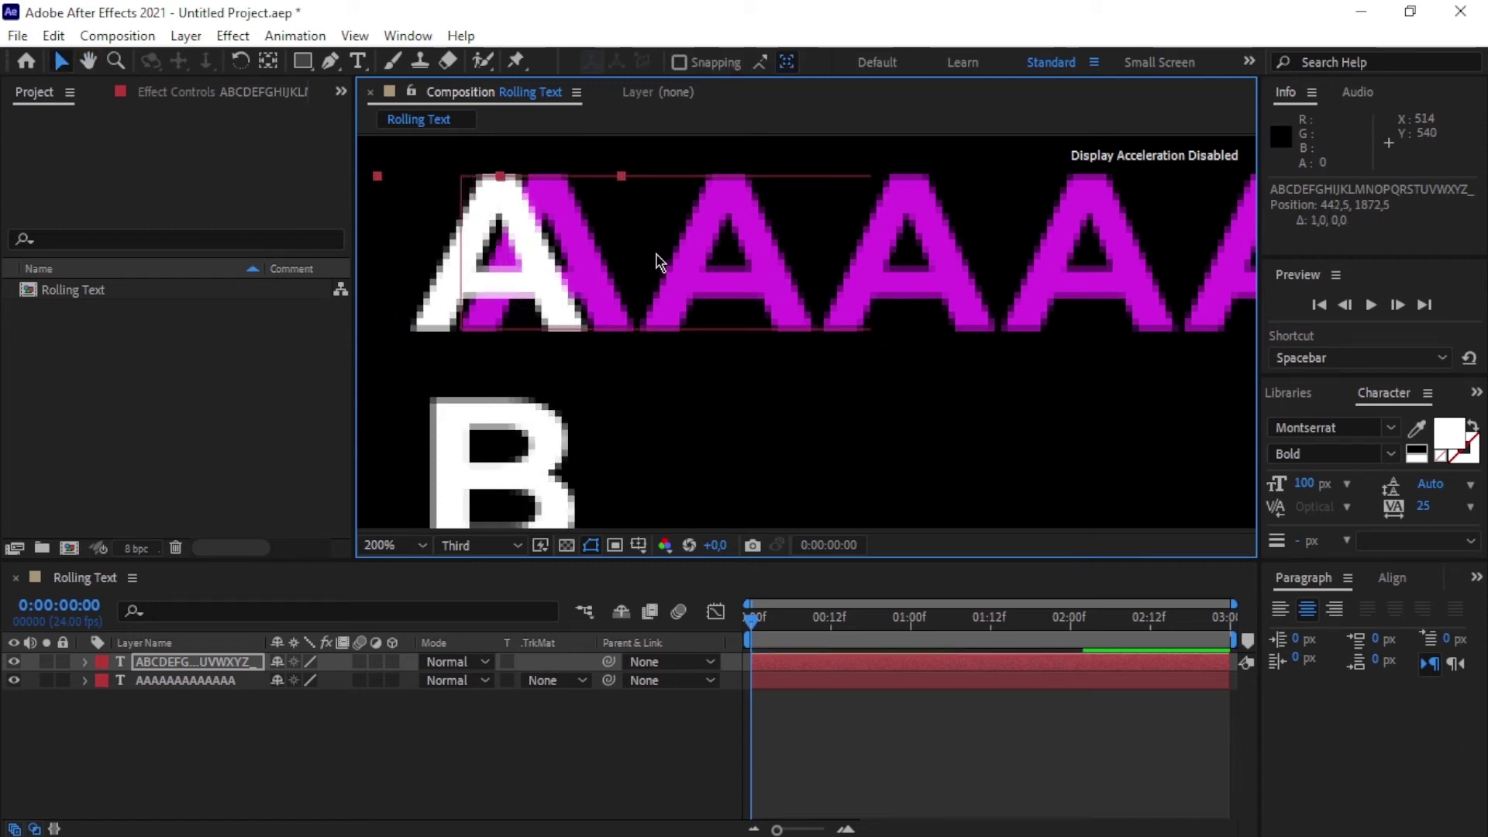
pyautogui.press('Right')
pyautogui.press('Right')
pyautogui.press('Right')
pyautogui.press('Right')
pyautogui.press('Right')
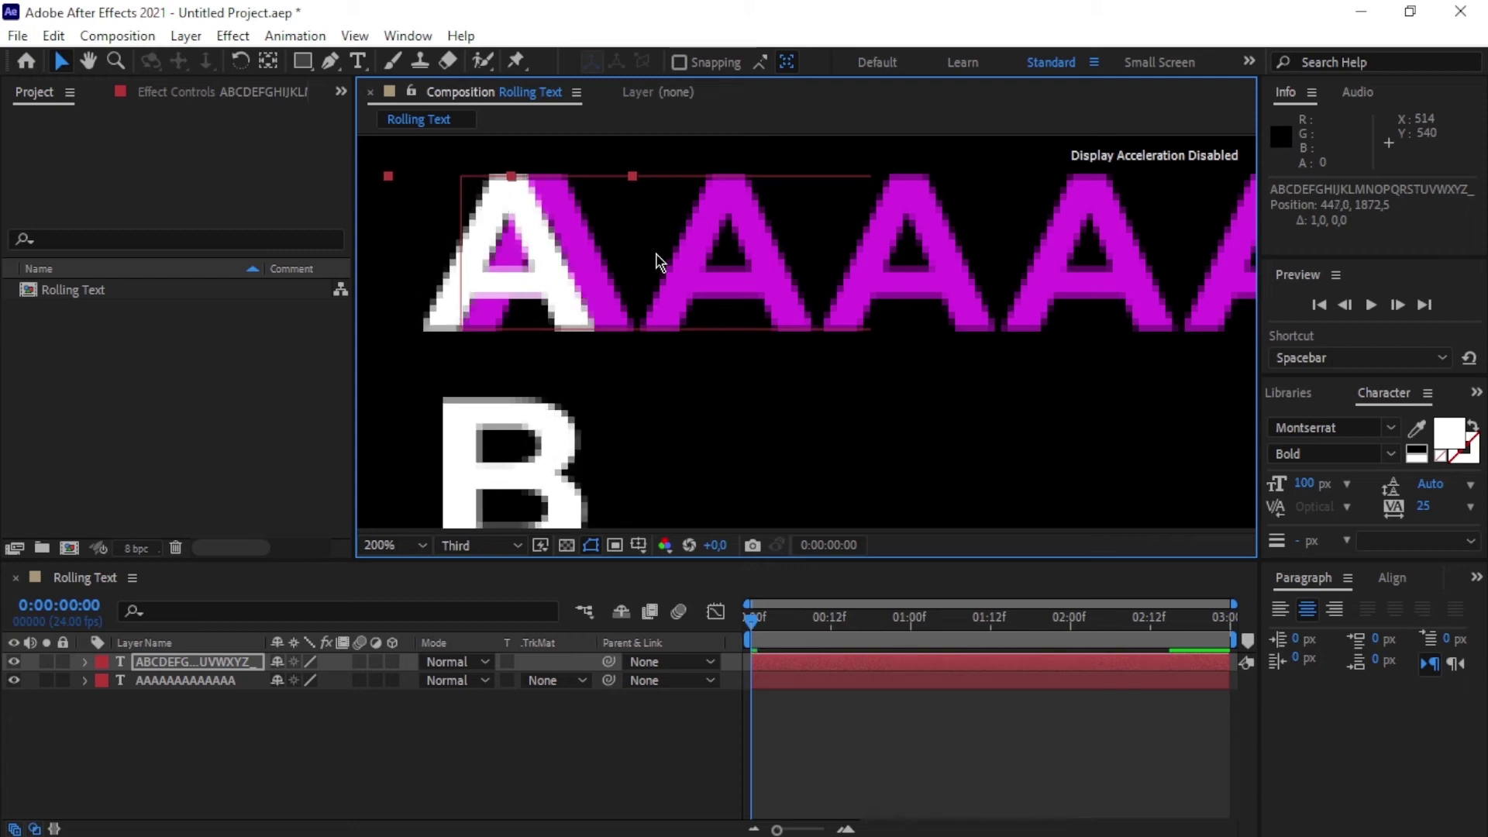
pyautogui.press('Right')
pyautogui.press('Right')
pyautogui.press('Right')
pyautogui.press('Right')
pyautogui.press('Right')
pyautogui.press('Right')
pyautogui.press('Right')
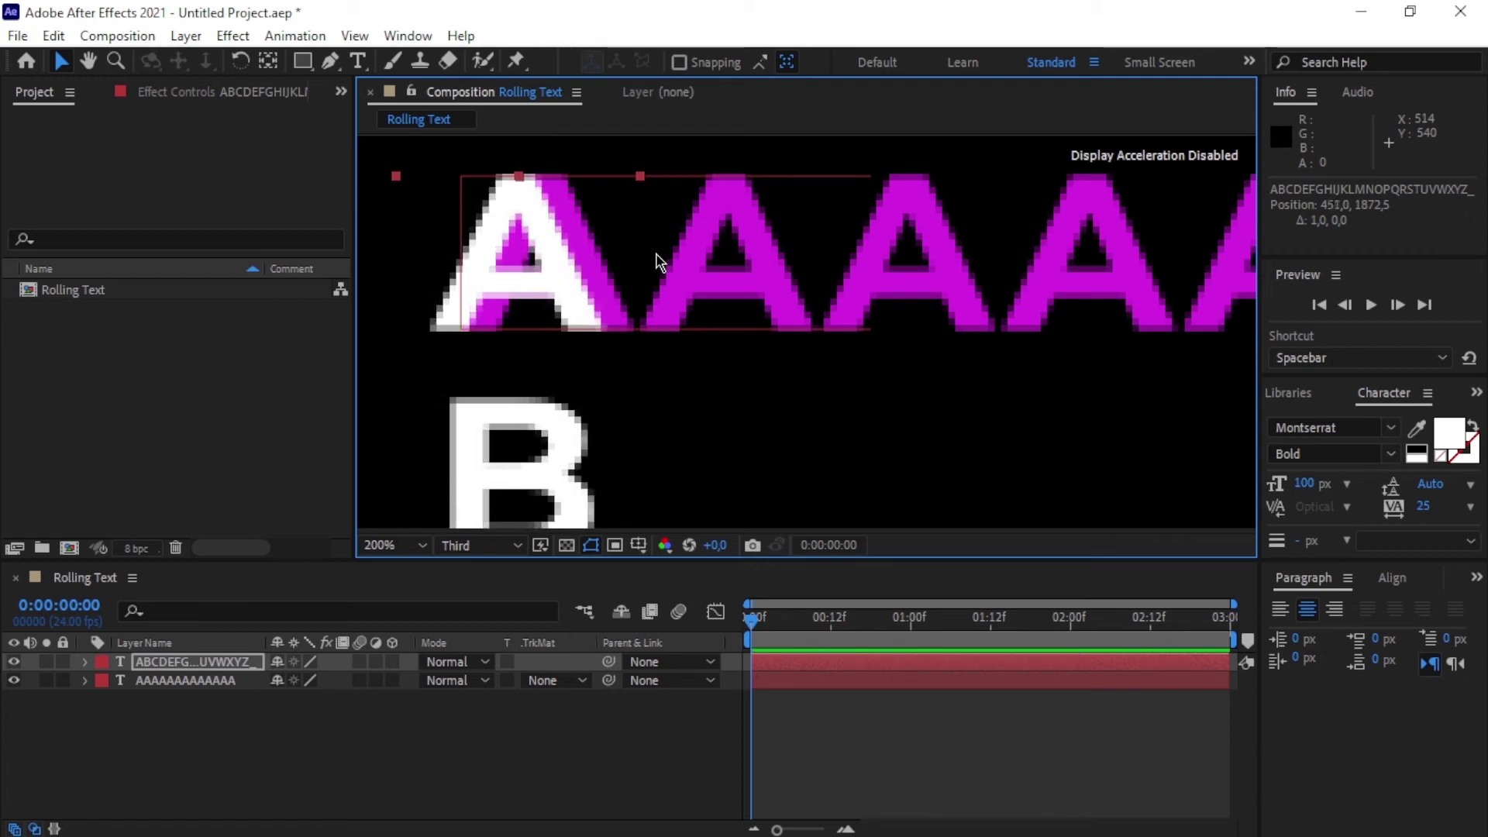
pyautogui.press('Right')
pyautogui.press('Right')
pyautogui.press('Right')
pyautogui.press('Right')
pyautogui.press('Right')
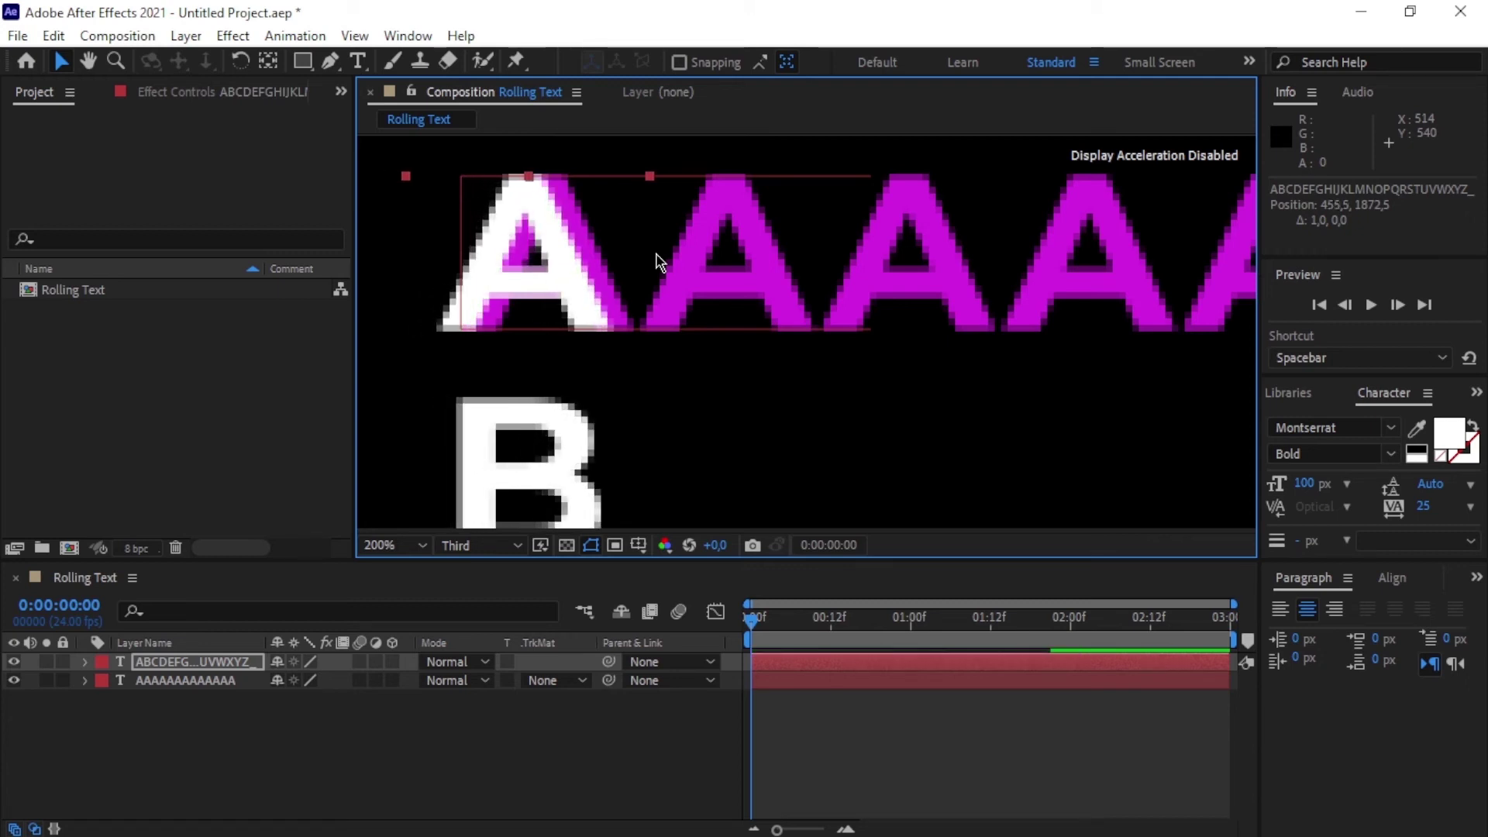
pyautogui.press('Right')
pyautogui.press('Right')
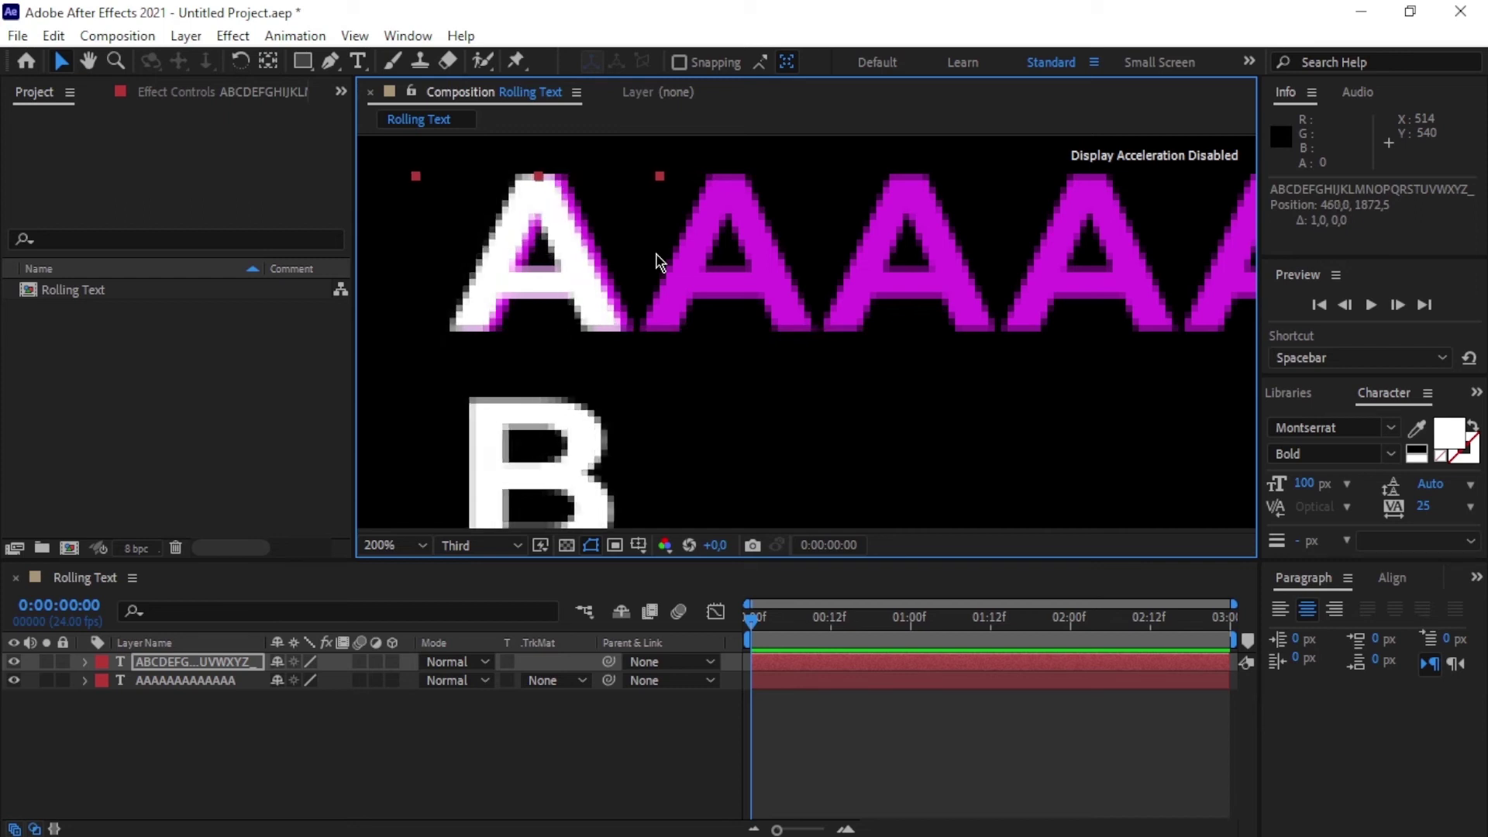
pyautogui.press('Right')
pyautogui.press('Right')
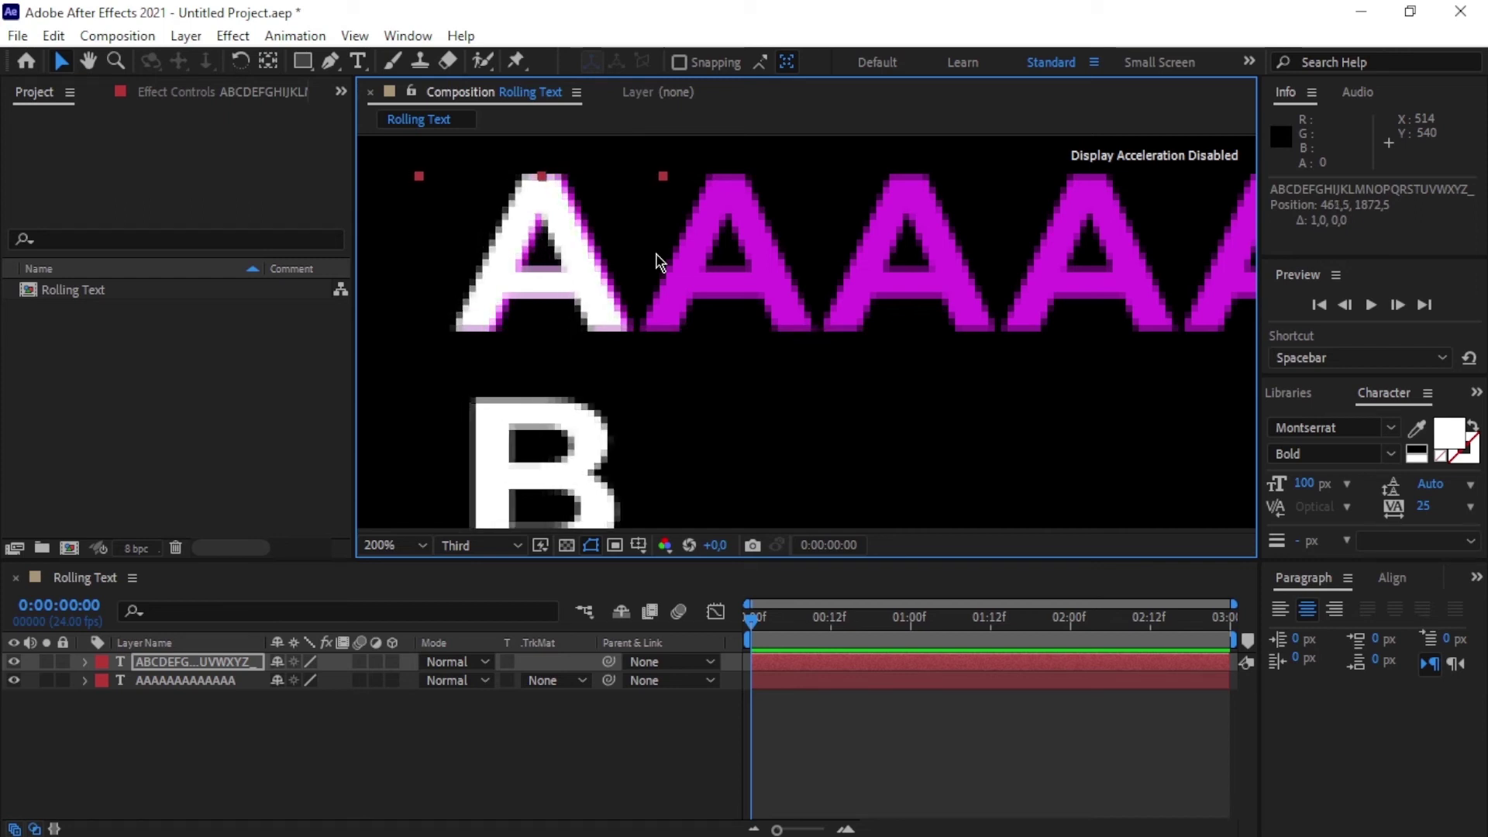
pyautogui.press('Right')
pyautogui.press('Right')
pyautogui.press('Right')
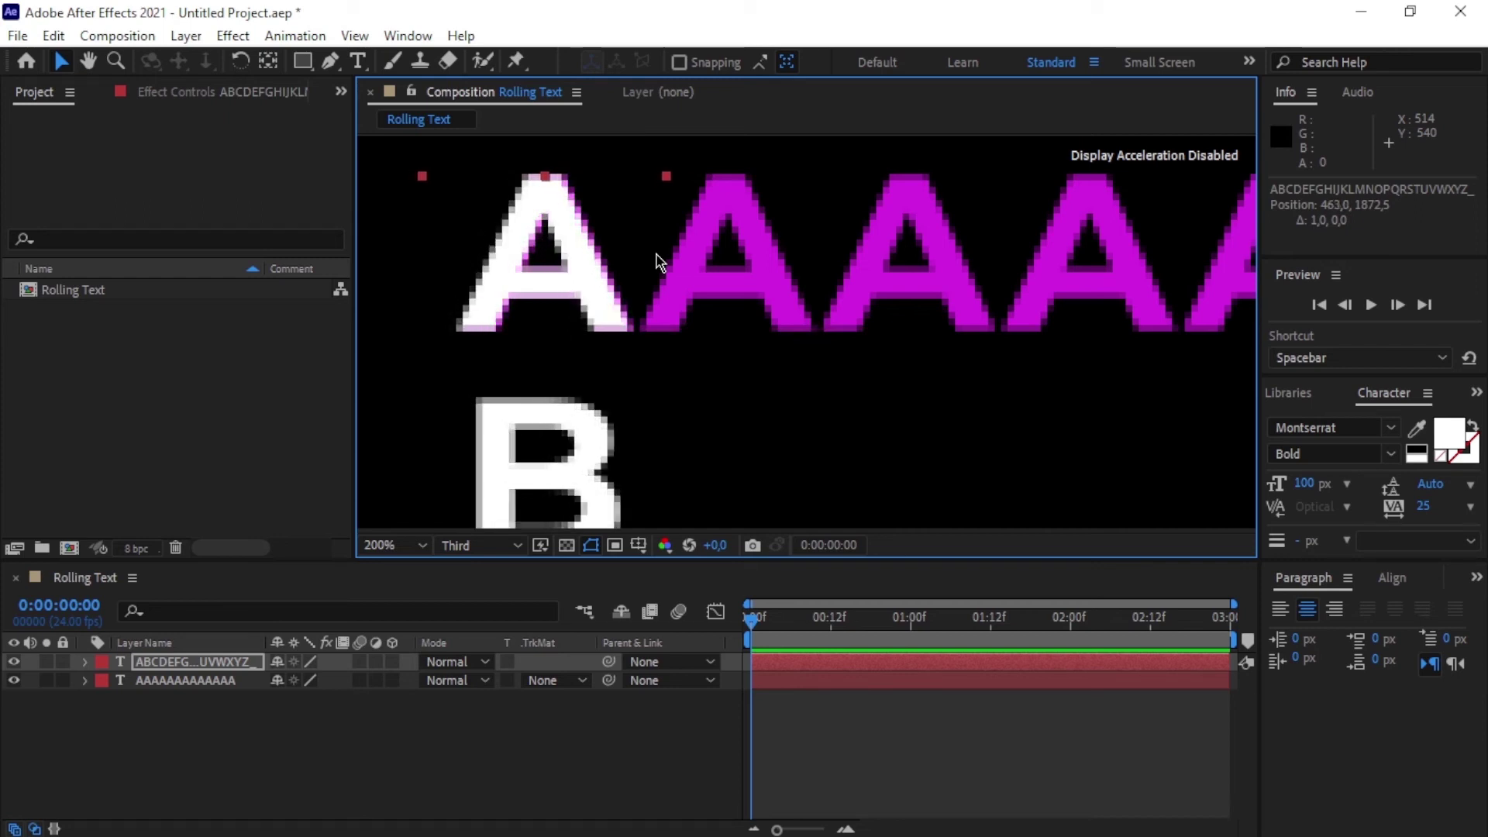
pyautogui.press('Right')
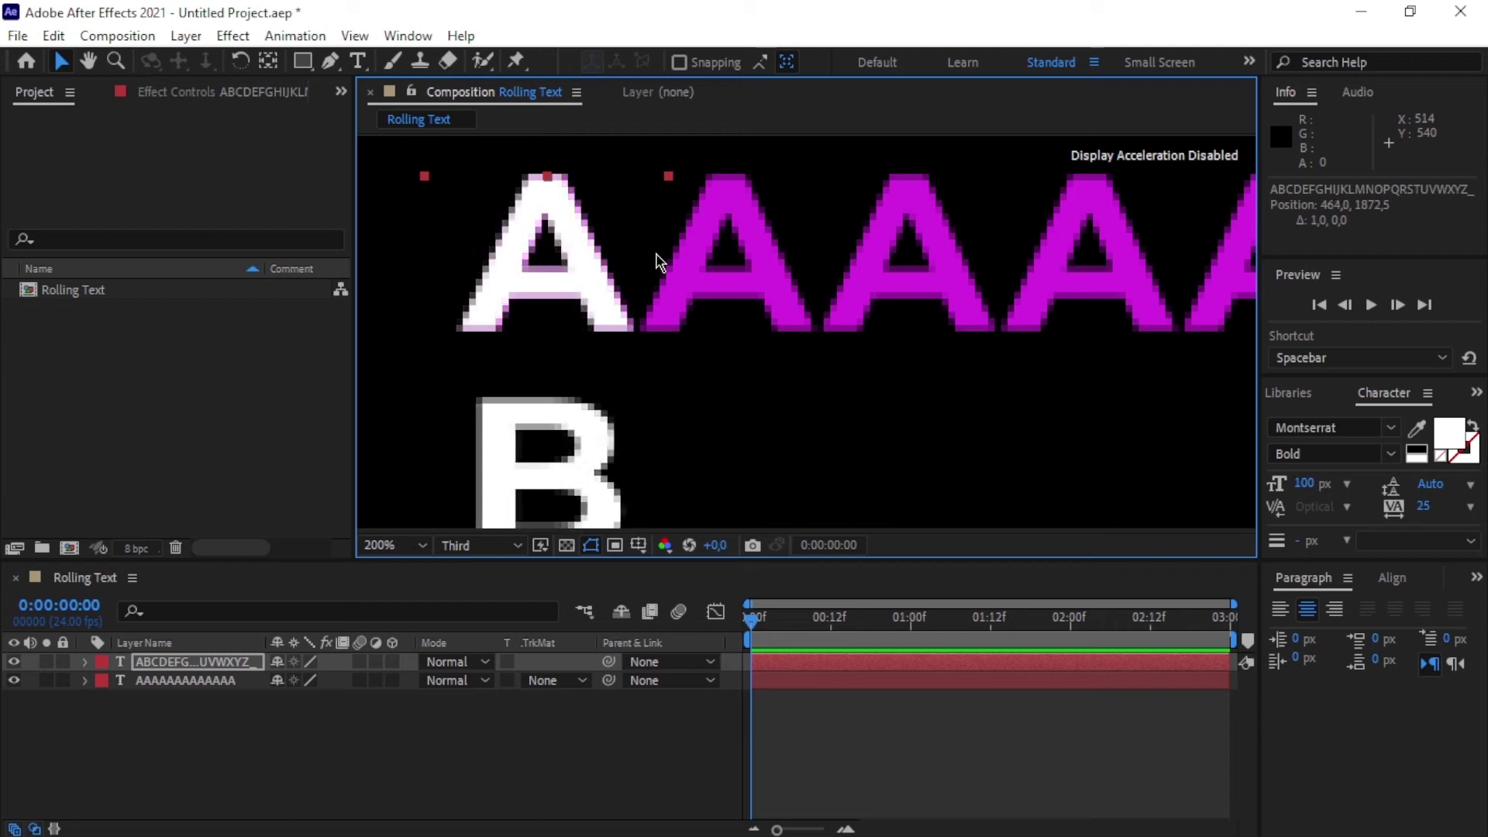
# Duplicate the alphabet column twelve times and place each copy over the next A, covering all 13 letters of the row.
pyautogui.press(',')
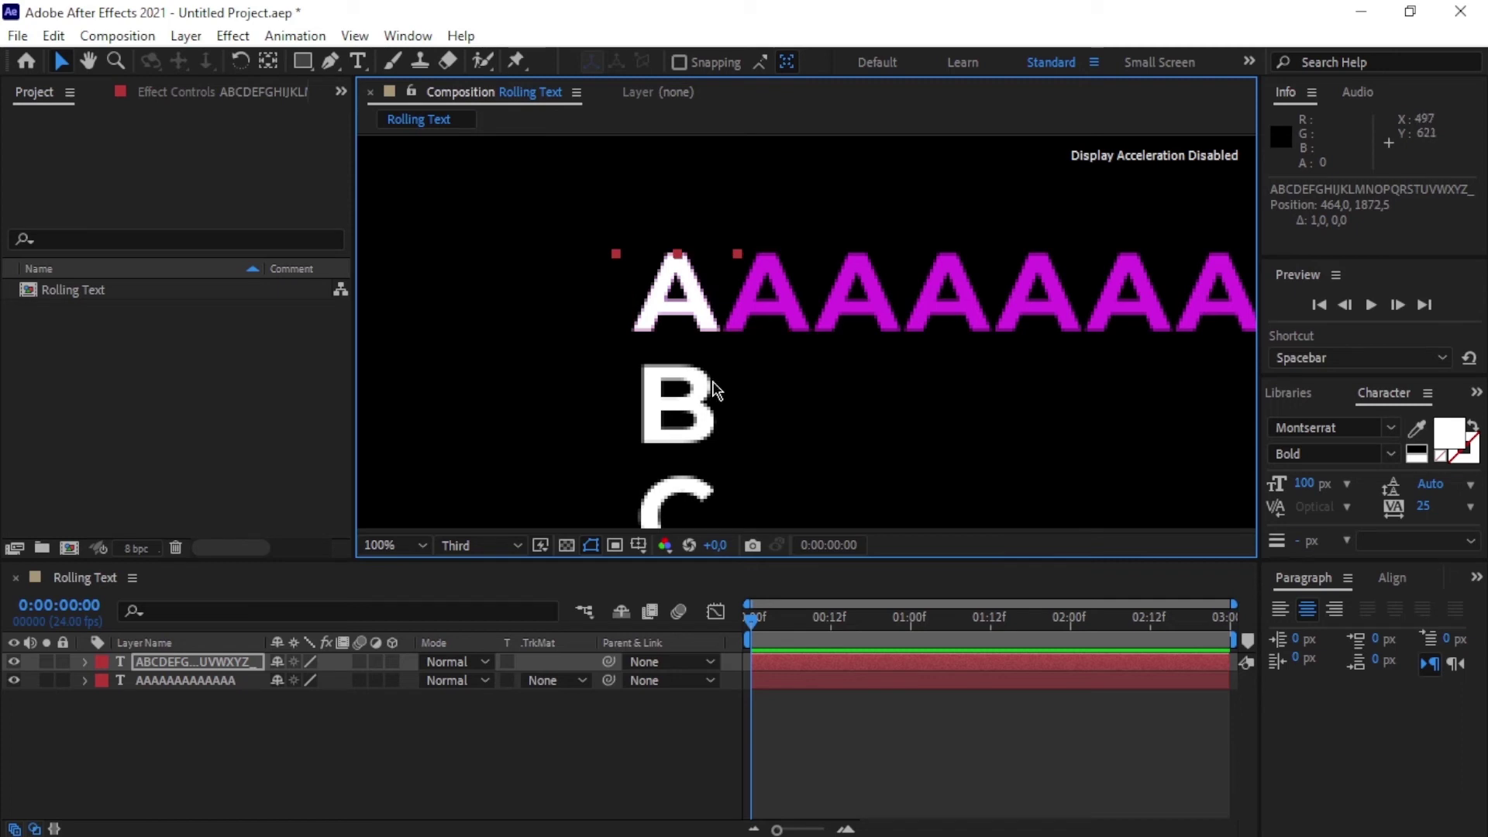
pyautogui.hotkey('ctrl', 'd')
pyautogui.hotkey('ctrl', 'd')
pyautogui.hotkey('ctrl', 'd')
pyautogui.hotkey('ctrl', 'd')
pyautogui.hotkey('ctrl', 'd')
pyautogui.hotkey('ctrl', 'd')
pyautogui.hotkey('ctrl', 'd')
pyautogui.hotkey('ctrl', 'd')
pyautogui.hotkey('ctrl', 'd')
pyautogui.hotkey('ctrl', 'd')
pyautogui.hotkey('ctrl', 'd')
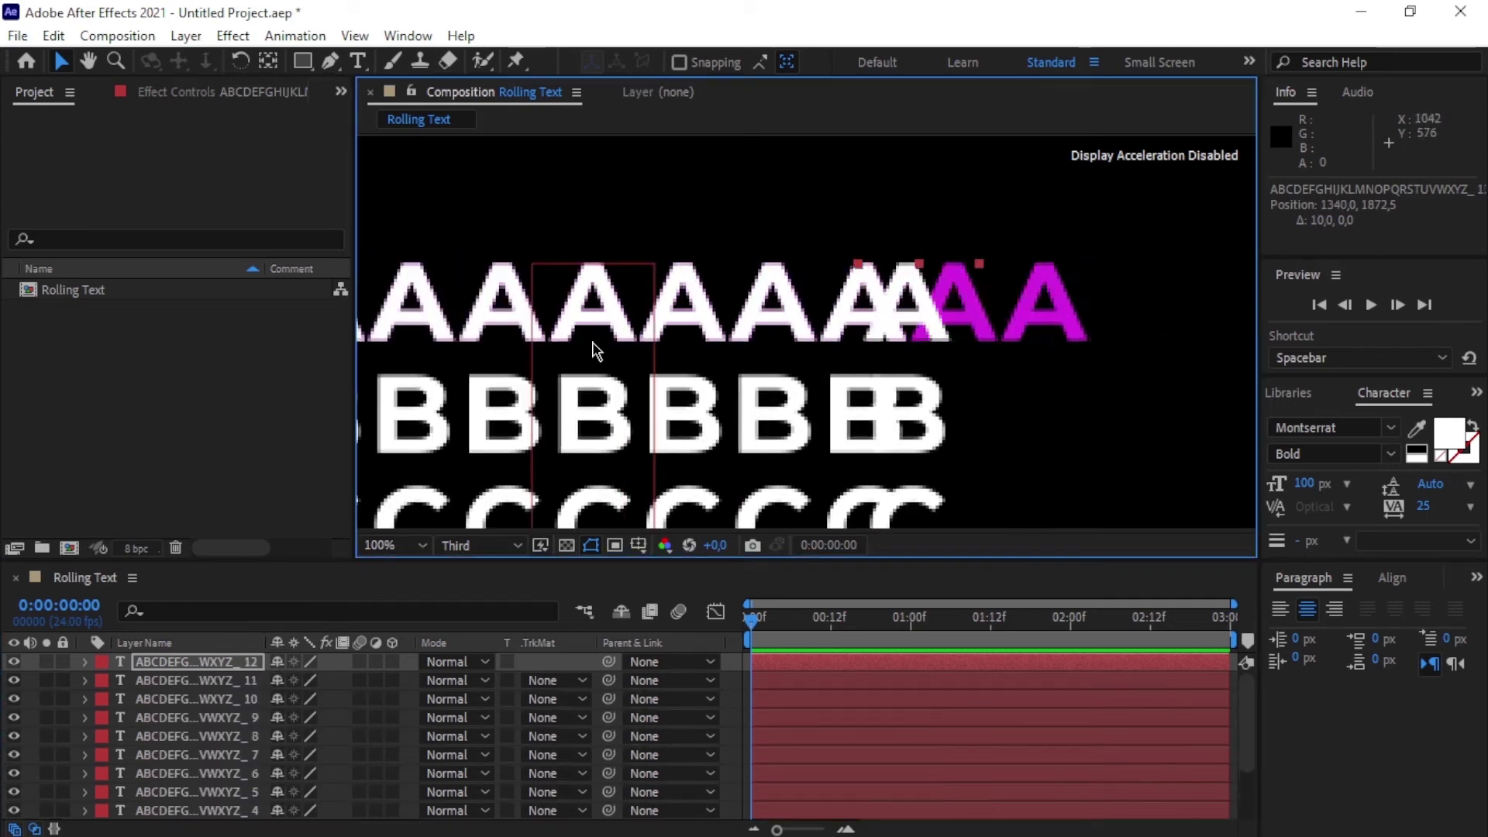
pyautogui.hotkey('ctrl', 'd')
# Check how the thirteen alphabet columns line up with the row of A's.
pyautogui.press(',')
pyautogui.press(',')
pyautogui.press('.')
pyautogui.press(',')
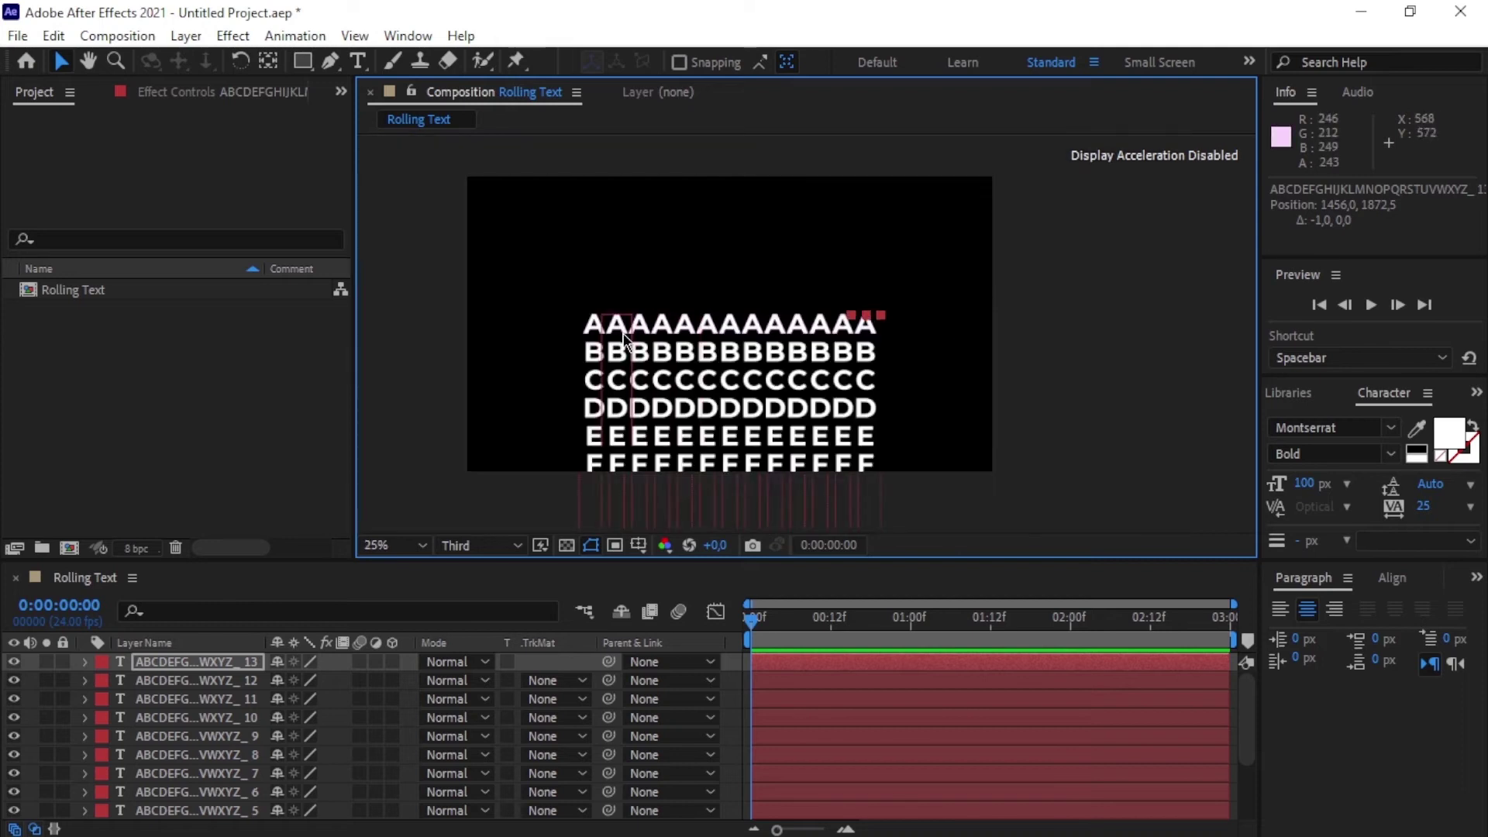
pyautogui.press('h')
pyautogui.moveTo(665, 335); pyautogui.dragTo(676, 335)
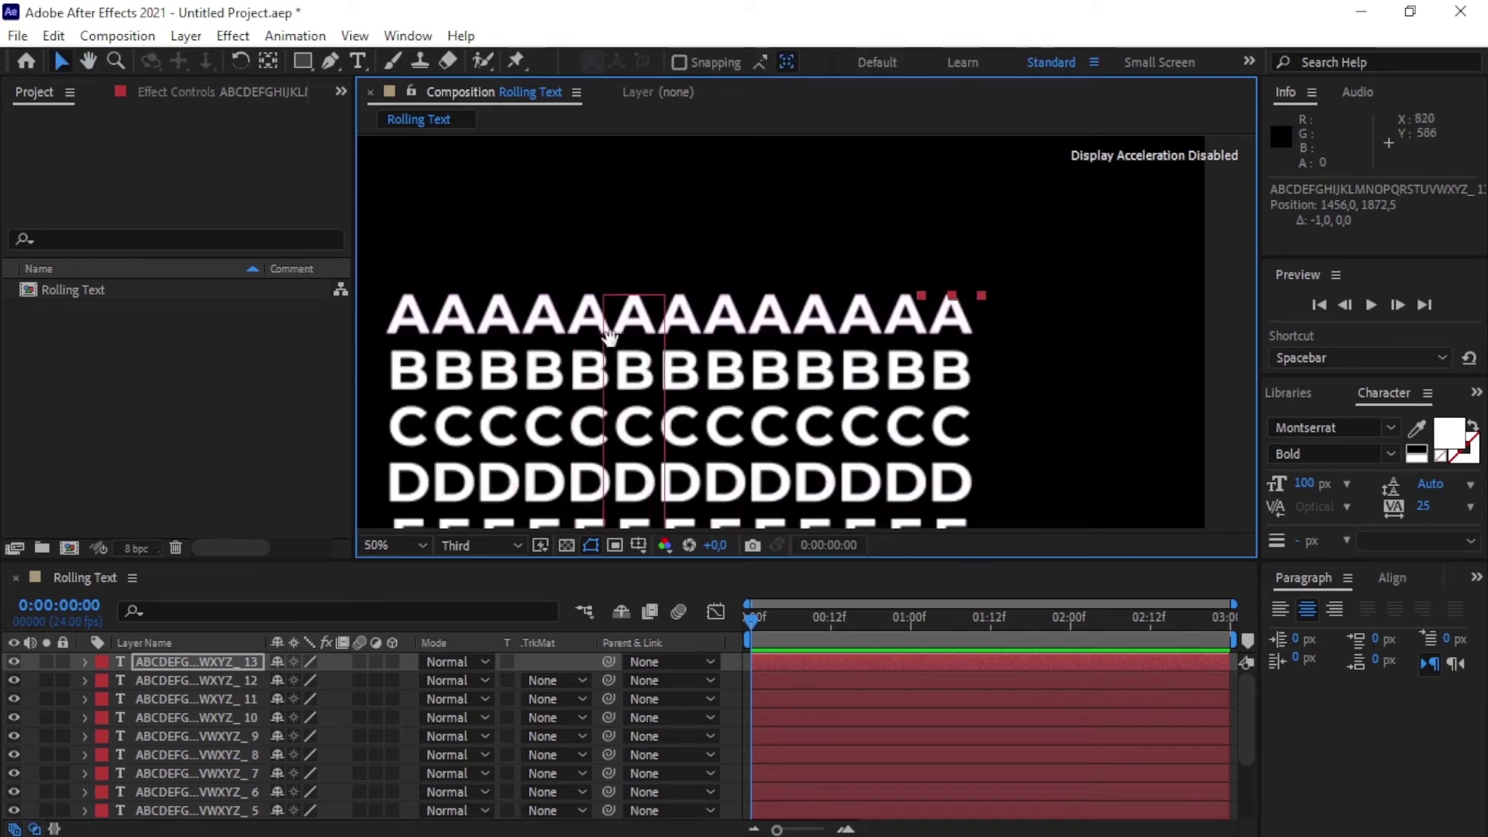
pyautogui.moveTo(609, 341); pyautogui.dragTo(729, 330)
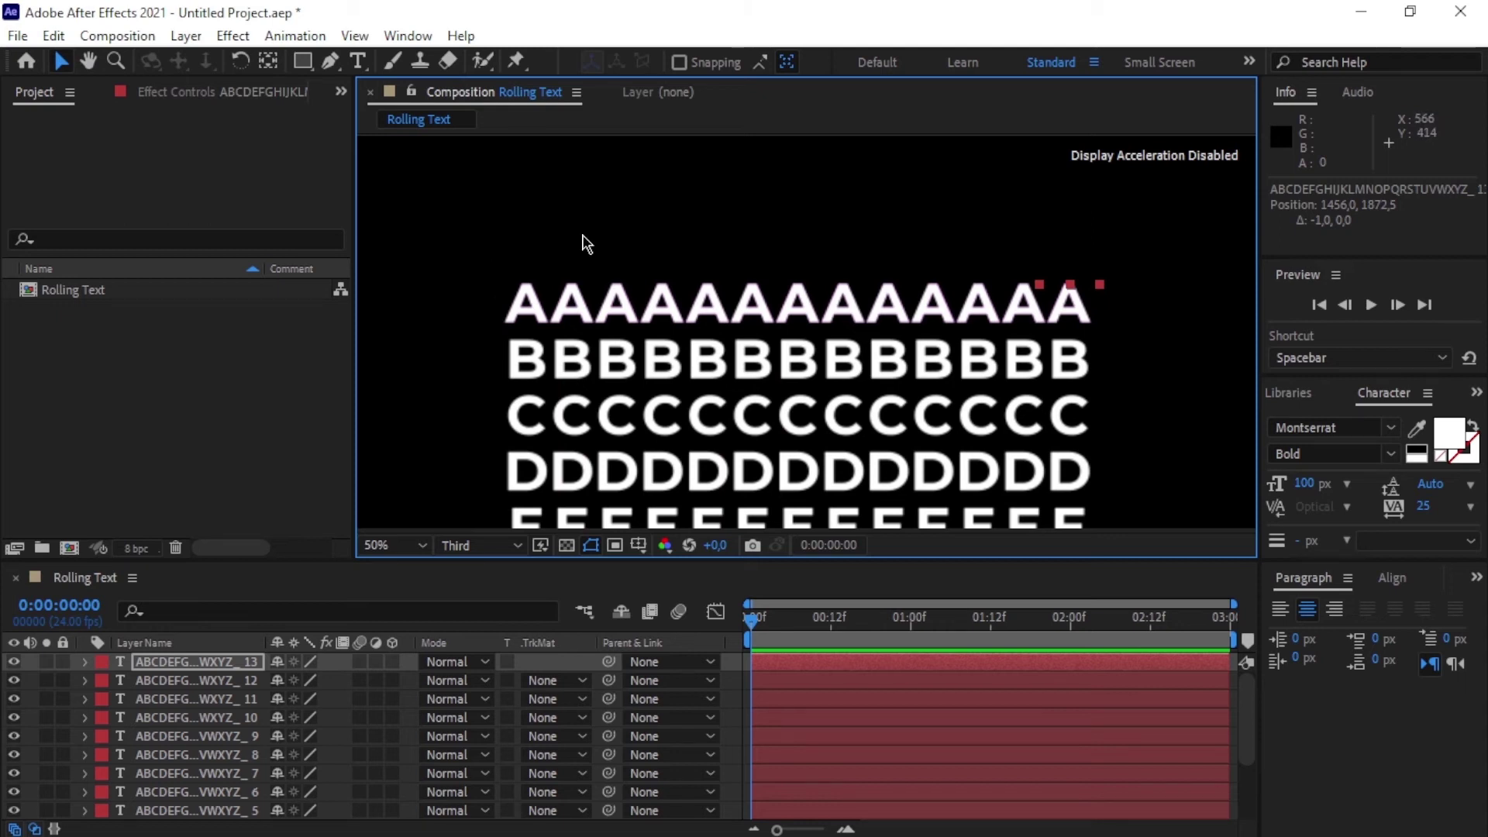
# Show the rulers and place a horizontal guide at 576 along the baseline of the row of A's.
pyautogui.hotkey('ctrl', 'r')
pyautogui.scroll(2, 848, 395)
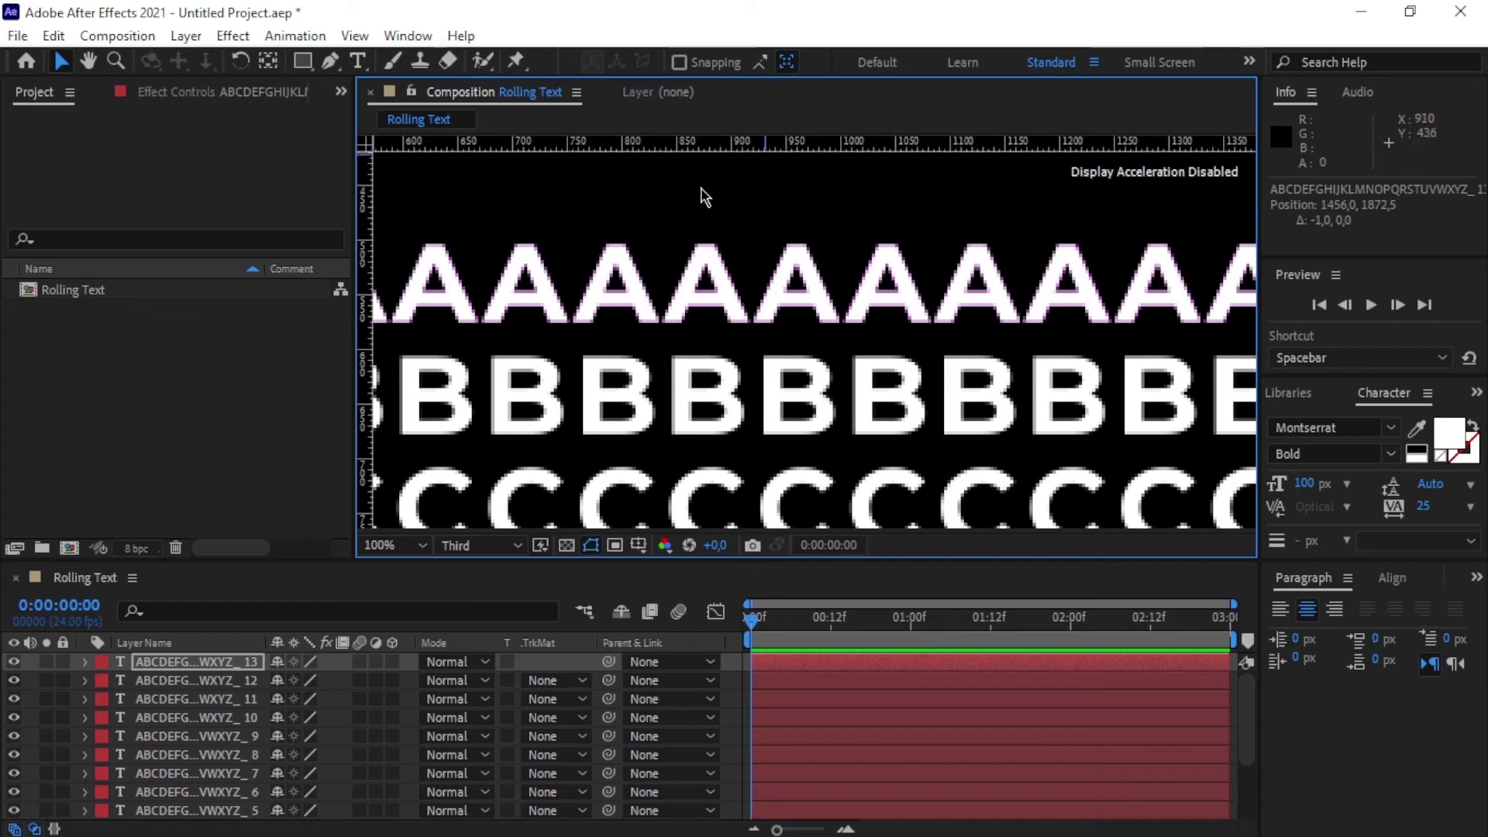
pyautogui.press(',')
pyautogui.press(',')
pyautogui.scroll(2, 533, 242)
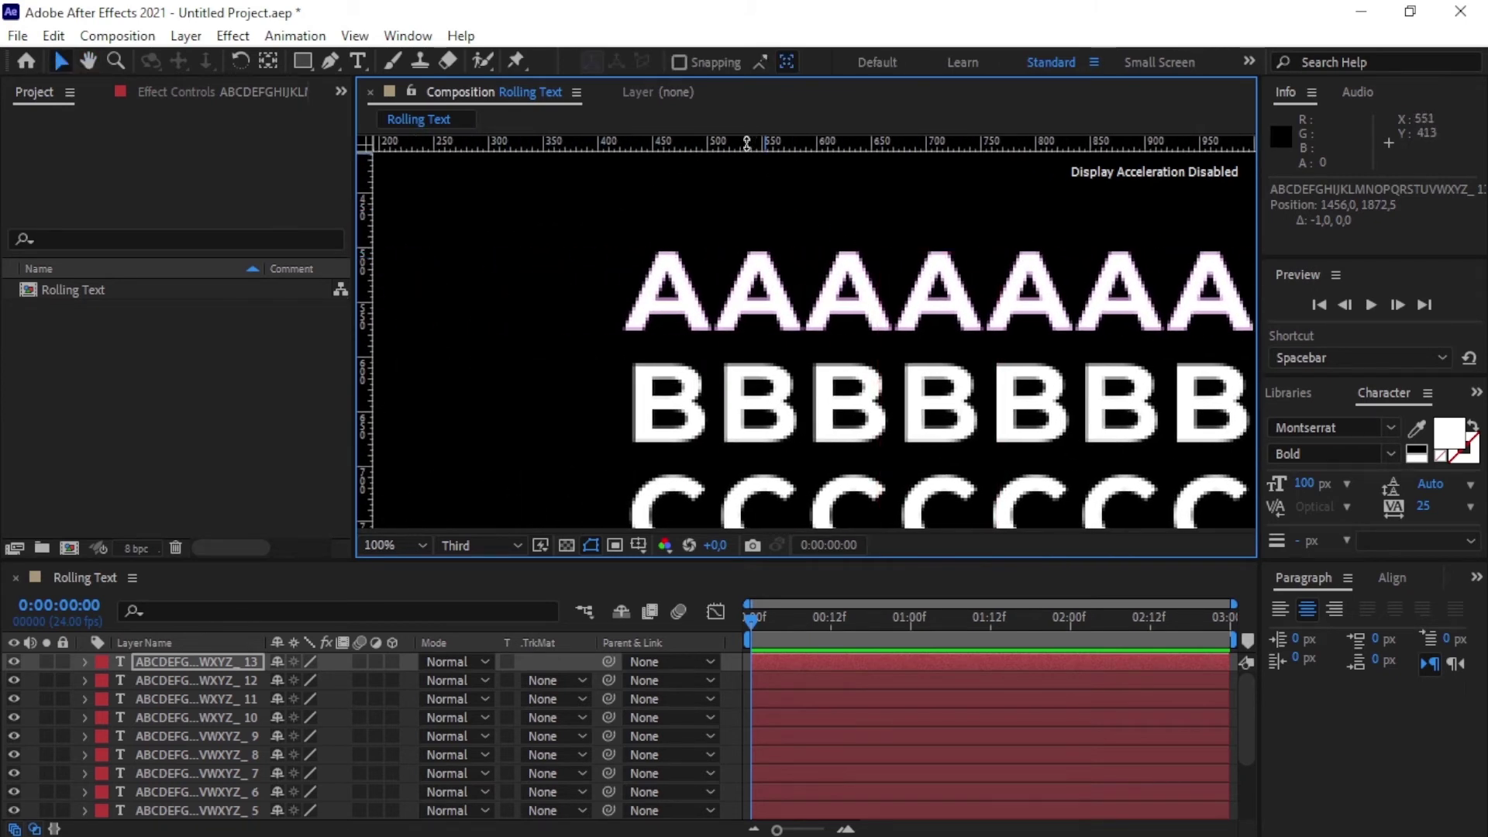
pyautogui.moveTo(746, 144); pyautogui.dragTo(742, 331)
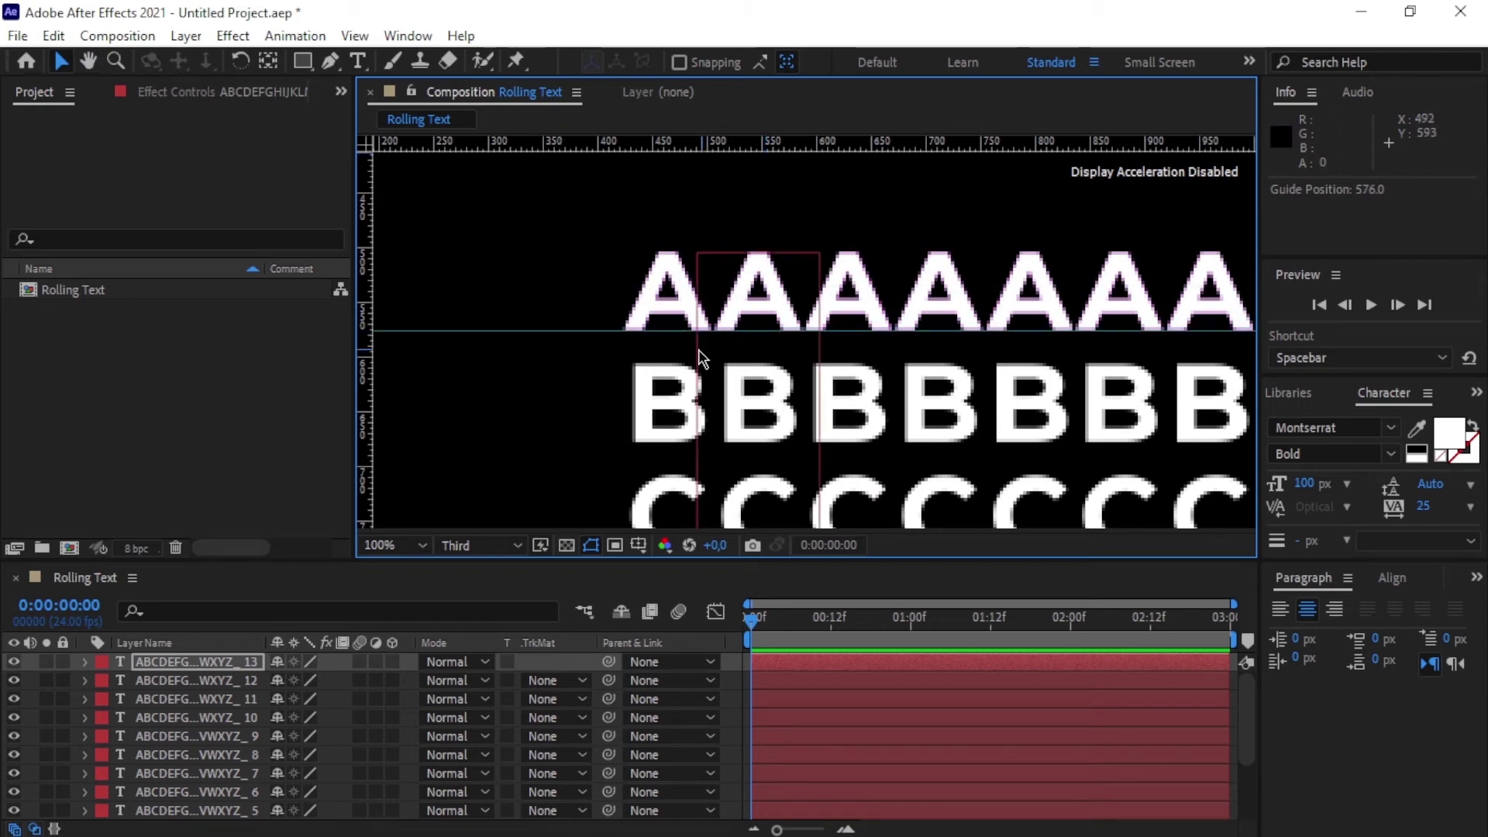
# Enlarge the timeline area until all the text layers down to the row of A's fit in view.
pyautogui.scroll(2, 697, 355)
pyautogui.scroll(-2, 566, 324)
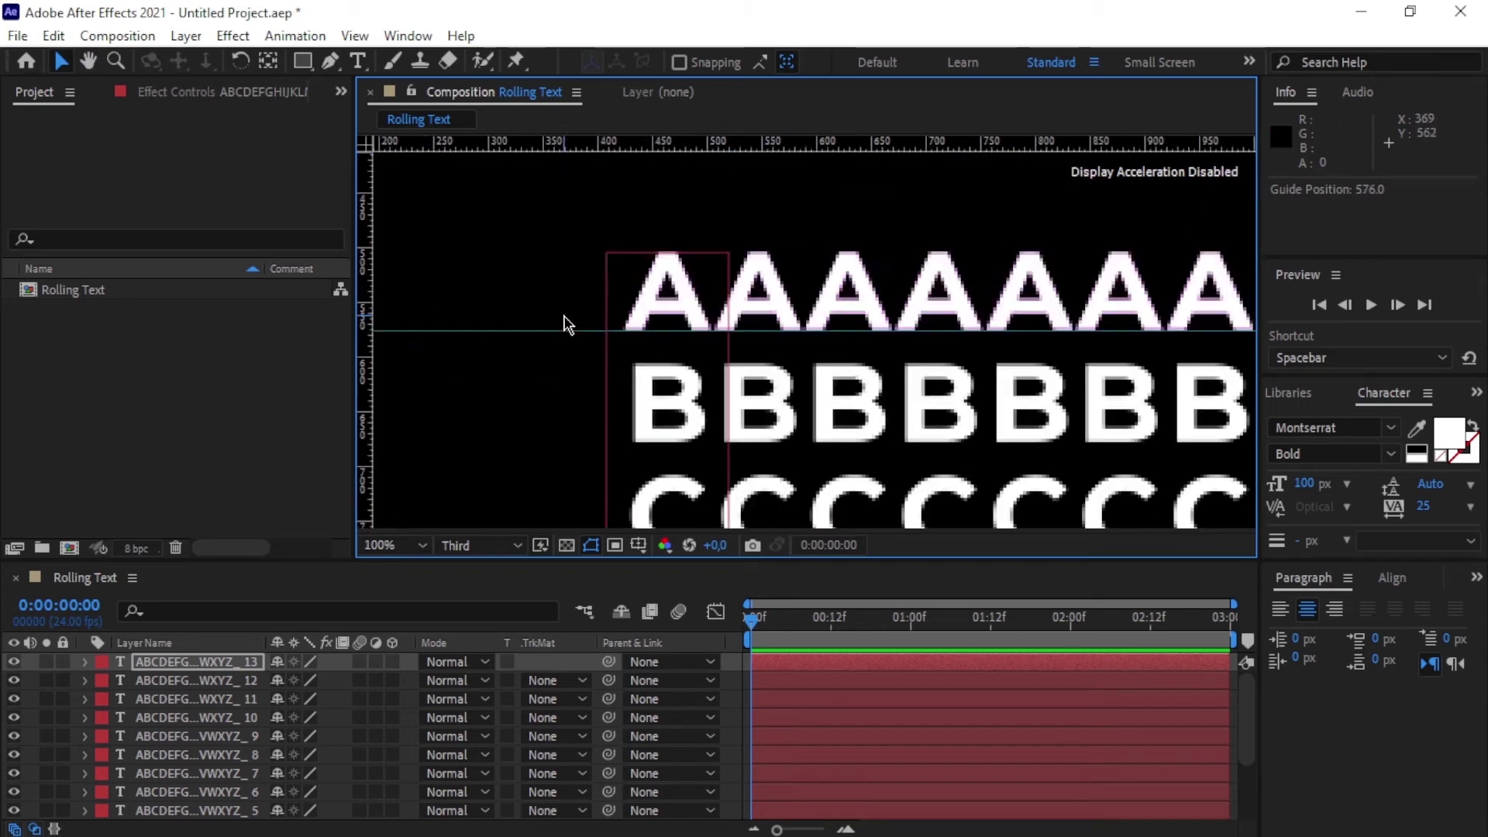
pyautogui.scroll(-2, 821, 333)
pyautogui.press('h')
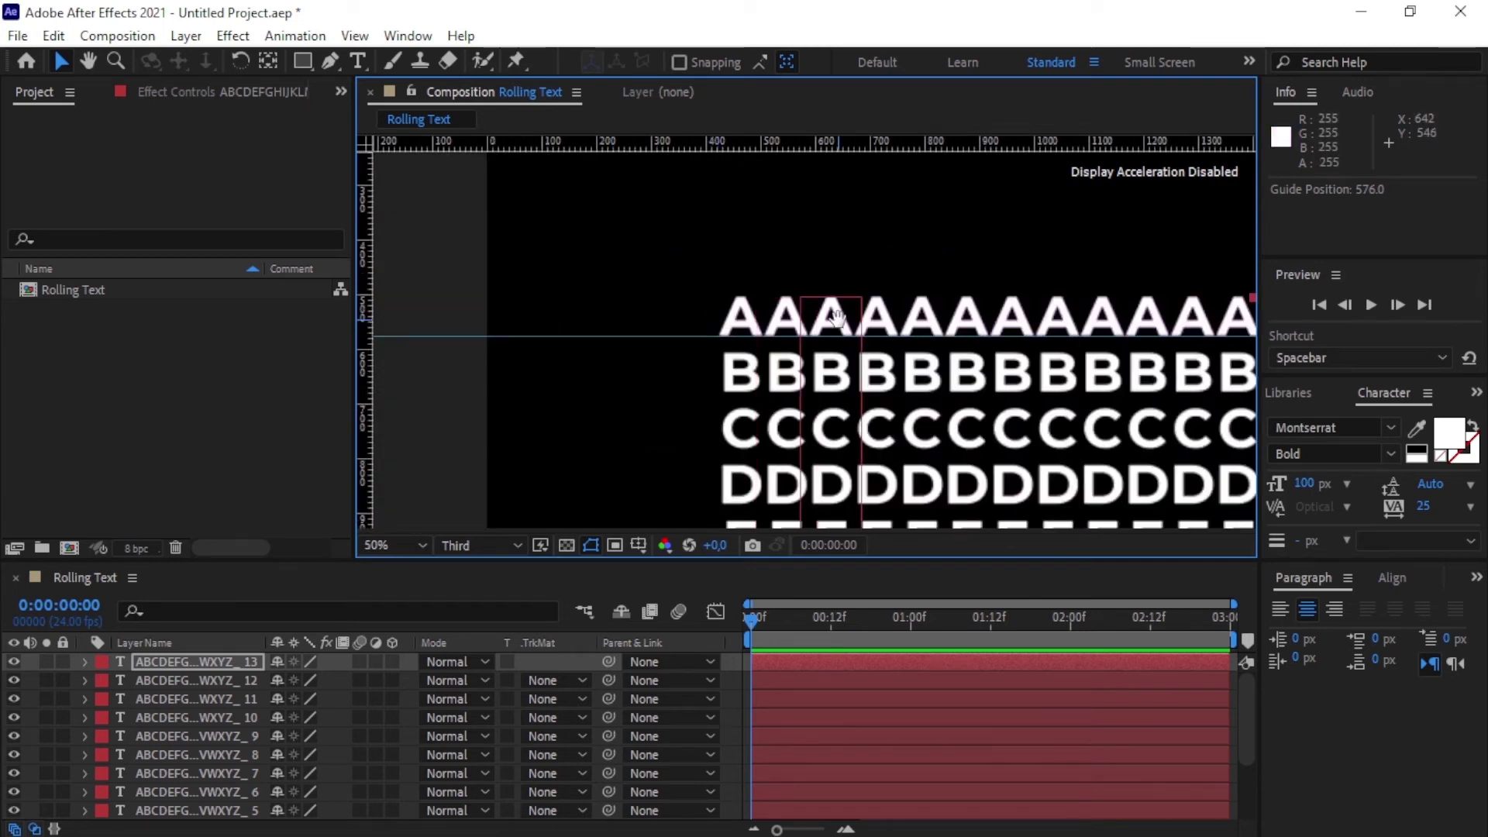
pyautogui.moveTo(838, 329); pyautogui.dragTo(688, 324)
pyautogui.press('v')
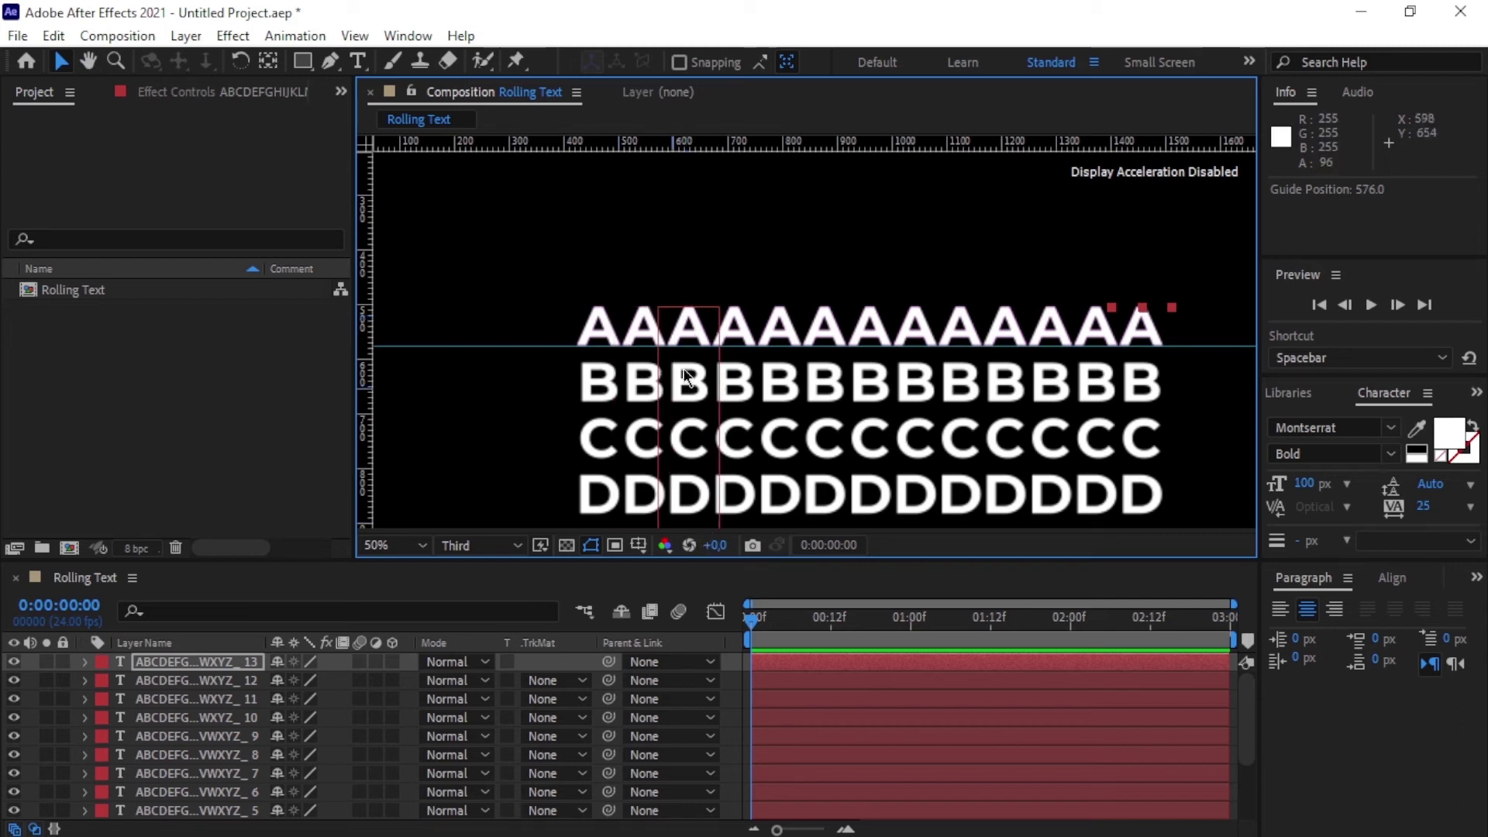
pyautogui.press(',')
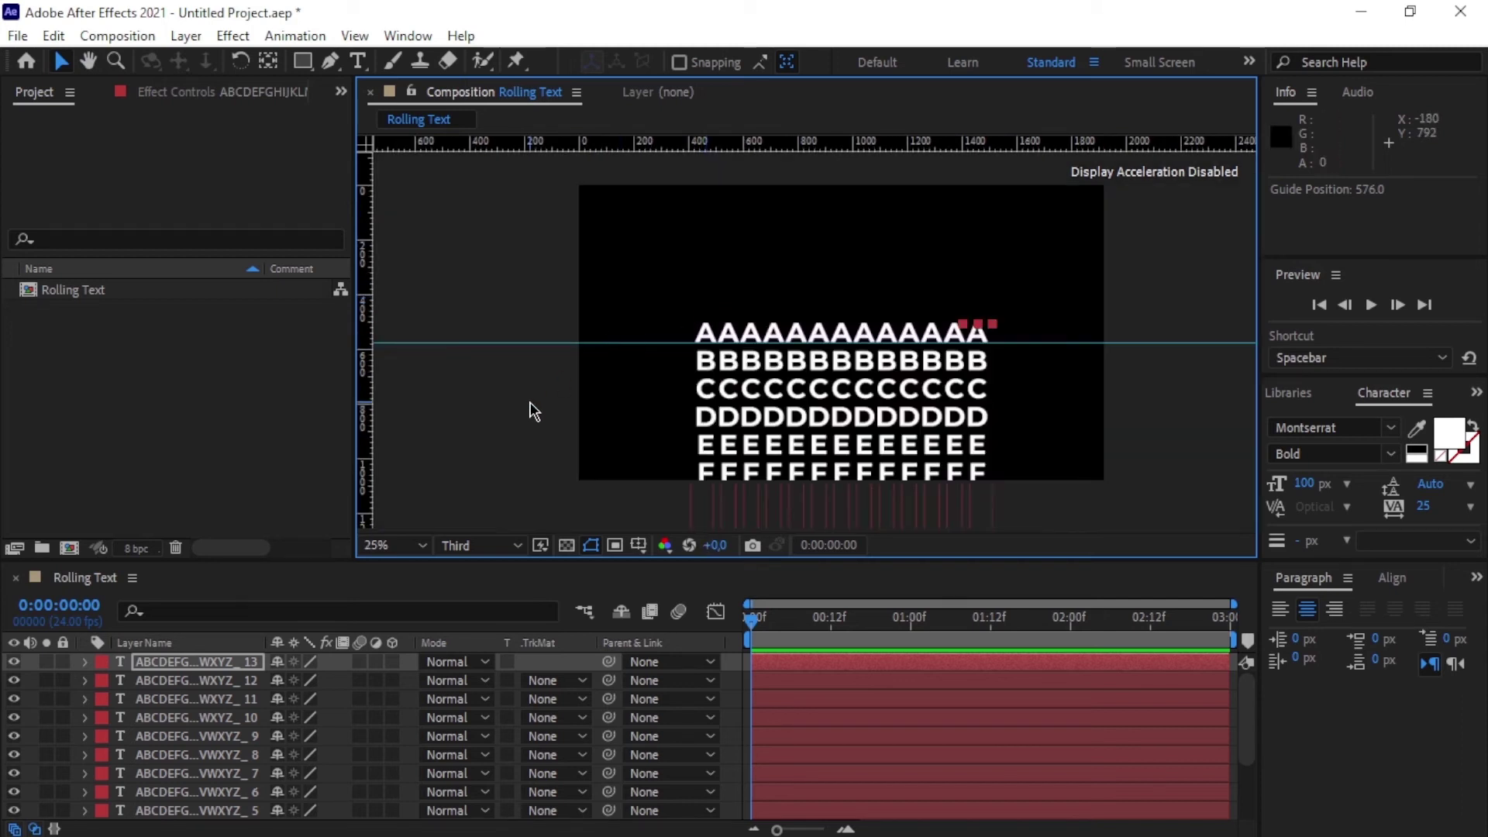
pyautogui.moveTo(522, 572); pyautogui.dragTo(522, 457)
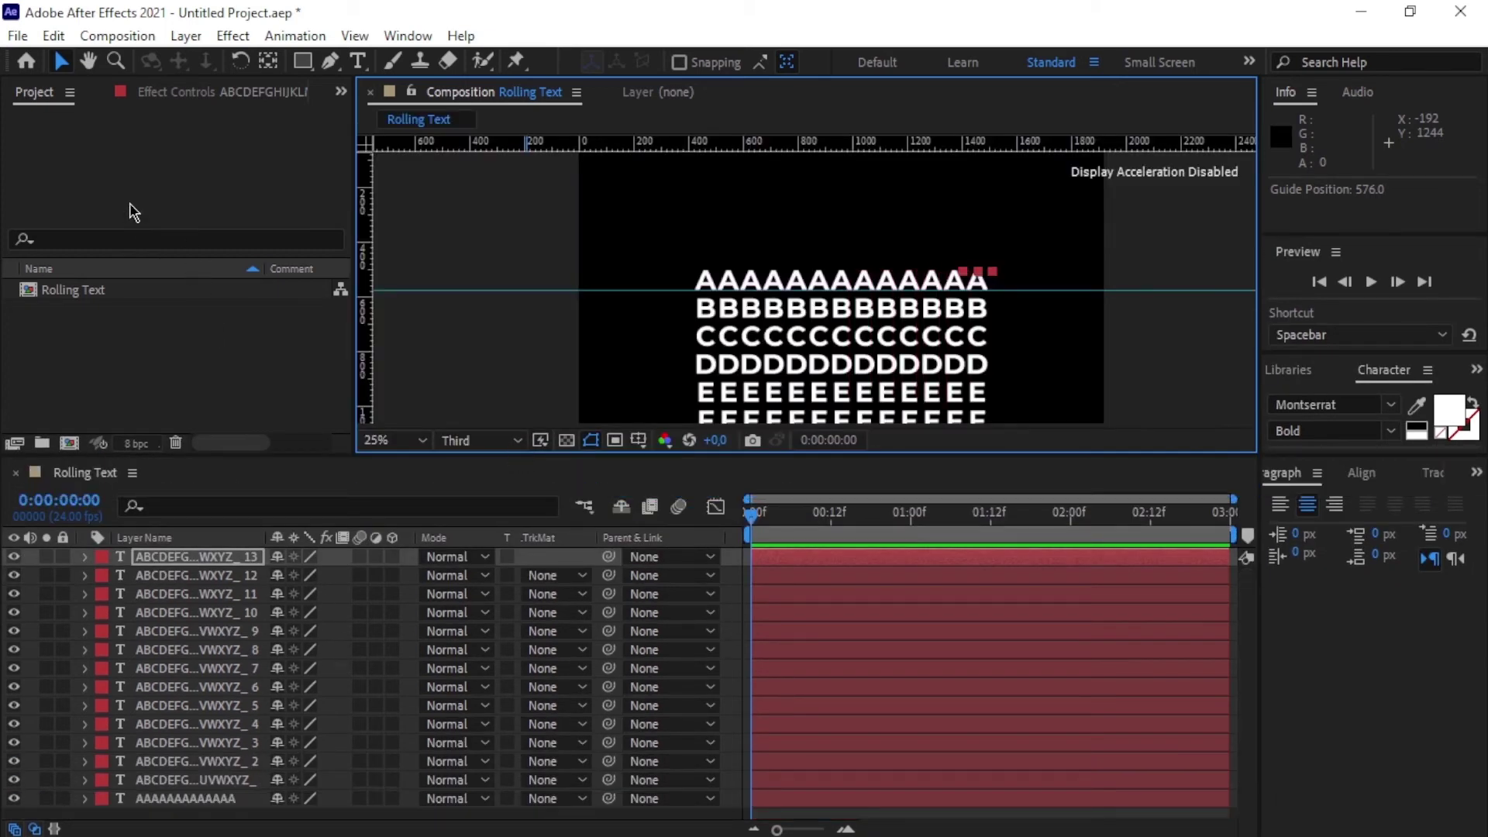
# Create a white 1920 x 1080 px solid layer named mask.
pyautogui.click(180, 37)
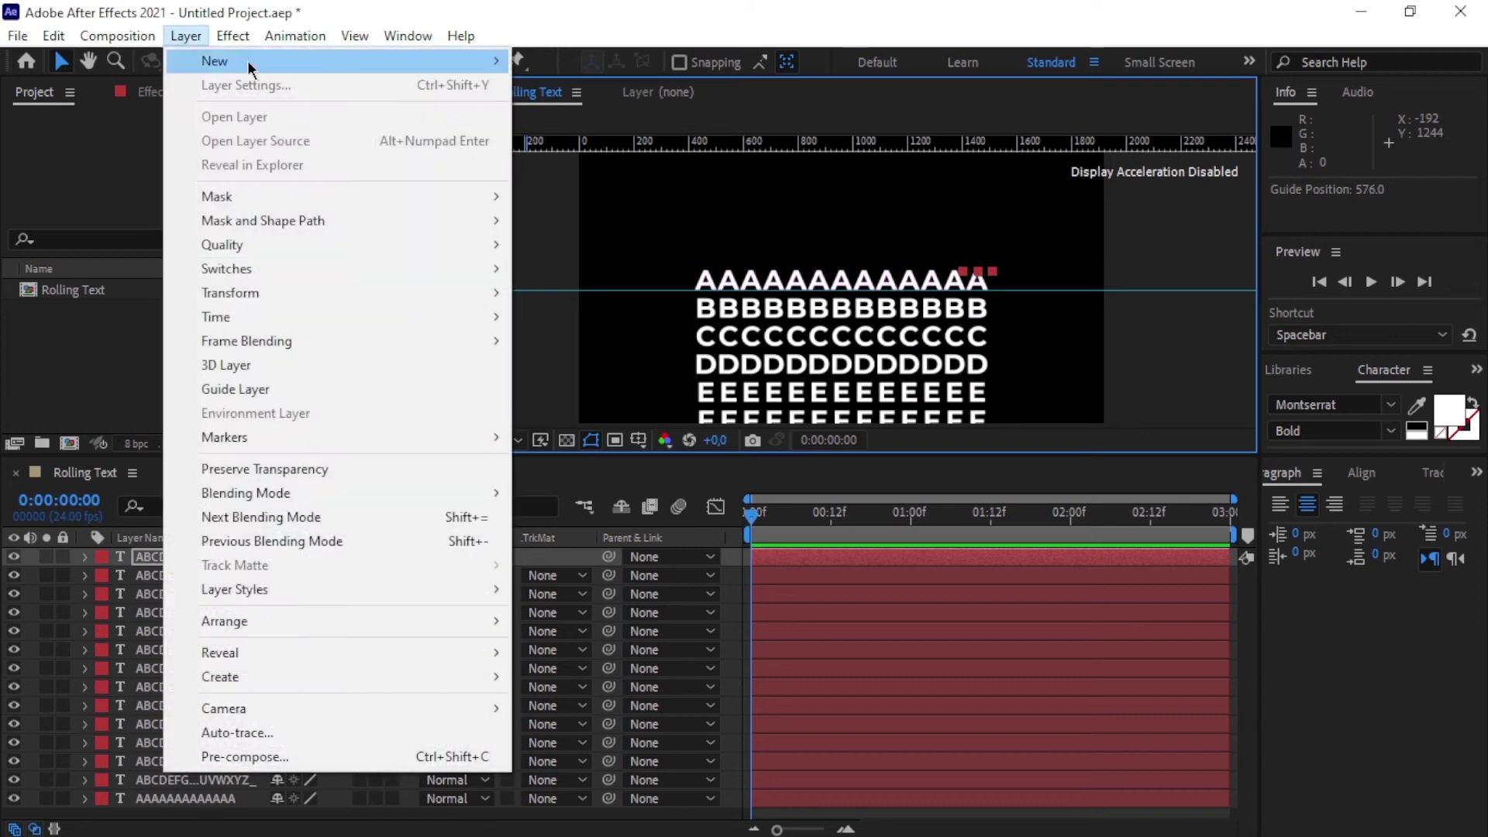
pyautogui.moveTo(379, 60)
pyautogui.click(574, 84)
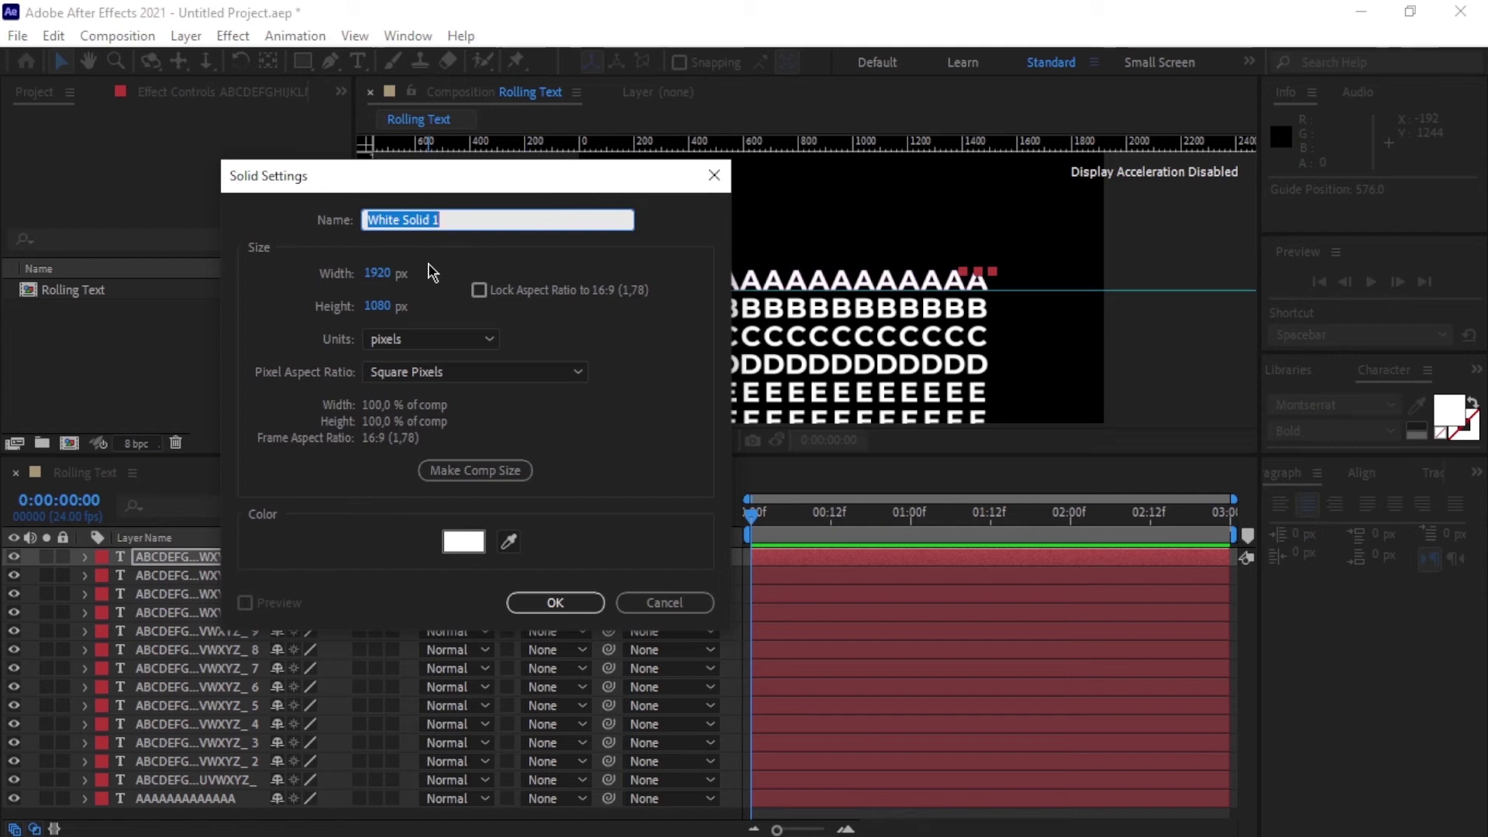
pyautogui.write('mask')
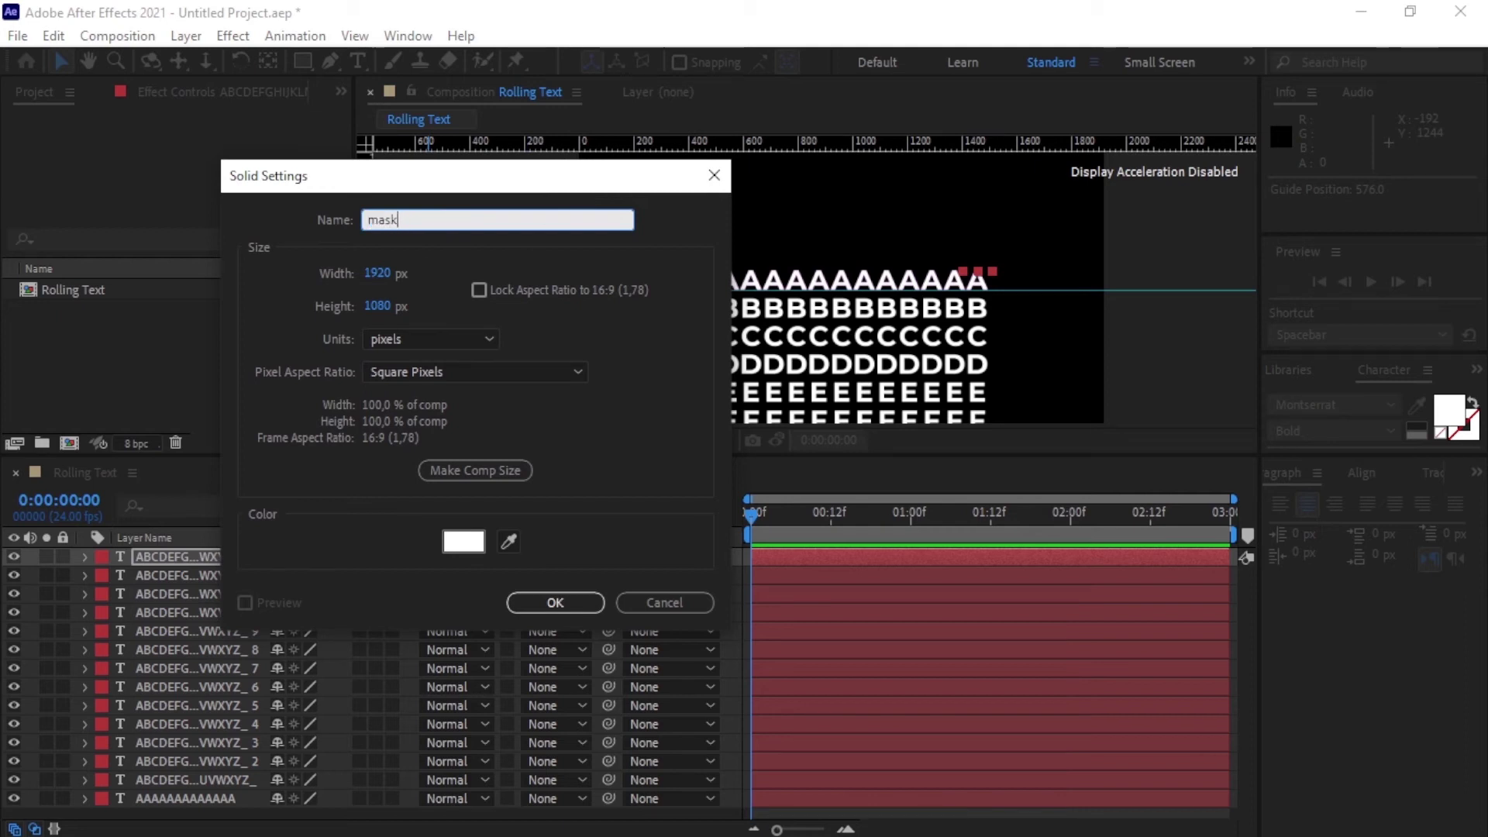
pyautogui.click(527, 602)
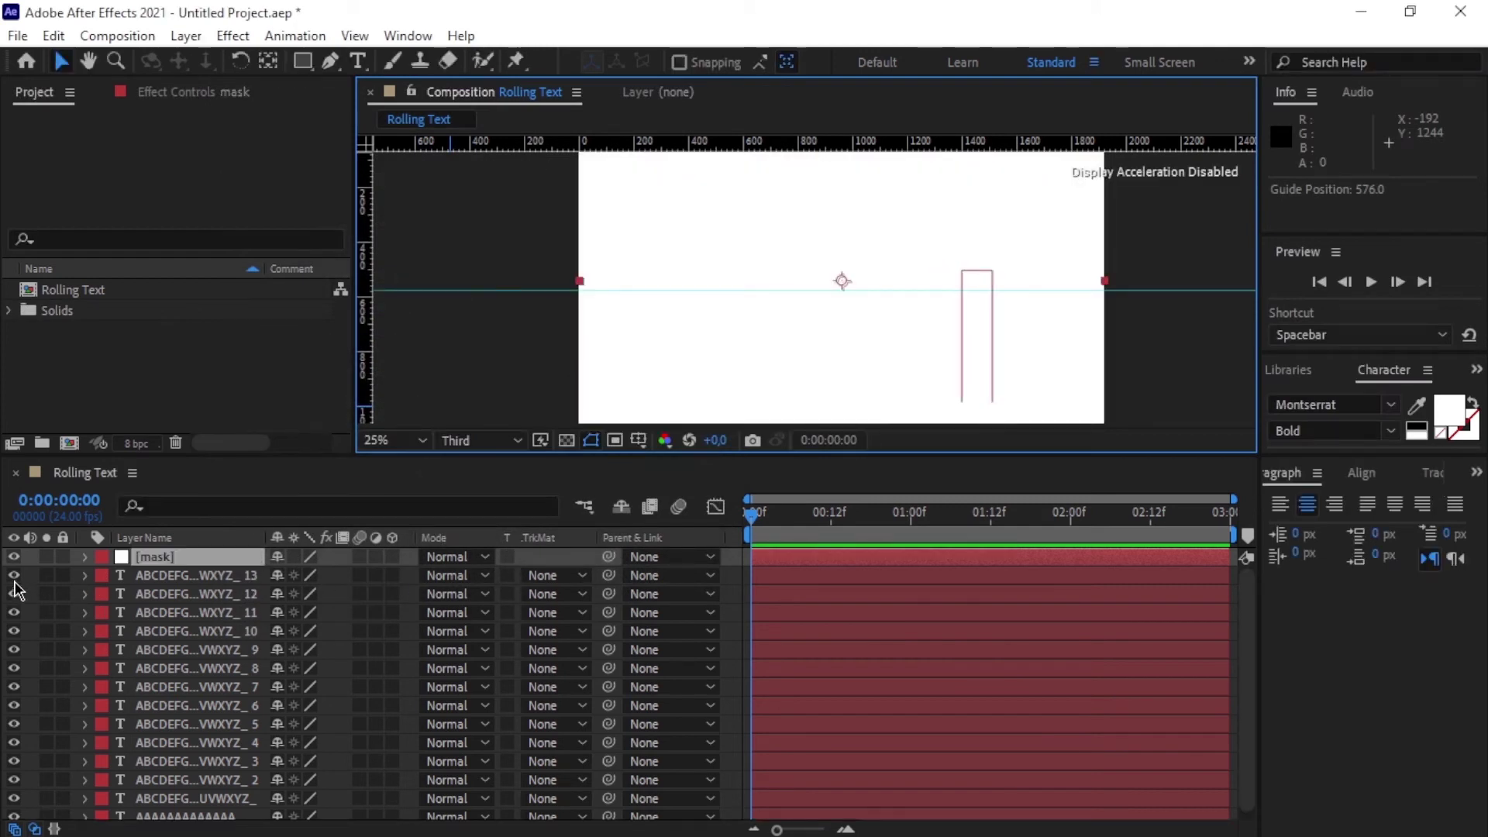
# Hide the mask solid and frame the row of A's with vertical guides at 424 and 1496 and a horizontal guide at 500.
pyautogui.click(13, 557)
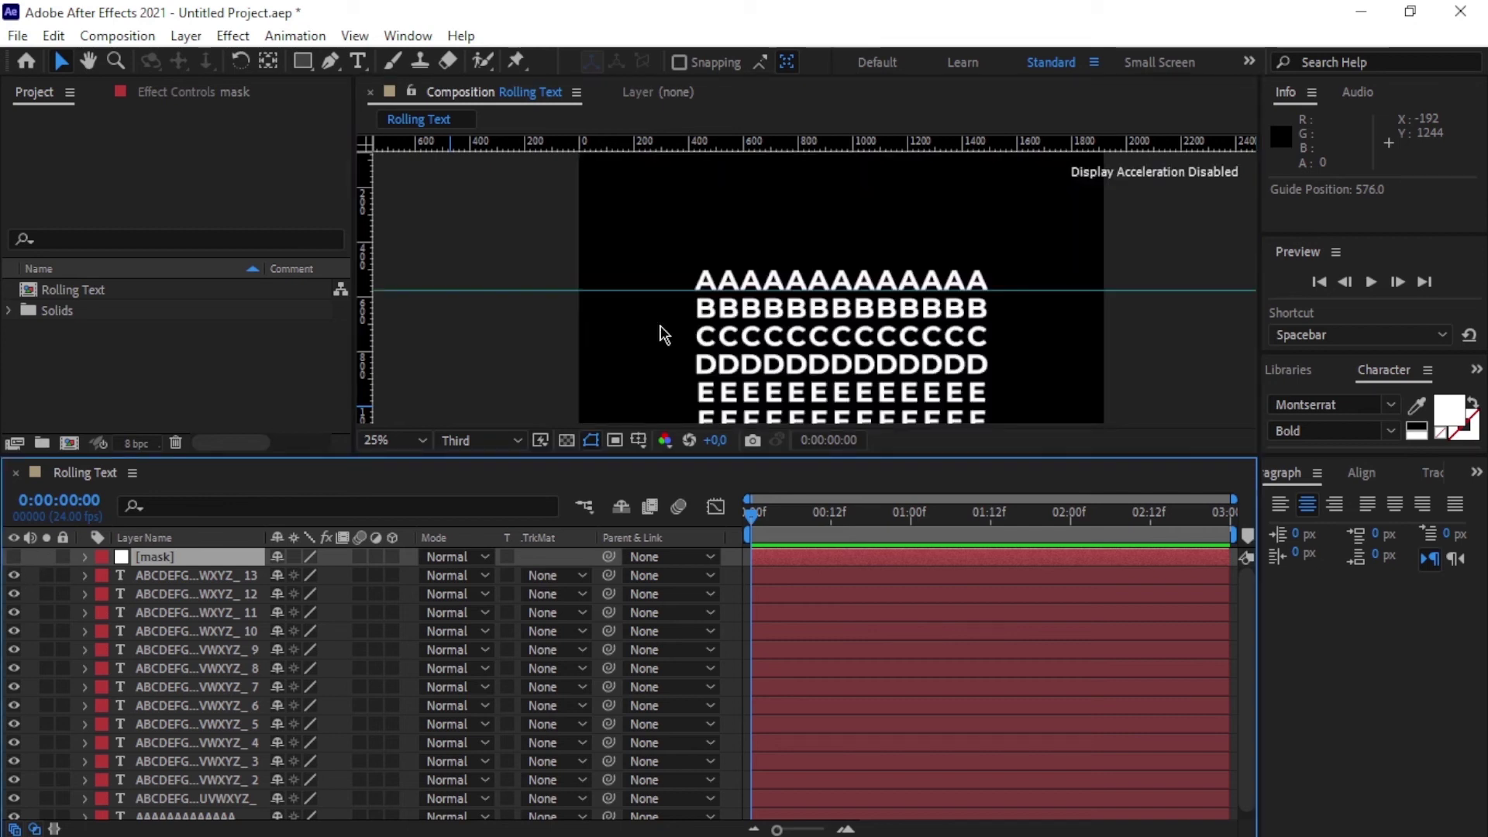
pyautogui.press('.')
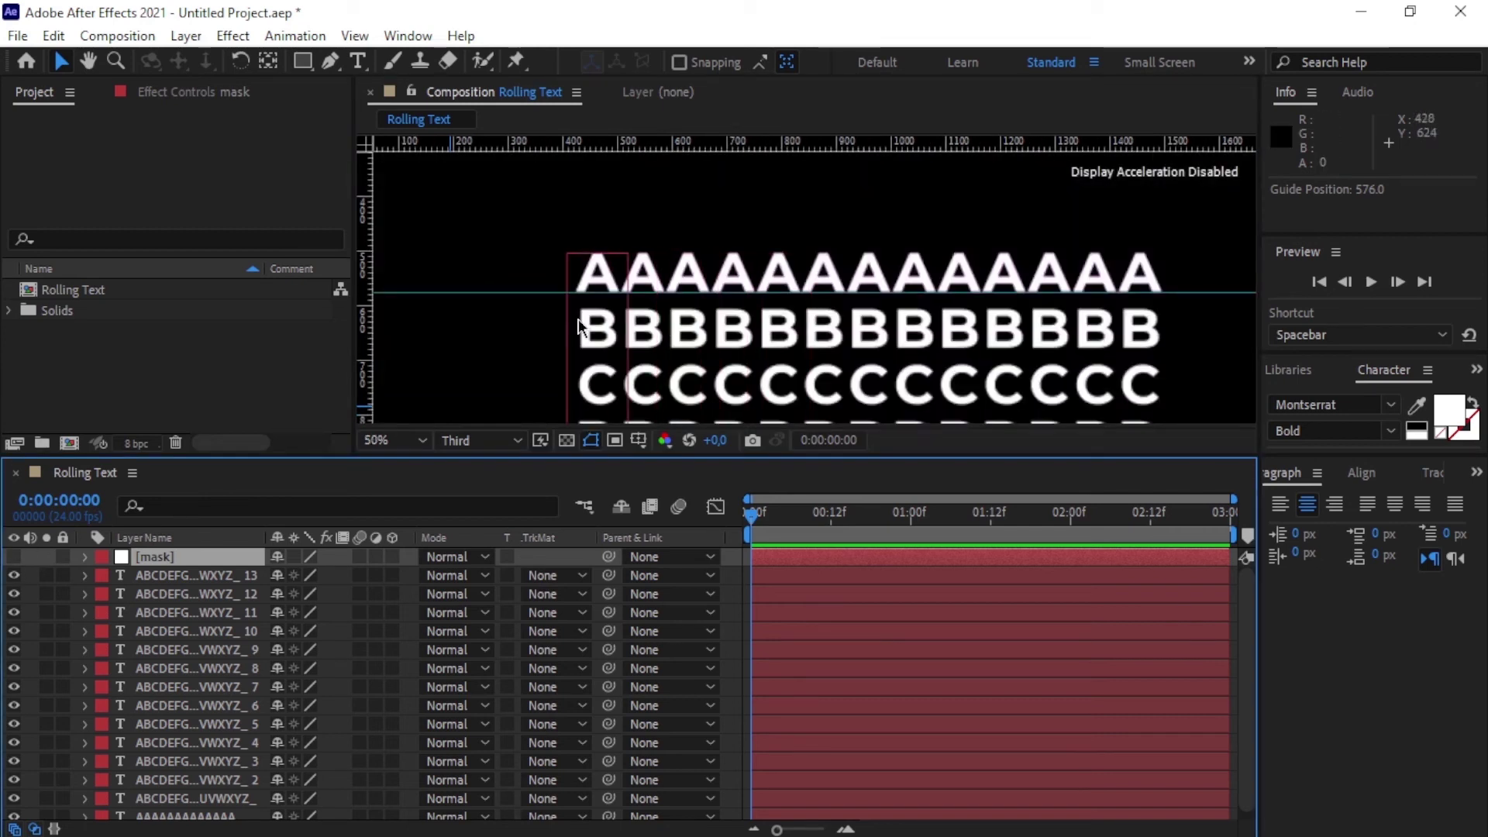
pyautogui.moveTo(364, 253); pyautogui.dragTo(575, 318)
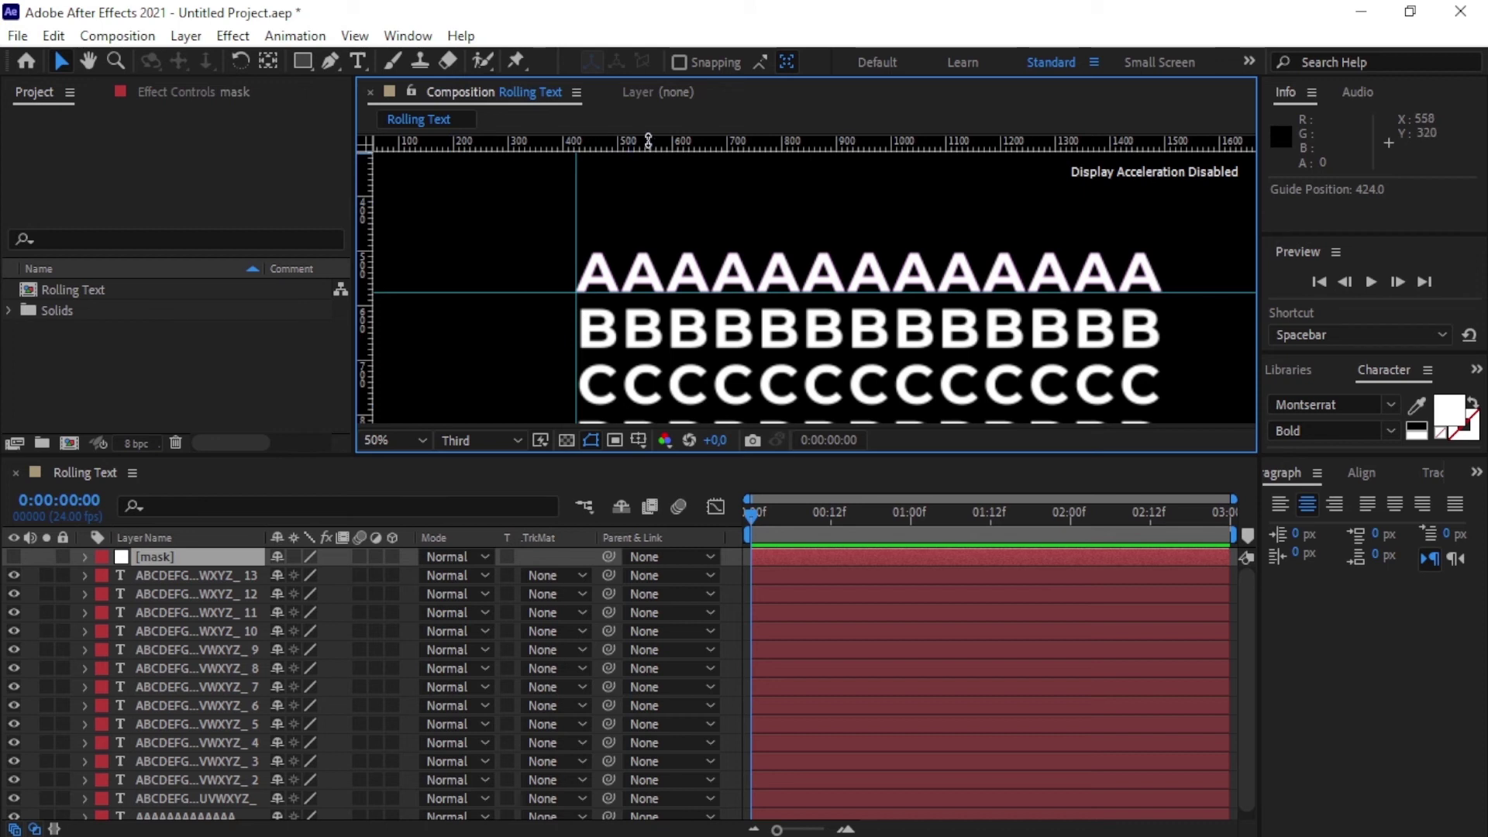
pyautogui.moveTo(647, 140); pyautogui.dragTo(652, 250)
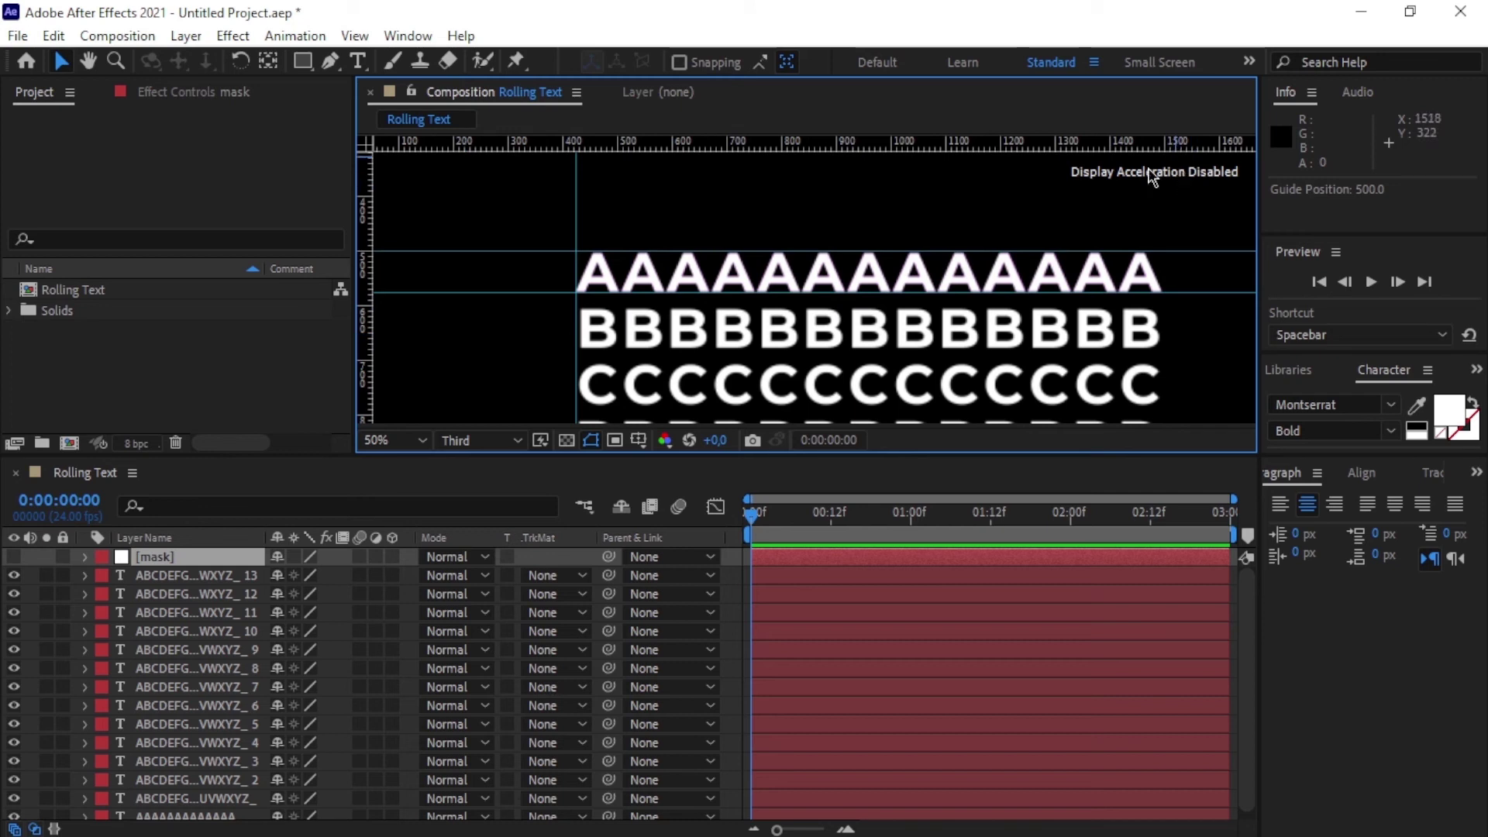
pyautogui.moveTo(369, 270); pyautogui.dragTo(1162, 350)
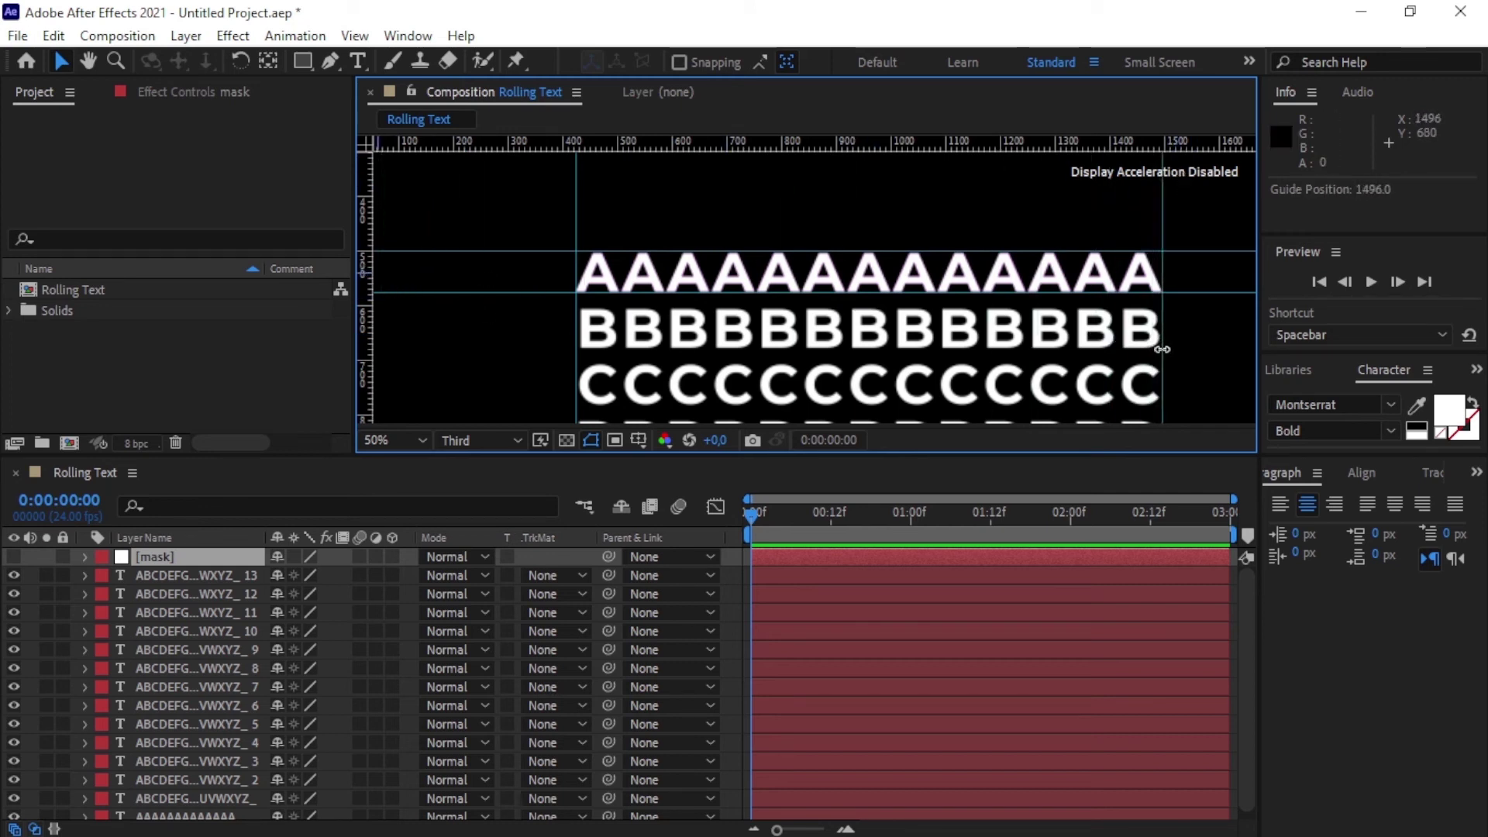
# Show the mask solid again and draw a rectangular mask on it along the guides, from 424, 500 to 1496, 576.
pyautogui.click(14, 558)
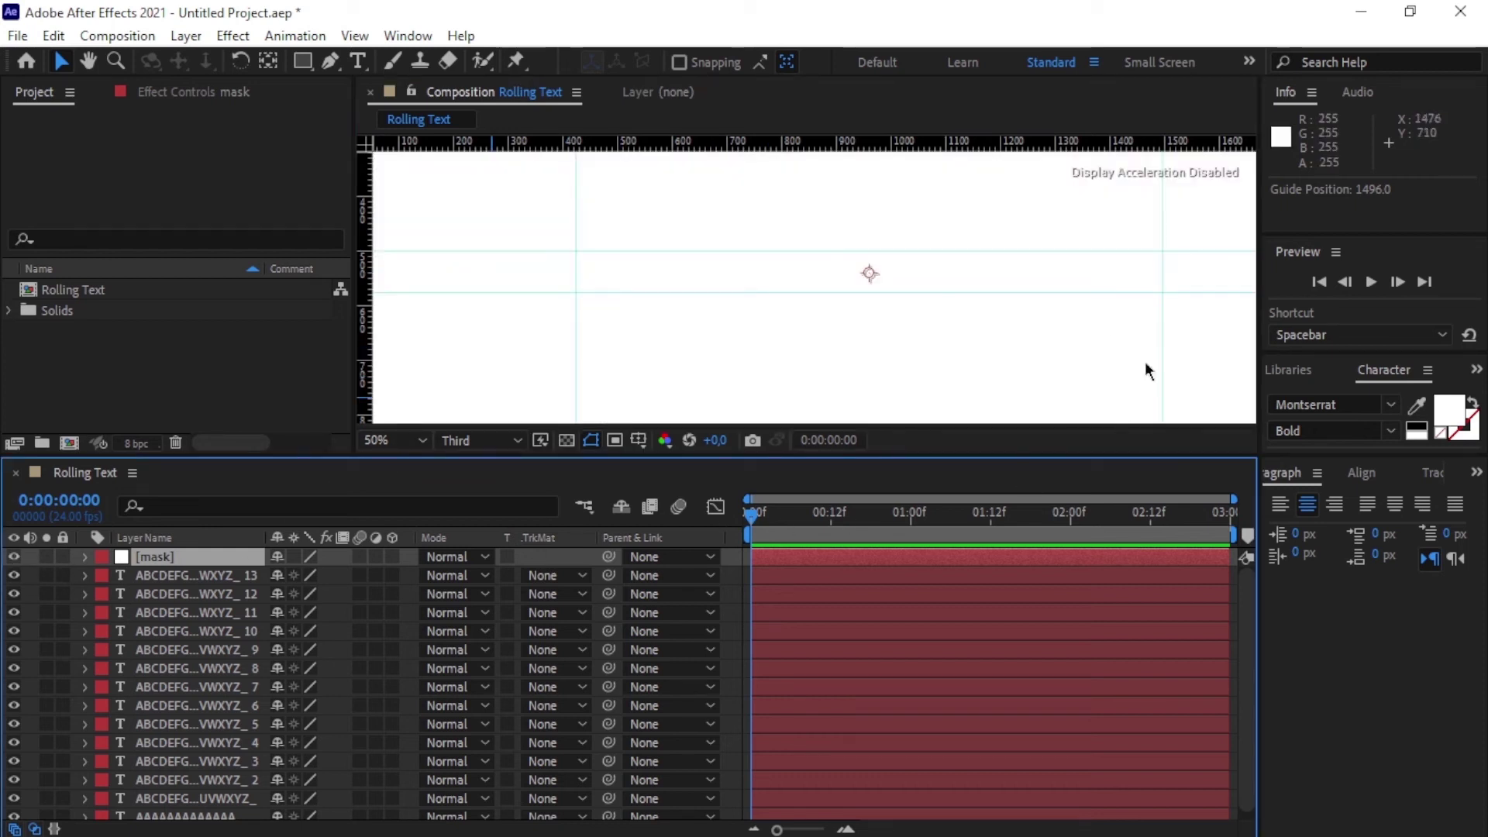
pyautogui.scroll(-1, 808, 325)
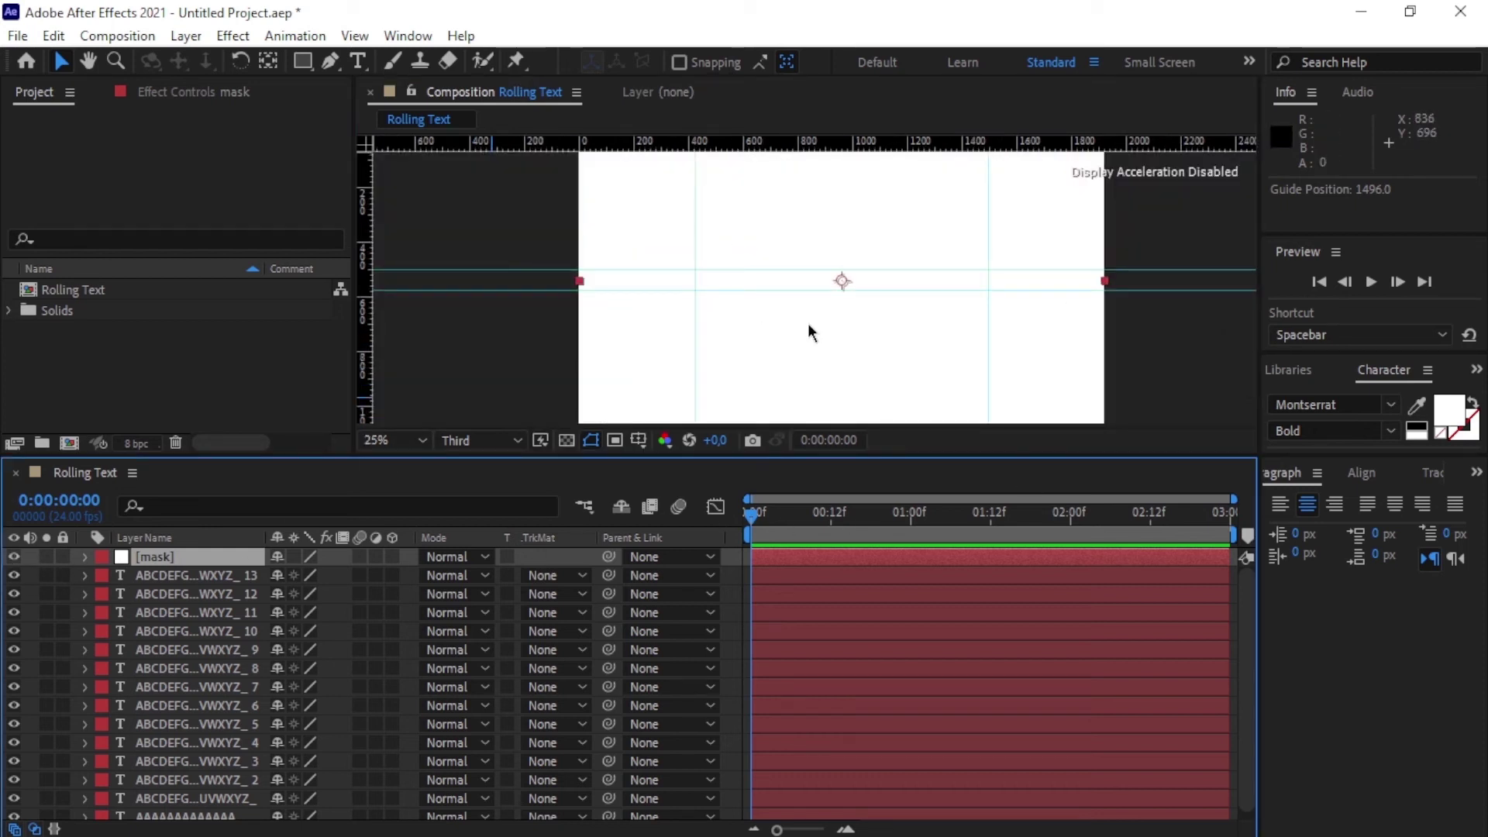
pyautogui.scroll(1, 808, 322)
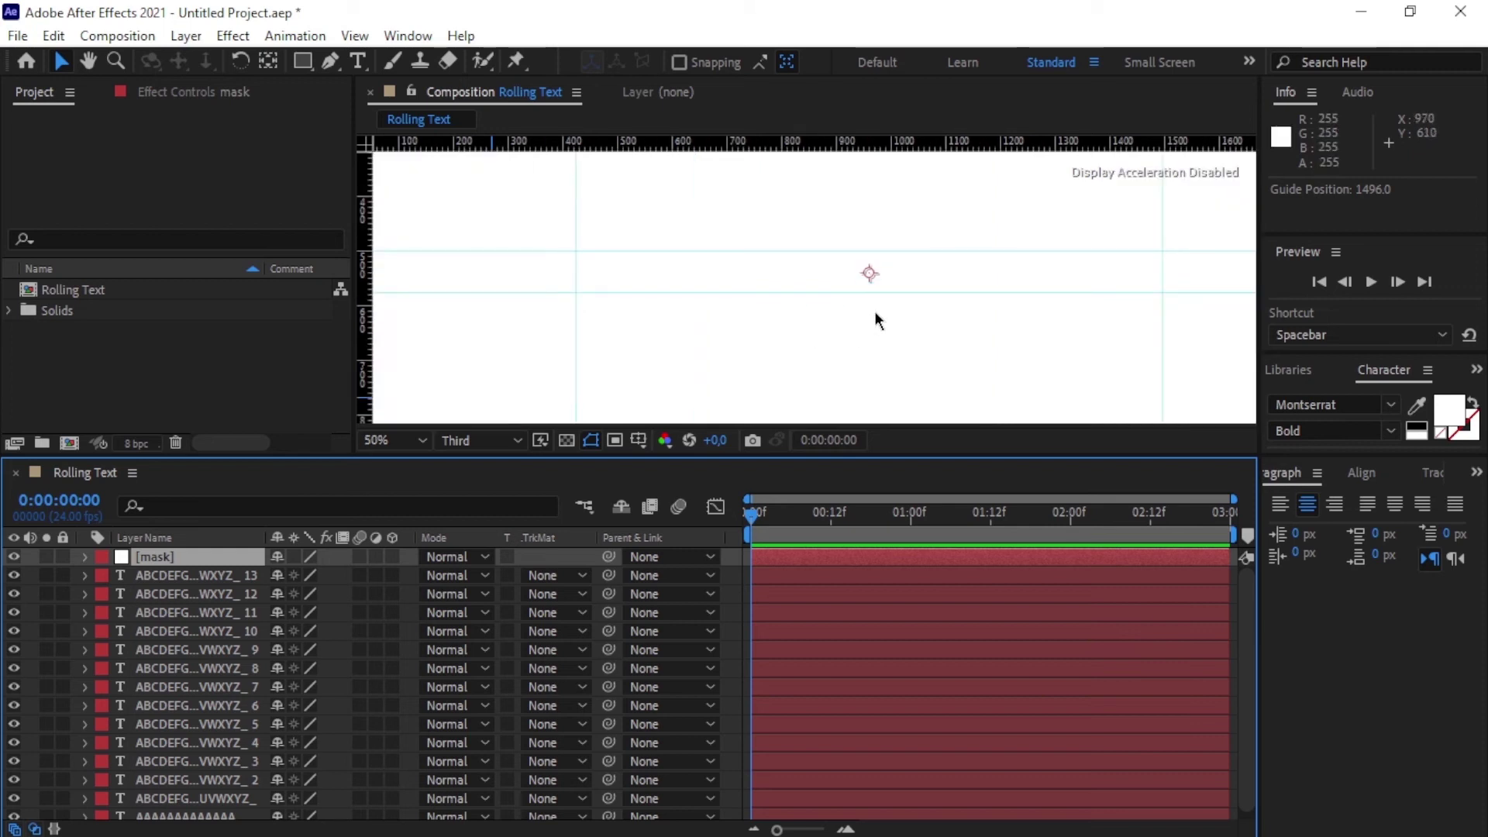
pyautogui.moveTo(874, 310); pyautogui.dragTo(829, 329)
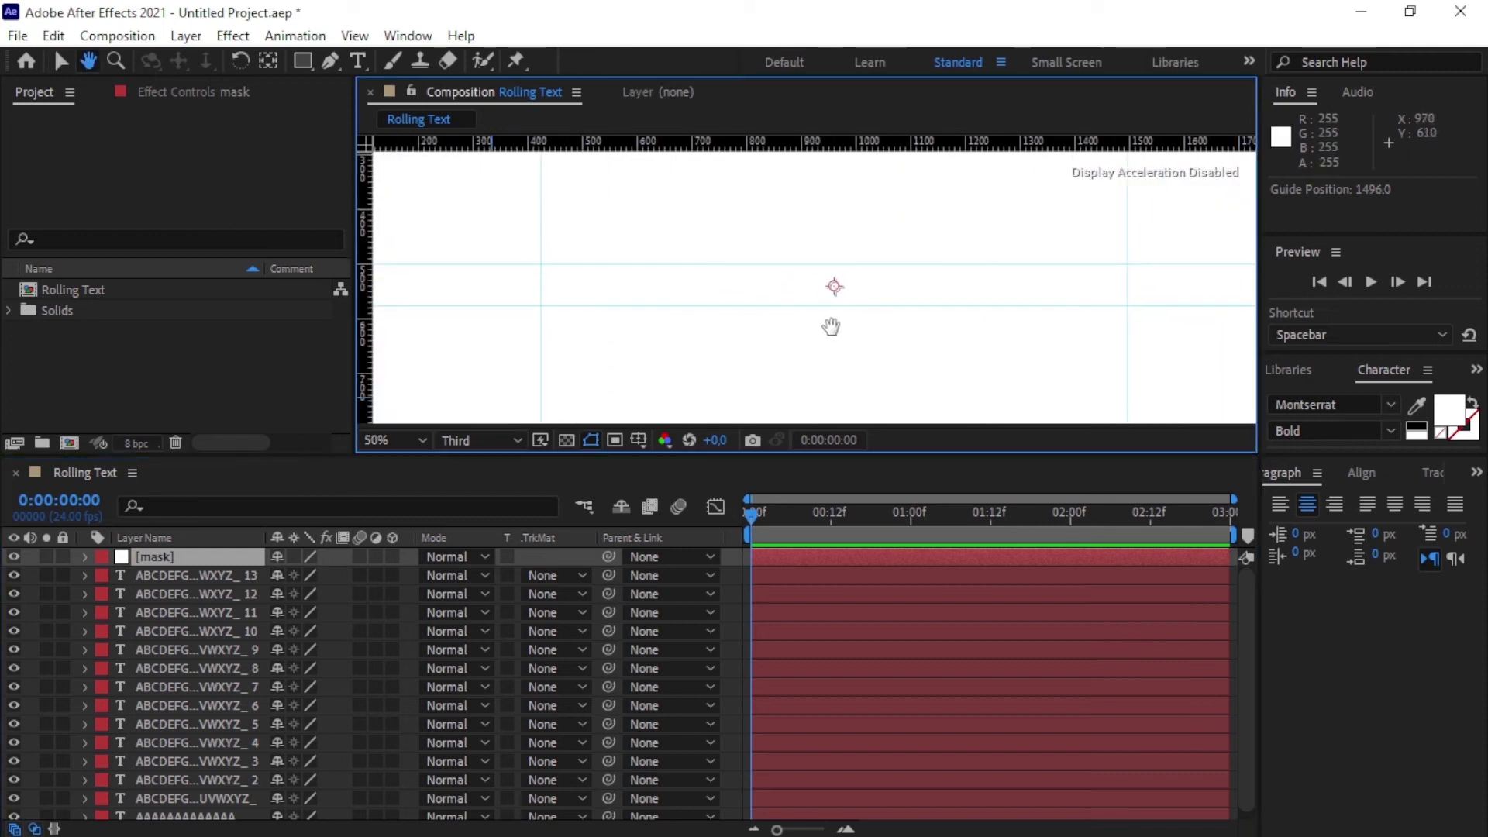
pyautogui.click(303, 65)
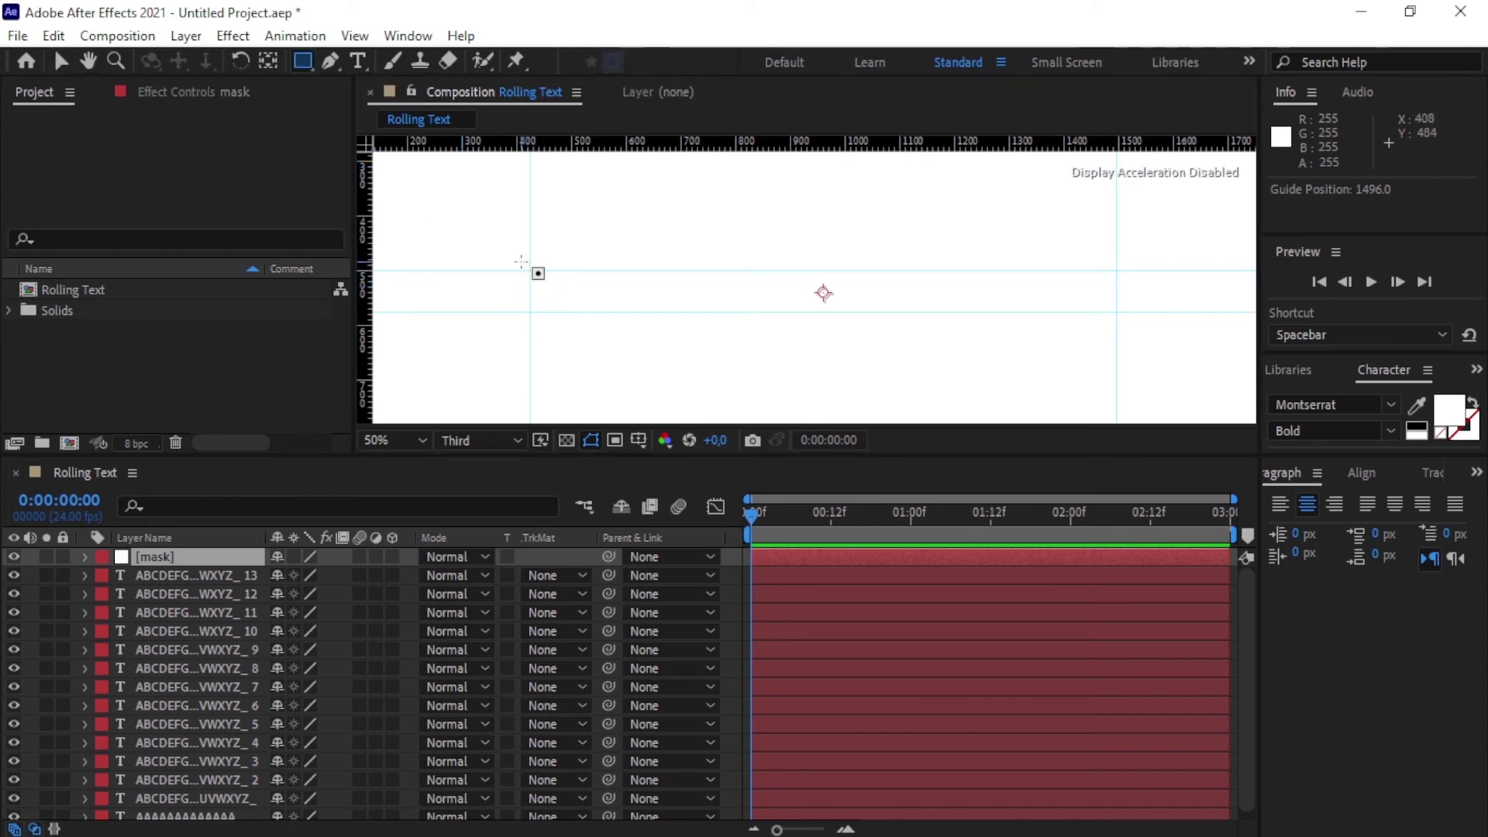
pyautogui.moveTo(529, 269); pyautogui.dragTo(1123, 319)
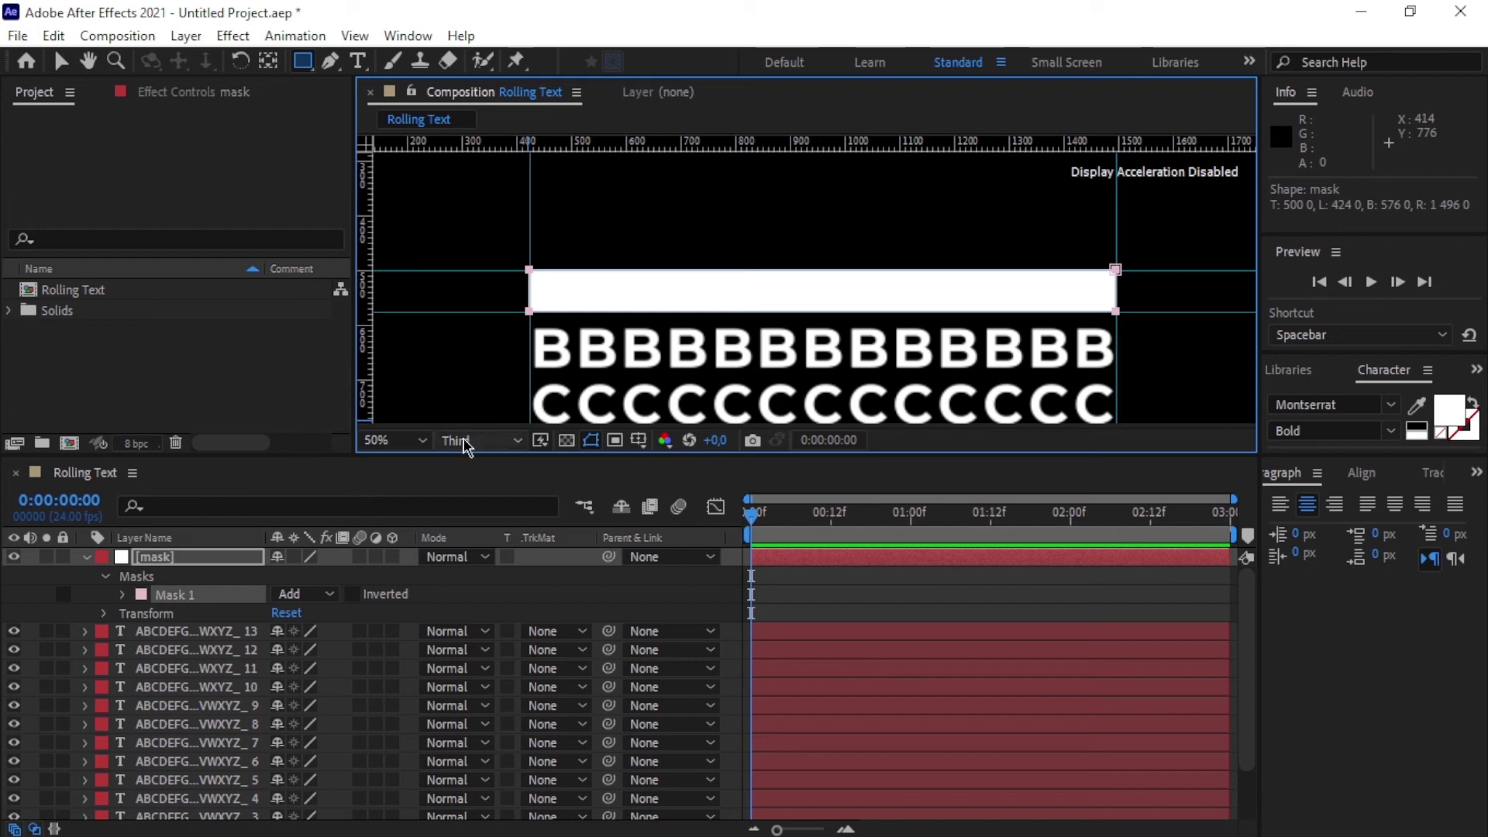
# Hide the masked solid and remove all four guides from the composition.
pyautogui.click(89, 571)
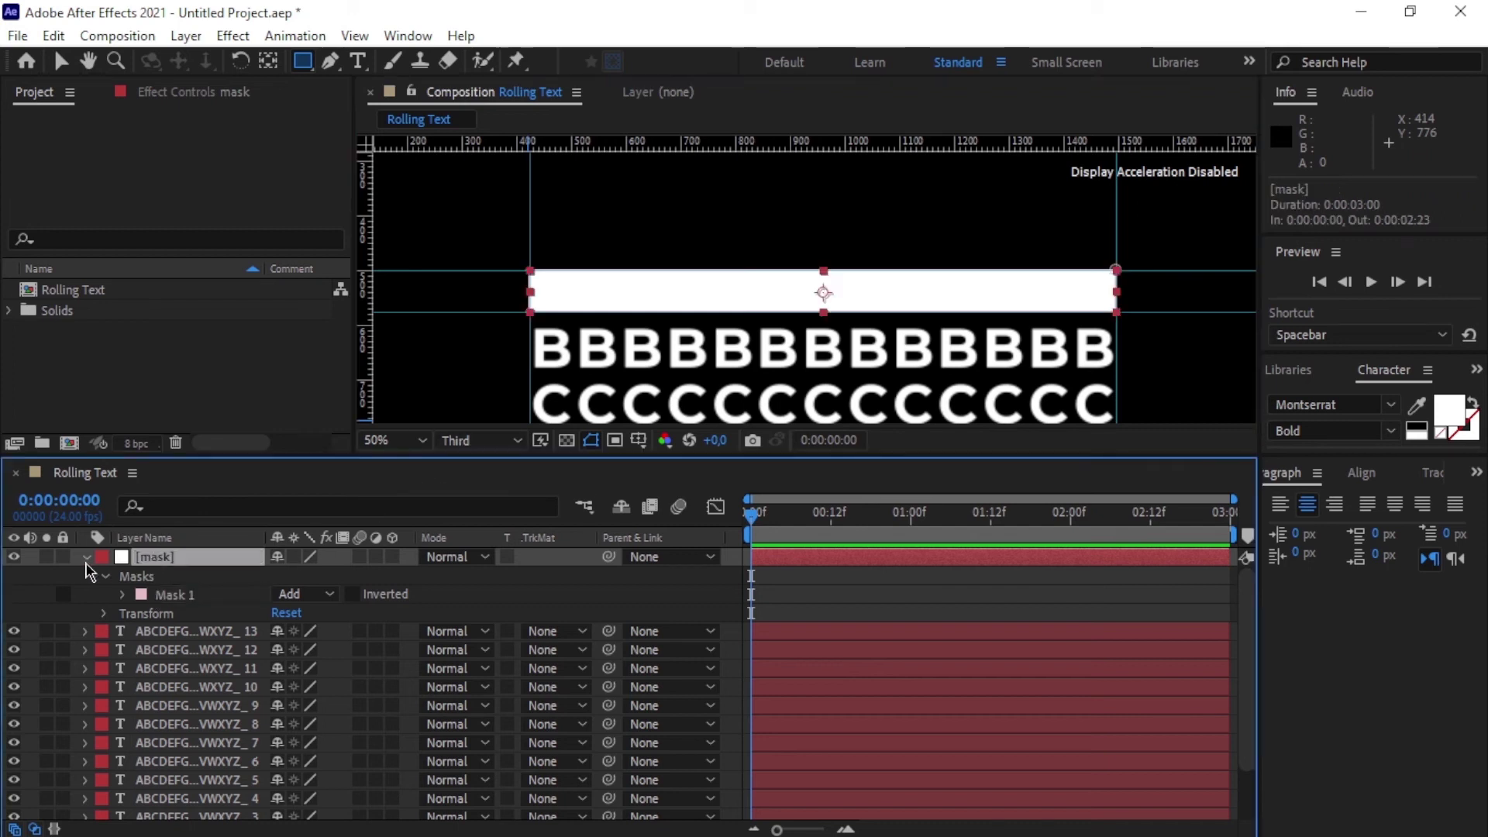
pyautogui.click(14, 557)
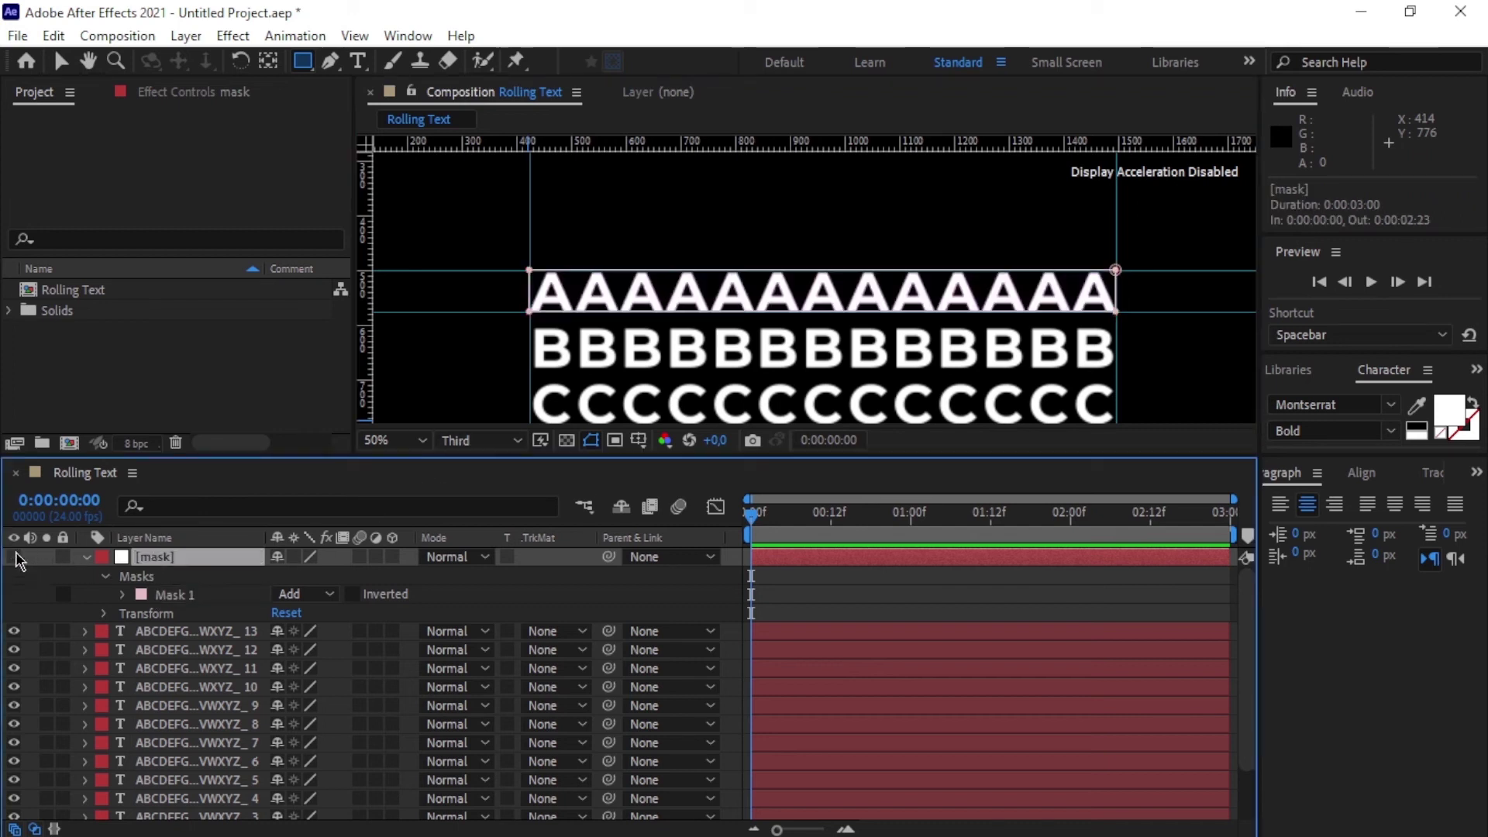
pyautogui.click(60, 61)
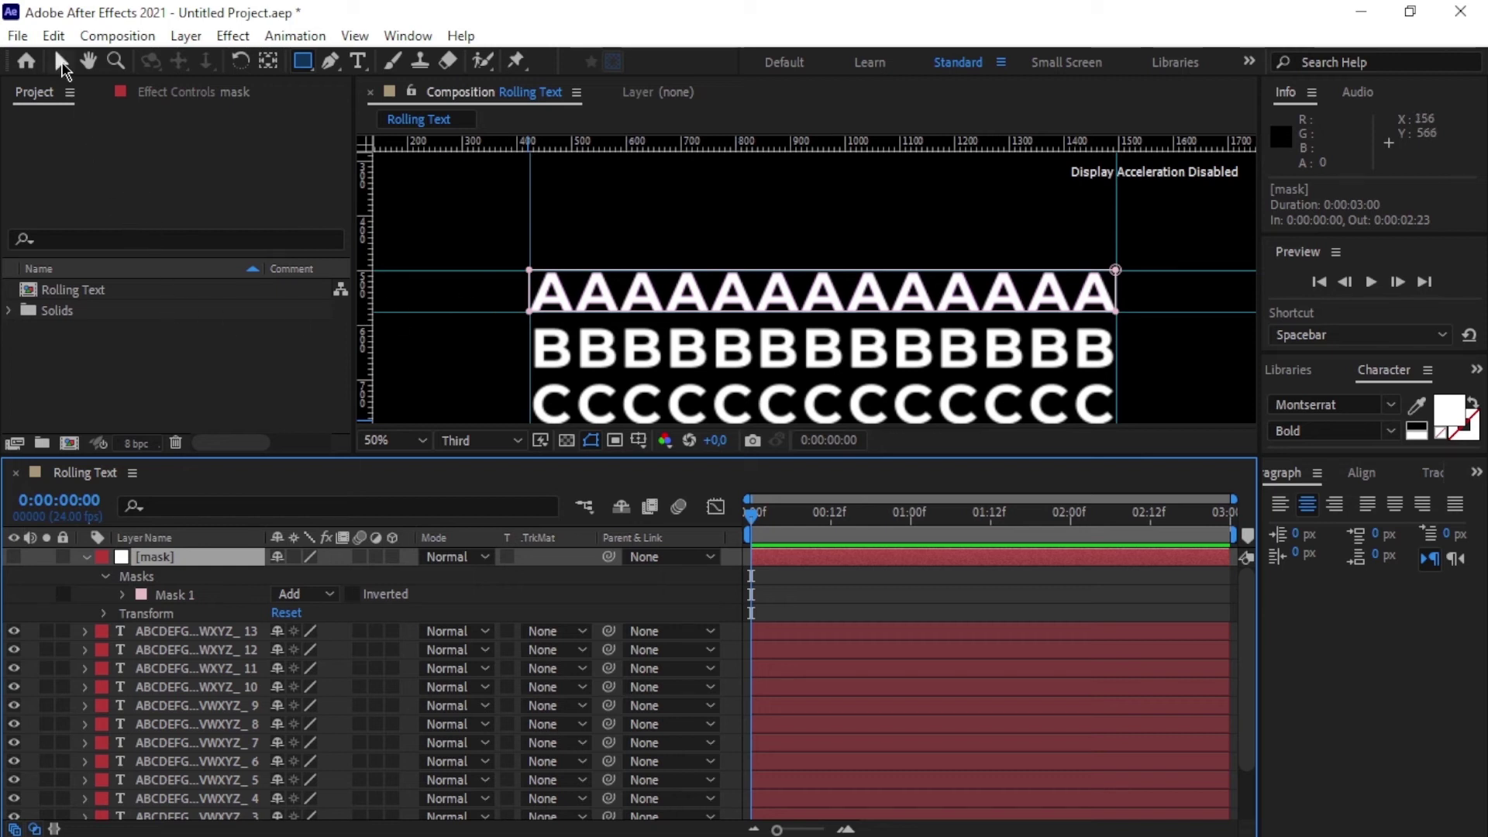
pyautogui.moveTo(531, 222); pyautogui.dragTo(360, 222)
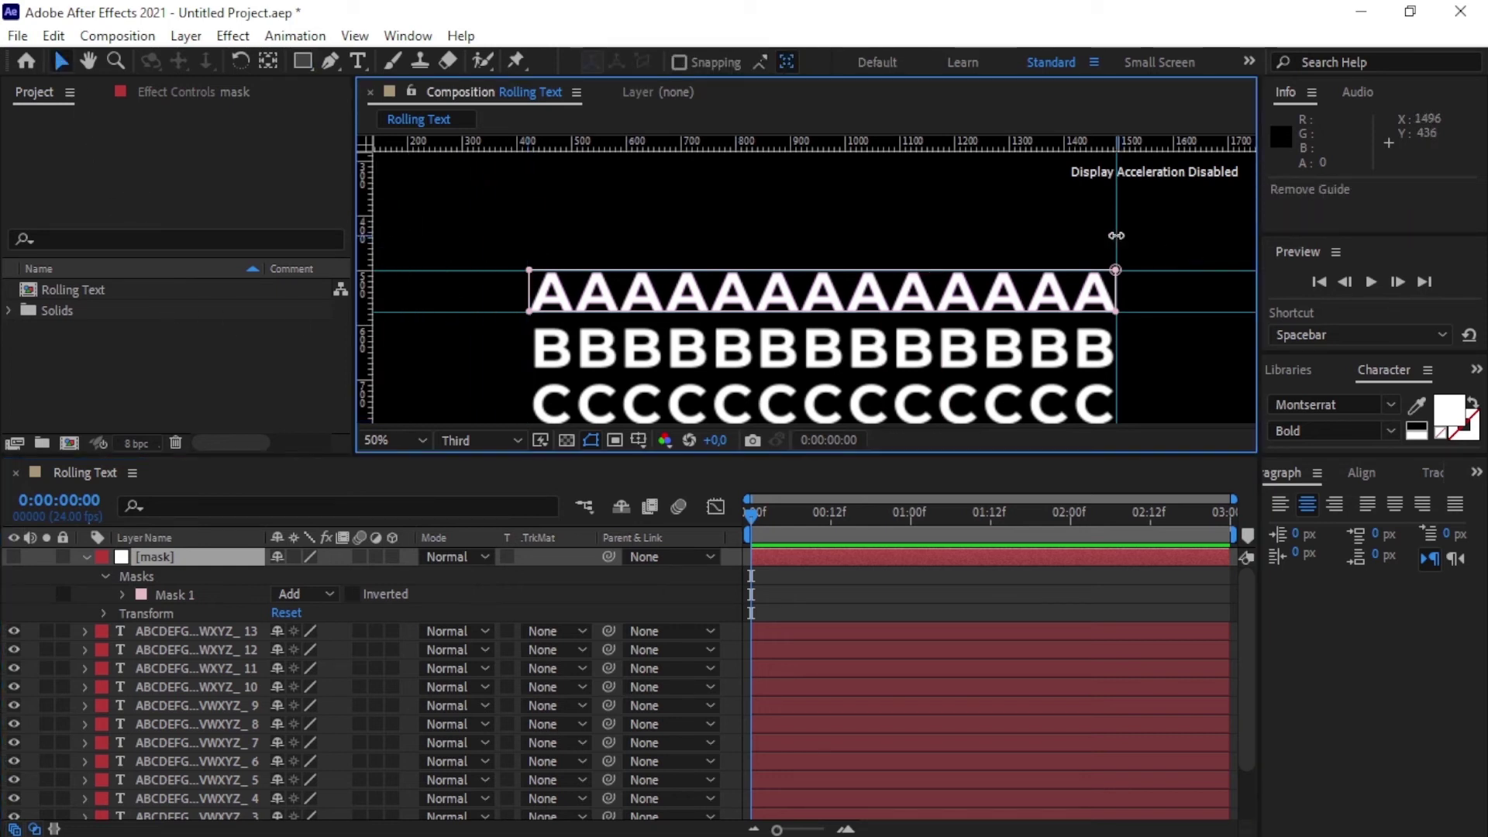
pyautogui.moveTo(1116, 232); pyautogui.dragTo(354, 238)
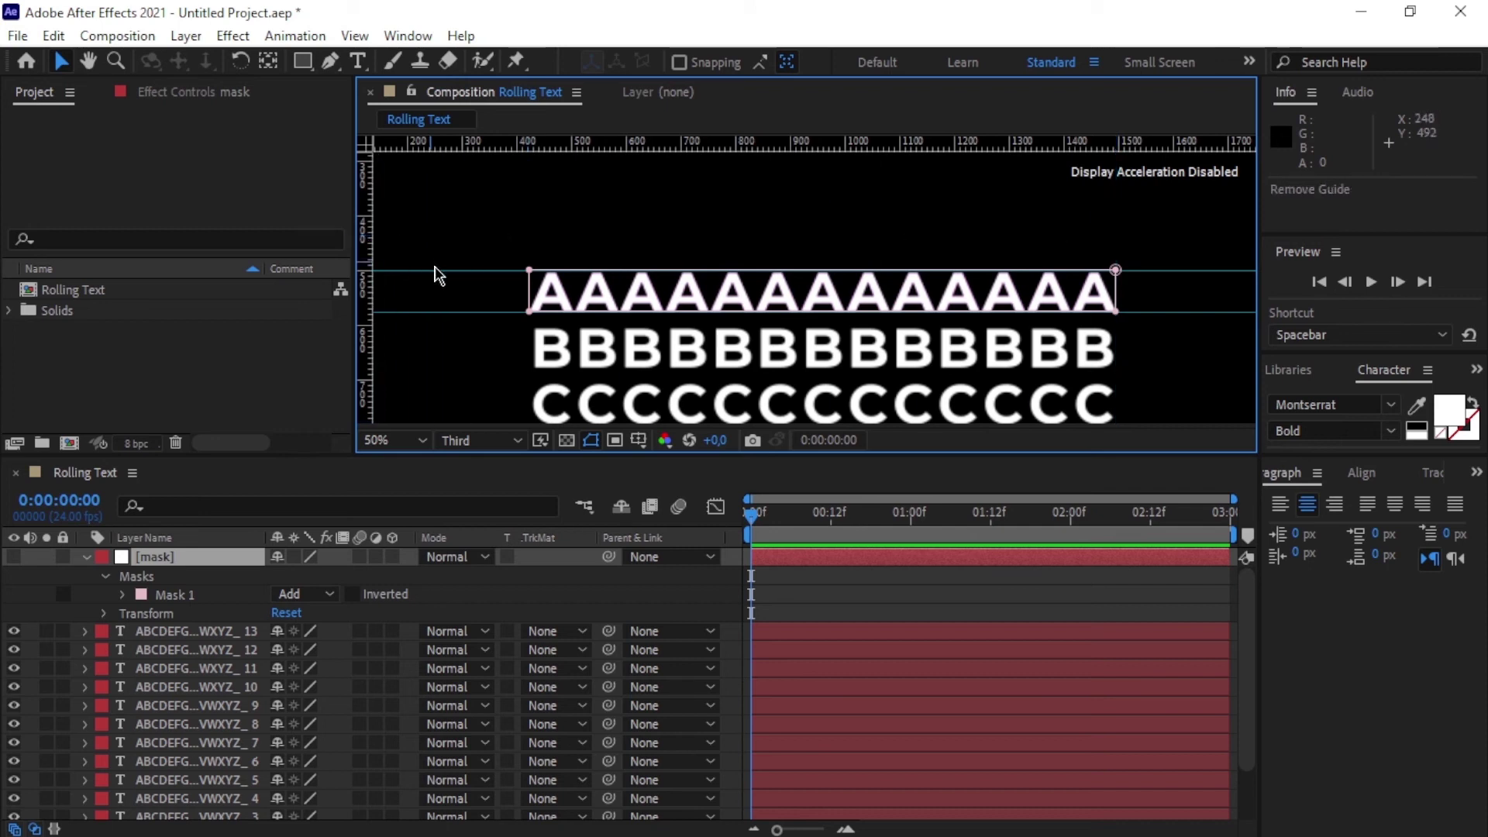
pyautogui.moveTo(434, 271); pyautogui.dragTo(452, 142)
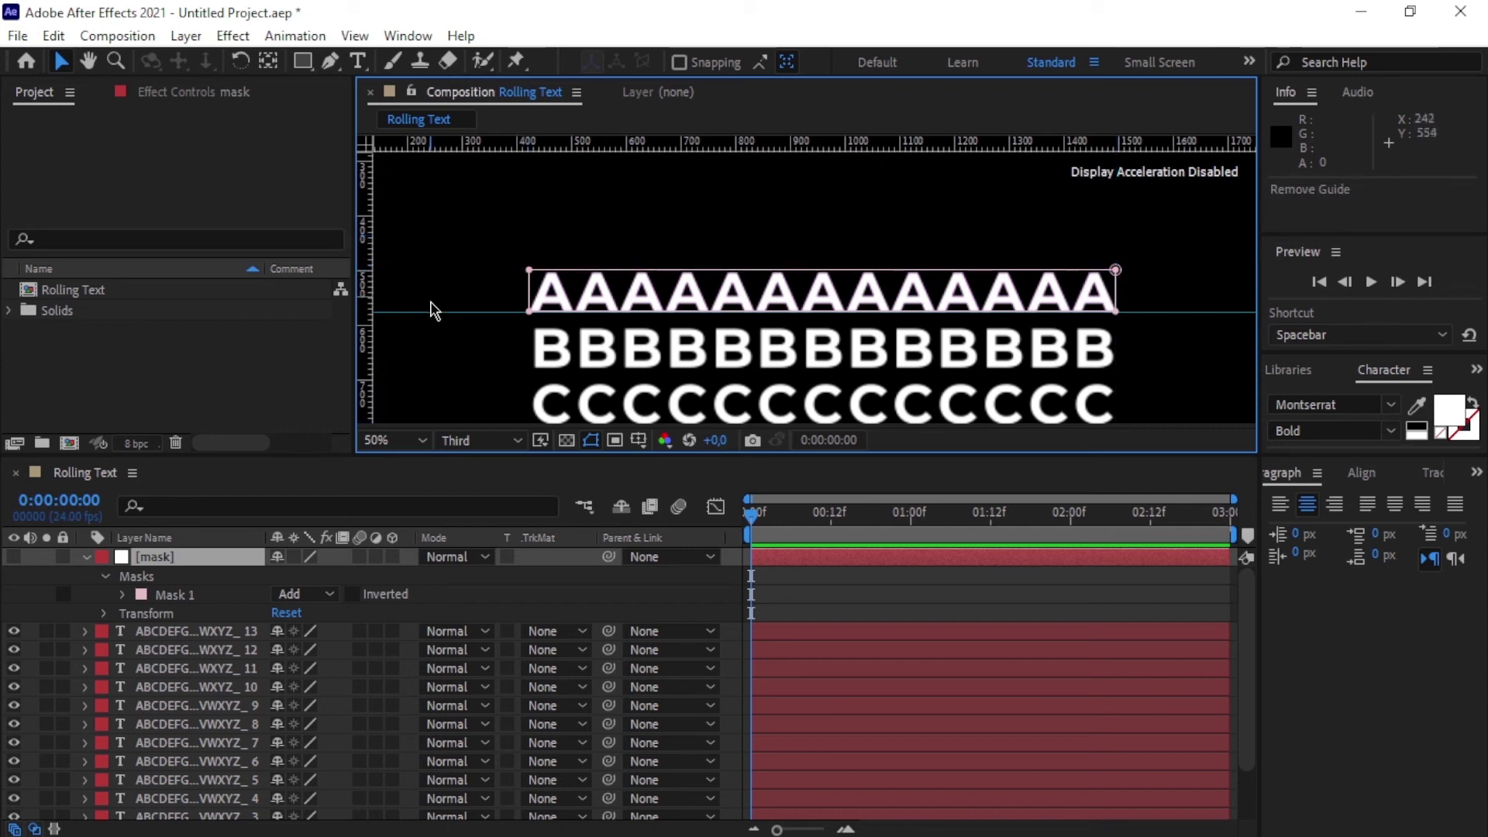
pyautogui.moveTo(438, 312); pyautogui.dragTo(455, 146)
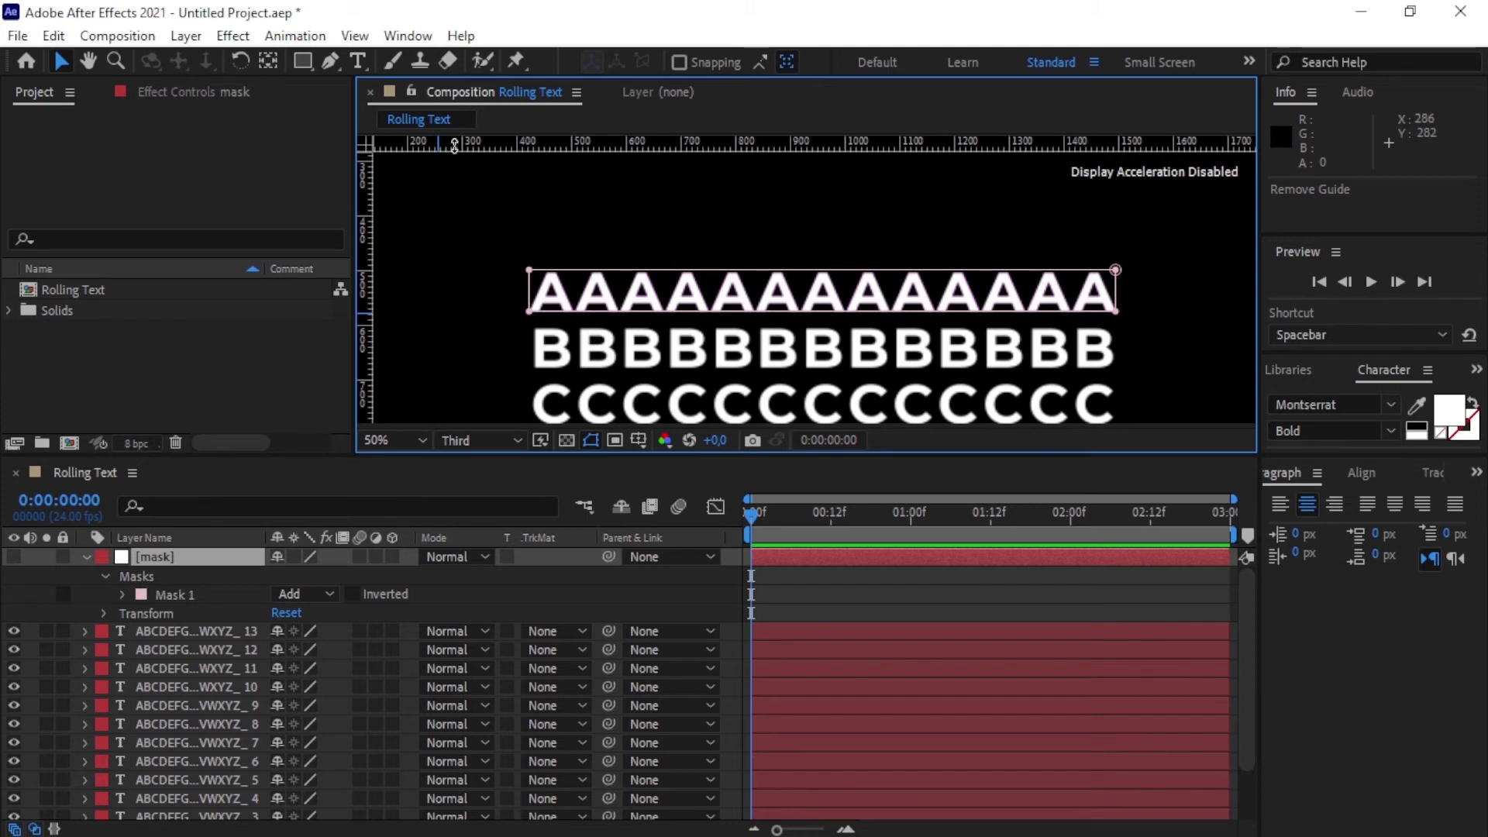
# Enlarge Mask 1 to about 109% height by lowering its bottom edge, and move its top and left edges slightly outward from the A's.
pyautogui.press('.')
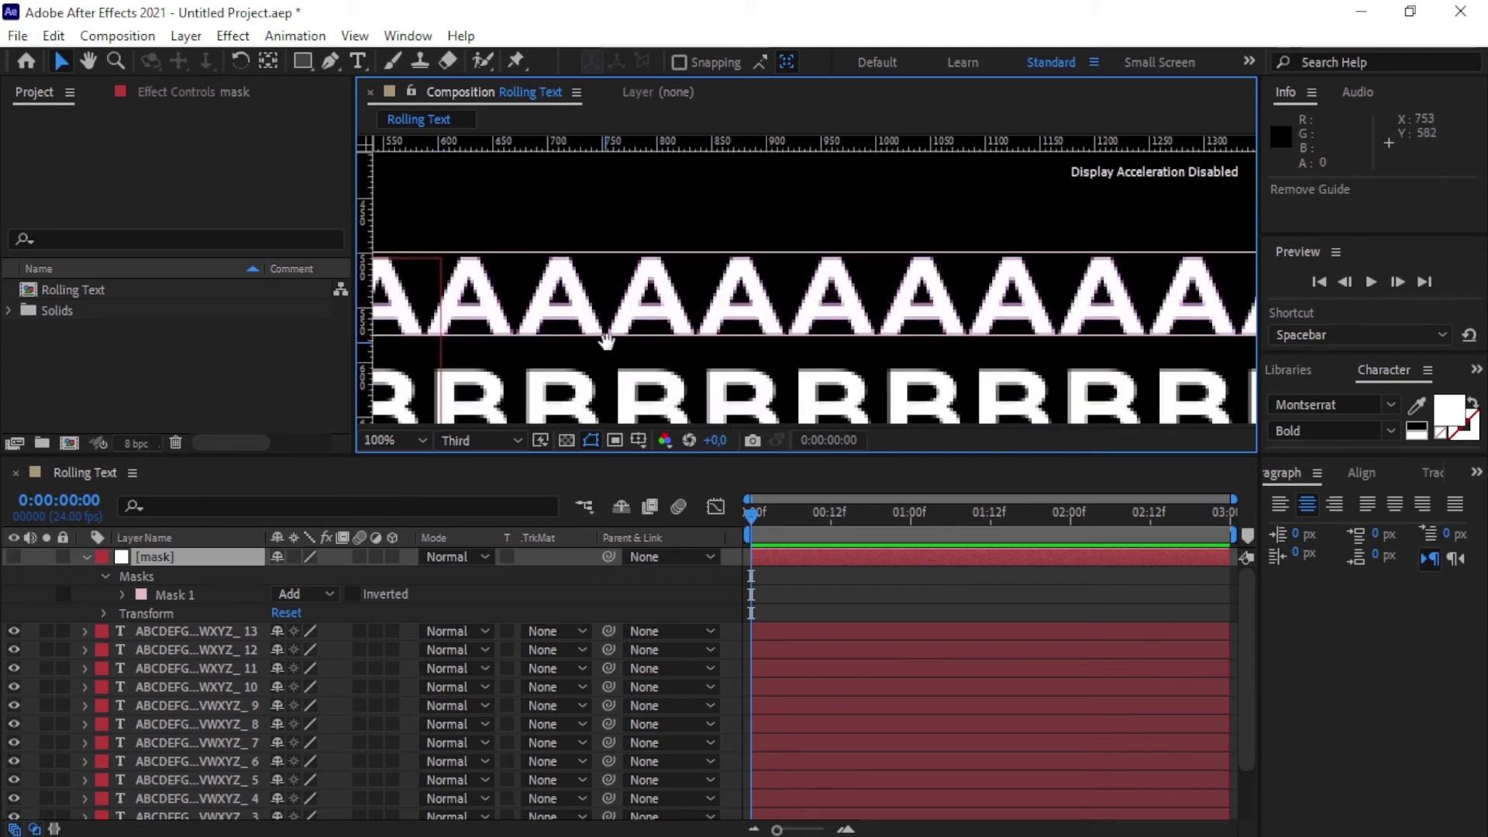
pyautogui.moveTo(607, 341); pyautogui.dragTo(834, 346)
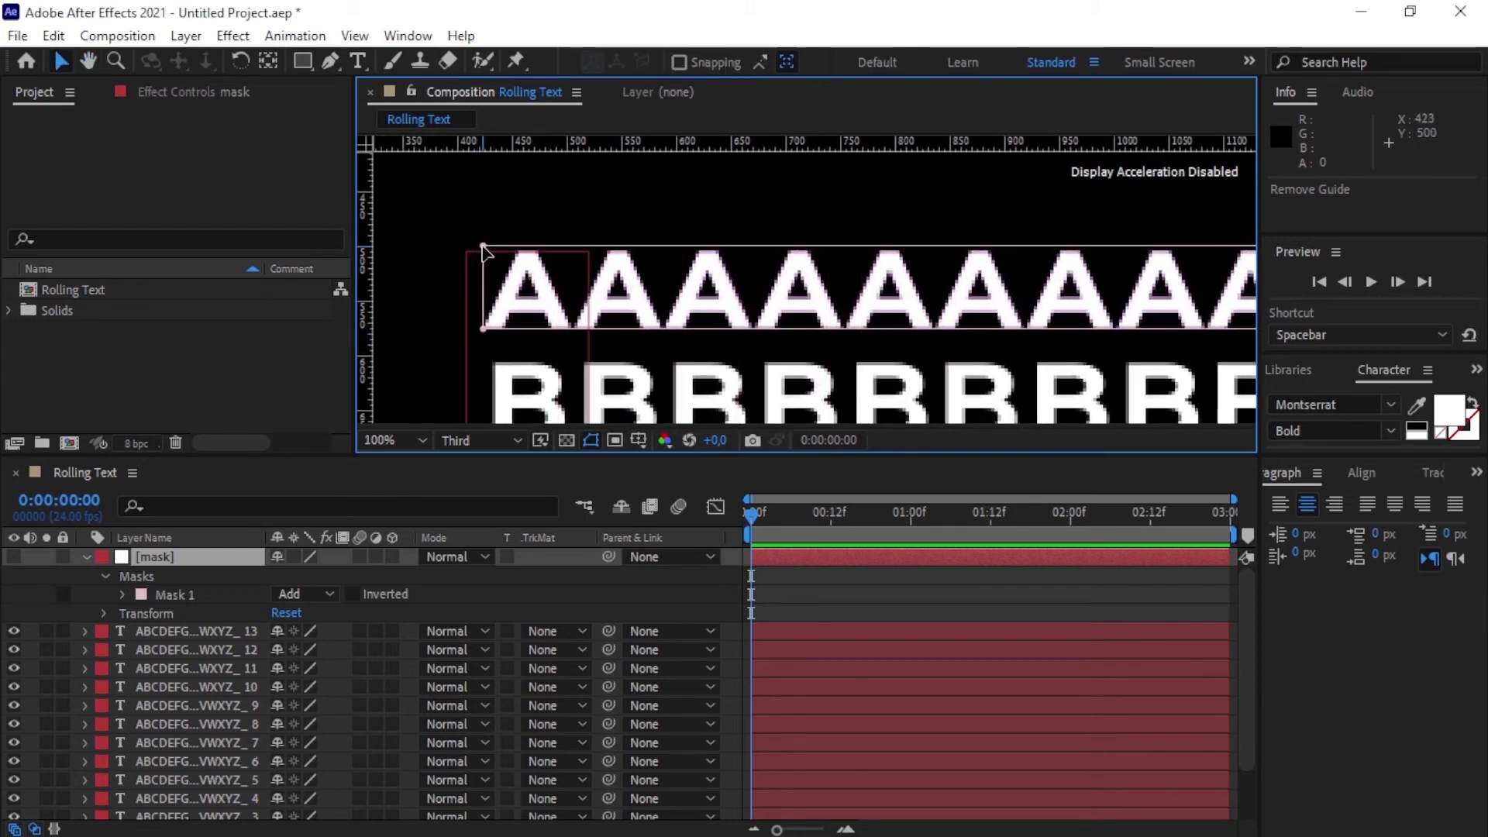
pyautogui.doubleClick(483, 248)
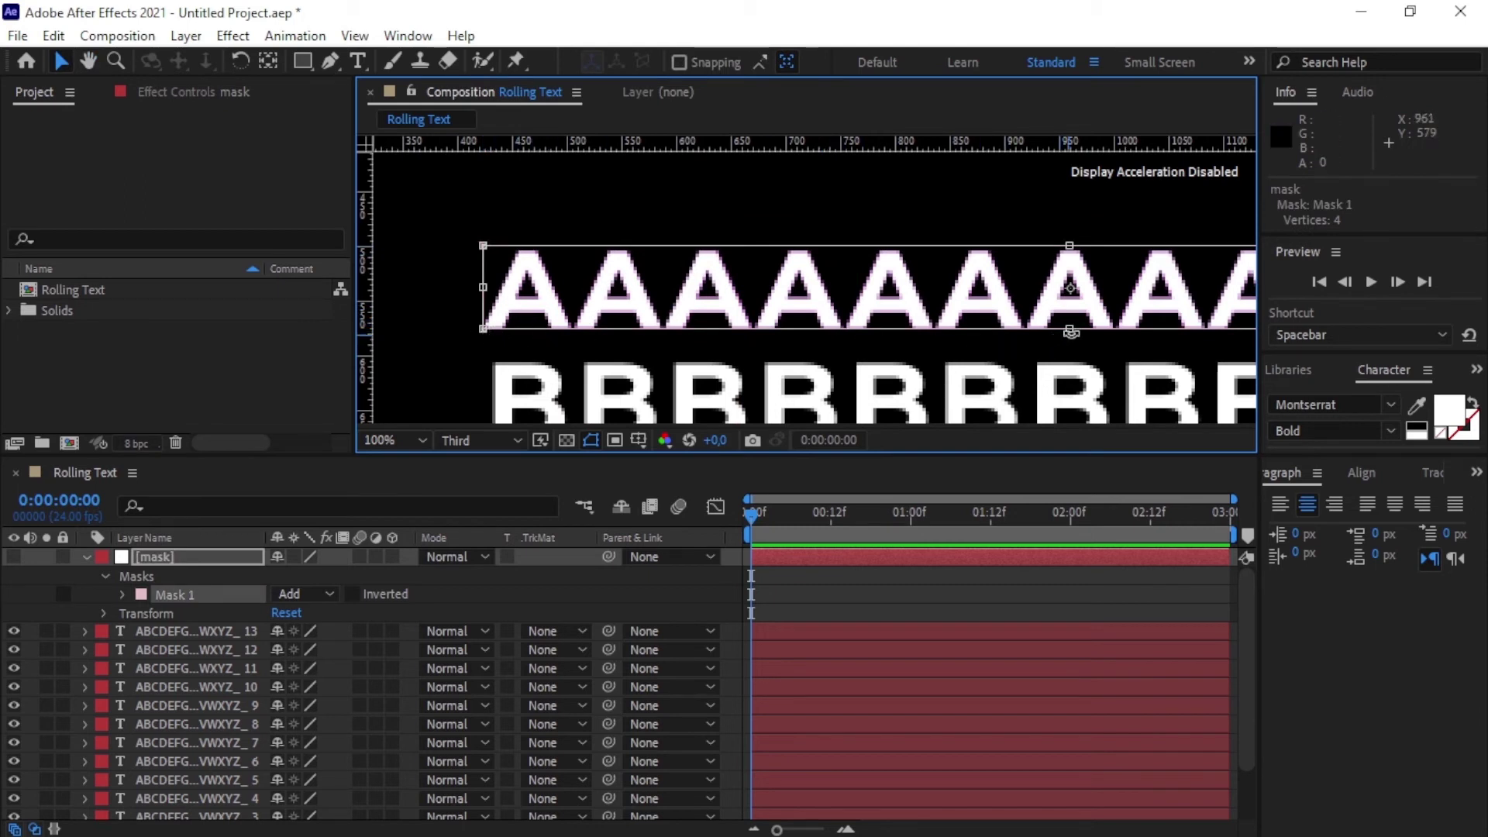
pyautogui.moveTo(1071, 331); pyautogui.dragTo(1072, 336)
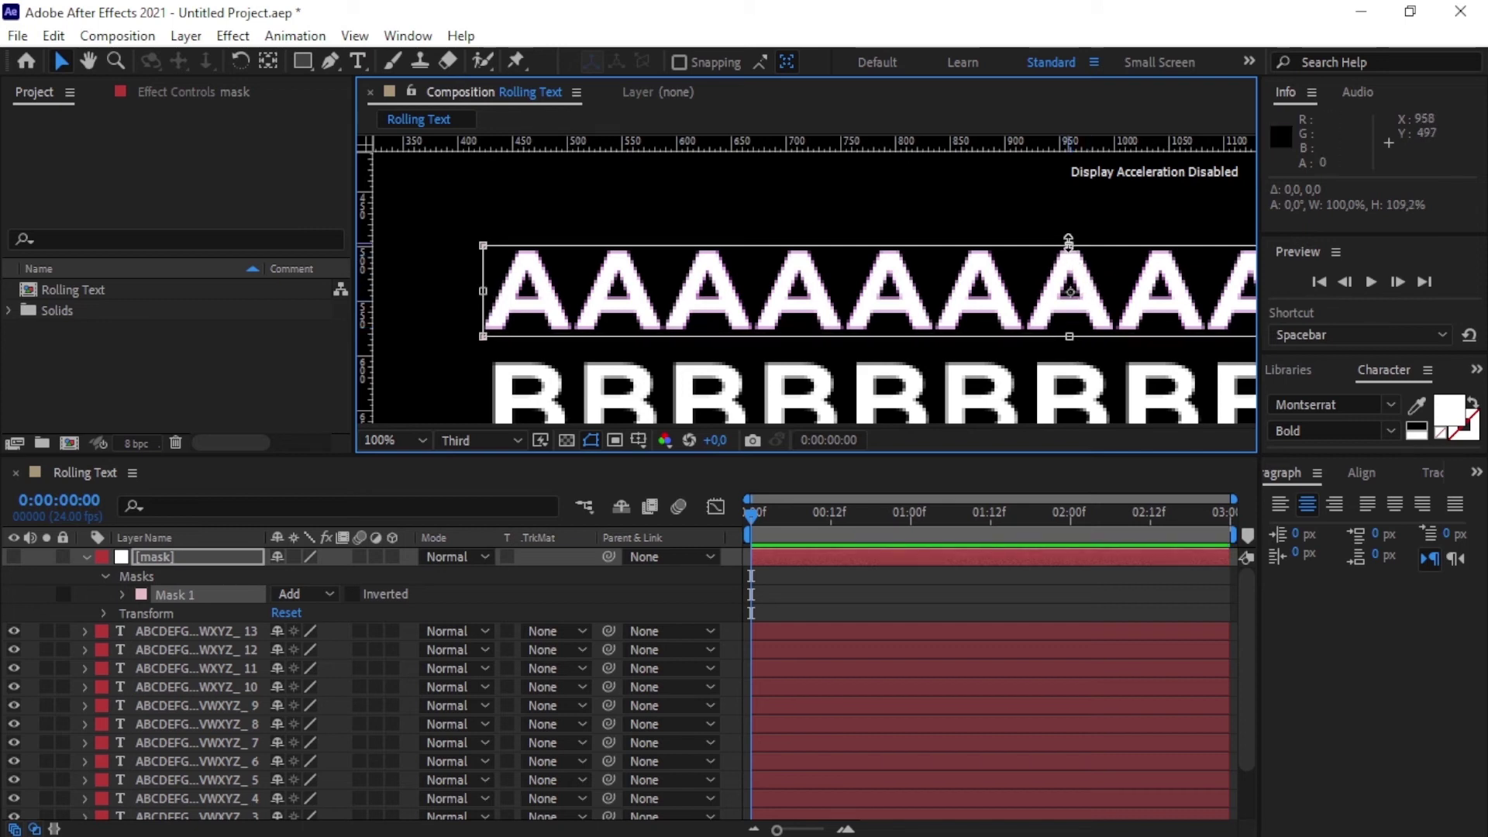
pyautogui.moveTo(1069, 245); pyautogui.dragTo(1071, 247)
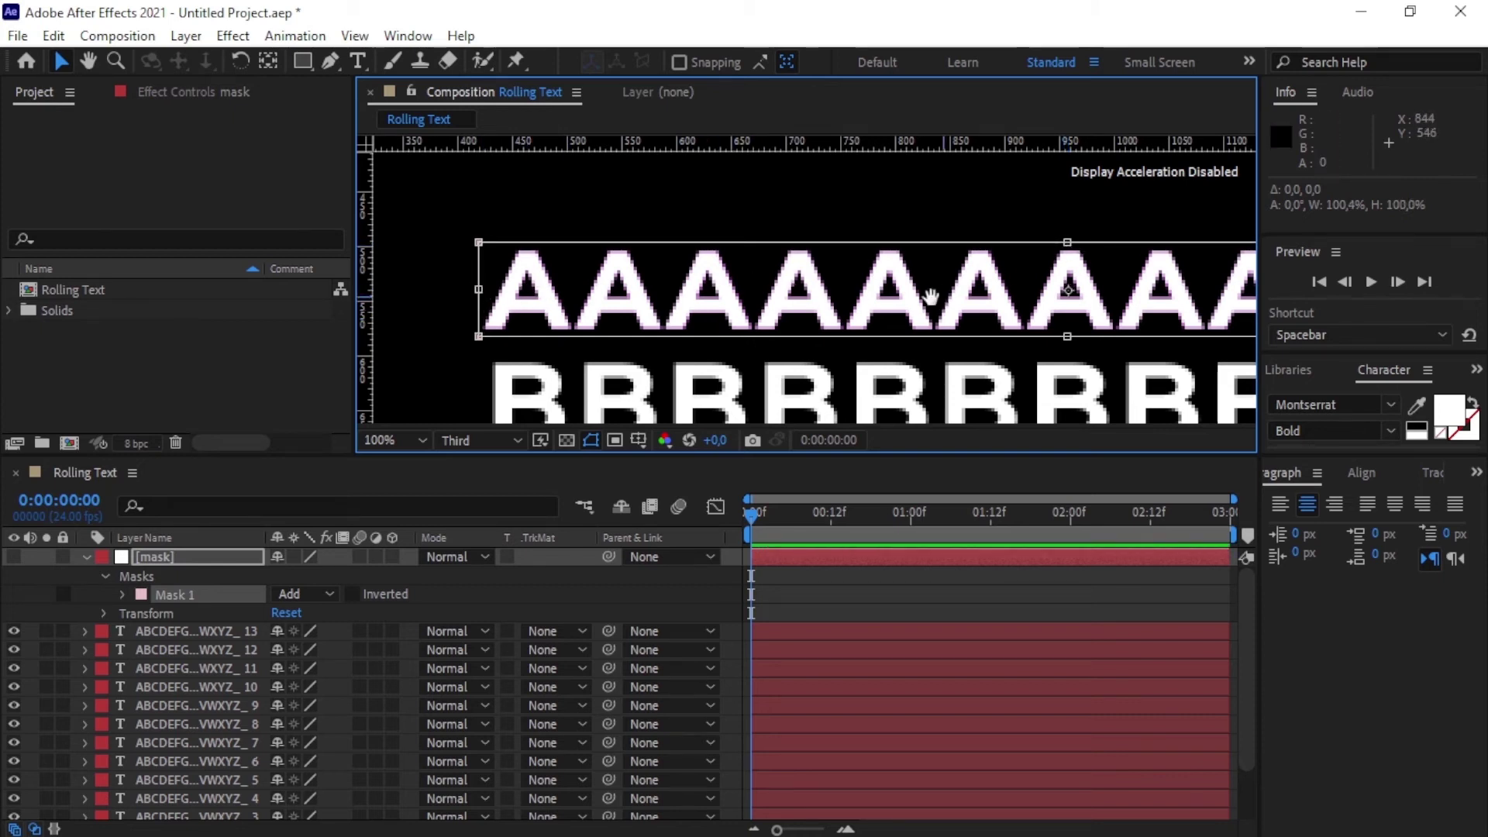
# Extend the right edge of Mask 1 to about 1500 px horizontally so the last A has a small margin.
pyautogui.press('h')
pyautogui.moveTo(934, 299); pyautogui.dragTo(397, 297)
pyautogui.press('v')
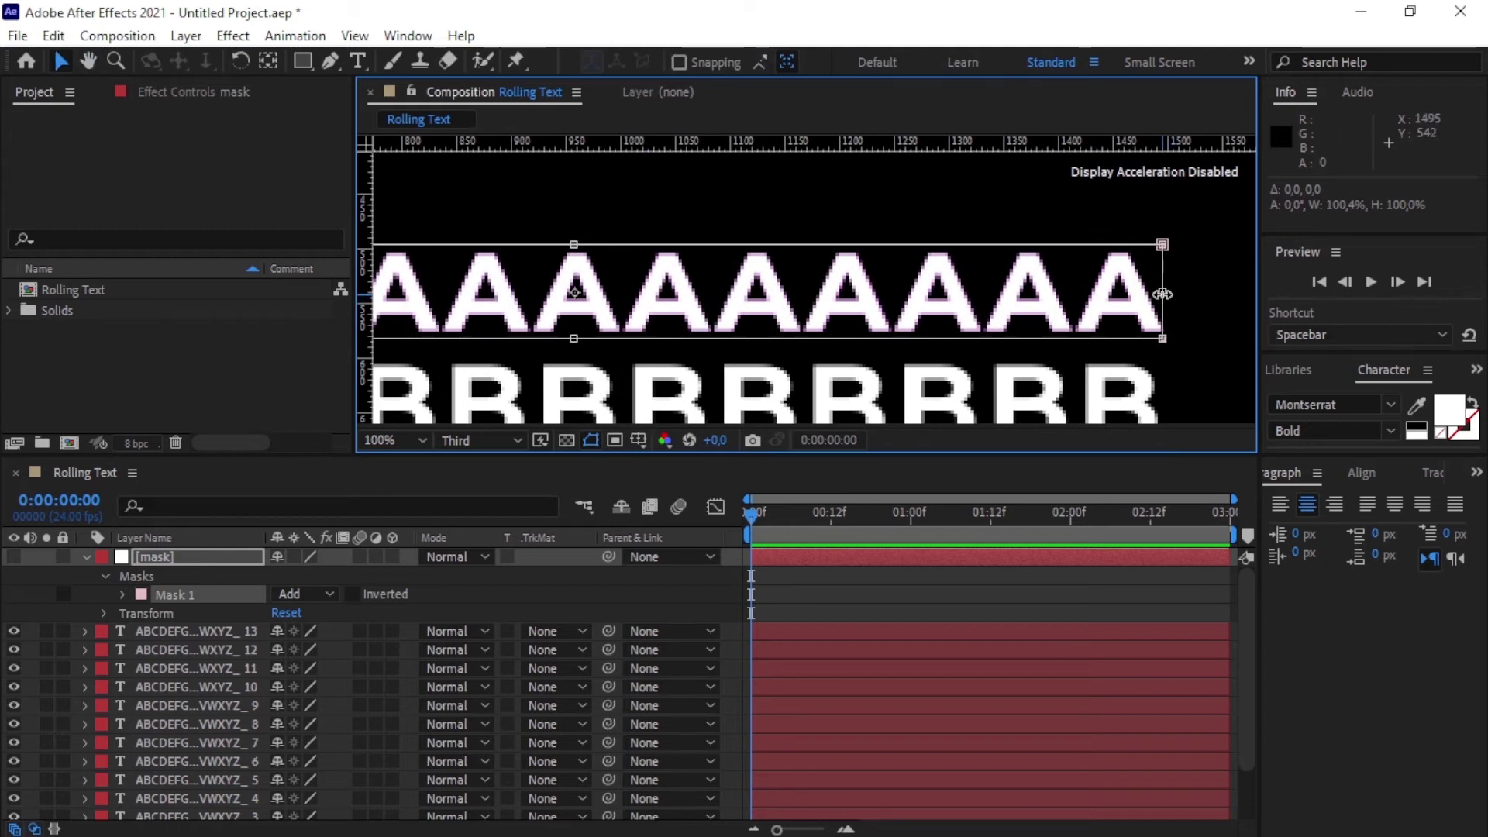
pyautogui.moveTo(1163, 294); pyautogui.dragTo(1169, 296)
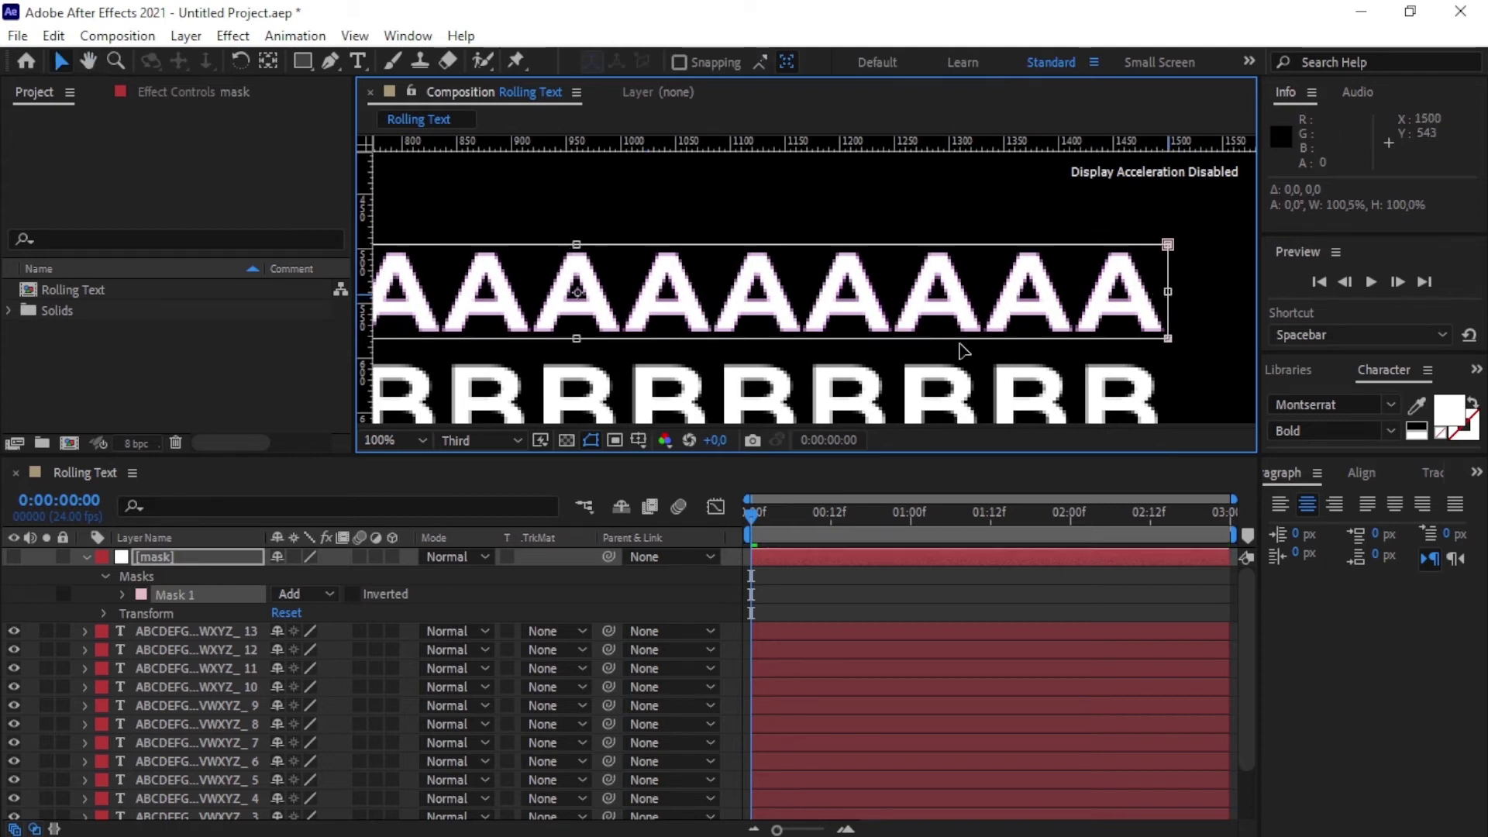
pyautogui.press('h')
pyautogui.moveTo(509, 310); pyautogui.dragTo(828, 306)
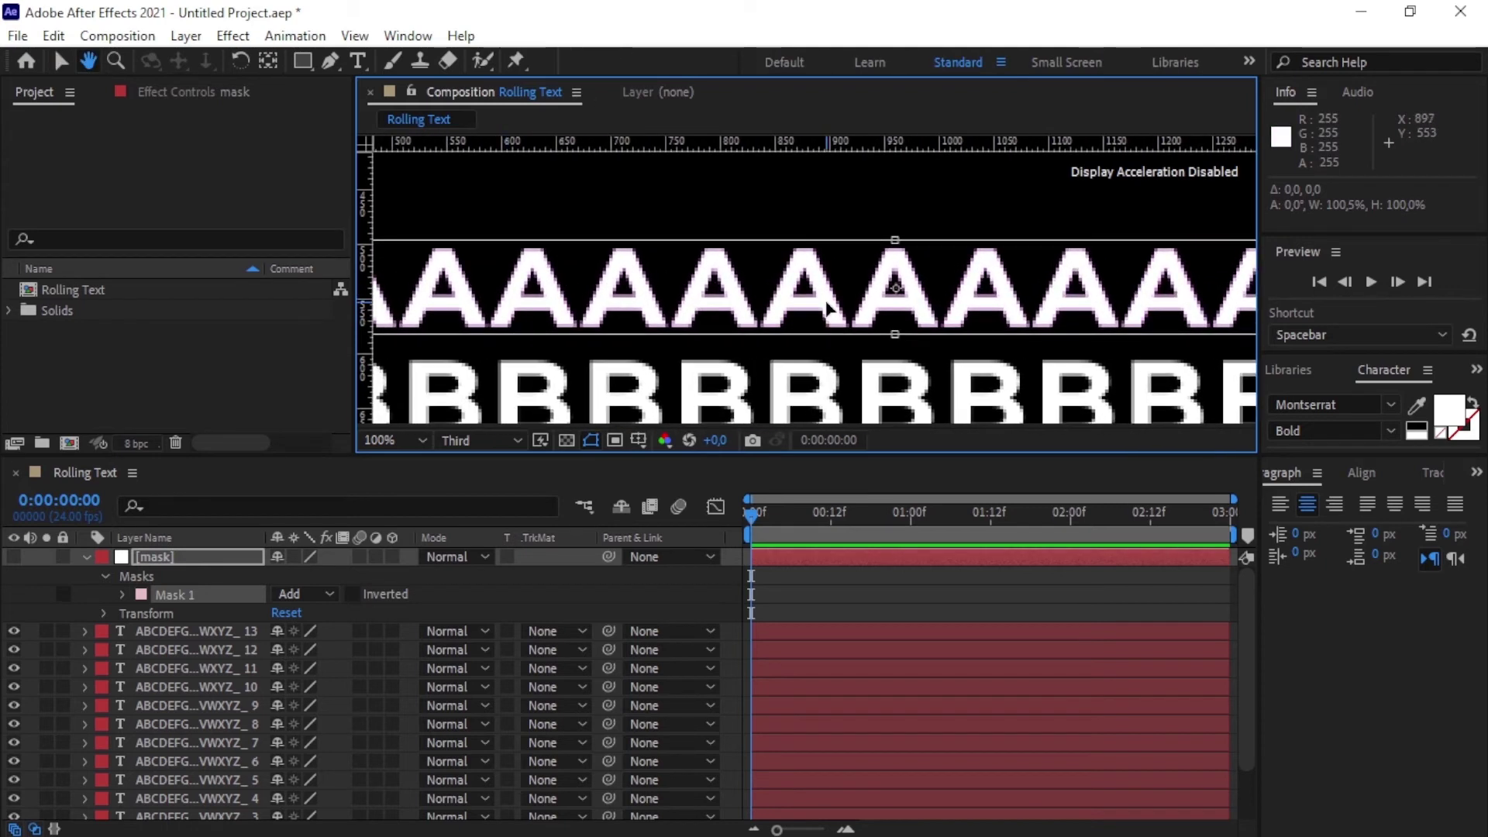
pyautogui.press('v')
pyautogui.press(',')
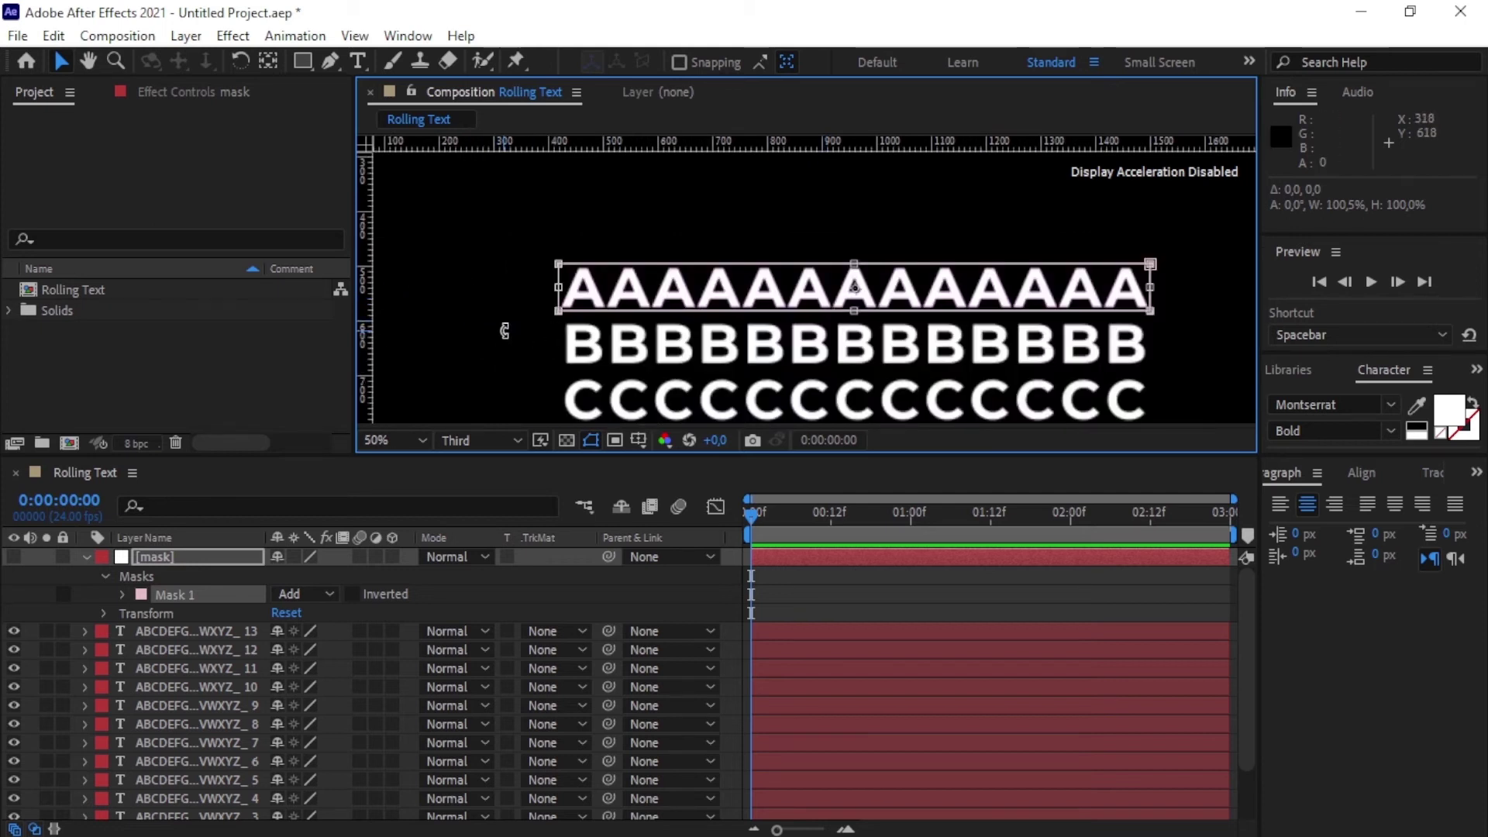
pyautogui.click(183, 558)
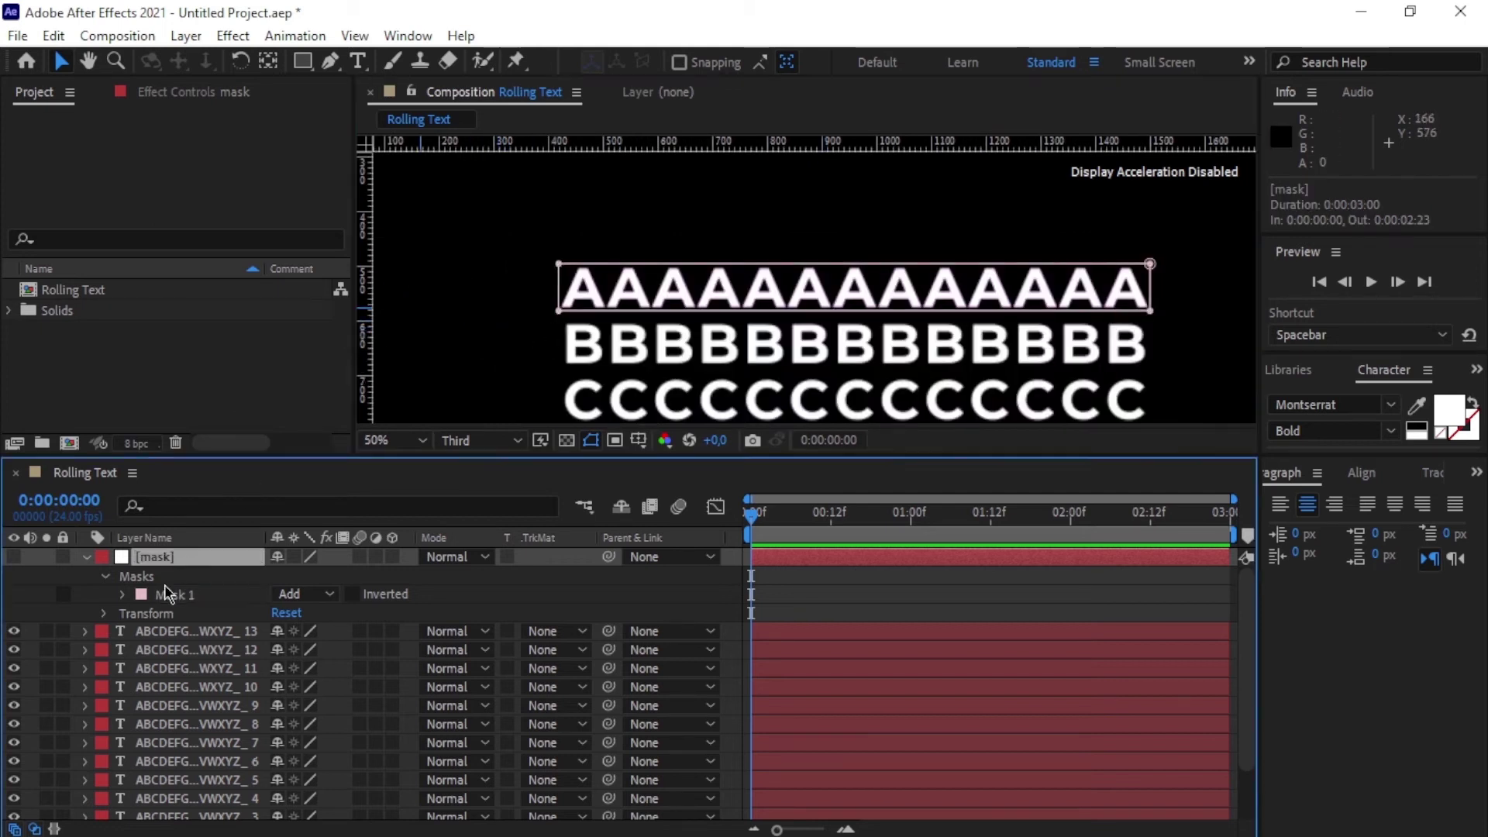
pyautogui.click(167, 632)
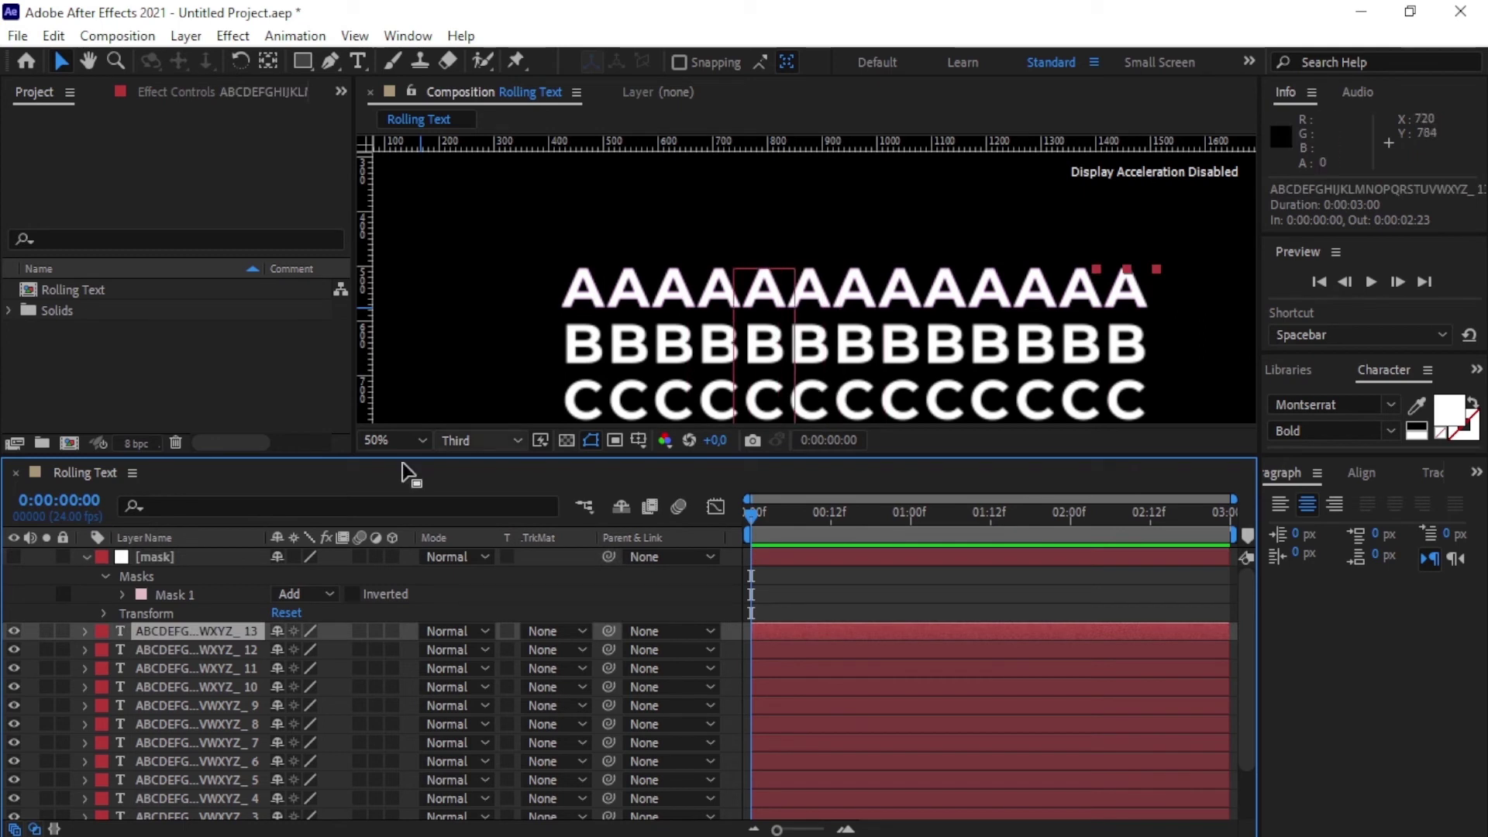
pyautogui.click(163, 566)
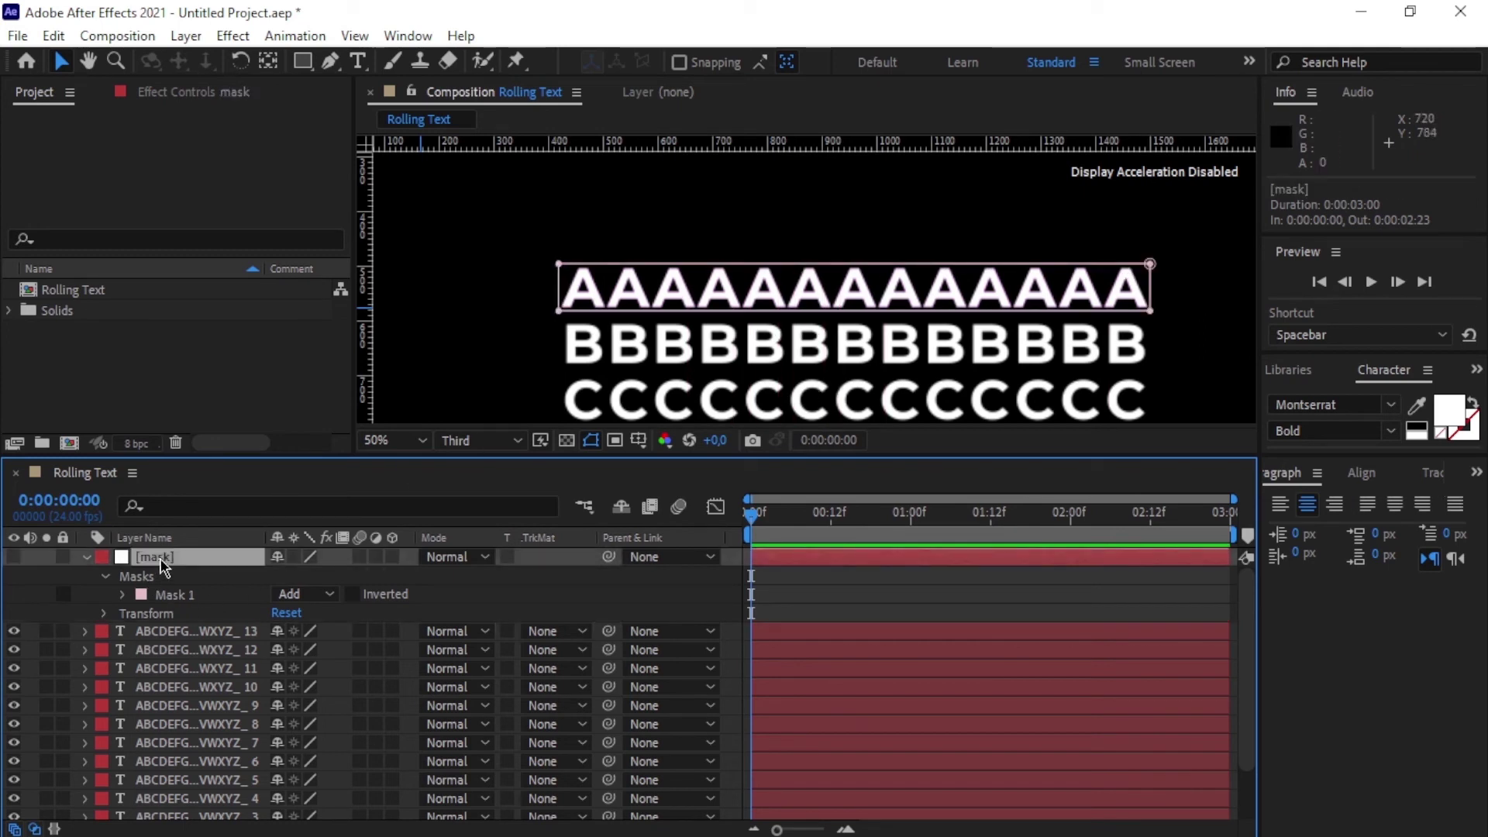
pyautogui.click(178, 632)
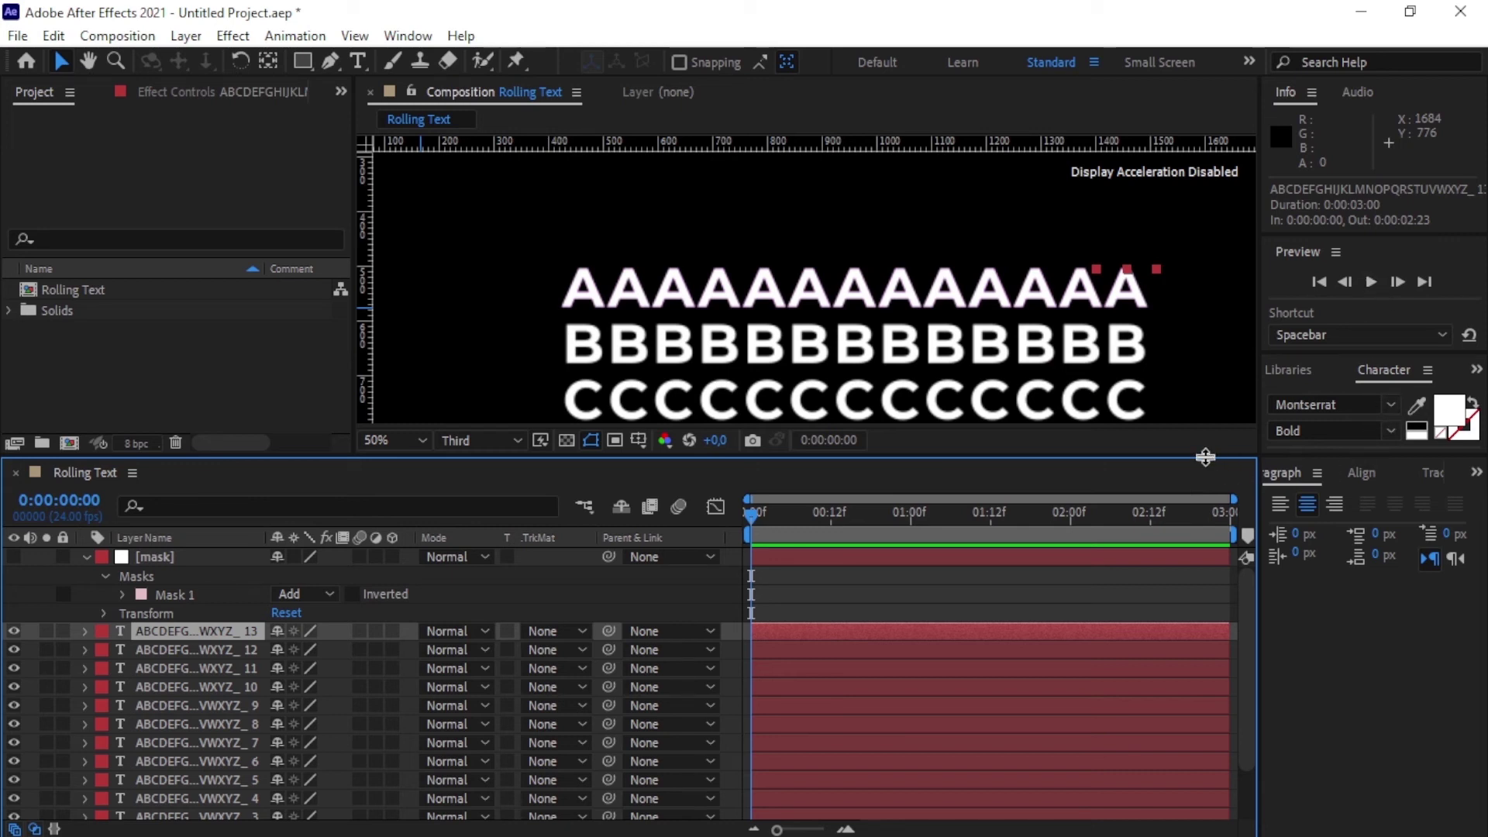
# Hide the reference text layer of thirteen A's at the end of the layer stack.
pyautogui.moveTo(1209, 461); pyautogui.dragTo(1196, 551)
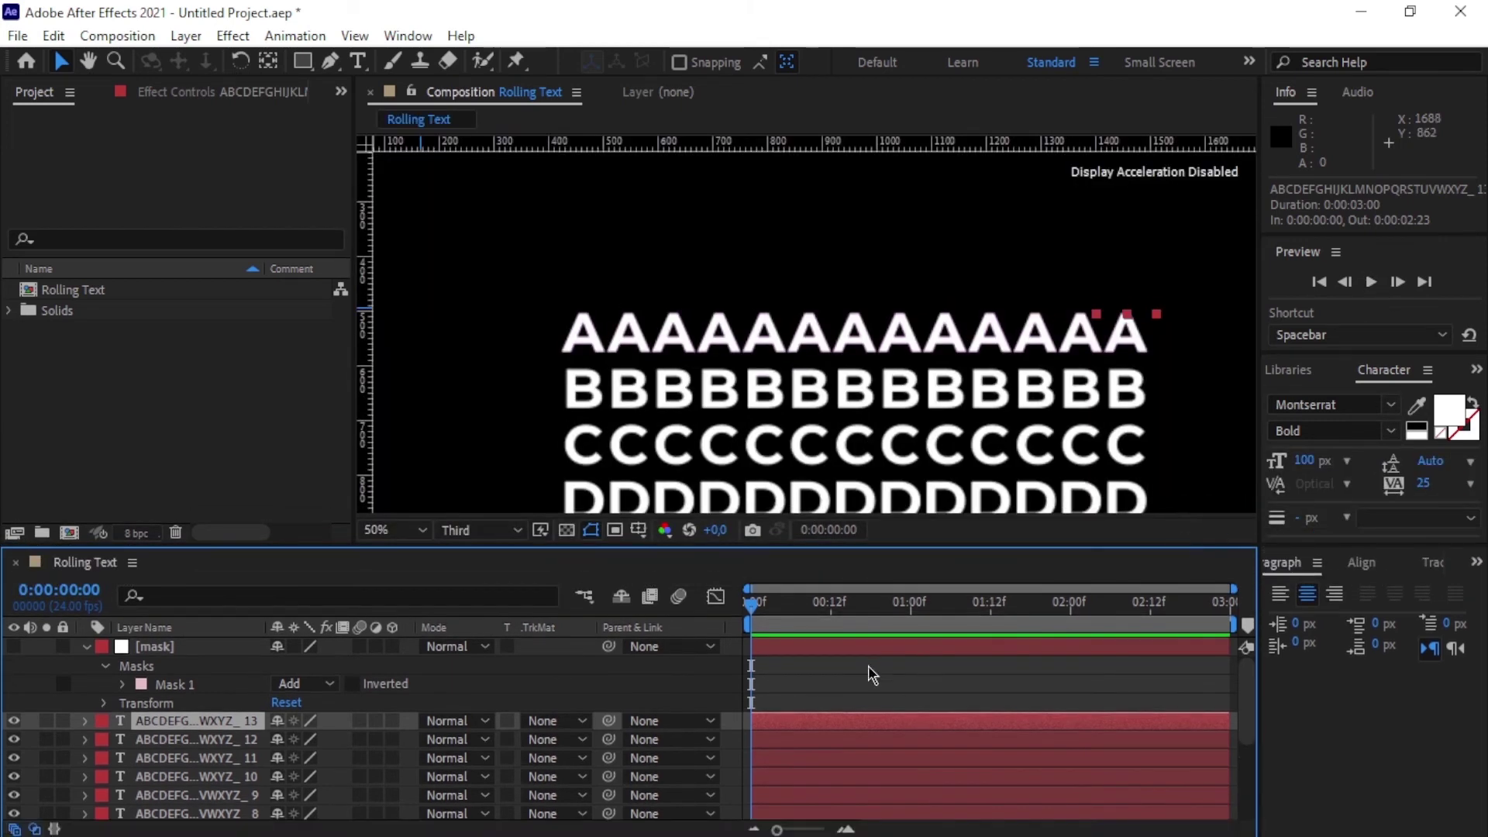
pyautogui.scroll(-4, 600, 688)
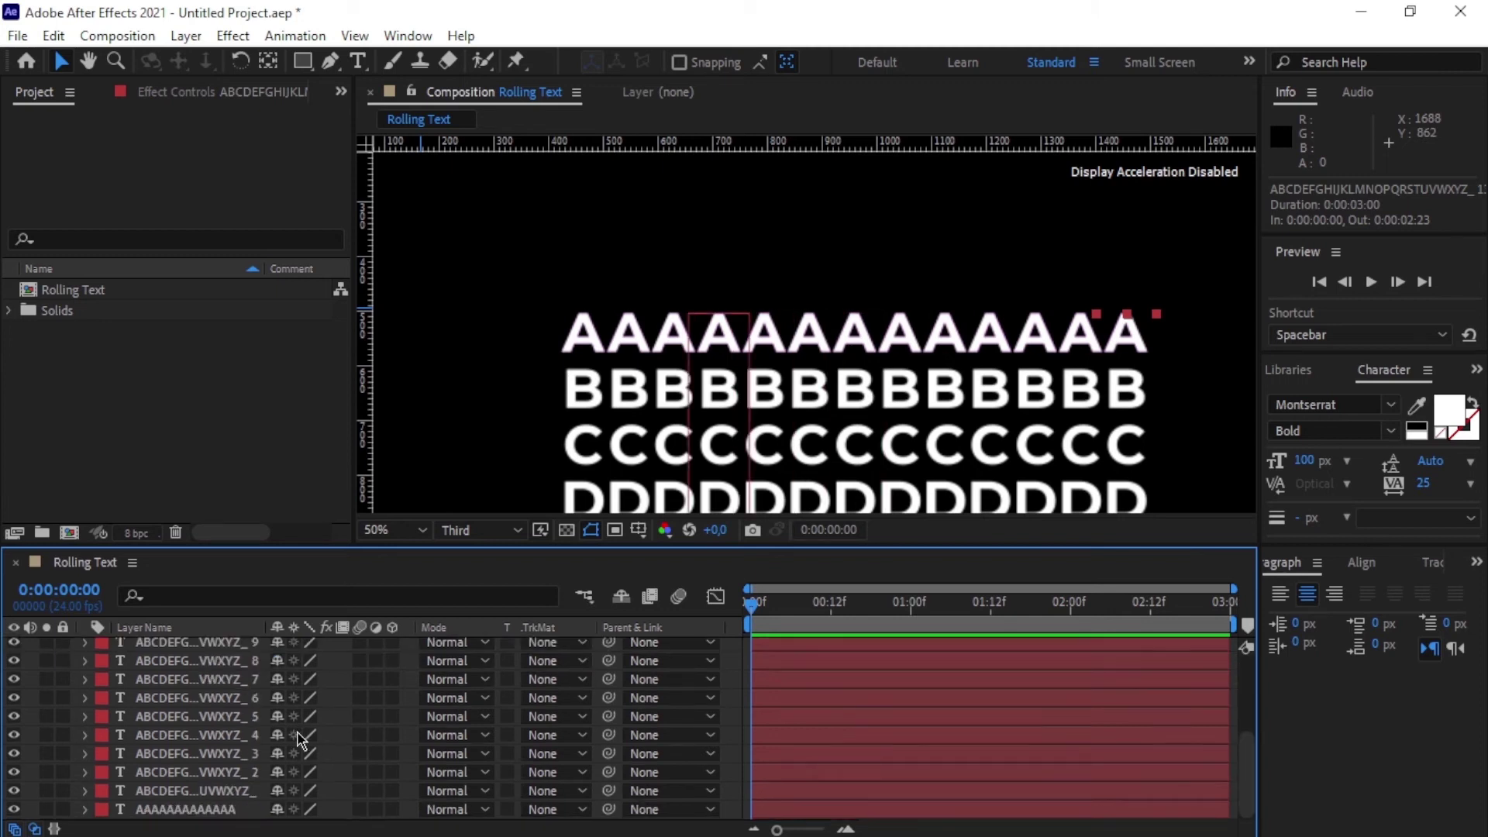
pyautogui.click(159, 809)
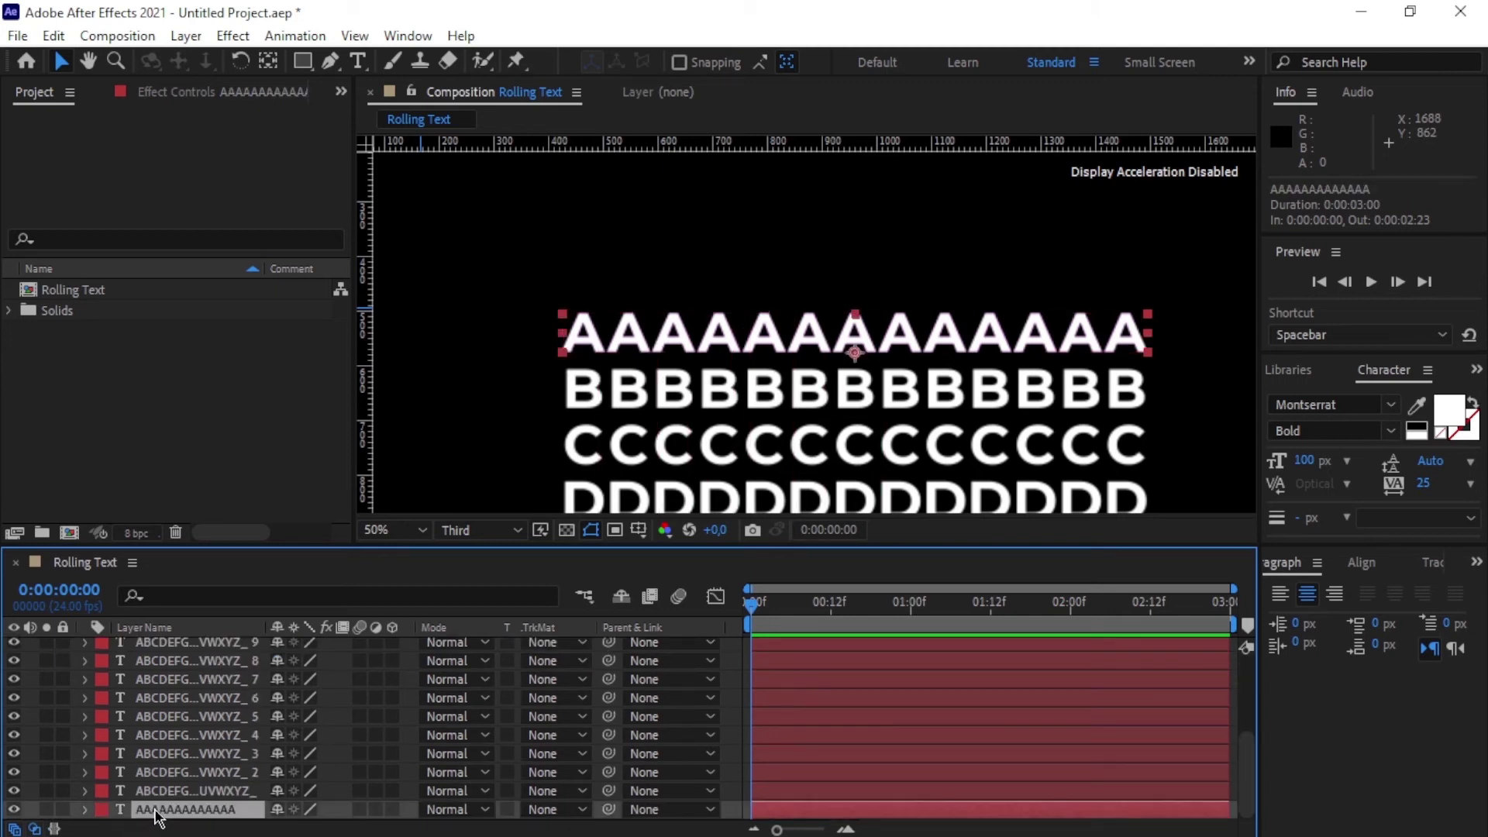
pyautogui.click(14, 809)
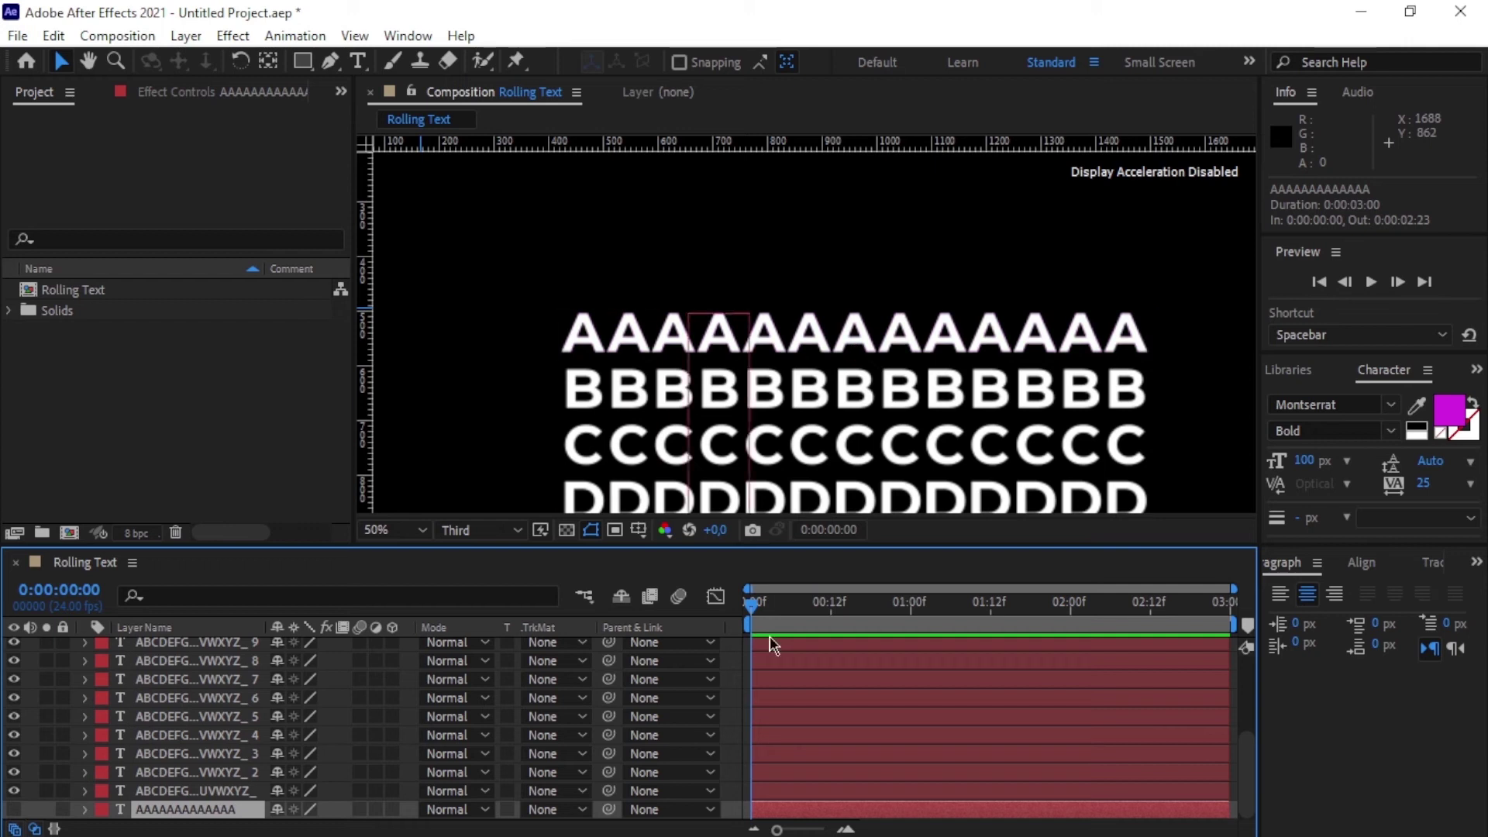
# Collapse the mask layer's properties and apply the Set Matte effect to alphabet column layer 13.
pyautogui.scroll(4, 364, 690)
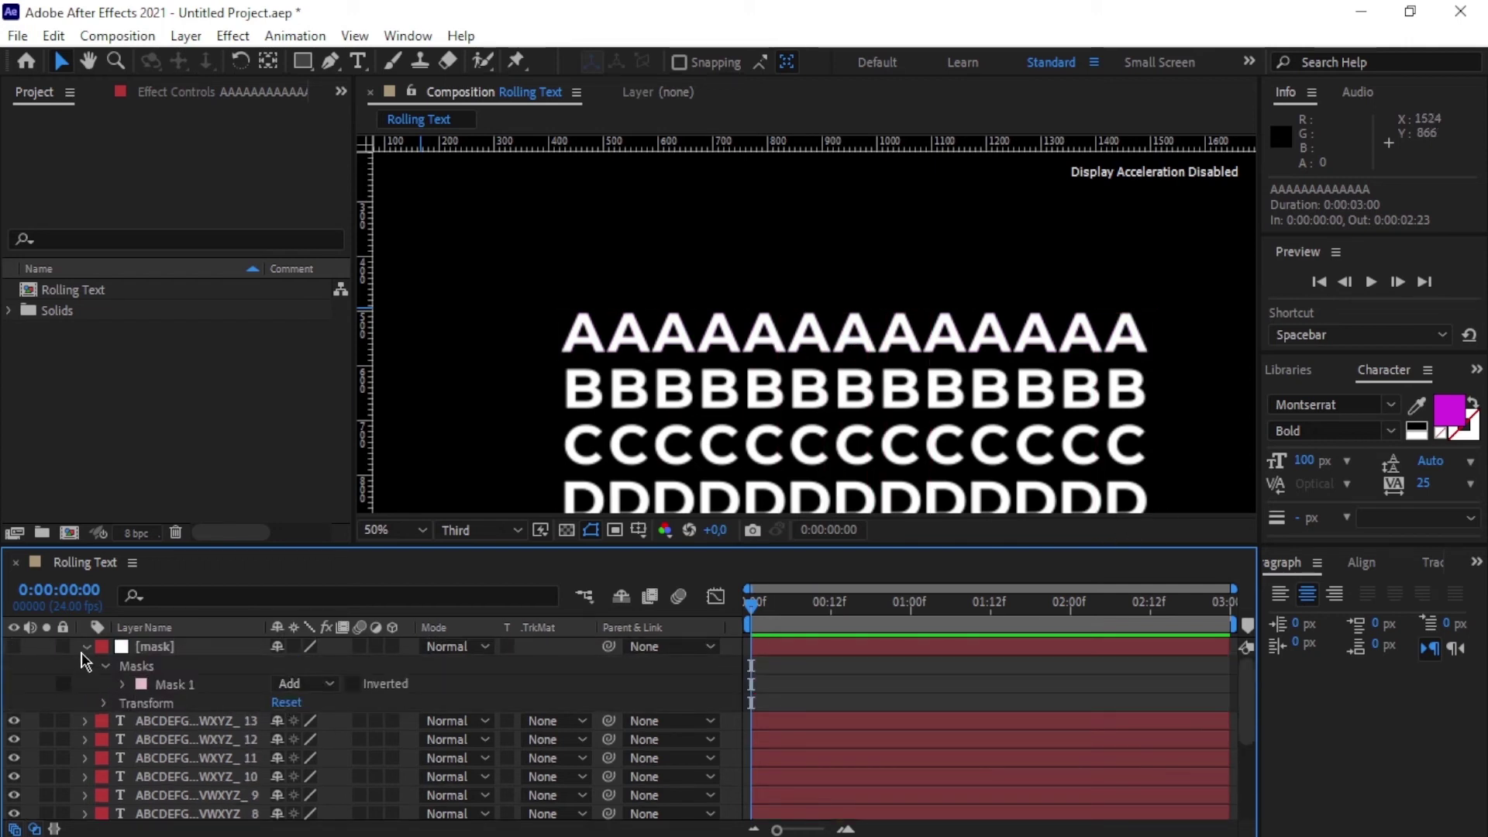
pyautogui.click(85, 647)
pyautogui.click(164, 665)
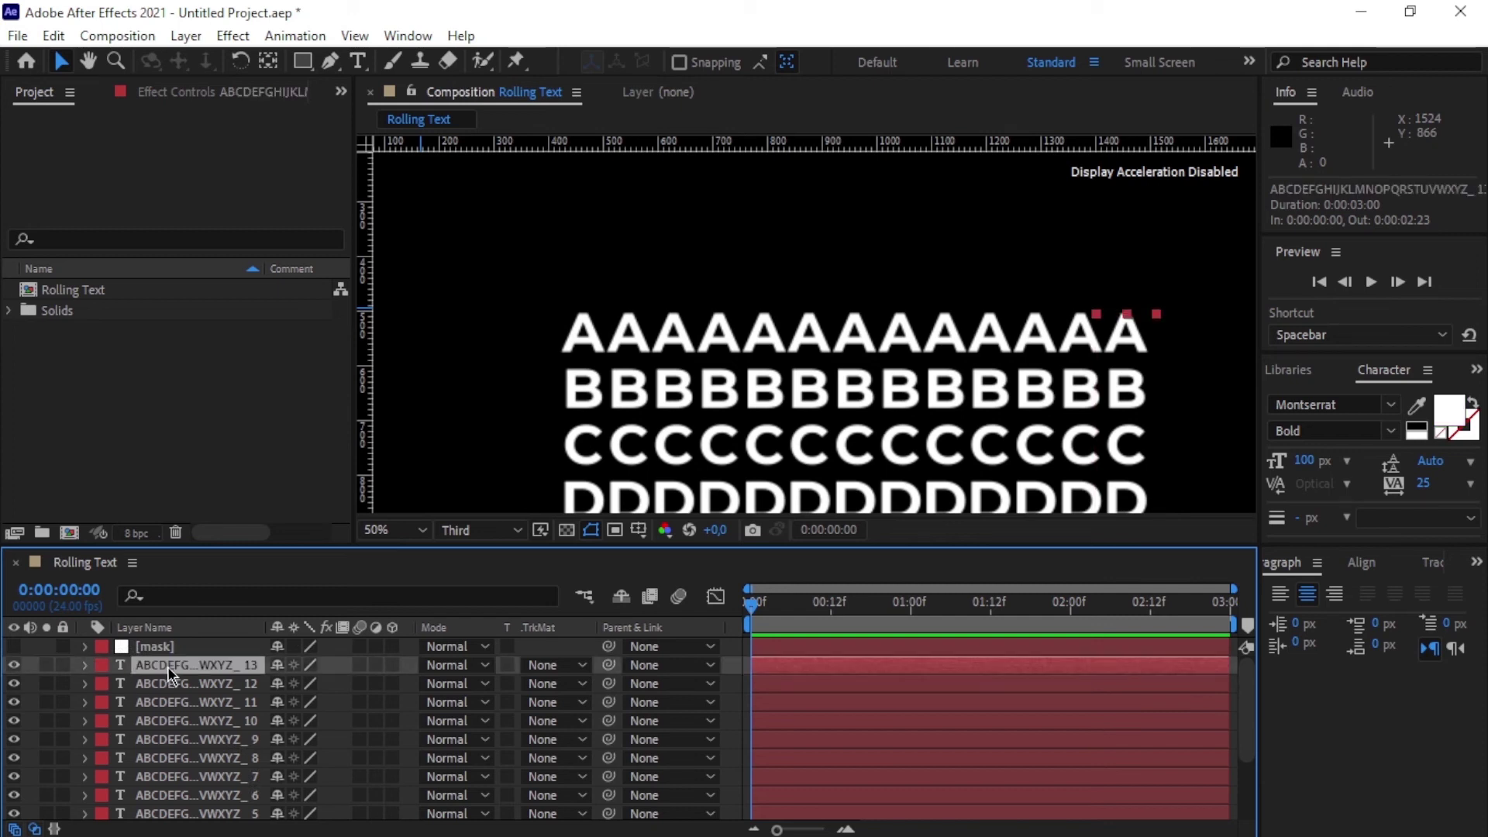
pyautogui.click(1476, 369)
pyautogui.click(1411, 397)
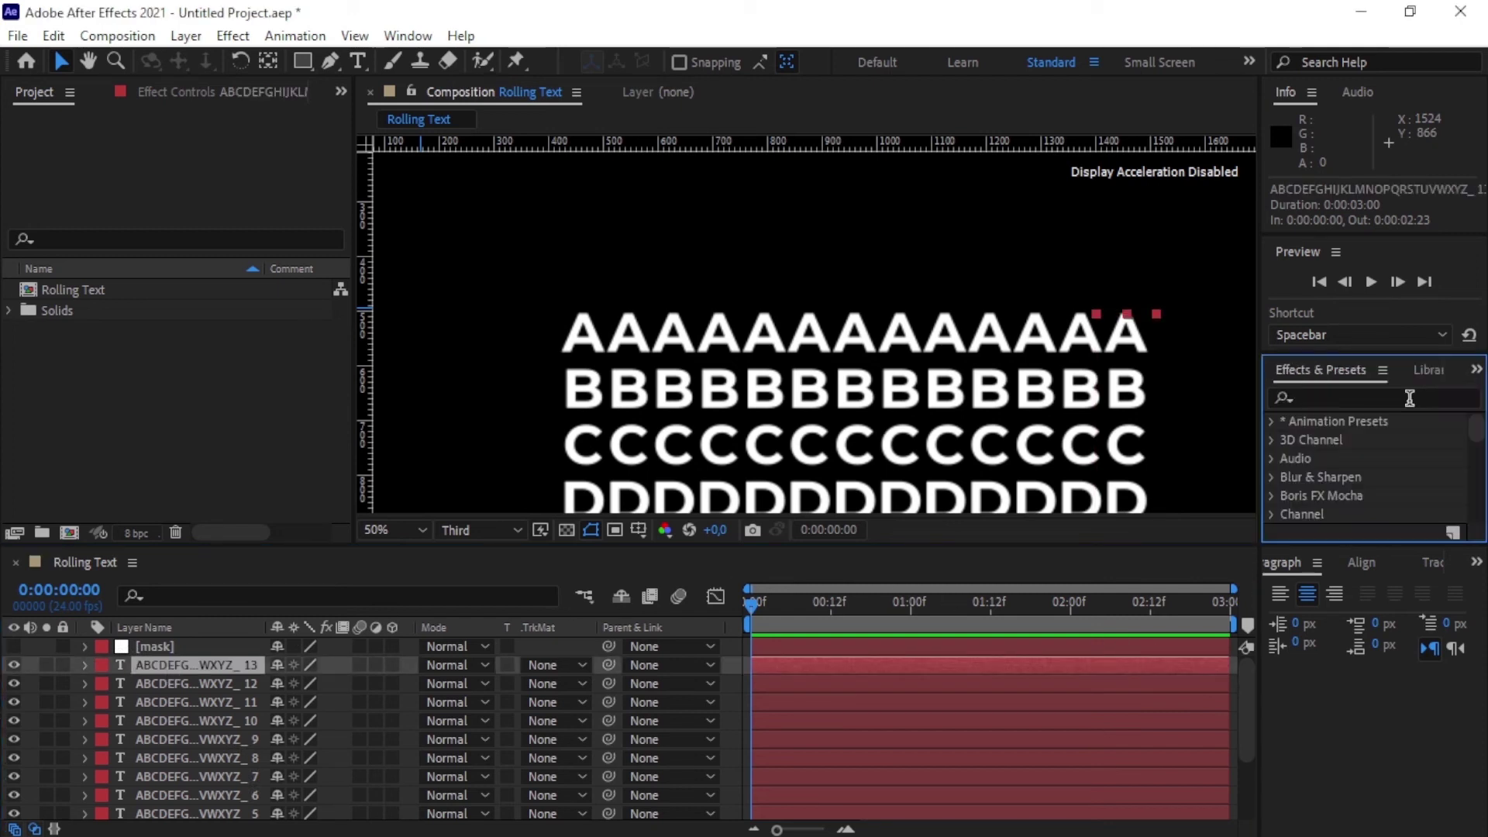
pyautogui.click(1389, 397)
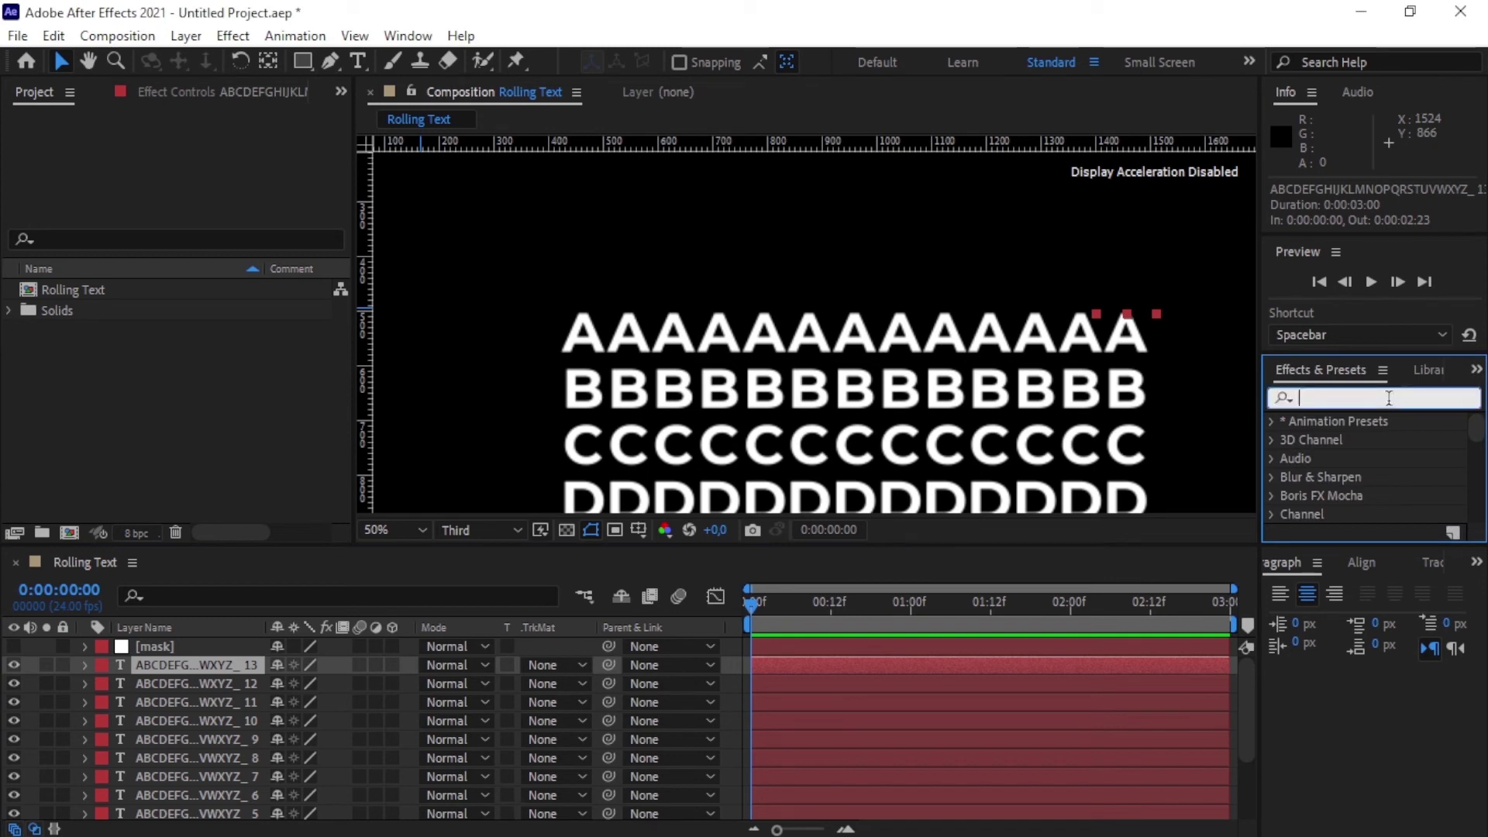
pyautogui.write('setr')
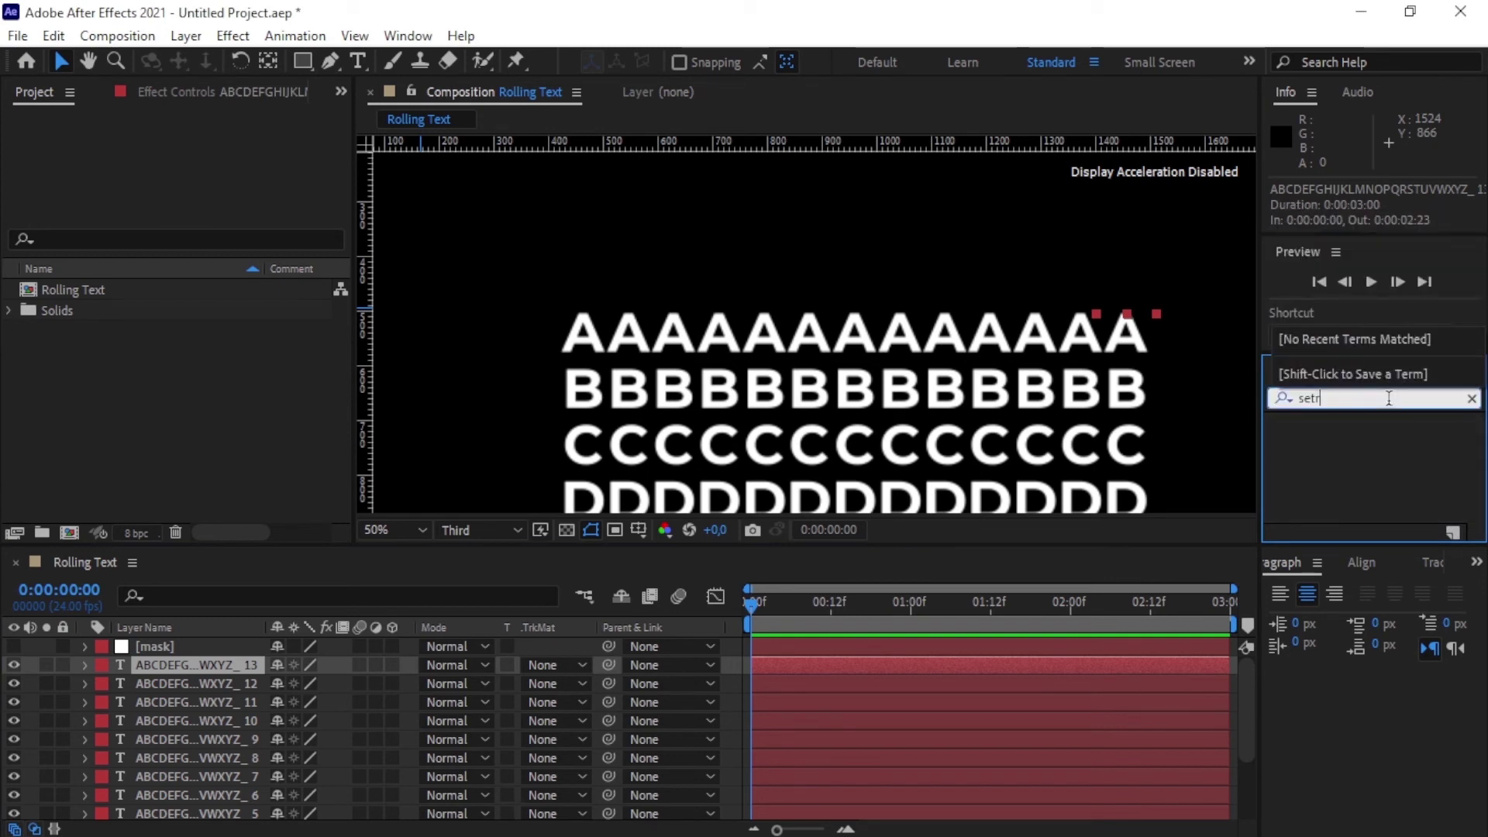
pyautogui.press('BackSpace')
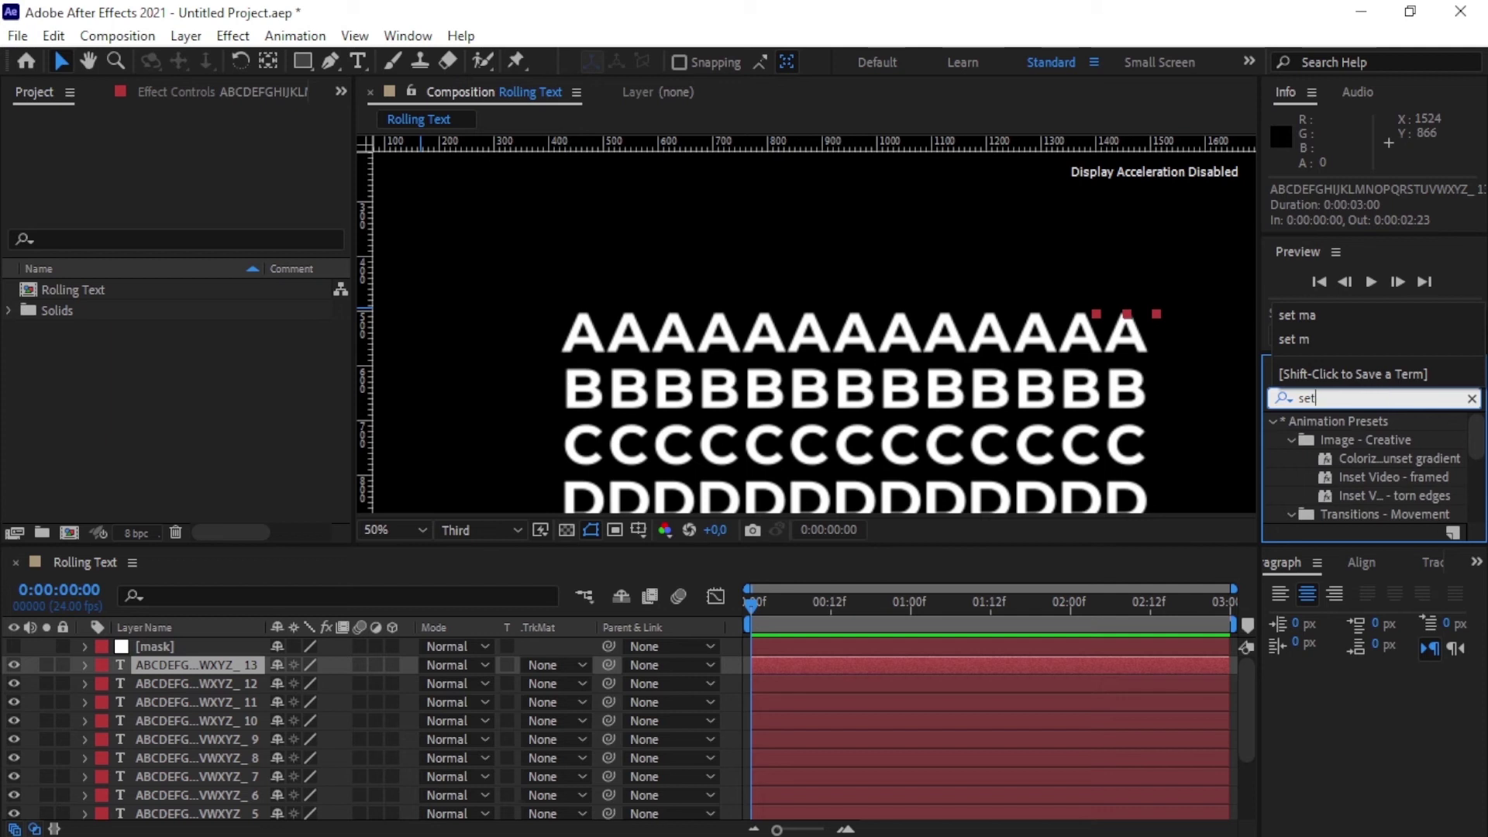
pyautogui.write('mat')
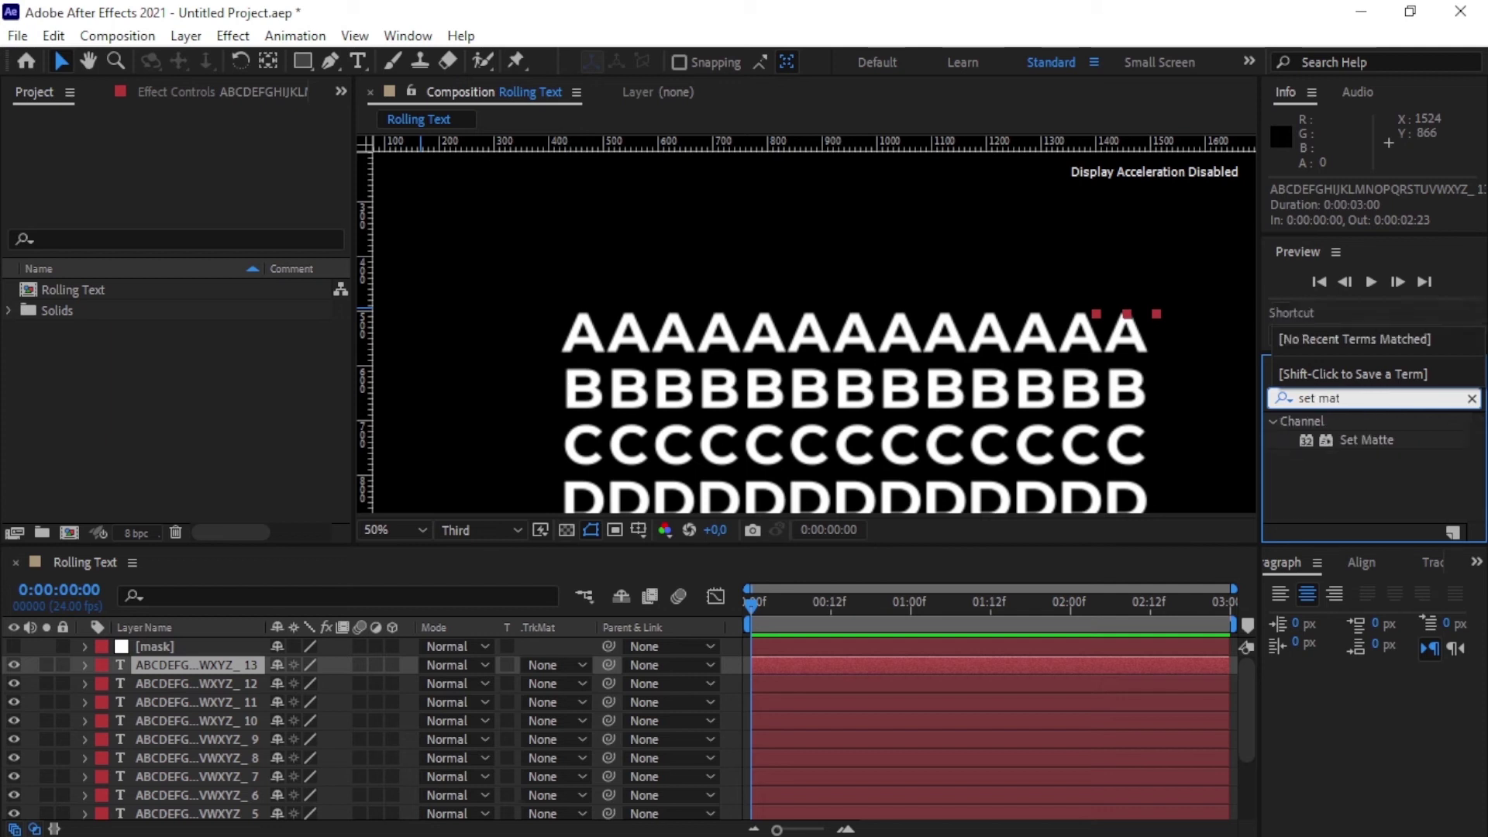
pyautogui.click(1367, 442)
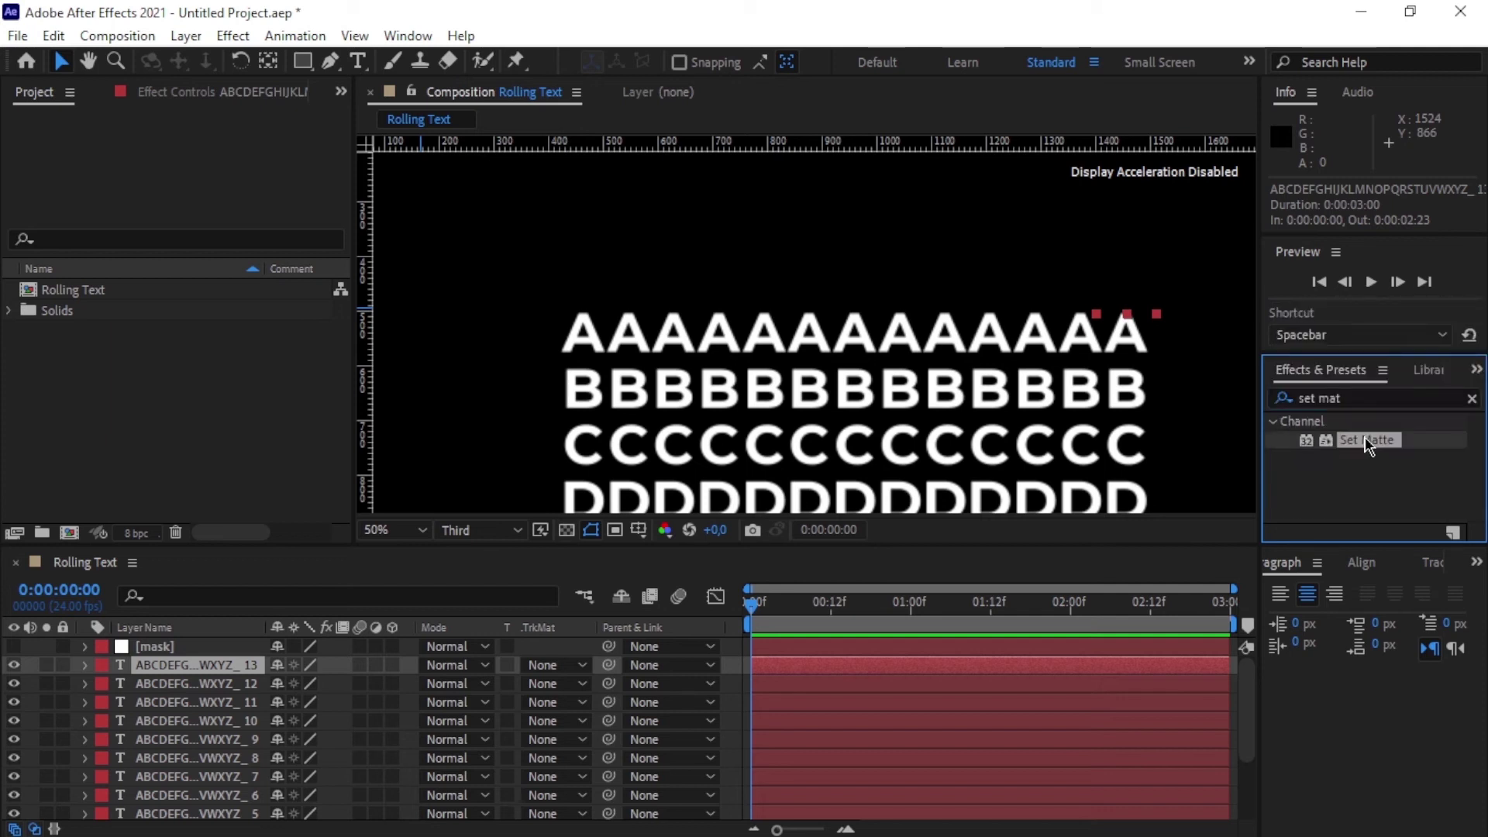
pyautogui.doubleClick(1367, 442)
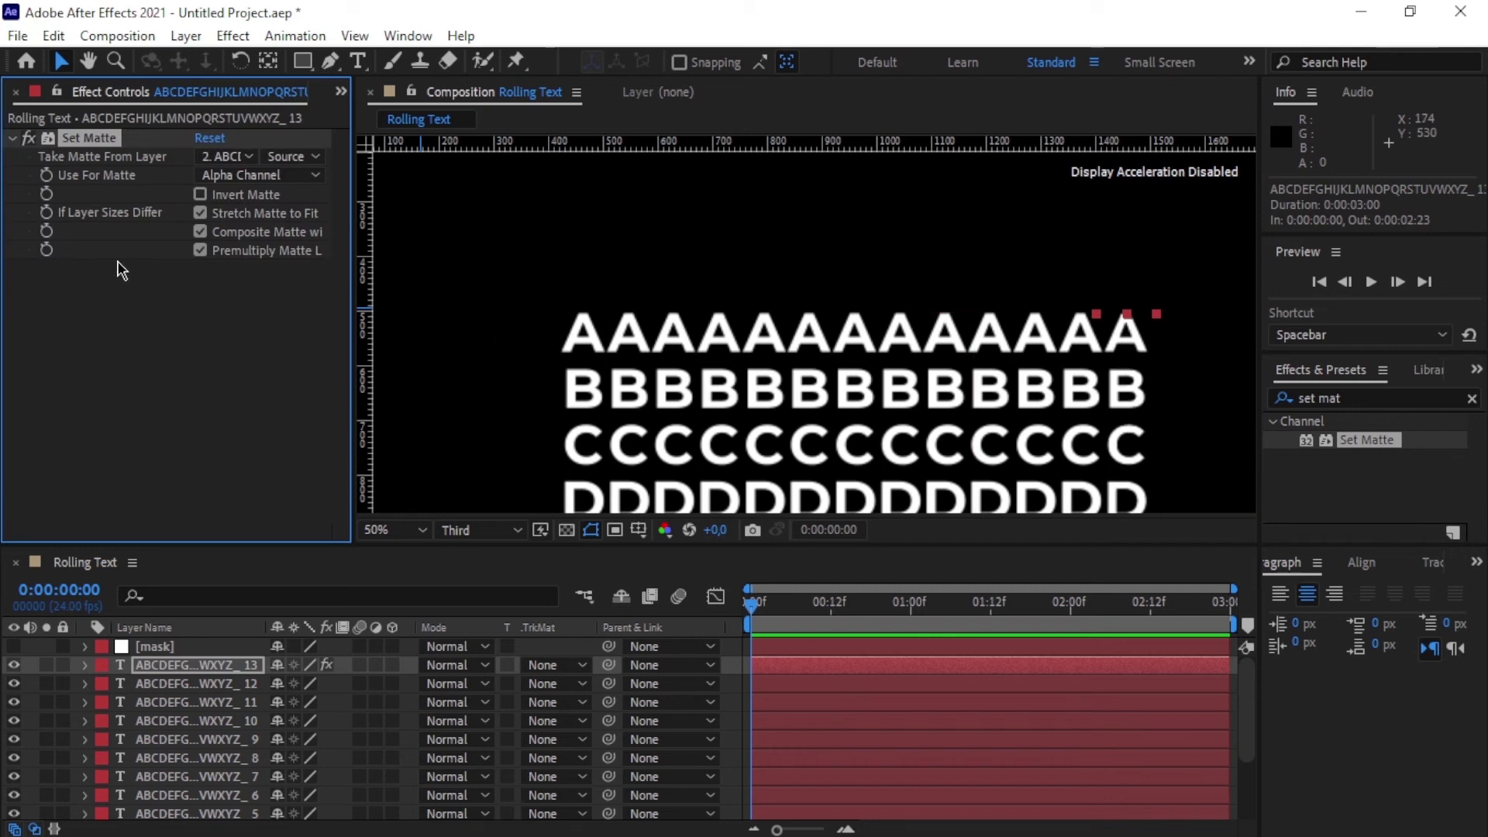
# Set column 13's Set Matte effect to take its matte from the mask layer, using Effects & Masks.
pyautogui.click(238, 156)
pyautogui.click(253, 217)
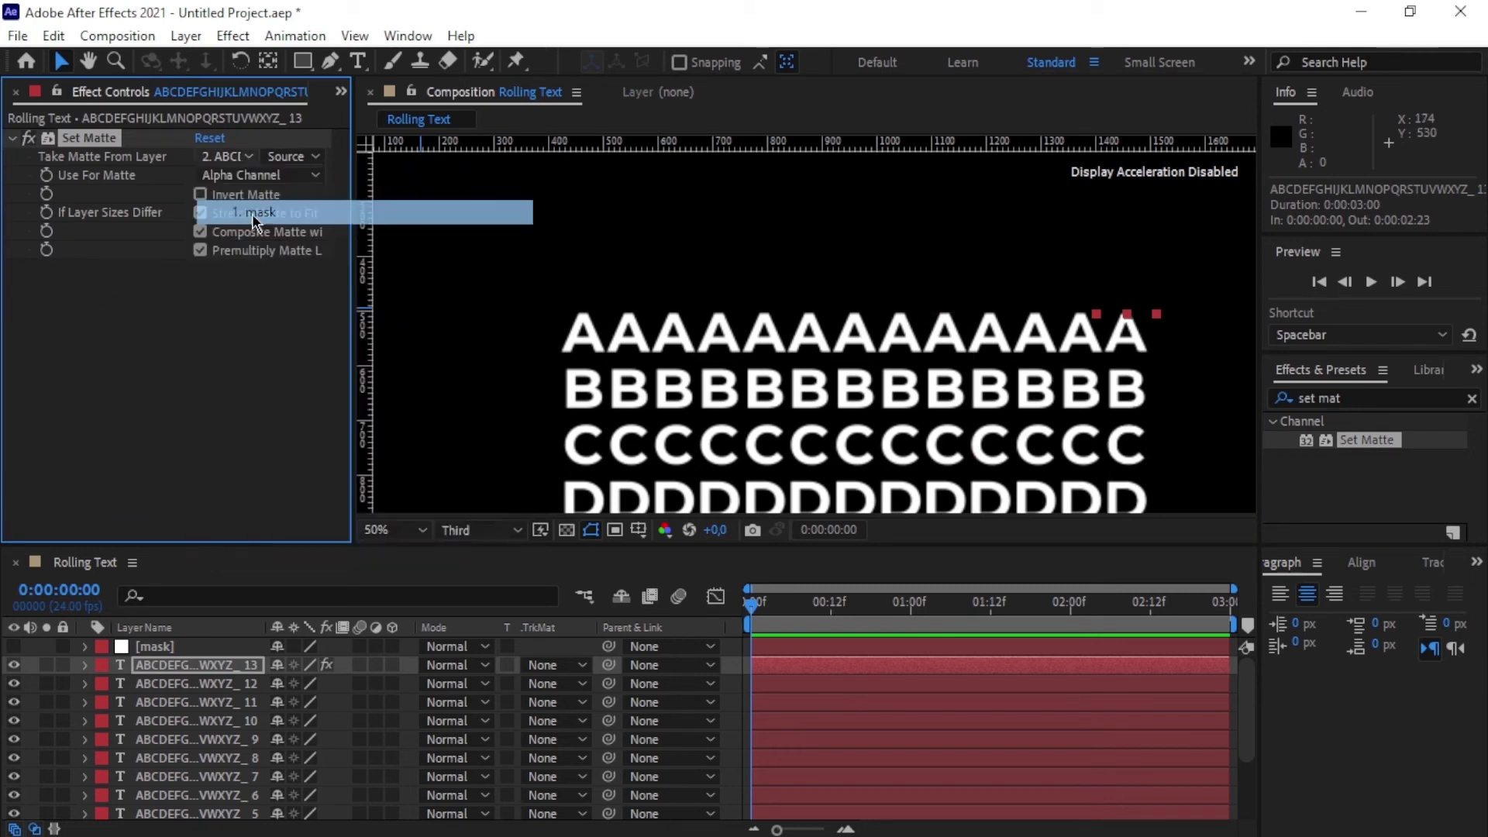
pyautogui.click(291, 156)
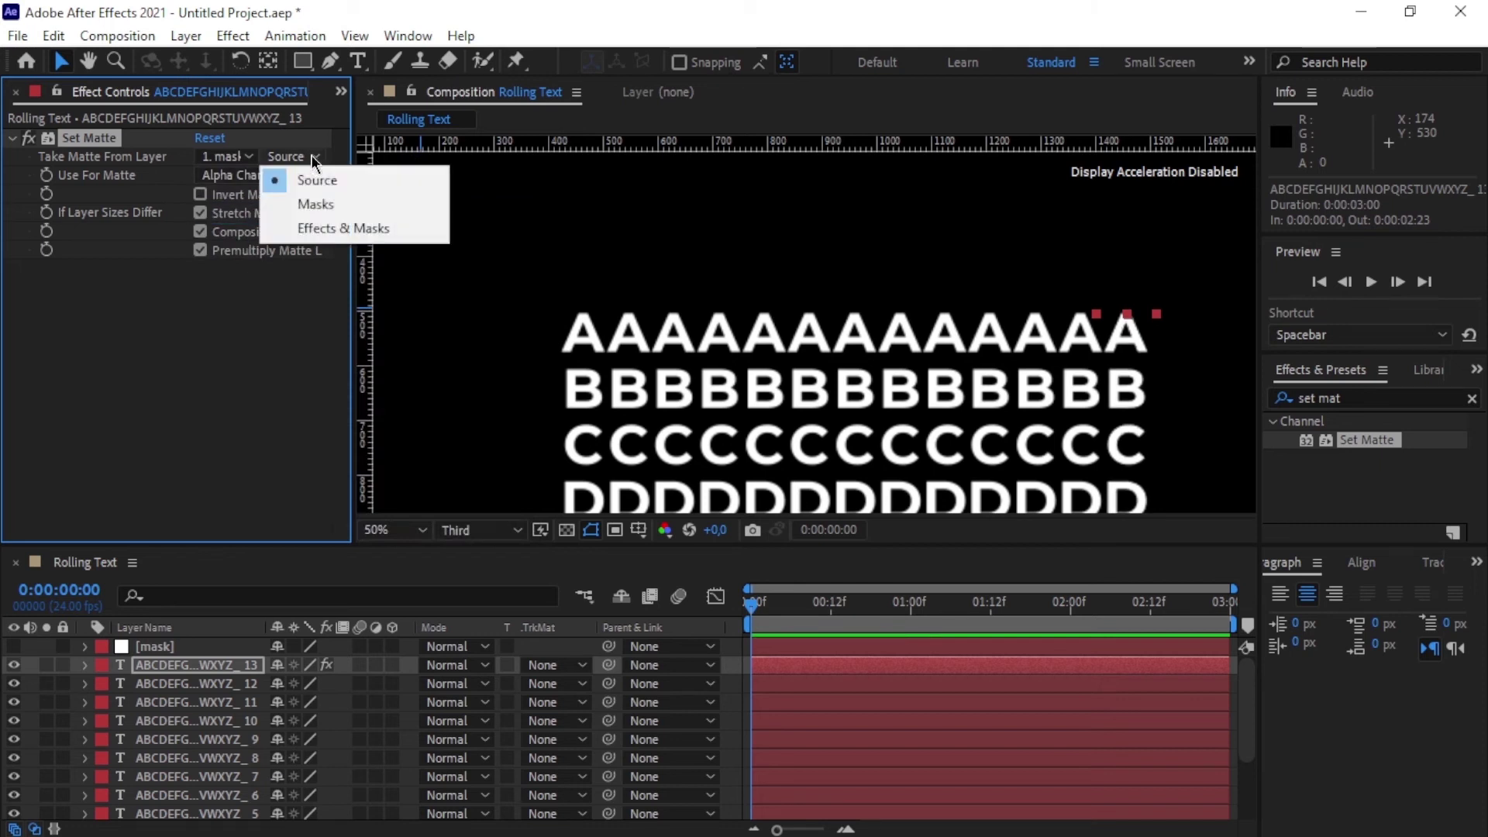
pyautogui.click(323, 225)
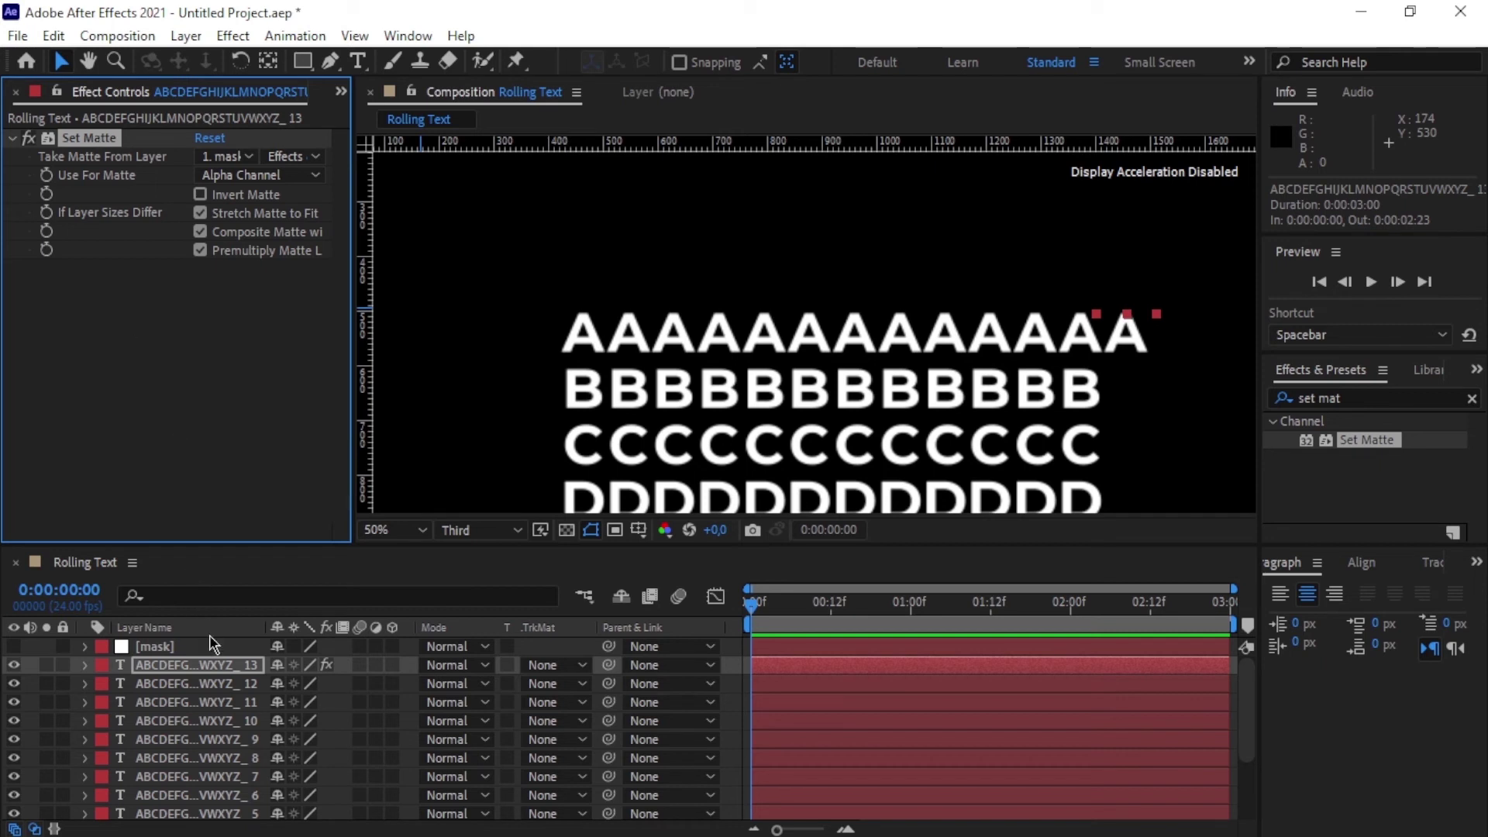
# Apply the same Set Matte effect, with the mask layer as matte, to alphabet column layers 12 and 11.
pyautogui.click(219, 685)
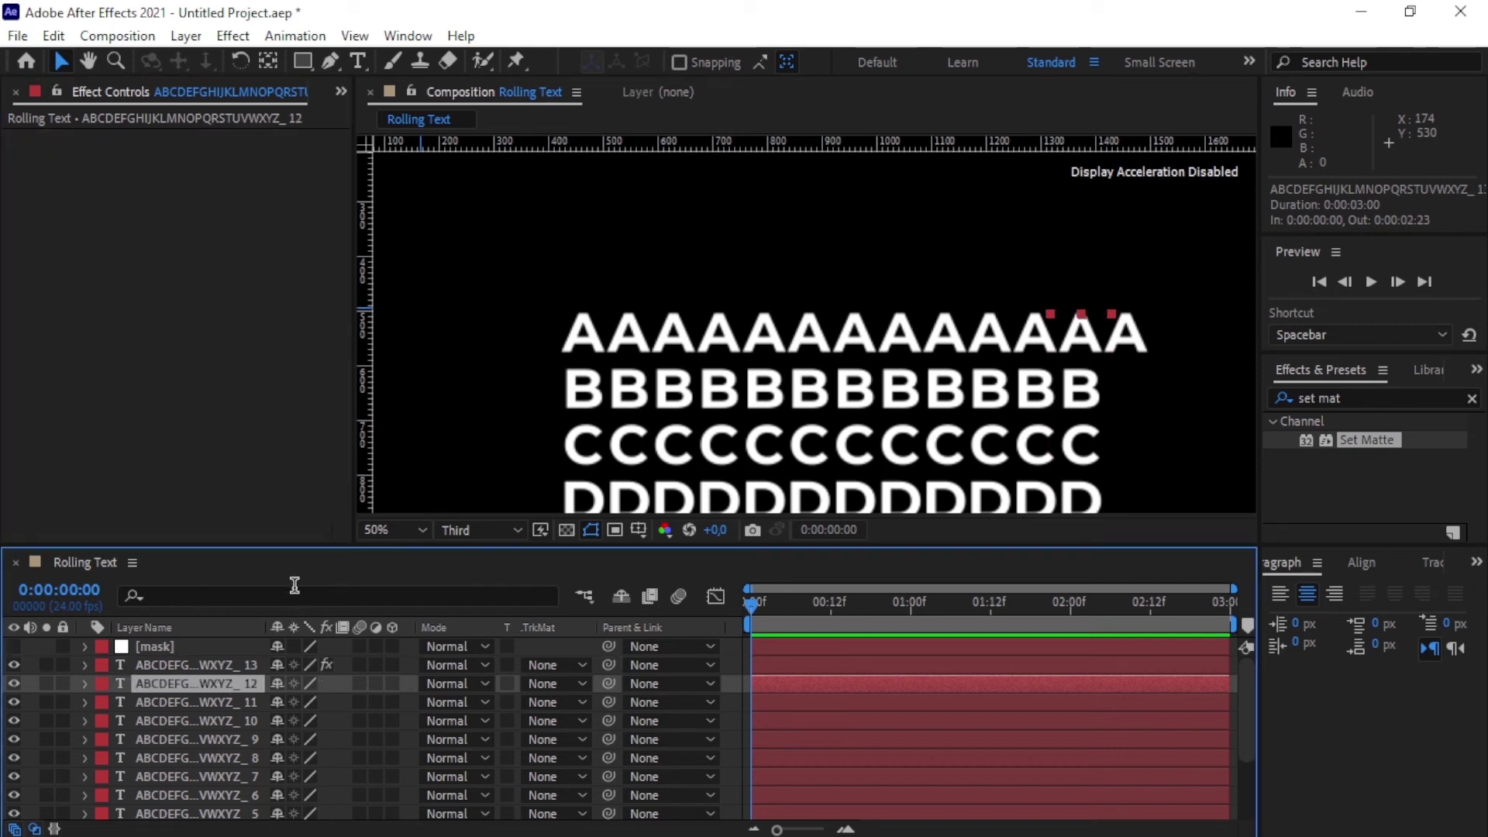
pyautogui.hotkey('ctrl', 'alt', 'shift', 'e')
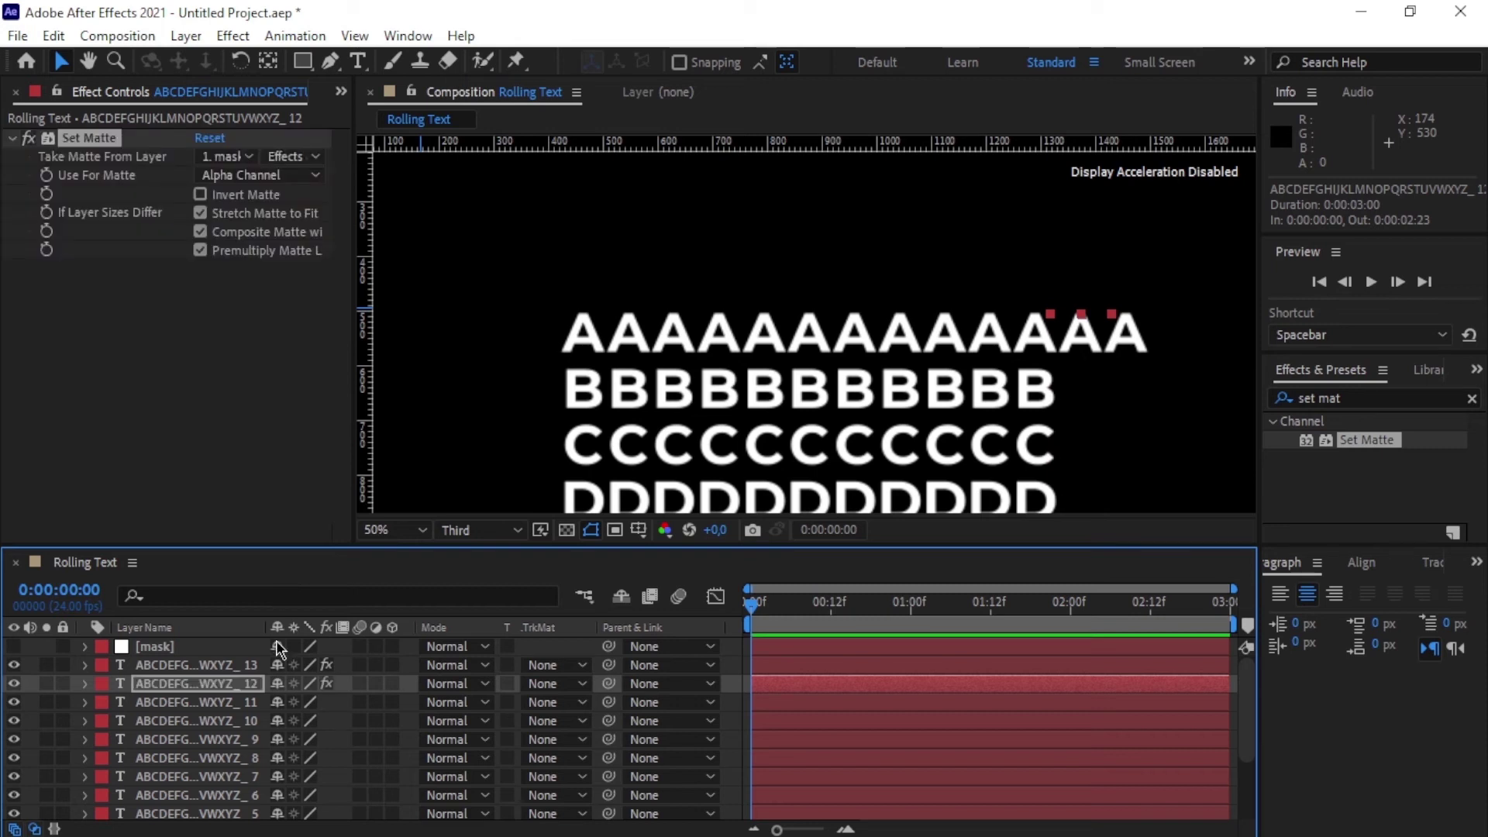
pyautogui.moveTo(256, 541); pyautogui.dragTo(254, 457)
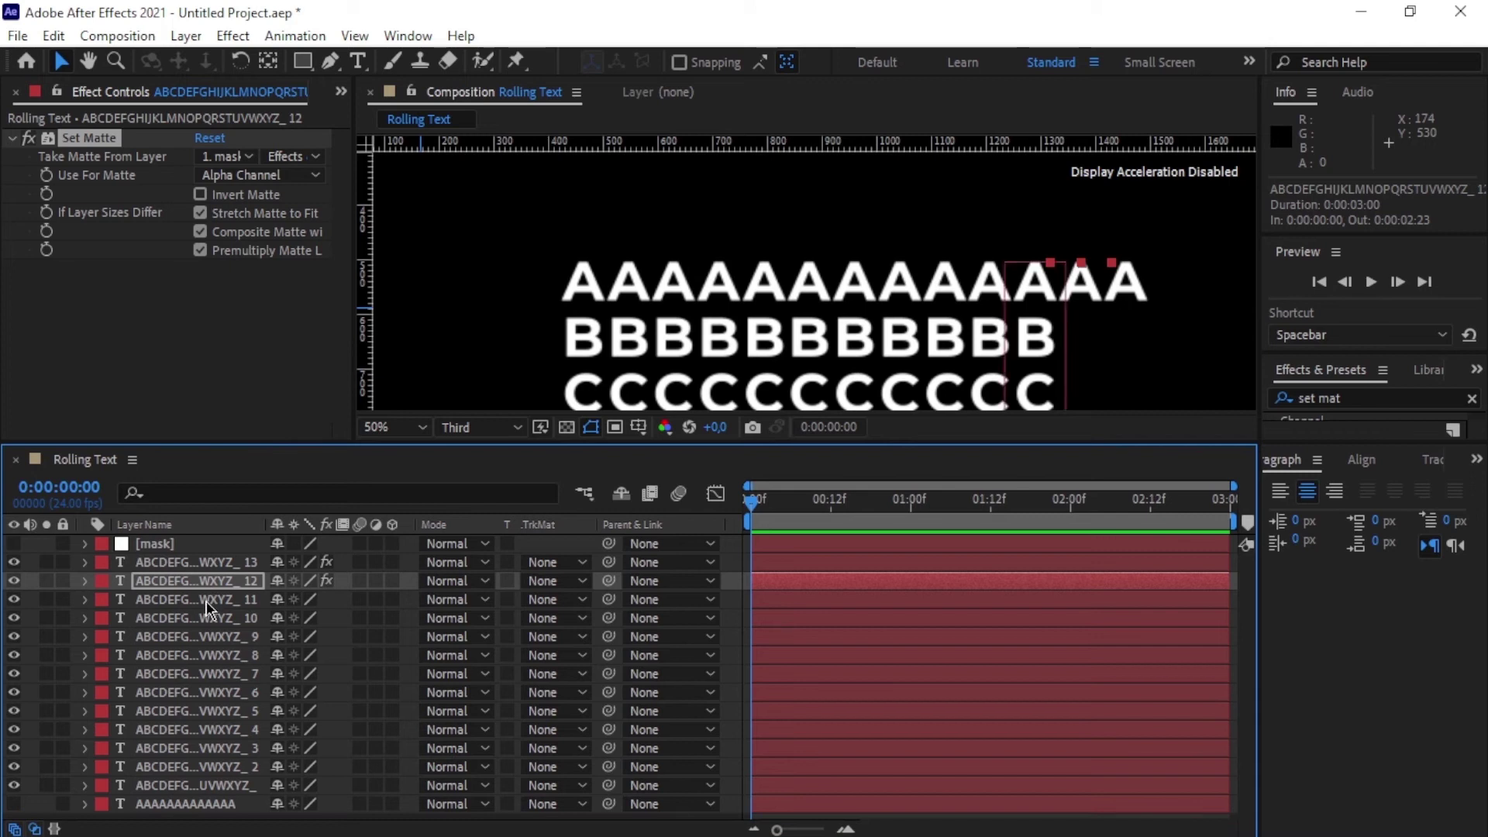
pyautogui.click(206, 602)
pyautogui.hotkey('ctrl', 'alt', 'shift', 'e')
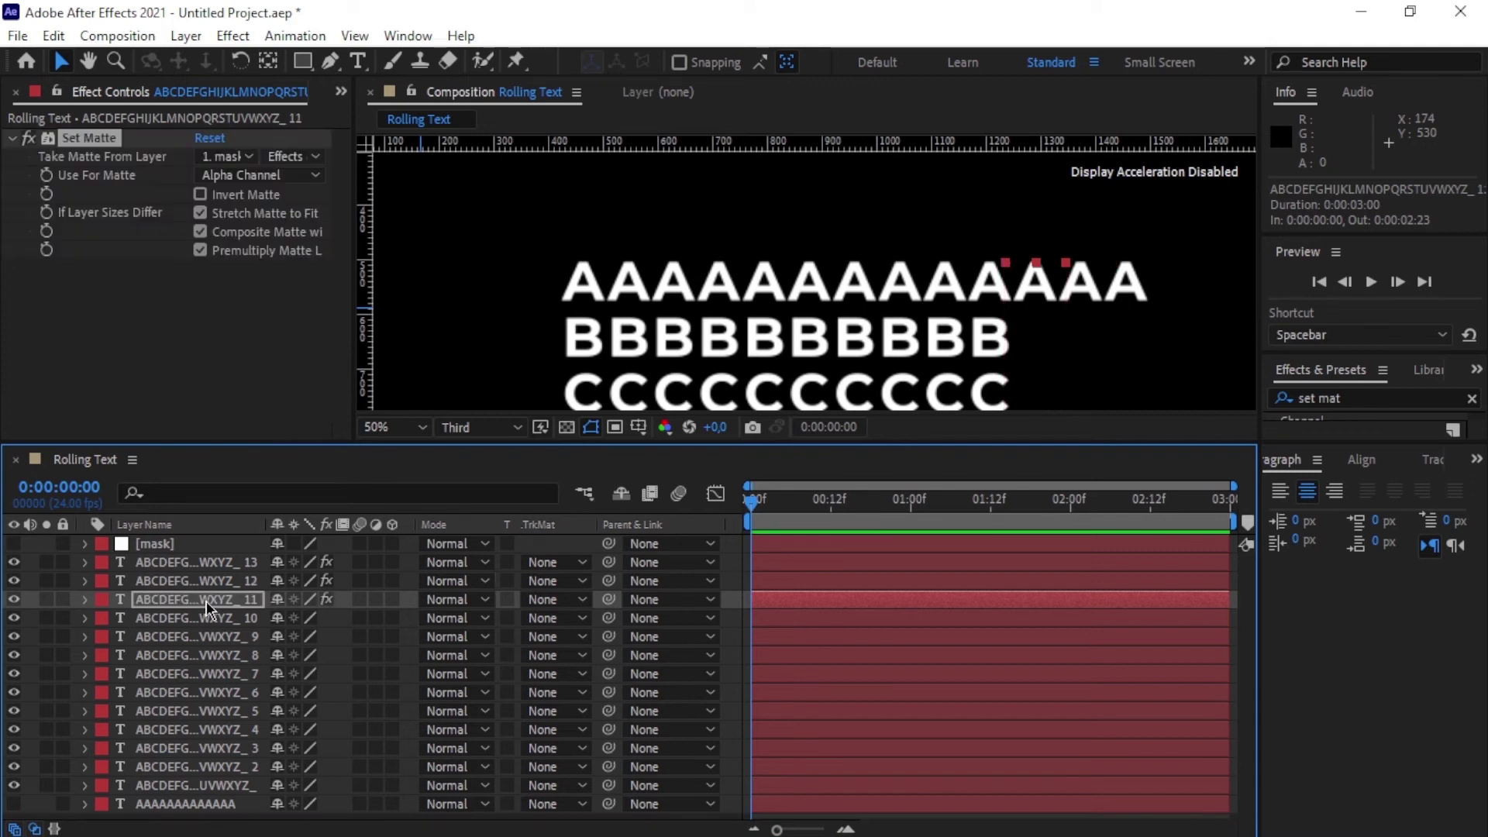
# Repeat the Set Matte effect with the same settings on every remaining alphabet column, from layer 10 down to the first column.
pyautogui.click(152, 620)
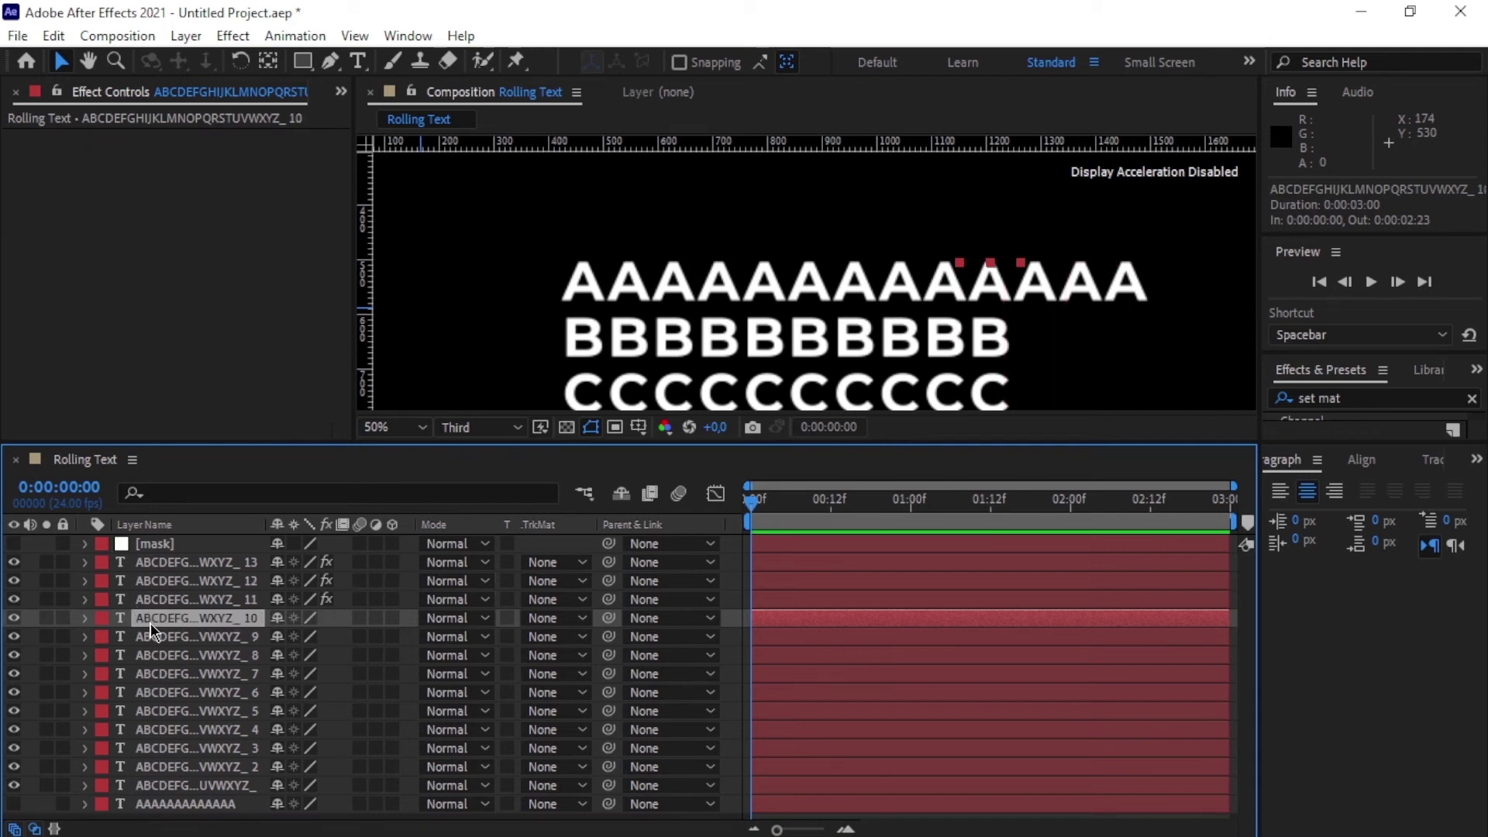
pyautogui.hotkey('ctrl', 'alt', 'shift', 'e')
pyautogui.hotkey('ctrl', 'Down')
pyautogui.hotkey('ctrl', 'alt', 'shift', 'e')
pyautogui.hotkey('ctrl', 'Down')
pyautogui.hotkey('ctrl', 'alt', 'shift', 'e')
pyautogui.hotkey('ctrl', 'Down')
pyautogui.hotkey('ctrl', 'alt', 'shift', 'e')
pyautogui.hotkey('ctrl', 'Down')
pyautogui.hotkey('ctrl', 'alt', 'shift', 'e')
pyautogui.hotkey('ctrl', 'Down')
pyautogui.hotkey('ctrl', 'alt', 'shift', 'e')
pyautogui.hotkey('ctrl', 'Down')
pyautogui.hotkey('ctrl', 'alt', 'shift', 'e')
pyautogui.hotkey('ctrl', 'Down')
pyautogui.hotkey('ctrl', 'alt', 'shift', 'e')
pyautogui.hotkey('ctrl', 'Down')
pyautogui.hotkey('ctrl', 'alt', 'shift', 'e')
pyautogui.hotkey('ctrl', 'Down')
pyautogui.hotkey('ctrl', 'alt', 'shift', 'e')
pyautogui.hotkey('ctrl', 'alt', 'shift', 'e')
pyautogui.press(',')
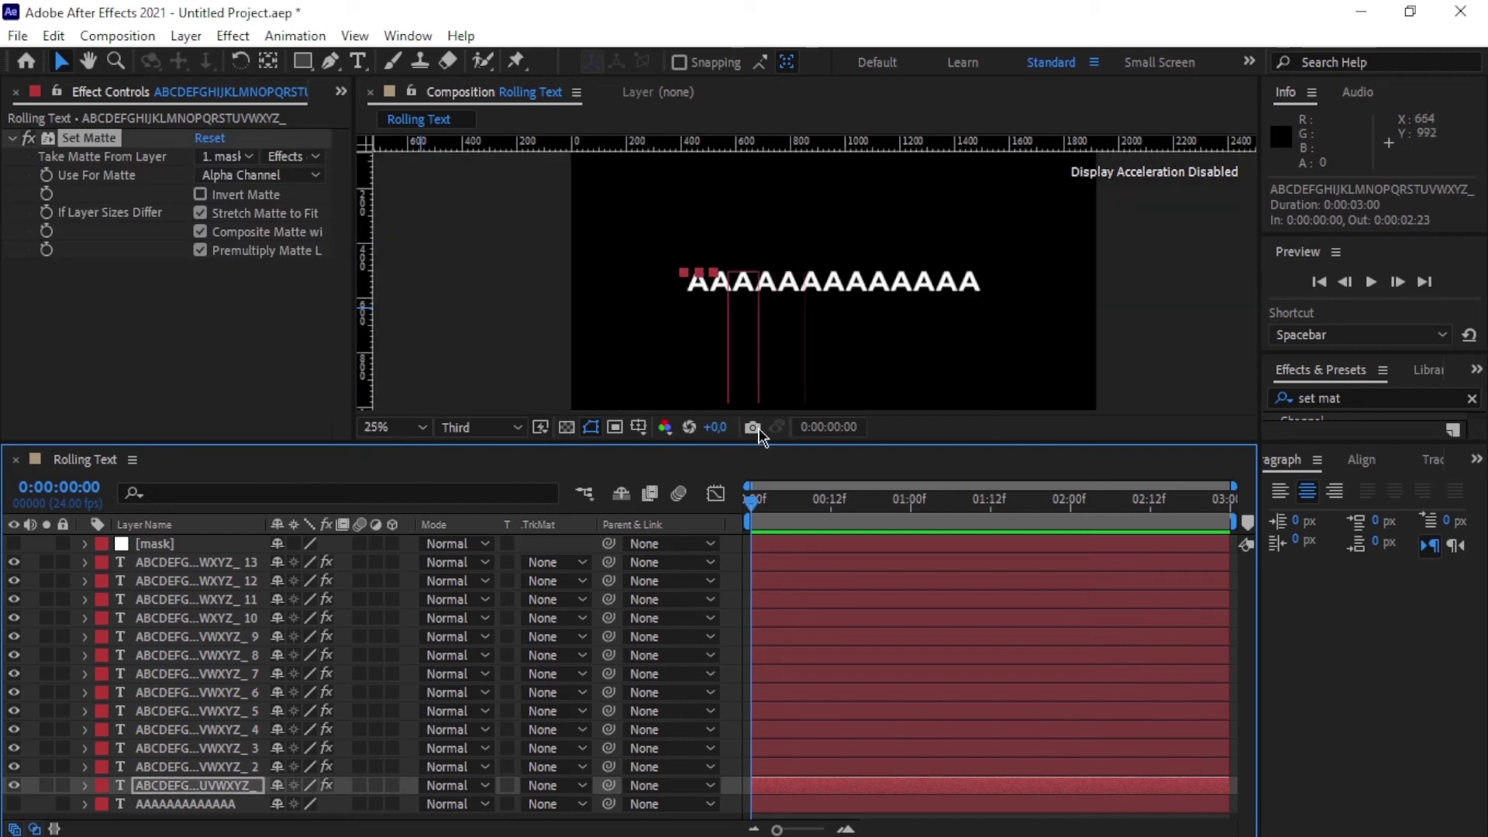
# Select all thirteen alphabet column layers, from 13 down to the first, and reveal their Position properties.
pyautogui.moveTo(759, 440); pyautogui.dragTo(760, 490)
pyautogui.press(',')
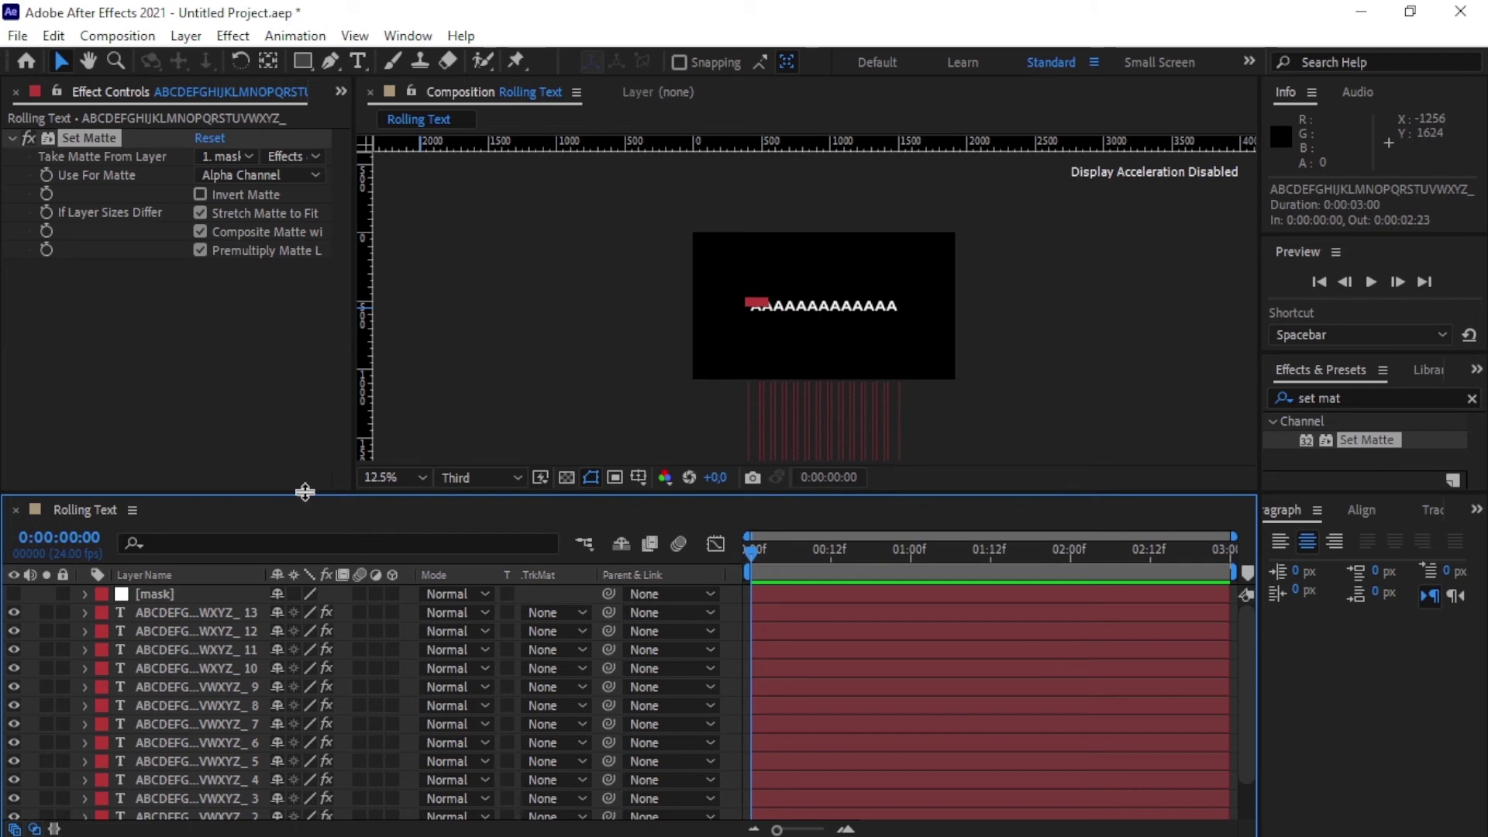
pyautogui.moveTo(302, 492); pyautogui.dragTo(309, 425)
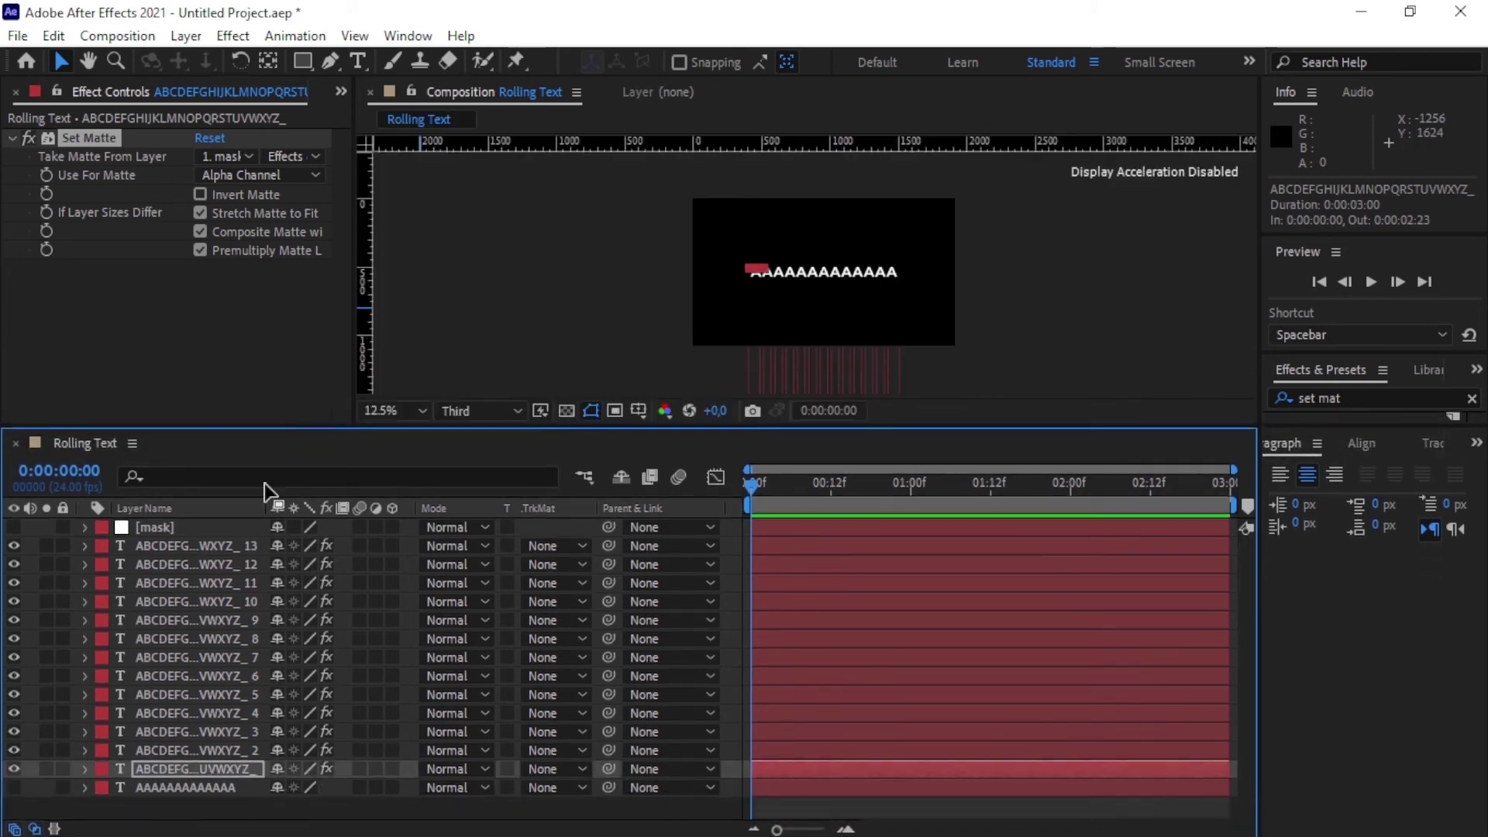
pyautogui.click(180, 547)
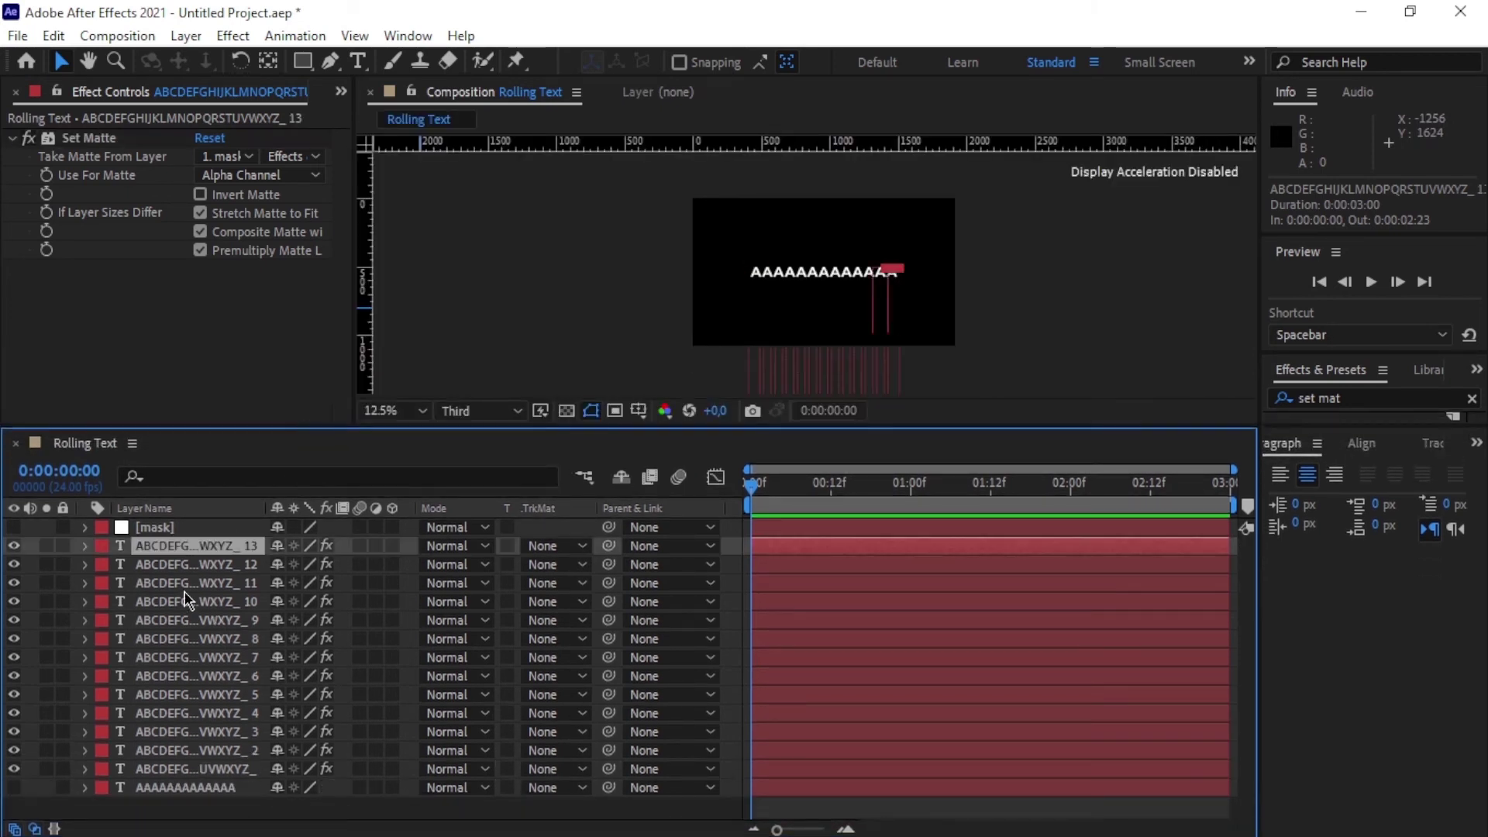
pyautogui.keyDown('shift'); pyautogui.click(202, 770); pyautogui.keyUp('shift')
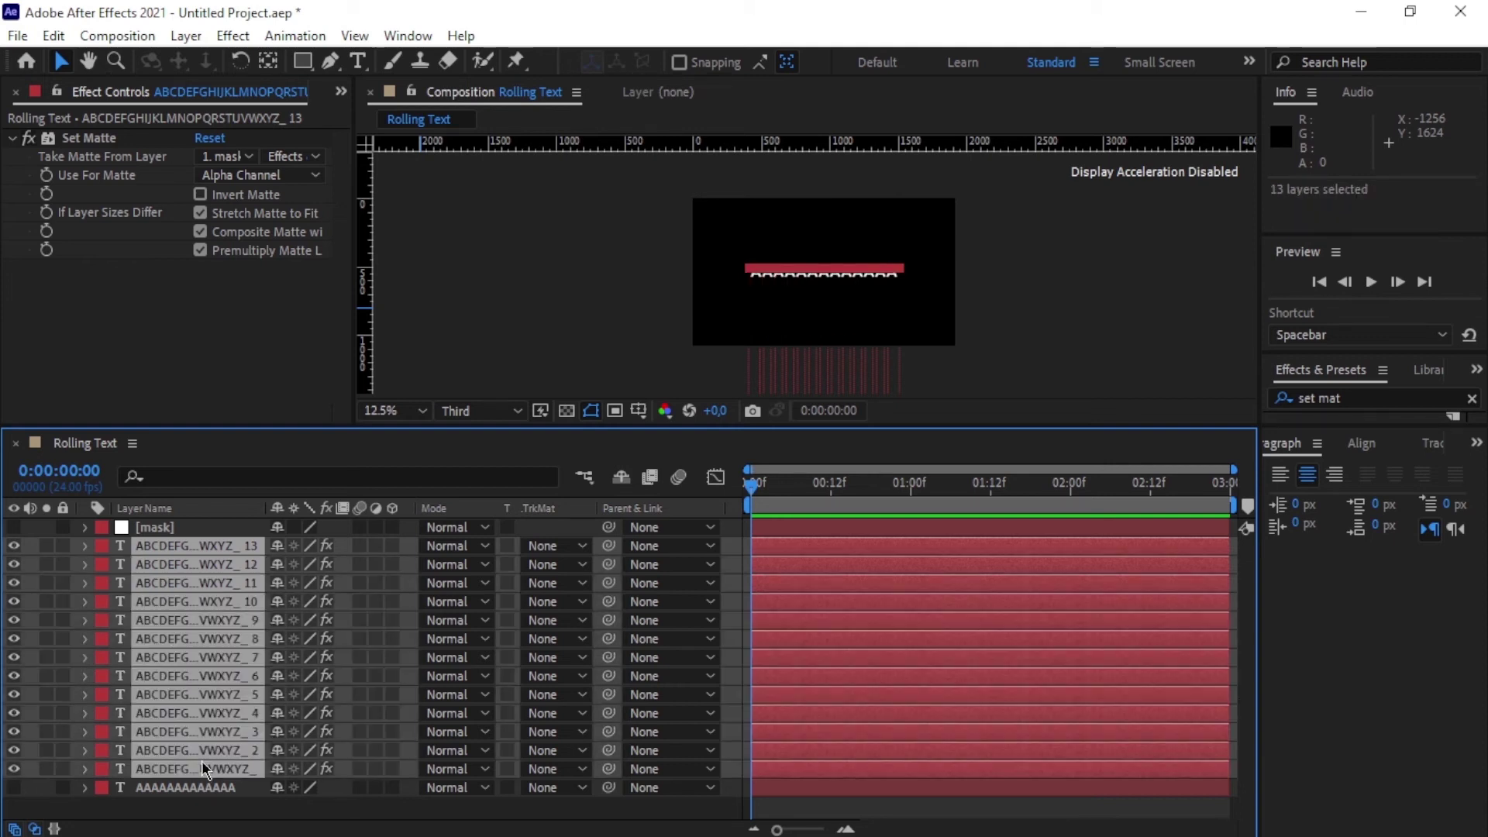
pyautogui.press('p')
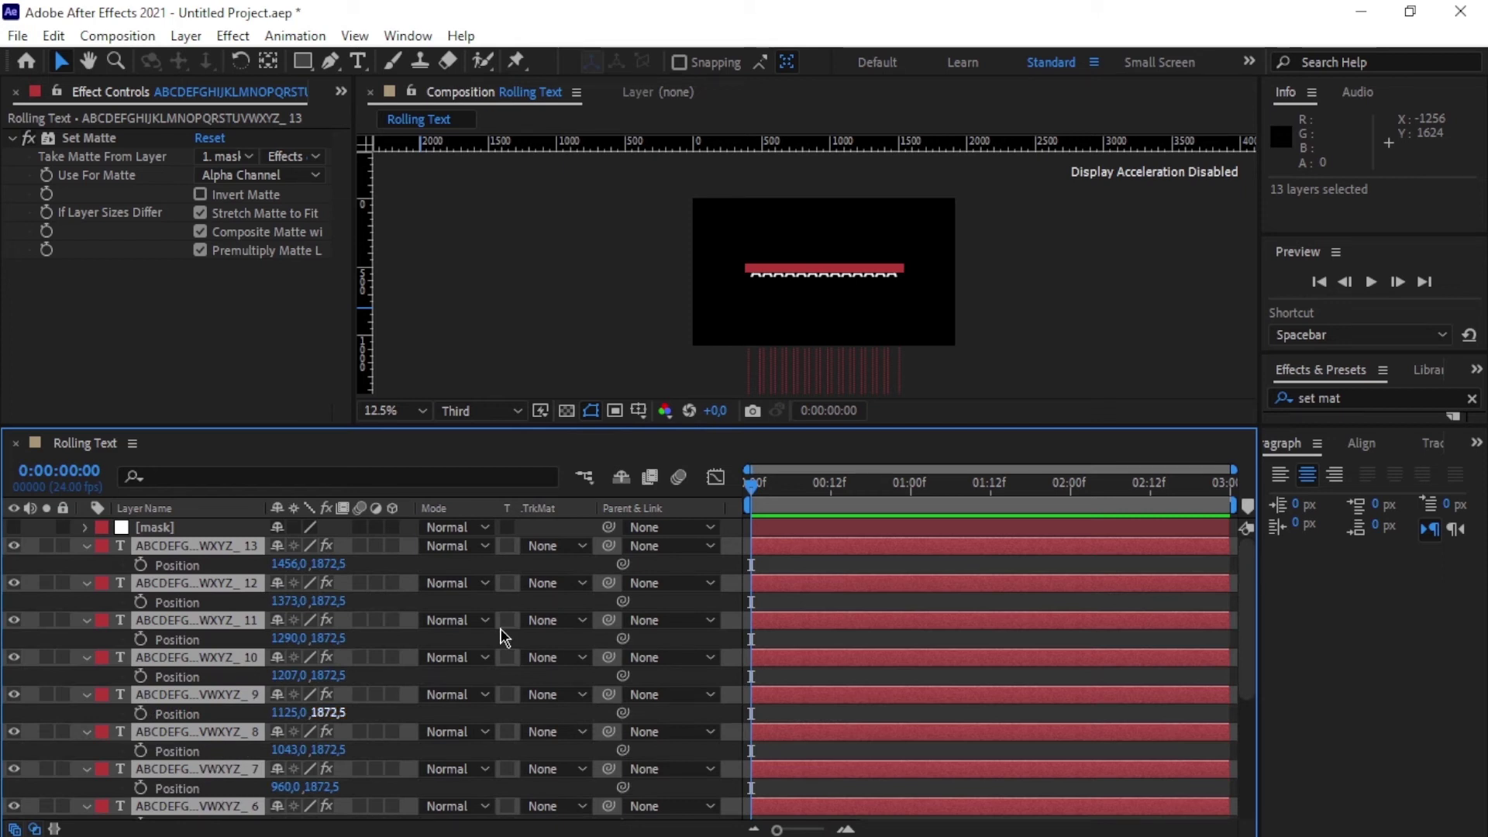
# Place a horizontal ruler guide at 576 along the baseline of the row of A letters.
pyautogui.scroll(2, 824, 285)
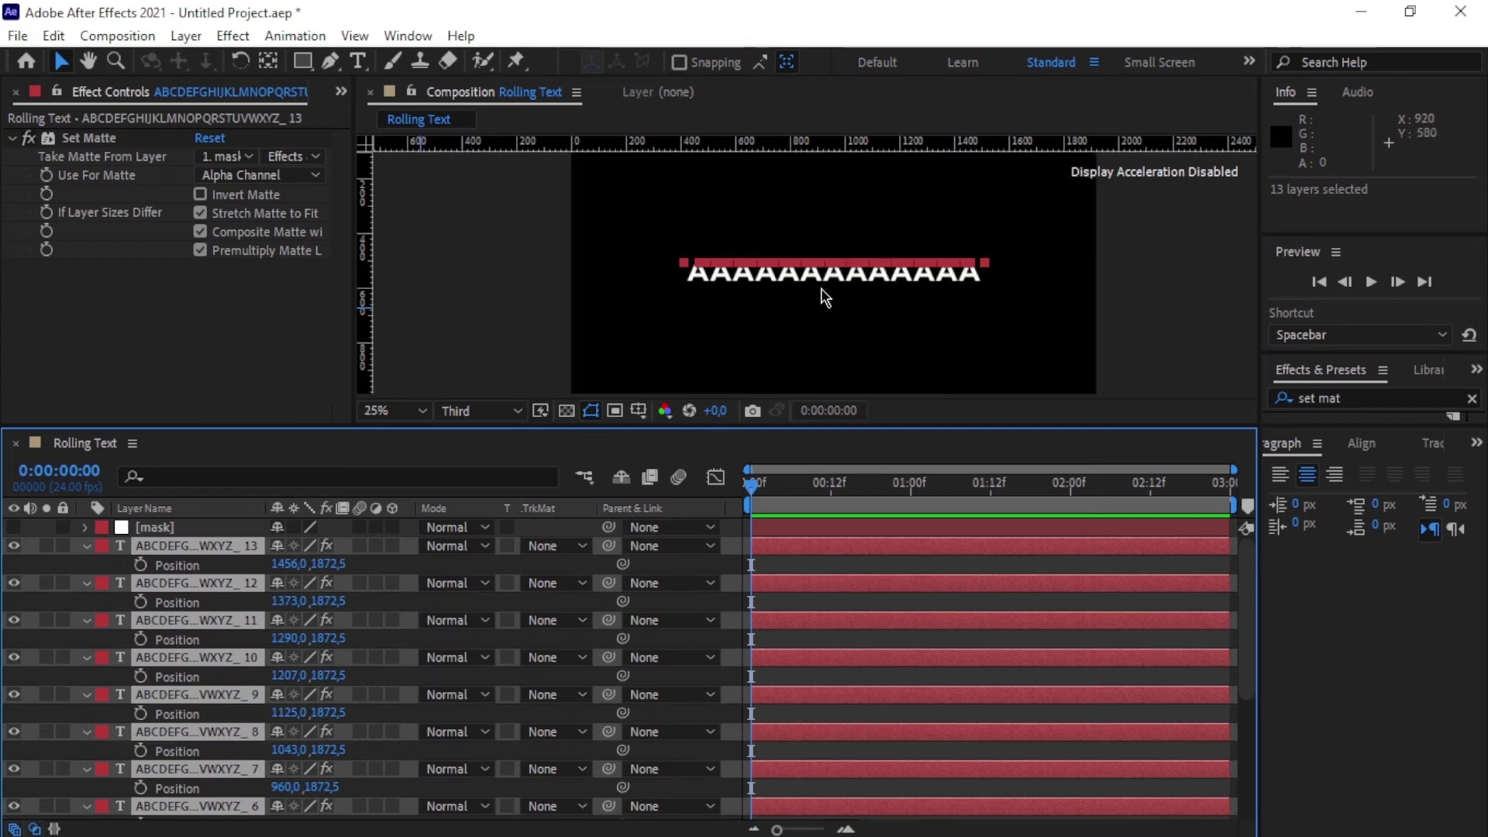
pyautogui.press('.')
pyautogui.press('.')
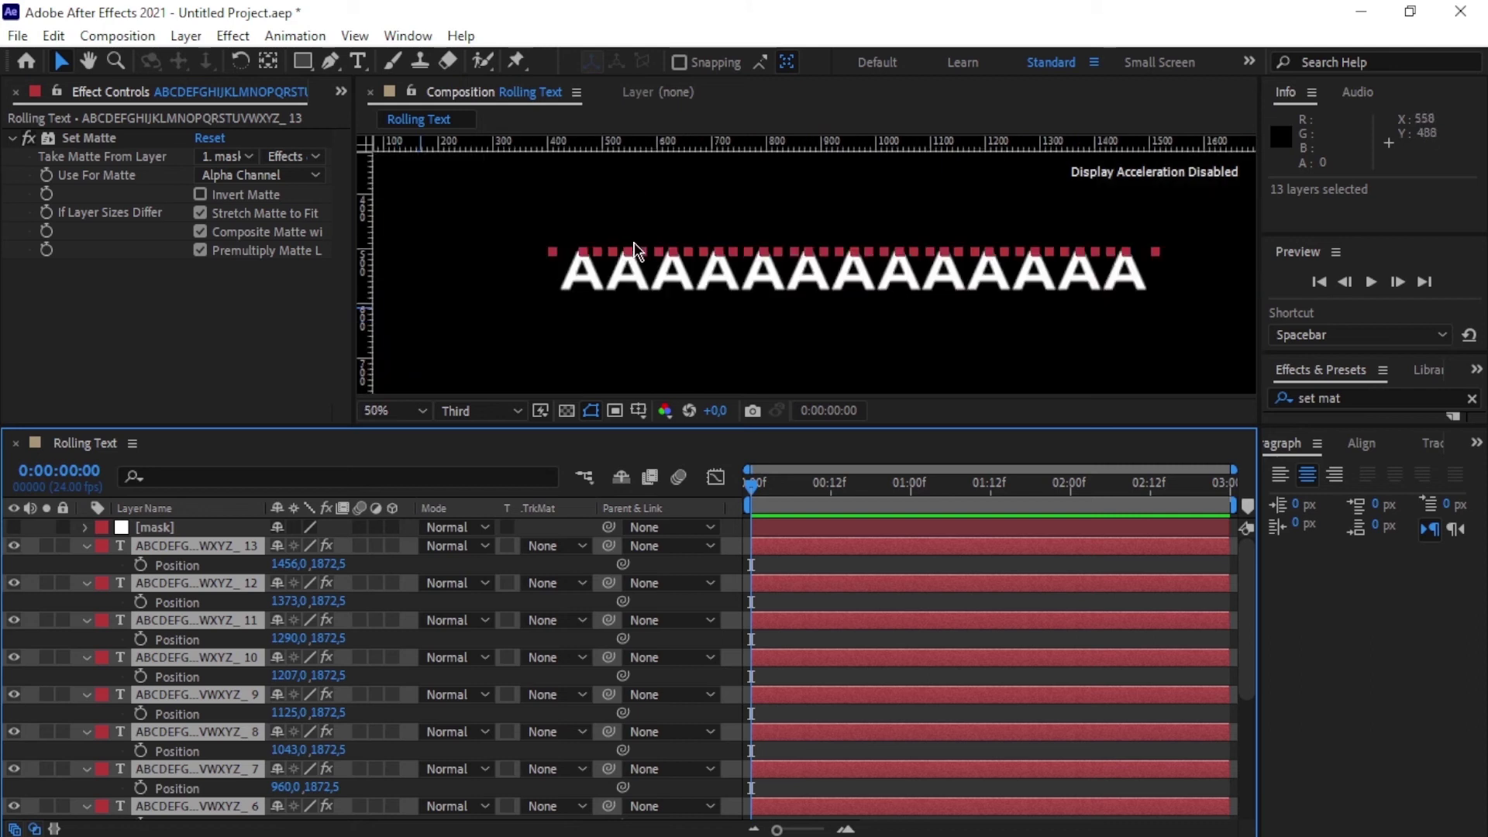
pyautogui.moveTo(688, 143); pyautogui.dragTo(687, 291)
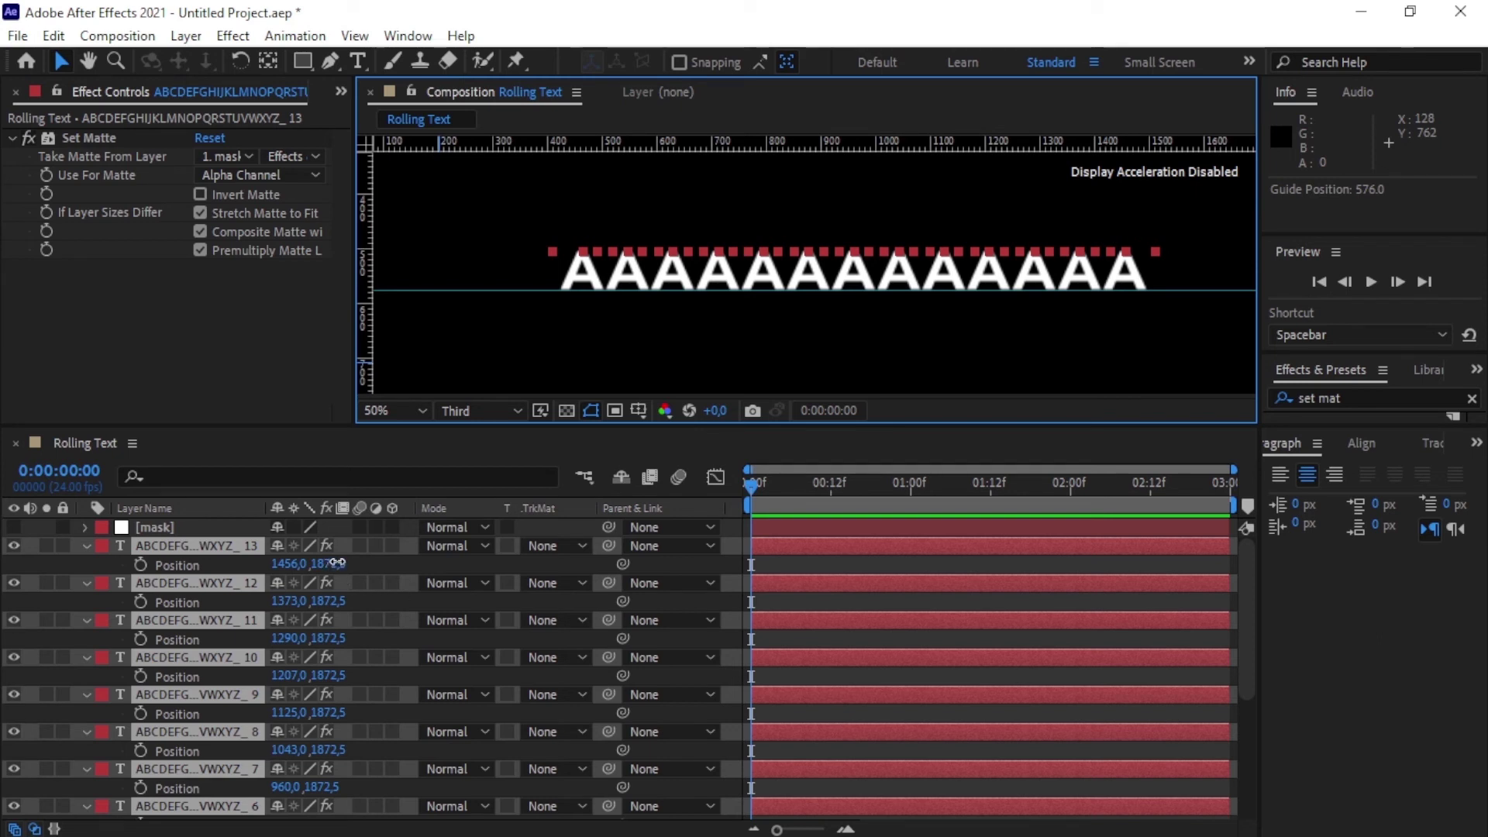
# Shift all selected columns vertically to a Y position of -801.5, so their underscores rest on the guide.
pyautogui.moveTo(329, 563); pyautogui.dragTo(273, 561)
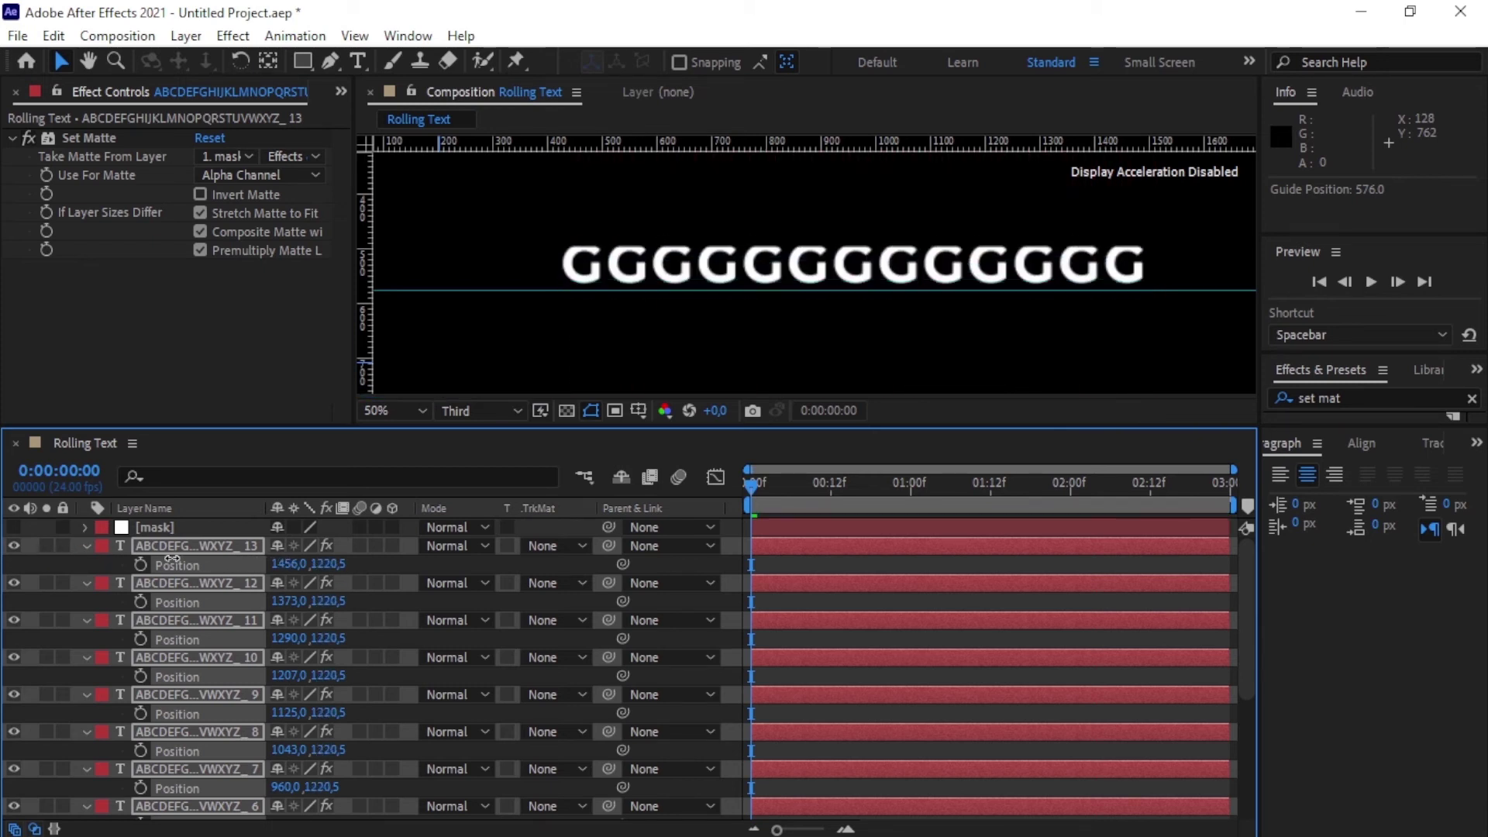
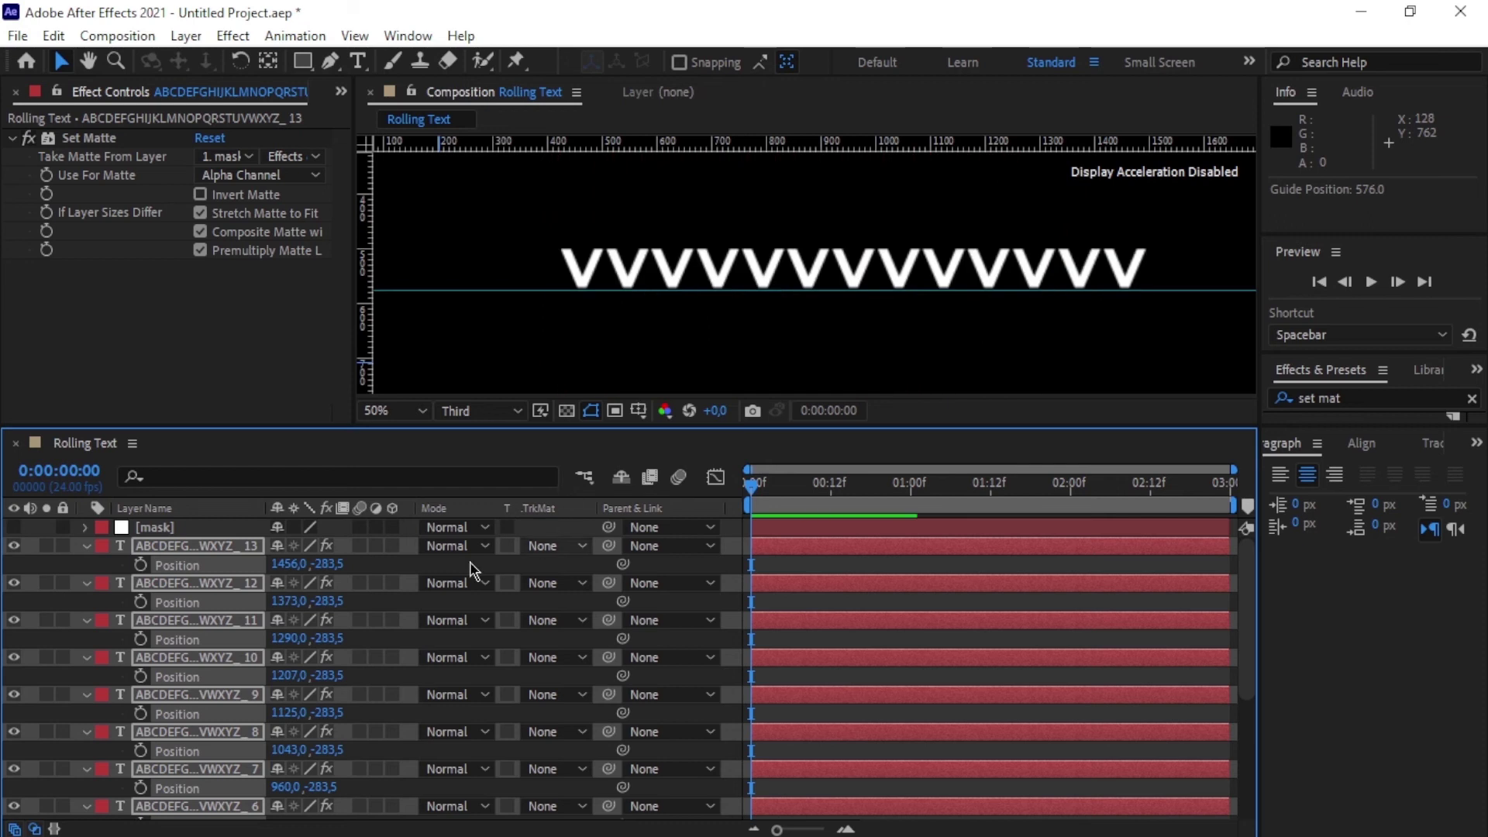
pyautogui.moveTo(306, 565); pyautogui.dragTo(4, 563)
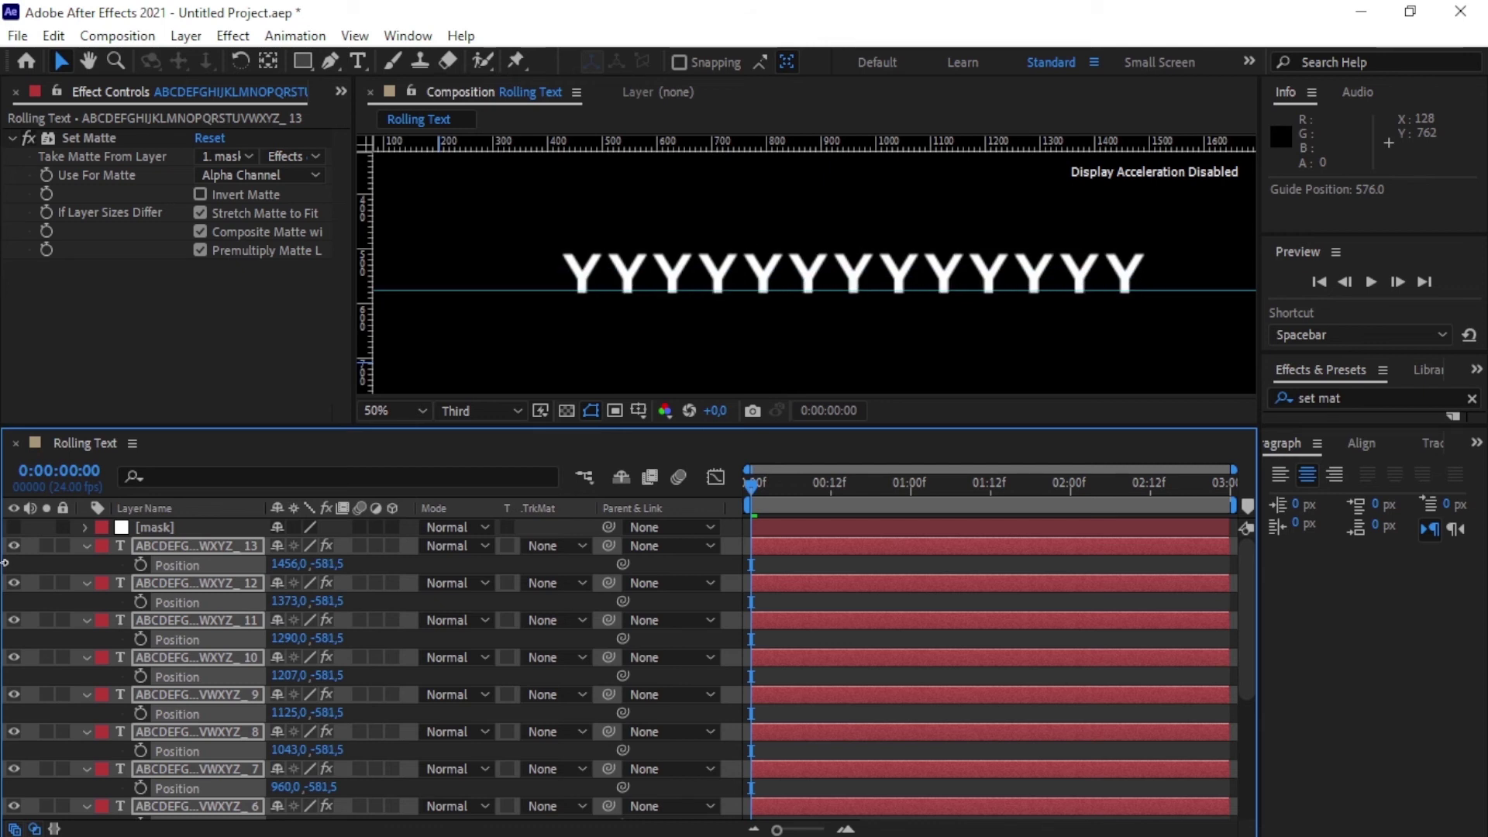
pyautogui.moveTo(323, 565); pyautogui.dragTo(91, 564)
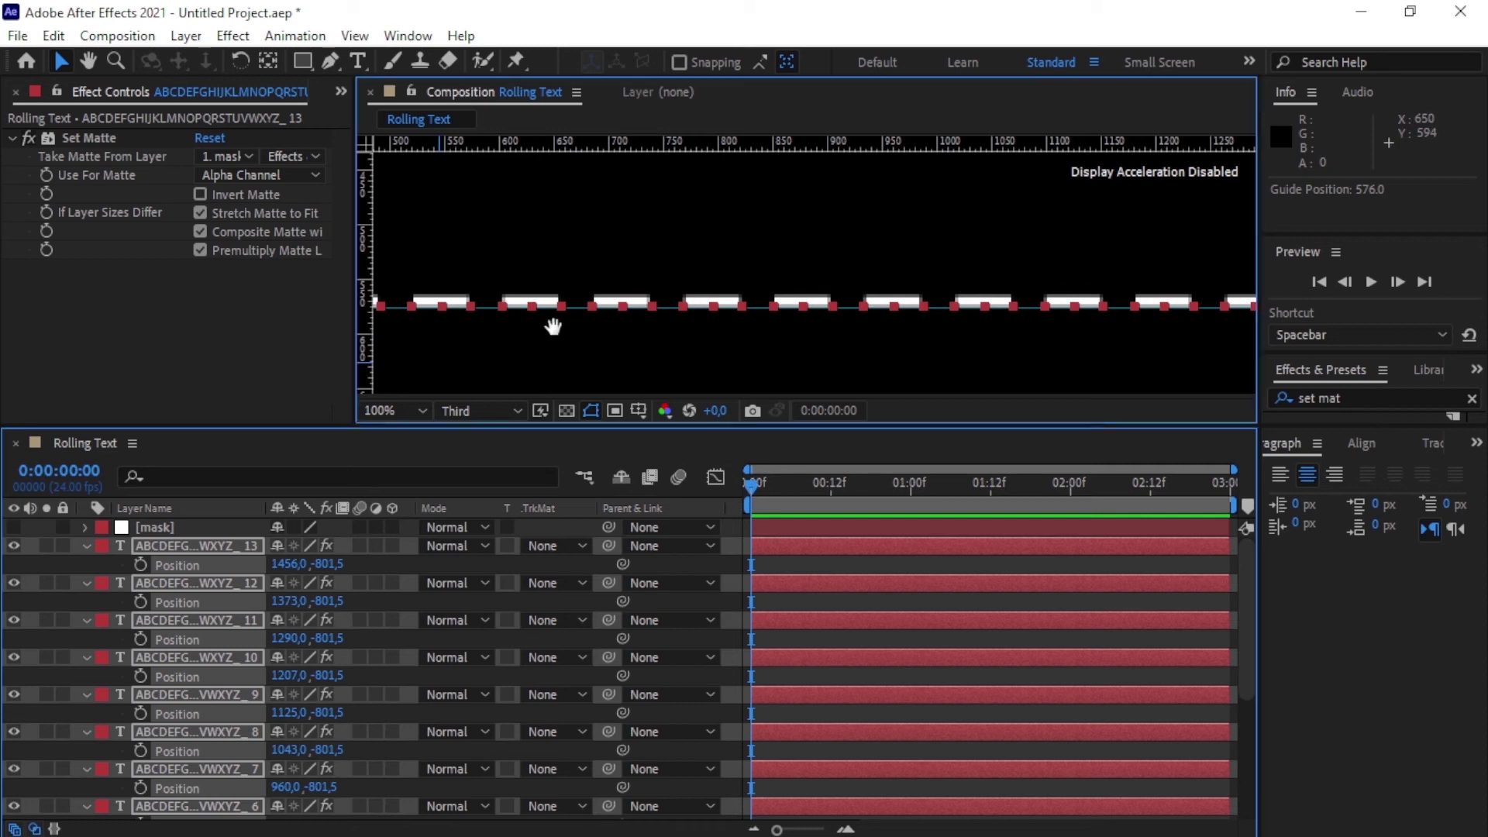
pyautogui.press('h')
pyautogui.press('.')
pyautogui.press('v')
pyautogui.press('.')
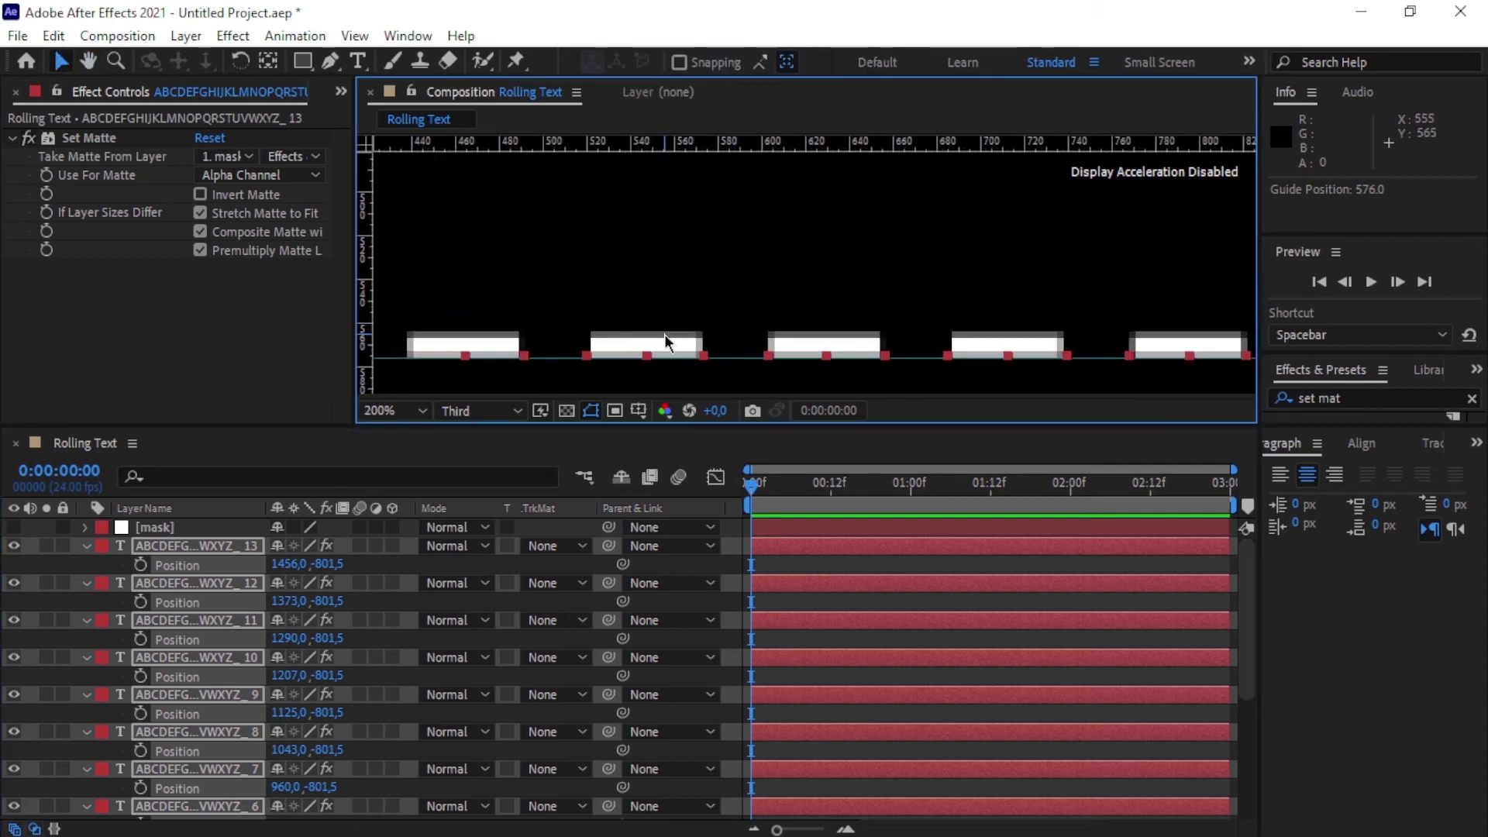
pyautogui.press(',')
pyautogui.press(',')
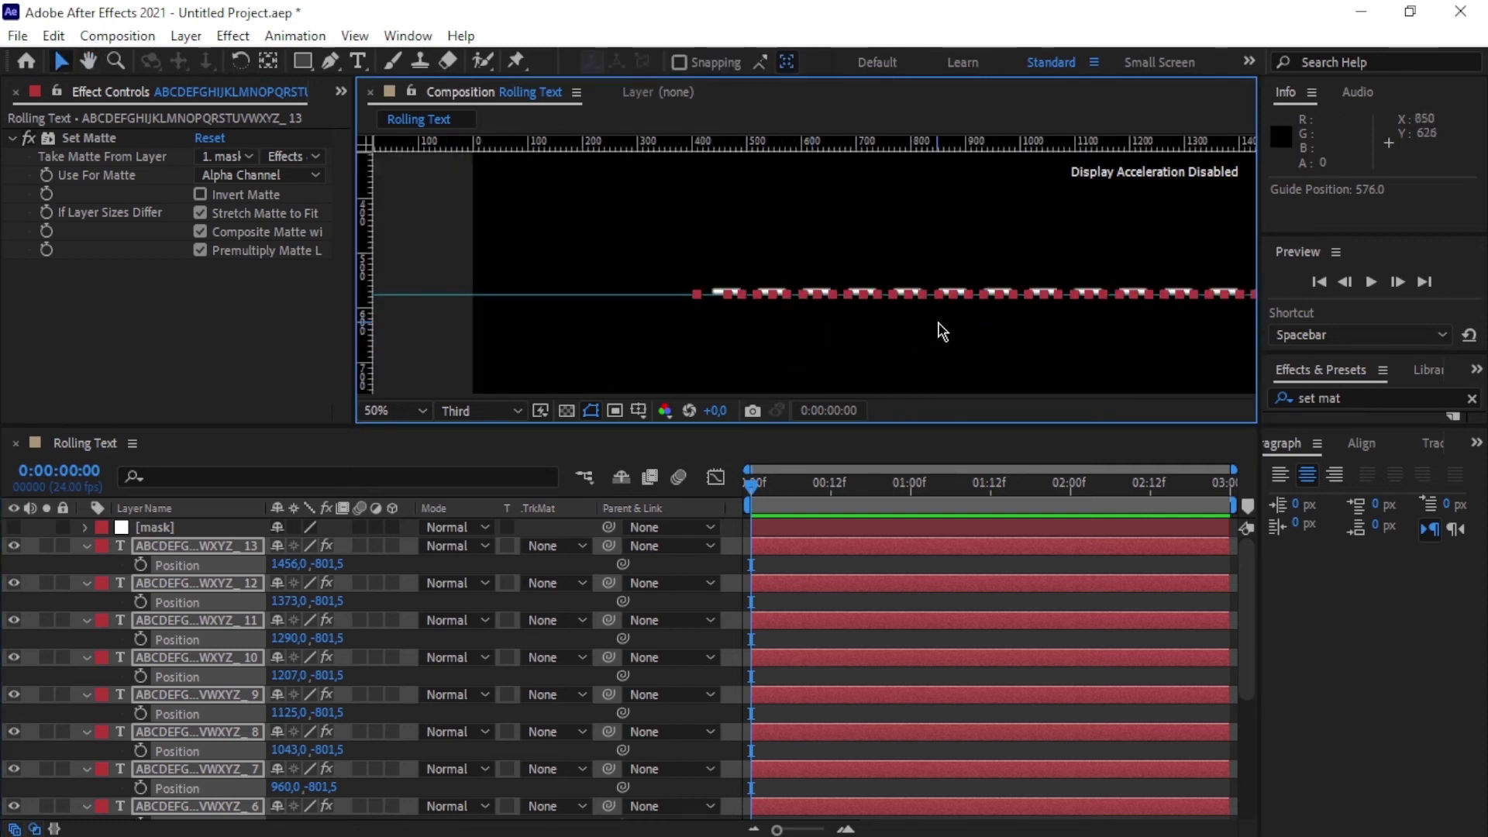
pyautogui.moveTo(936, 314); pyautogui.dragTo(764, 318)
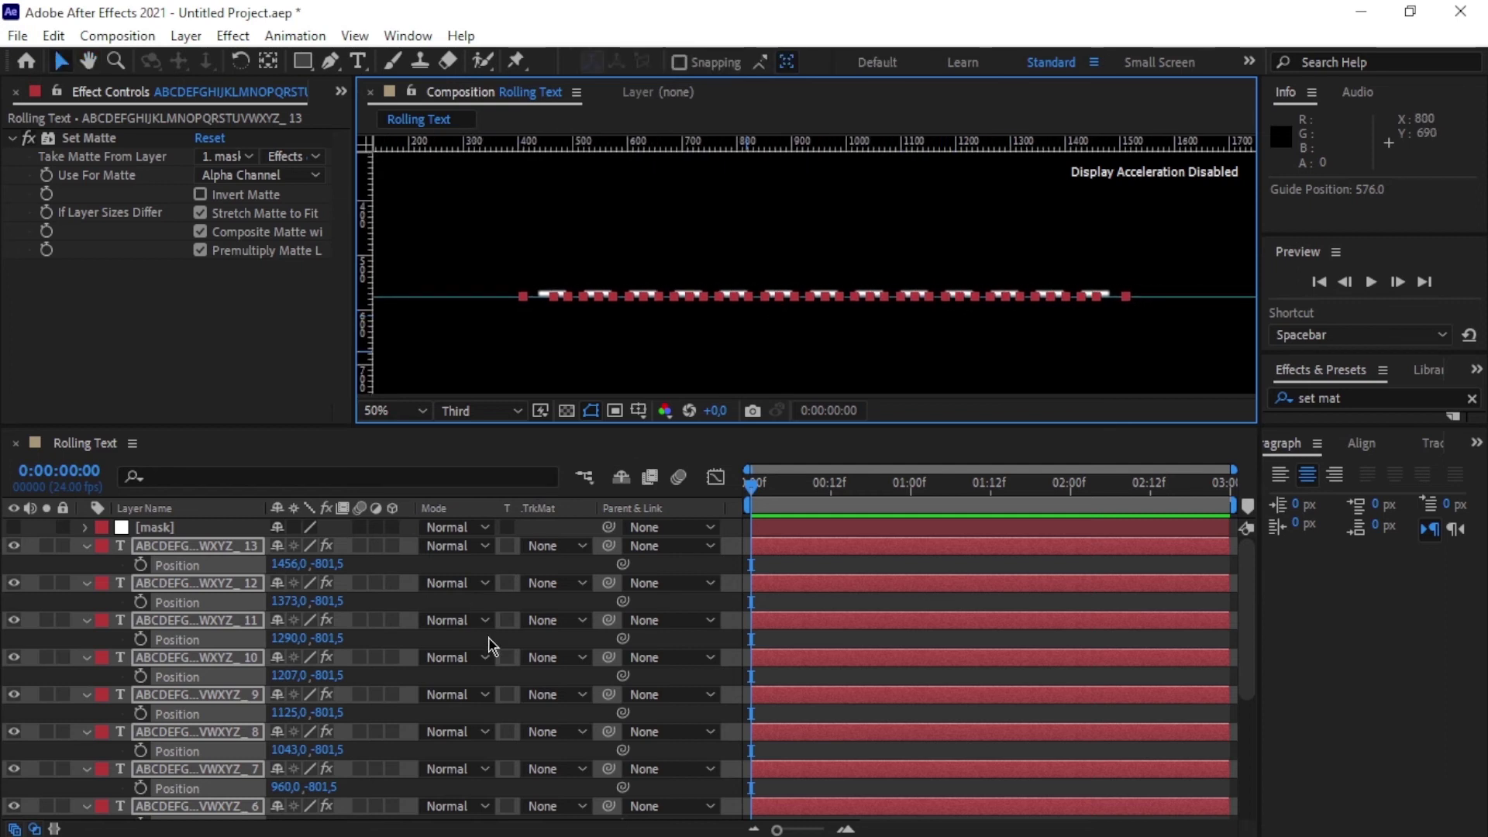
# Add Position keyframes to all thirteen columns at 0:00:00:00 and collapse the layers' properties.
pyautogui.click(141, 568)
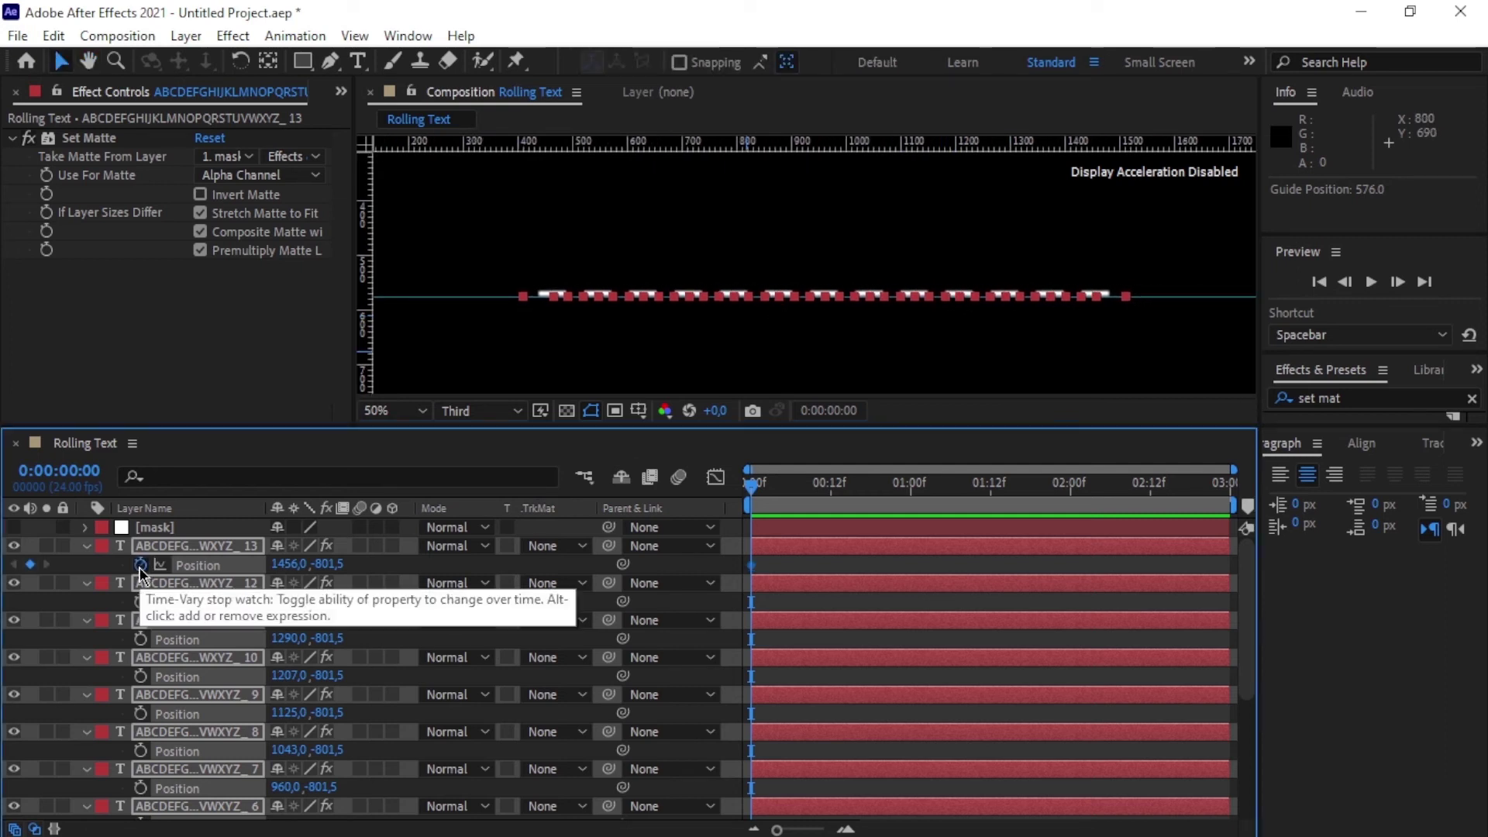
pyautogui.scroll(-4, 794, 637)
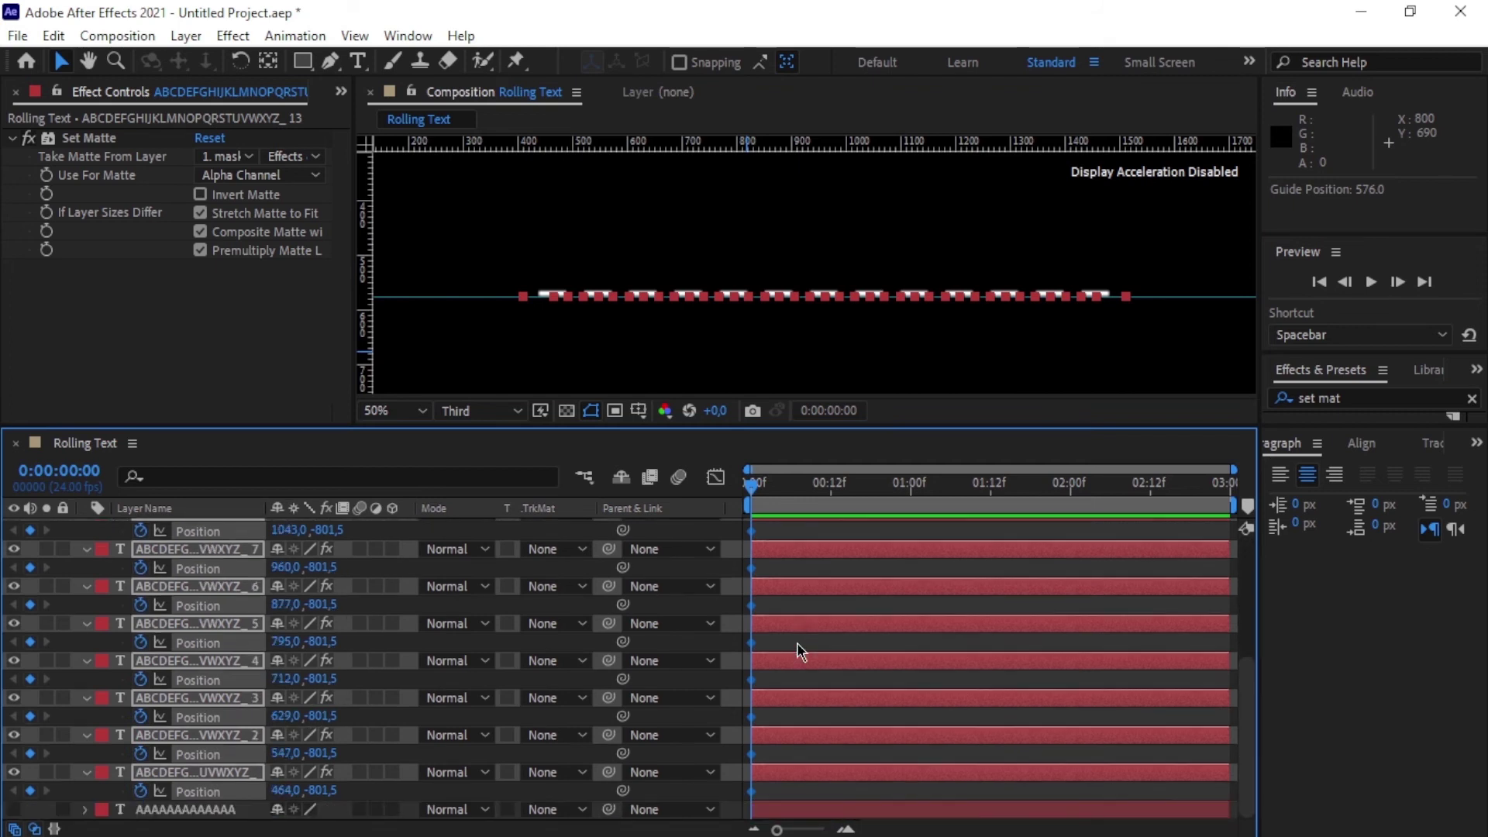
pyautogui.scroll(4, 797, 643)
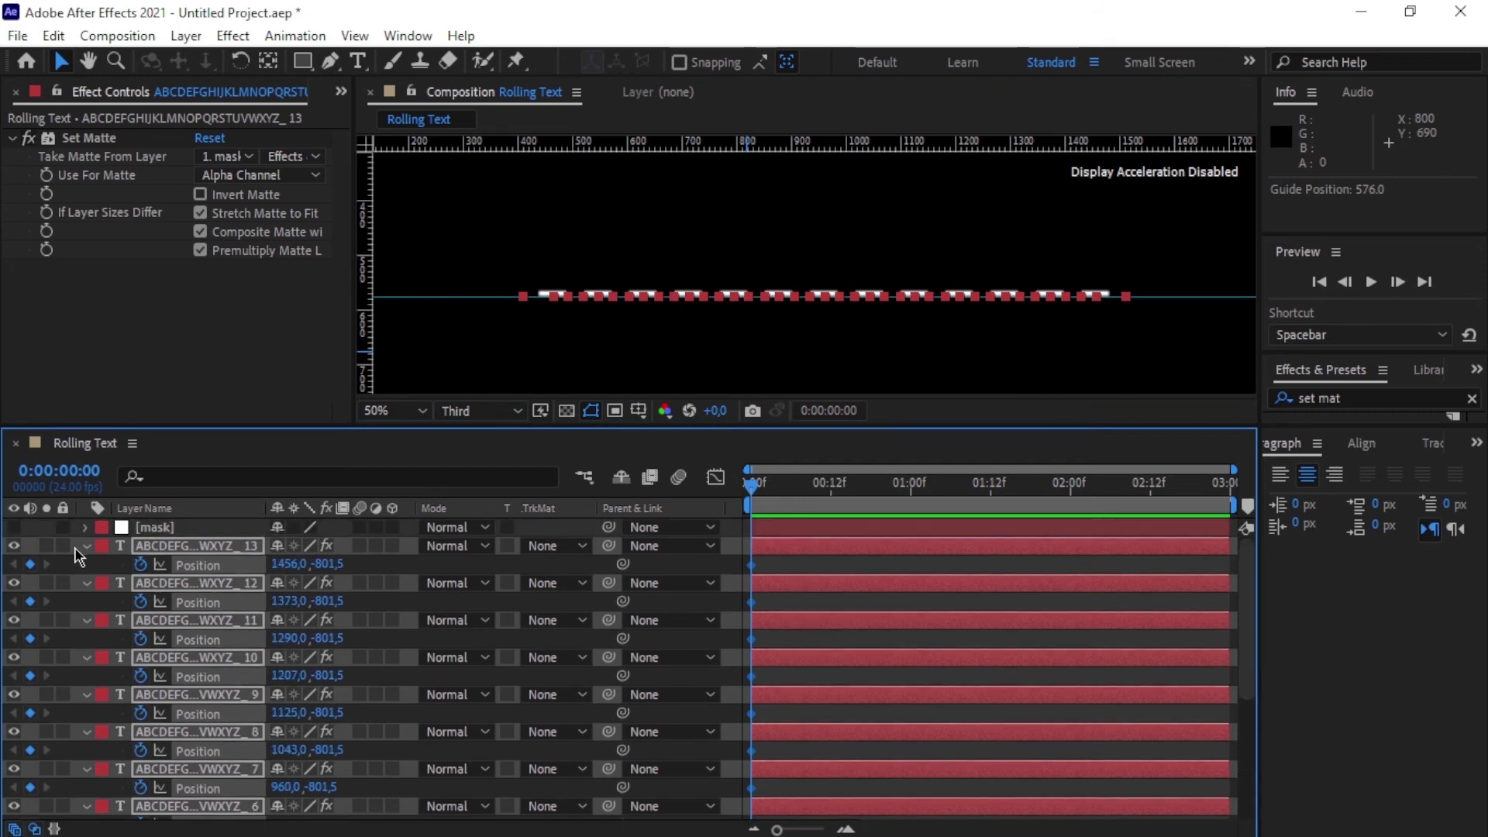
pyautogui.click(86, 547)
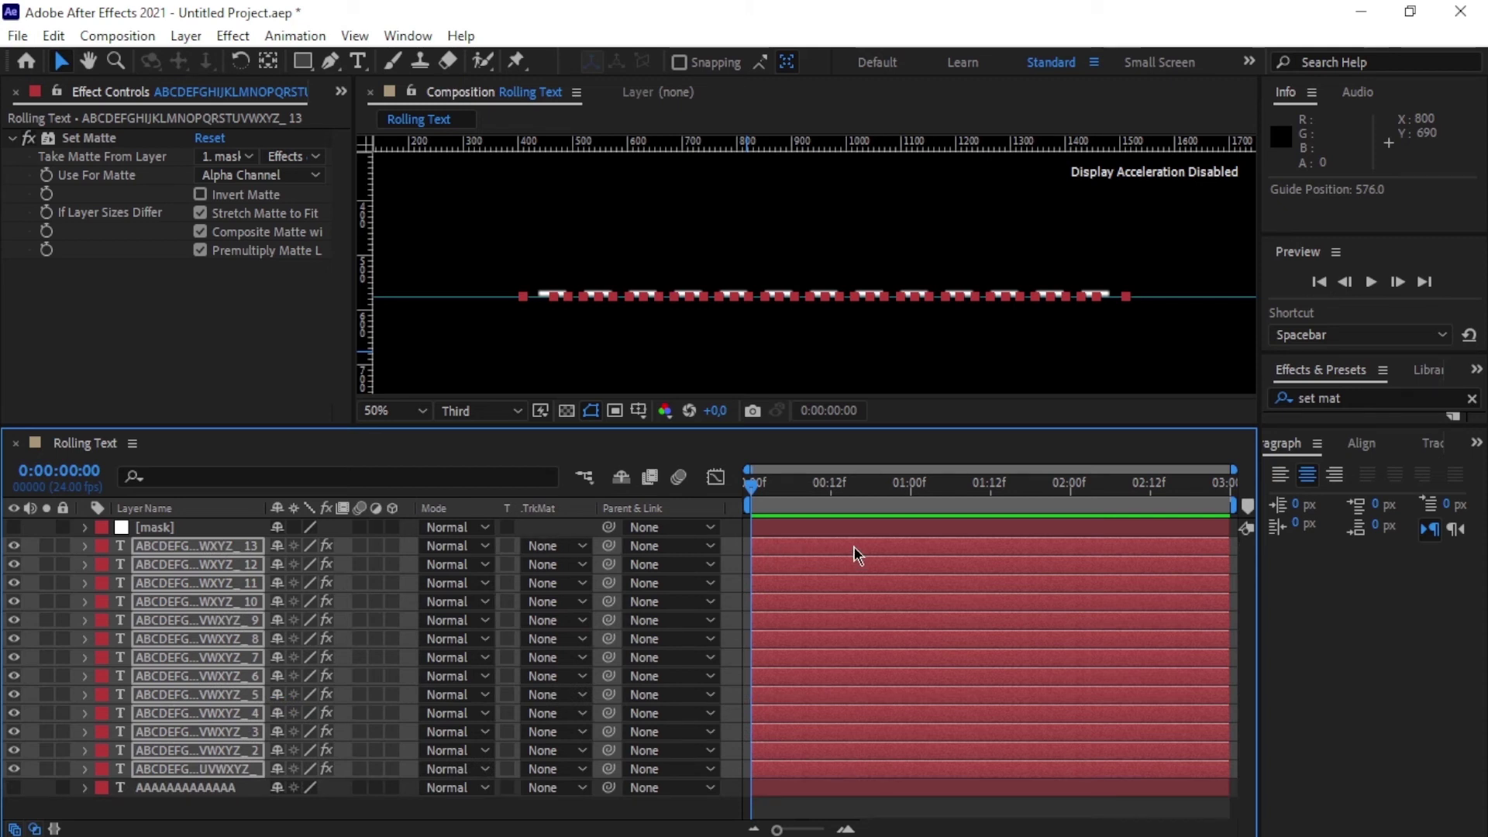
# Set the current time to 0:00:01:00 and reveal the first alphabet column's Position property.
pyautogui.click(169, 531)
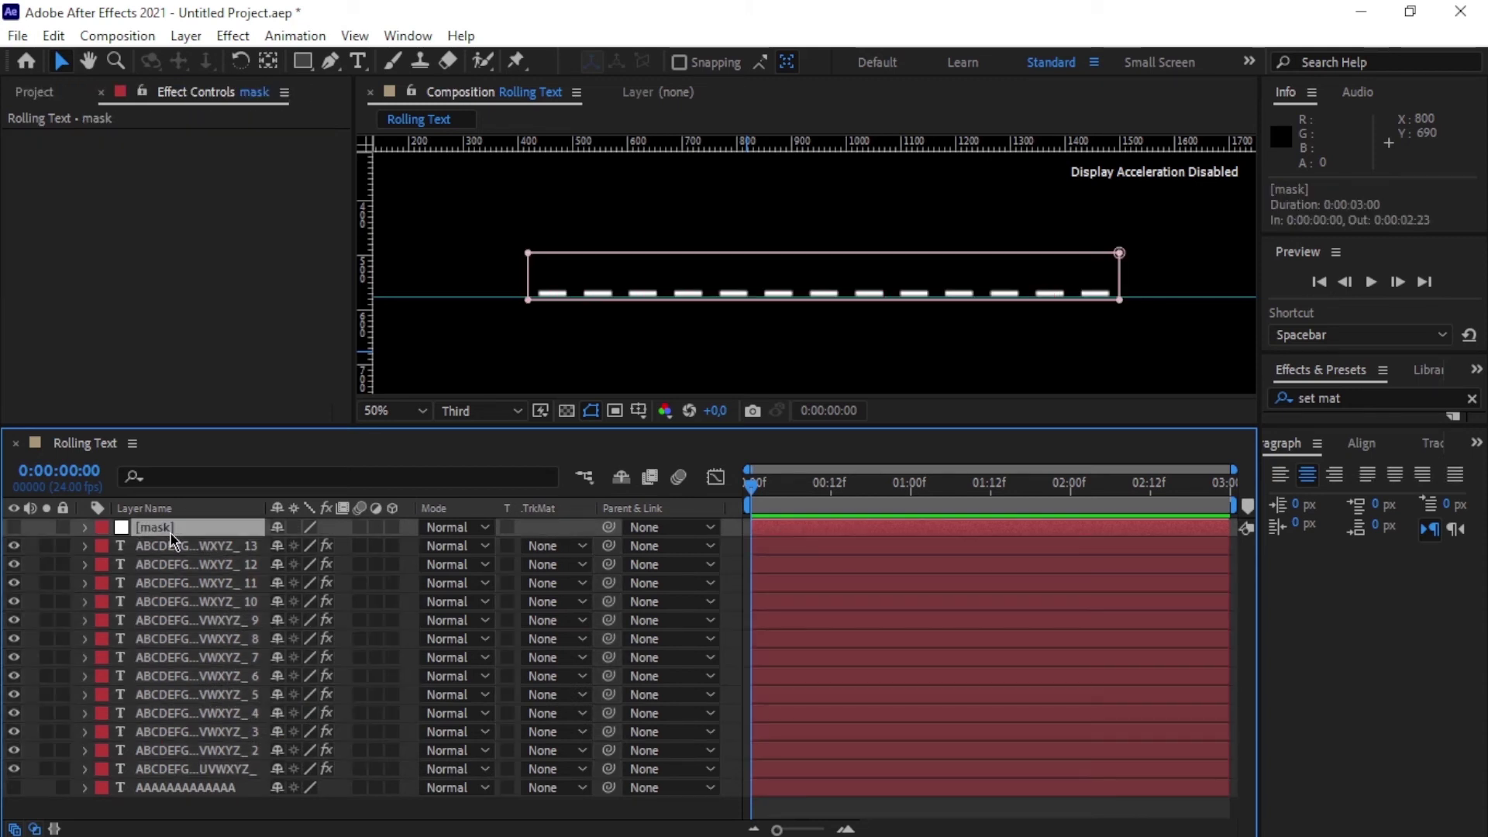
pyautogui.click(175, 554)
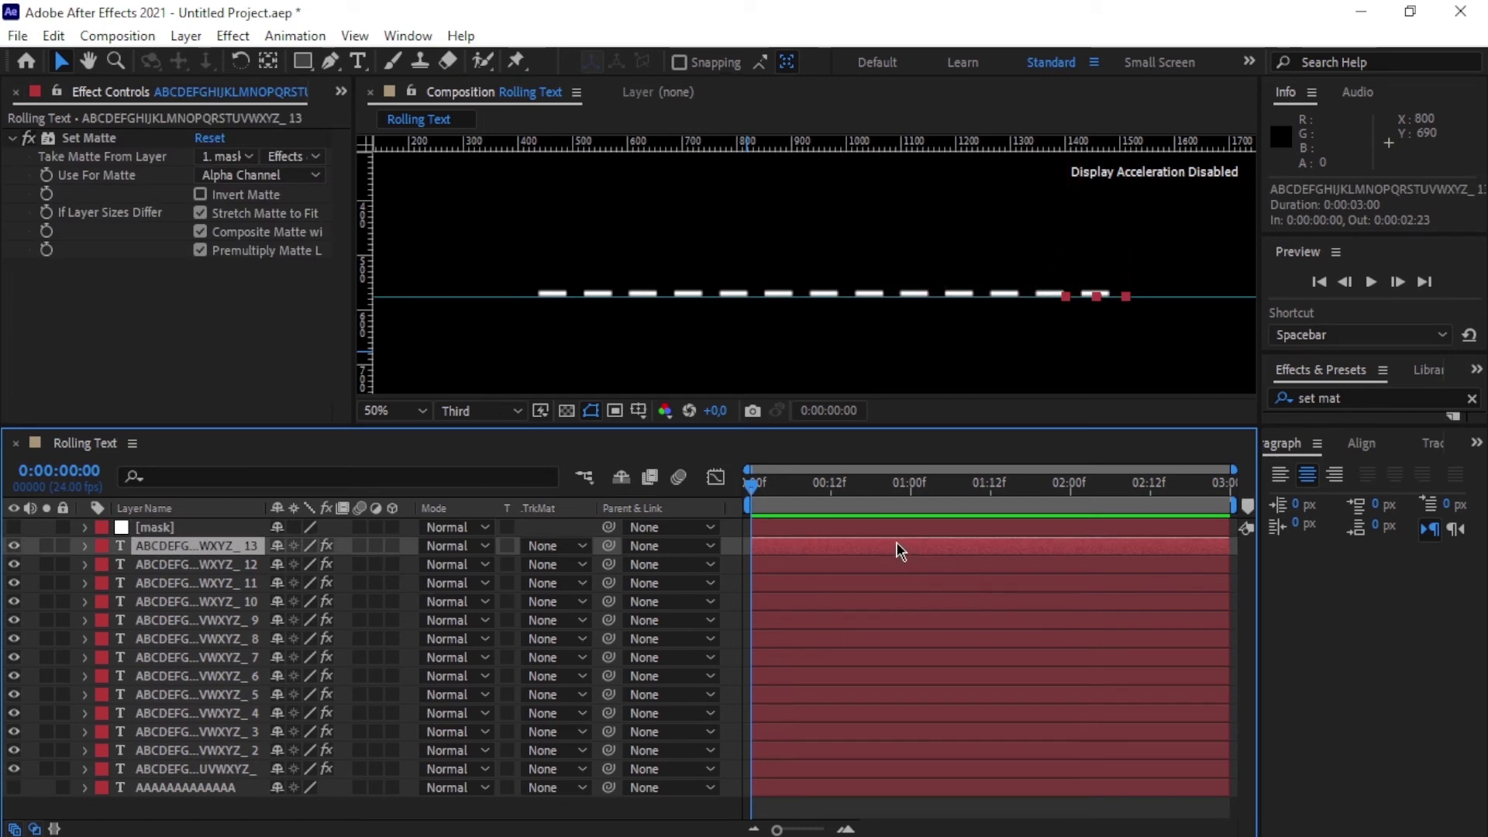
pyautogui.click(846, 829)
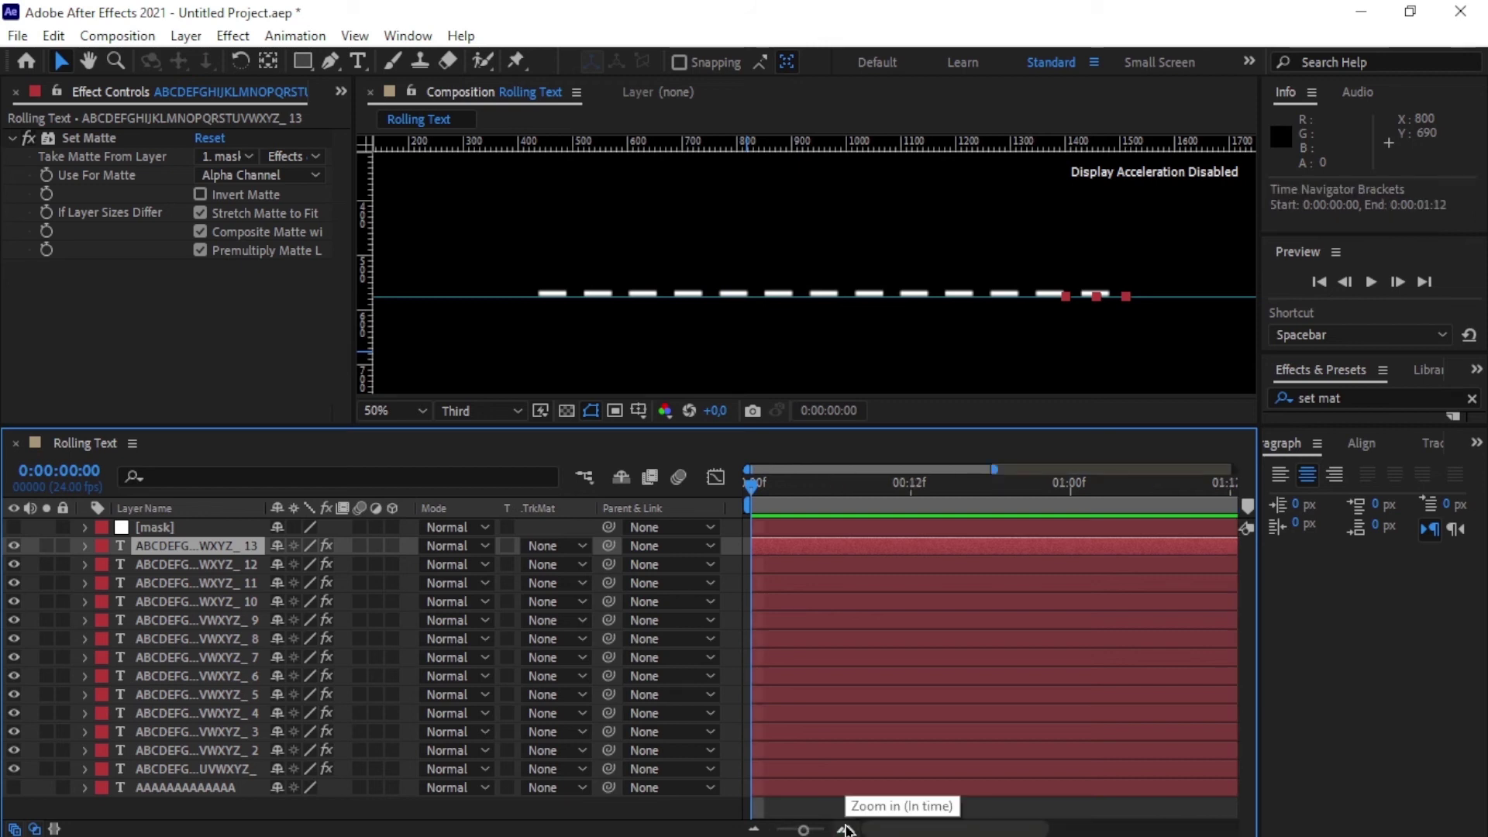
pyautogui.click(1071, 492)
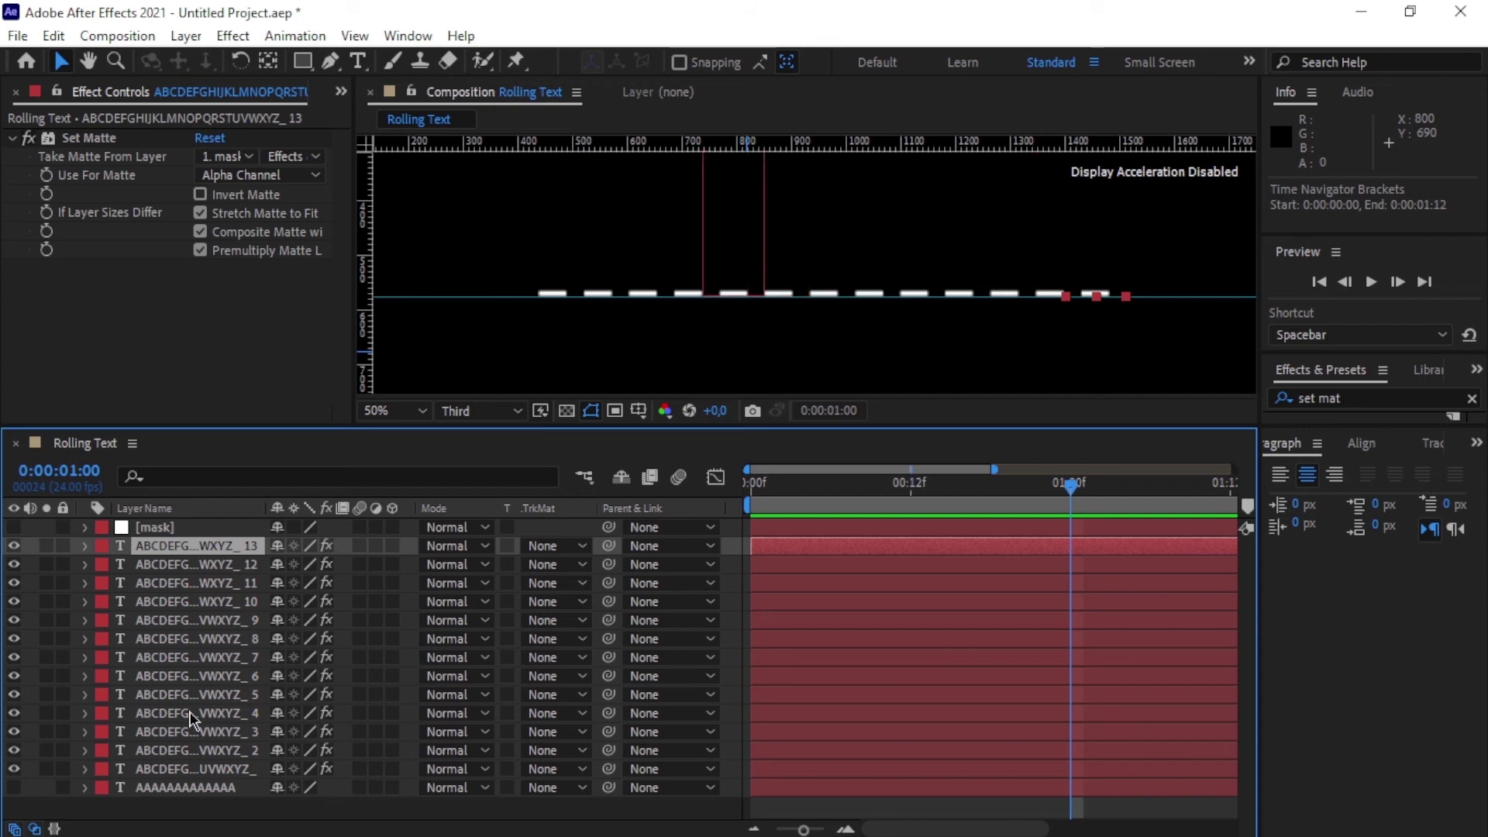
pyautogui.click(197, 770)
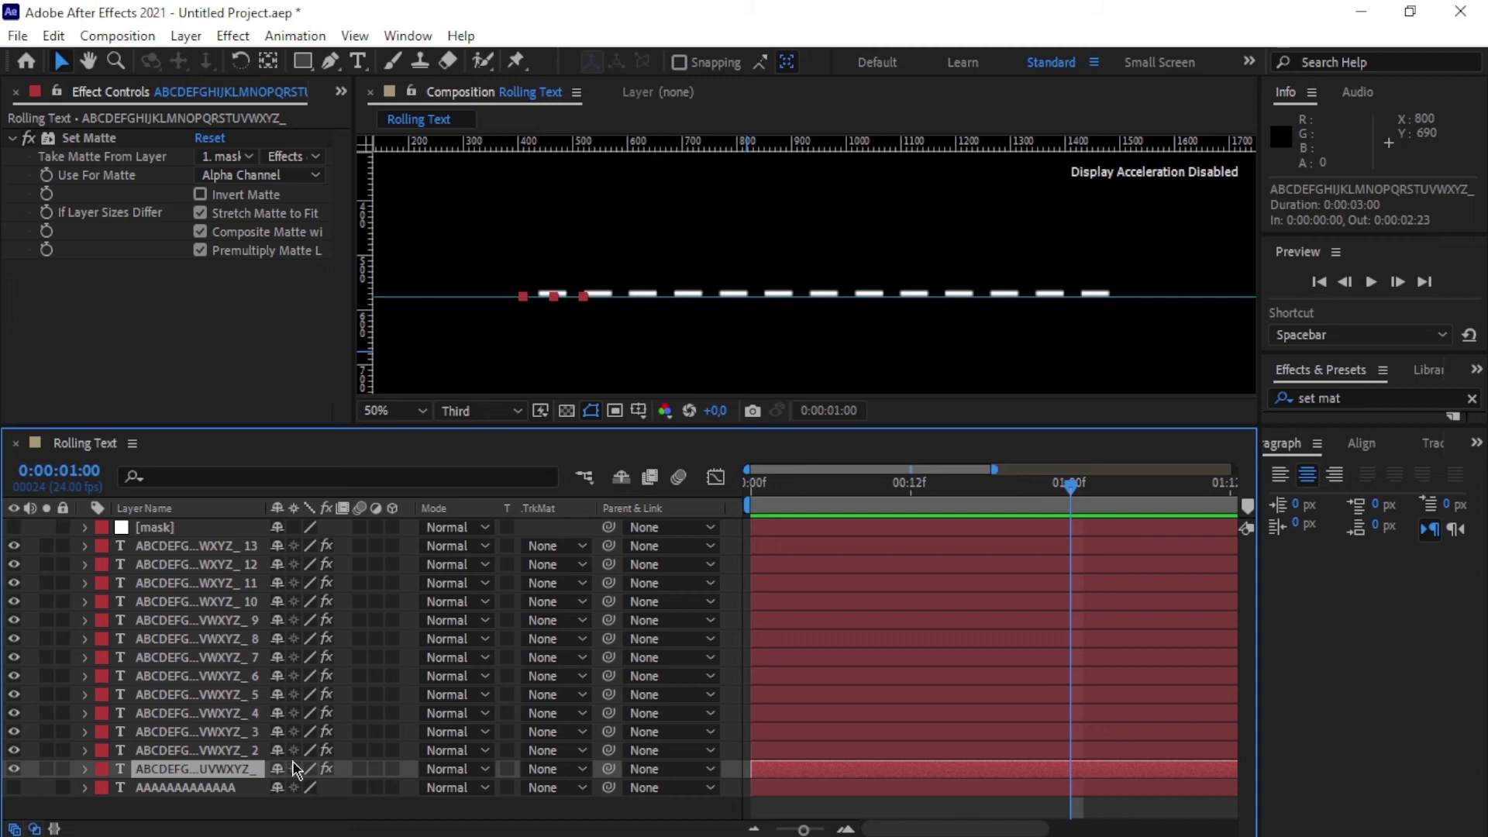
pyautogui.press('p')
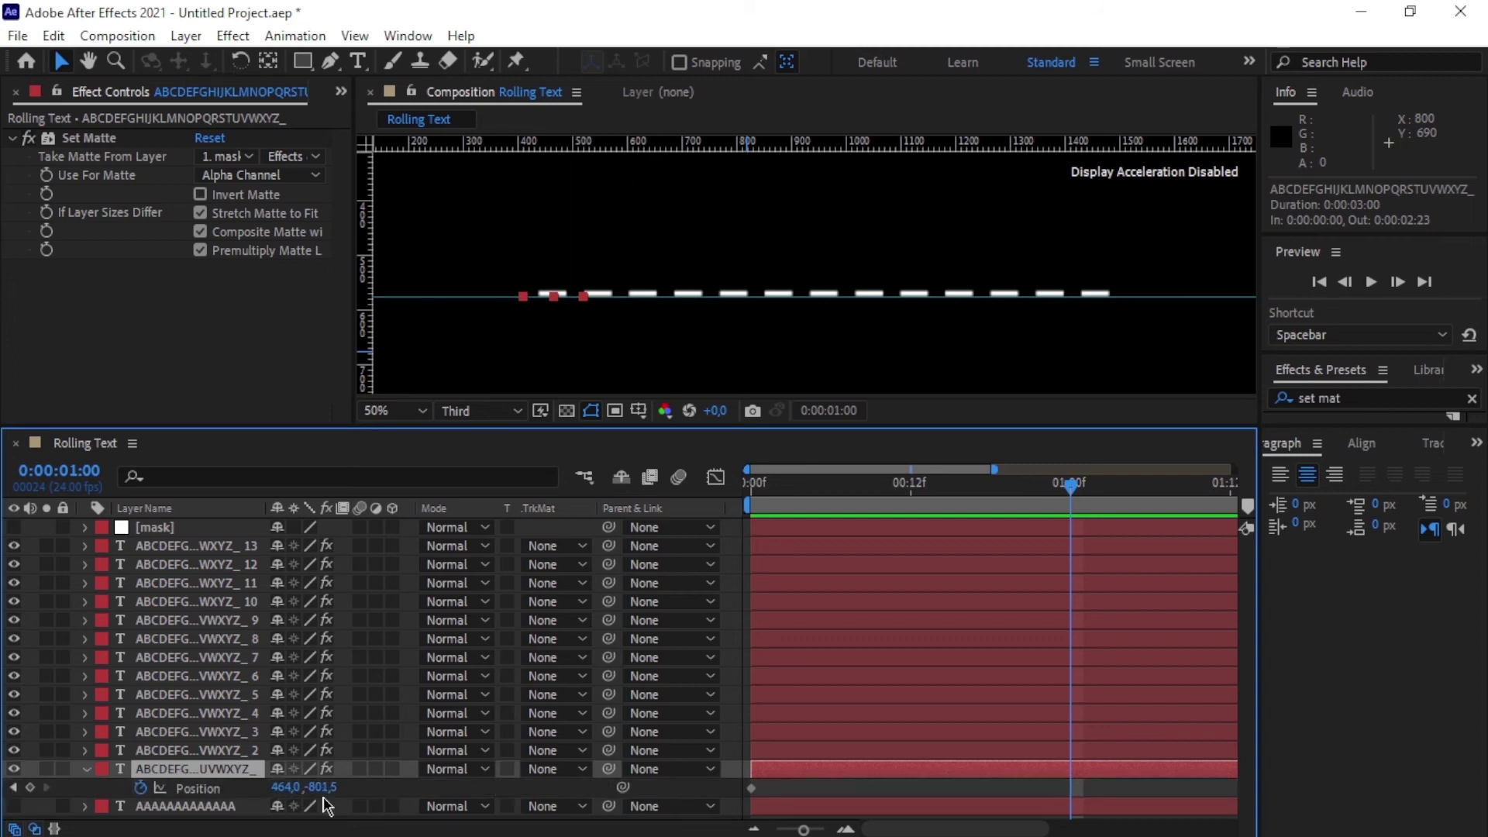
# Keyframe the first column's Y position at 1873.5 at one second, so the letter A sits on the guide.
pyautogui.moveTo(323, 795); pyautogui.dragTo(674, 758)
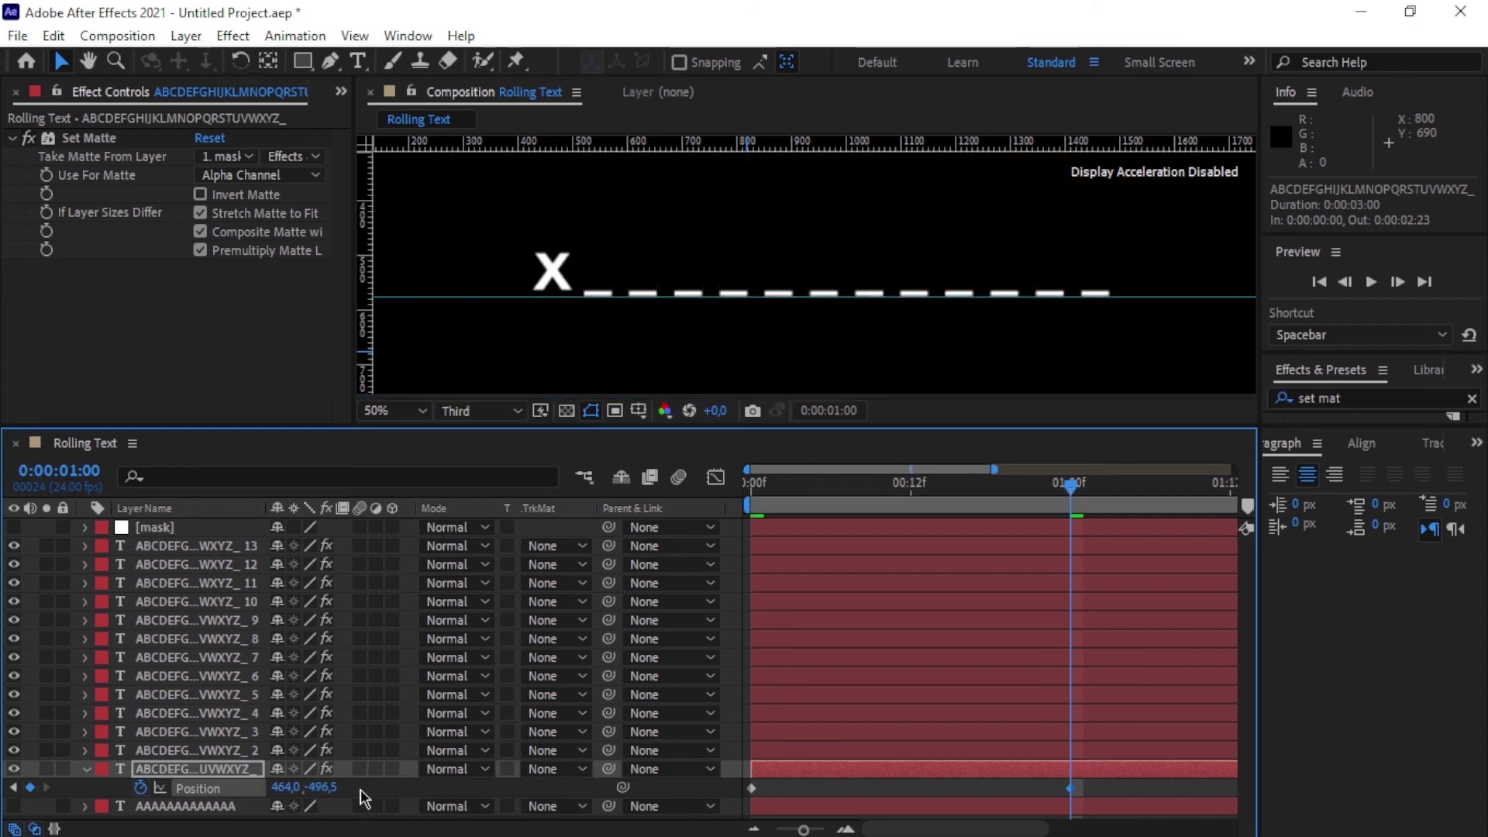
pyautogui.moveTo(324, 790); pyautogui.dragTo(619, 793)
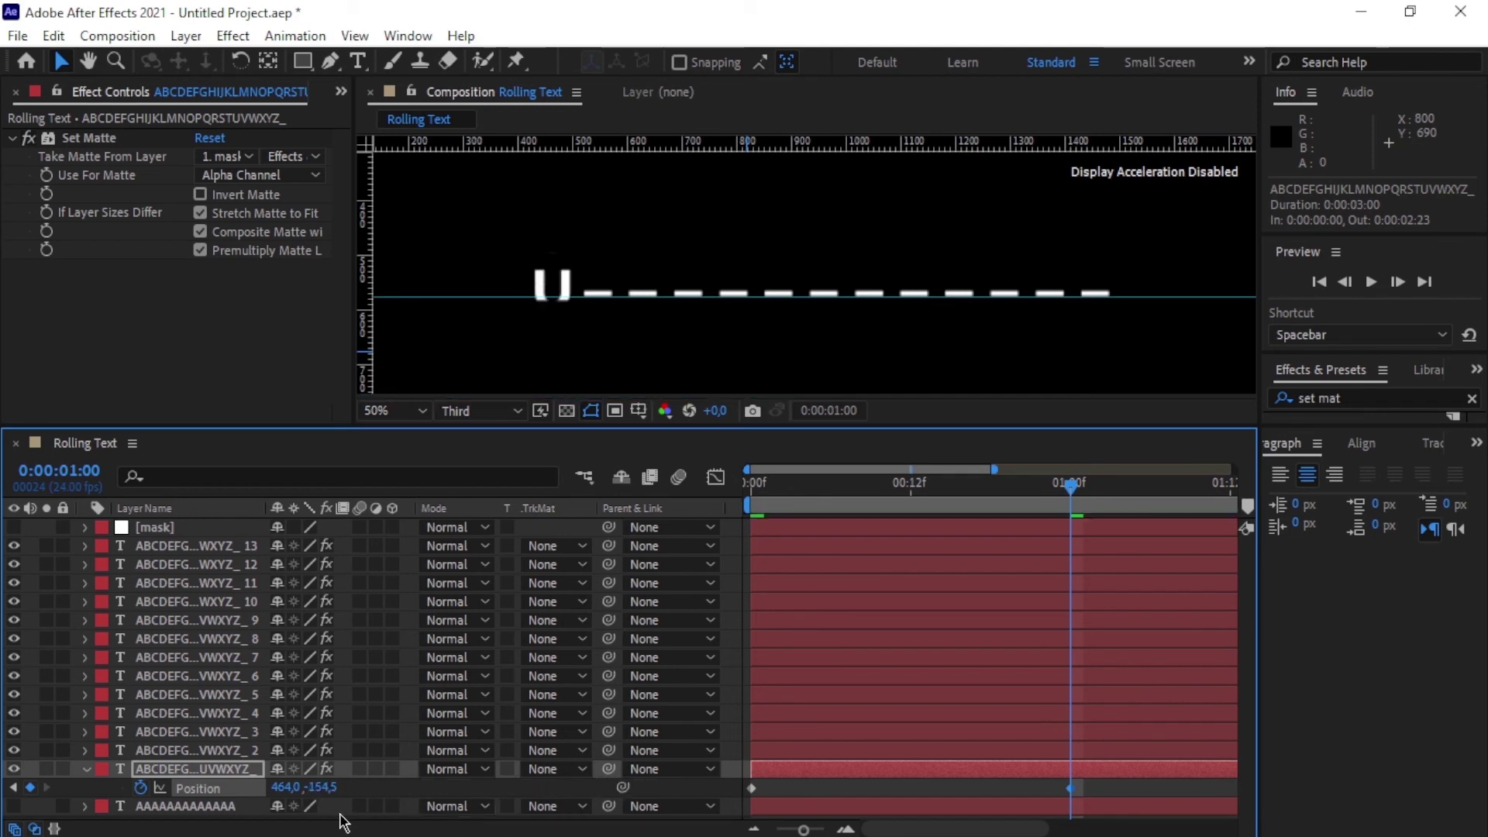
pyautogui.moveTo(322, 786); pyautogui.dragTo(507, 781)
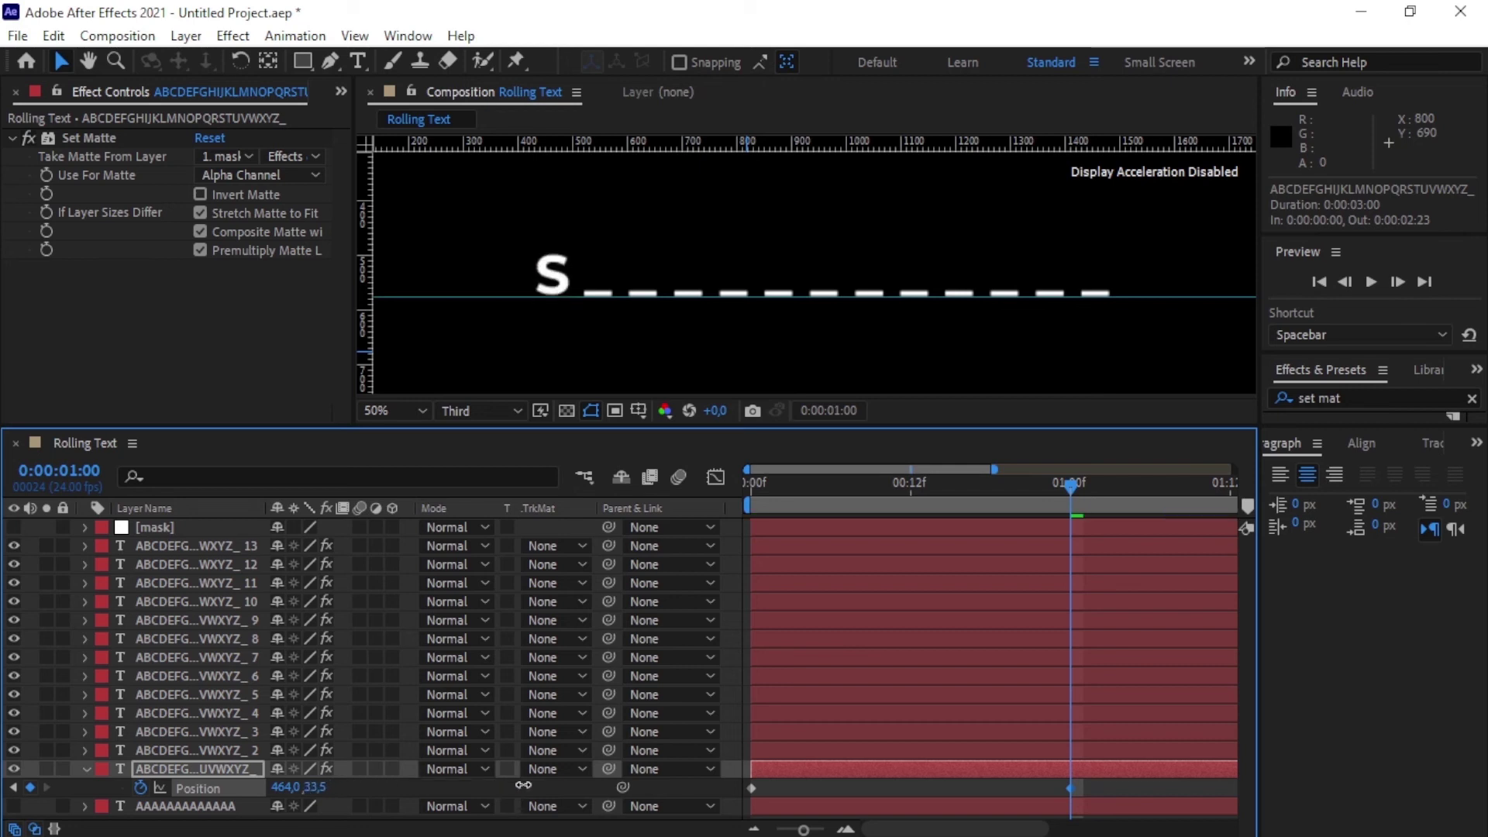
pyautogui.moveTo(324, 798); pyautogui.dragTo(555, 788)
pyautogui.moveTo(665, 789); pyautogui.dragTo(408, 781)
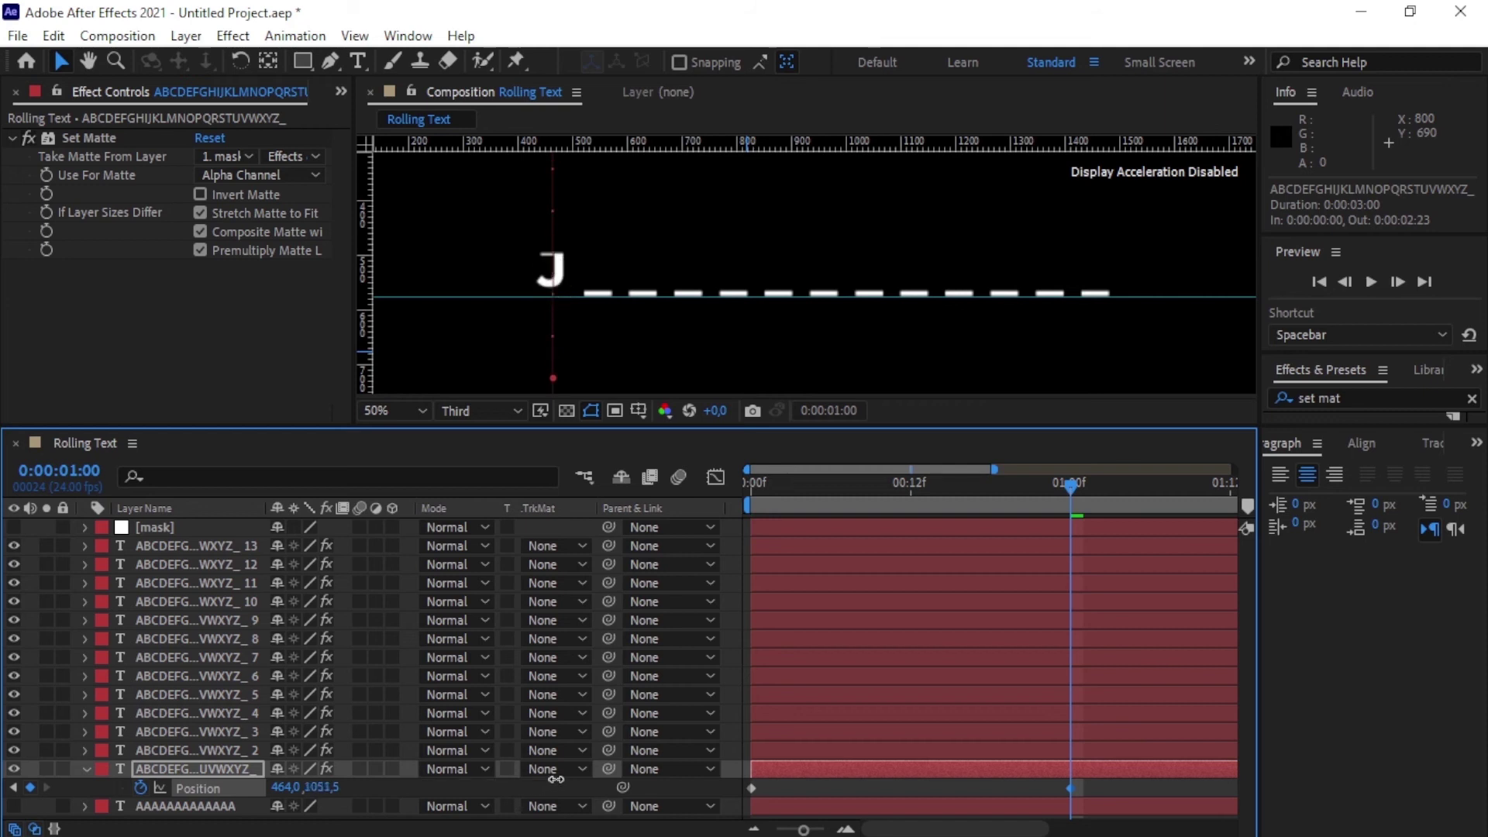
pyautogui.moveTo(556, 779)
pyautogui.mouseDown()
pyautogui.moveTo(343, 791)
pyautogui.moveTo(530, 778)
pyautogui.mouseUp()
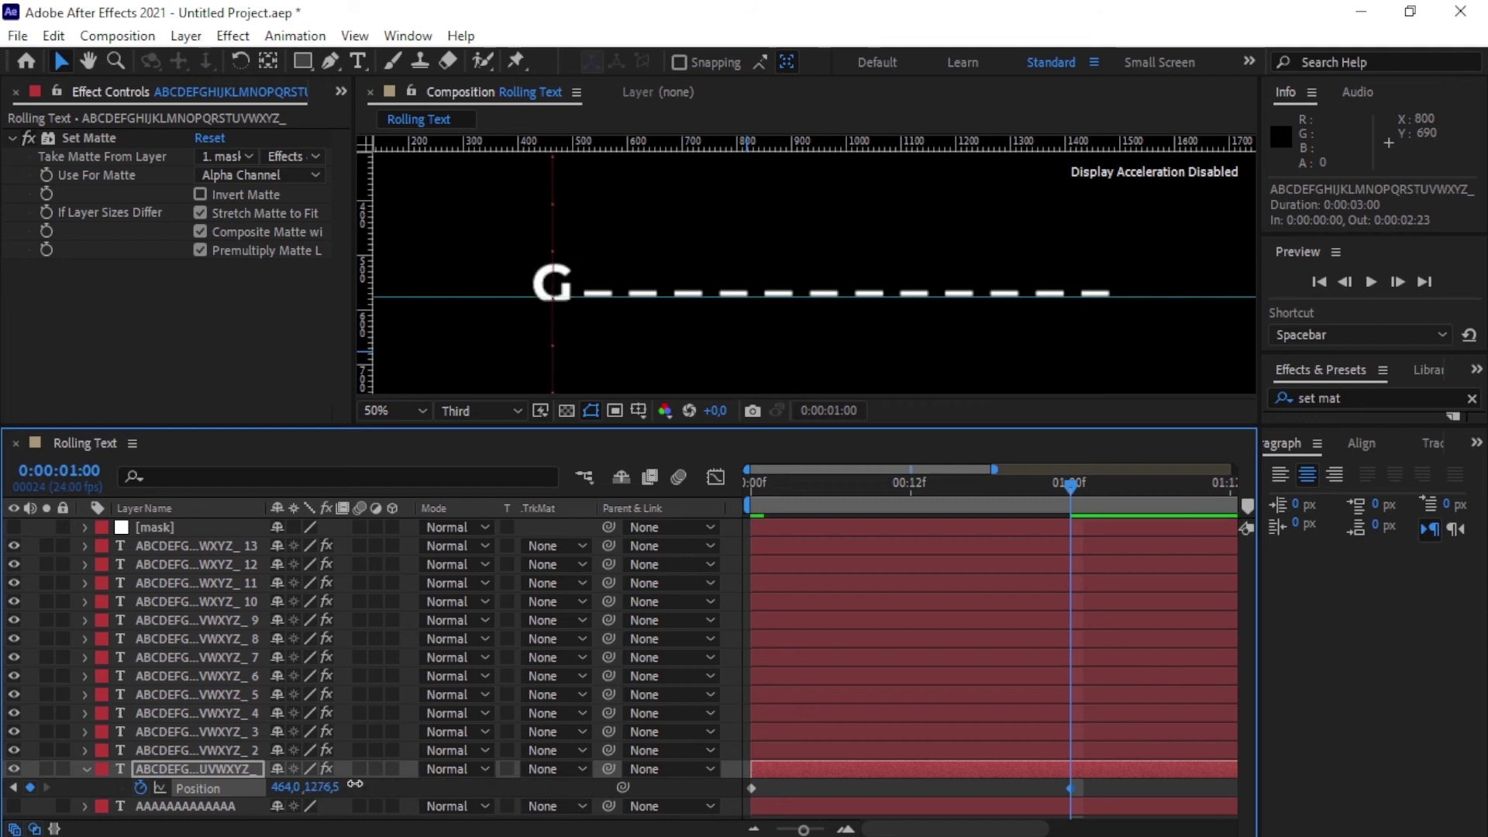
pyautogui.moveTo(354, 784); pyautogui.dragTo(570, 764)
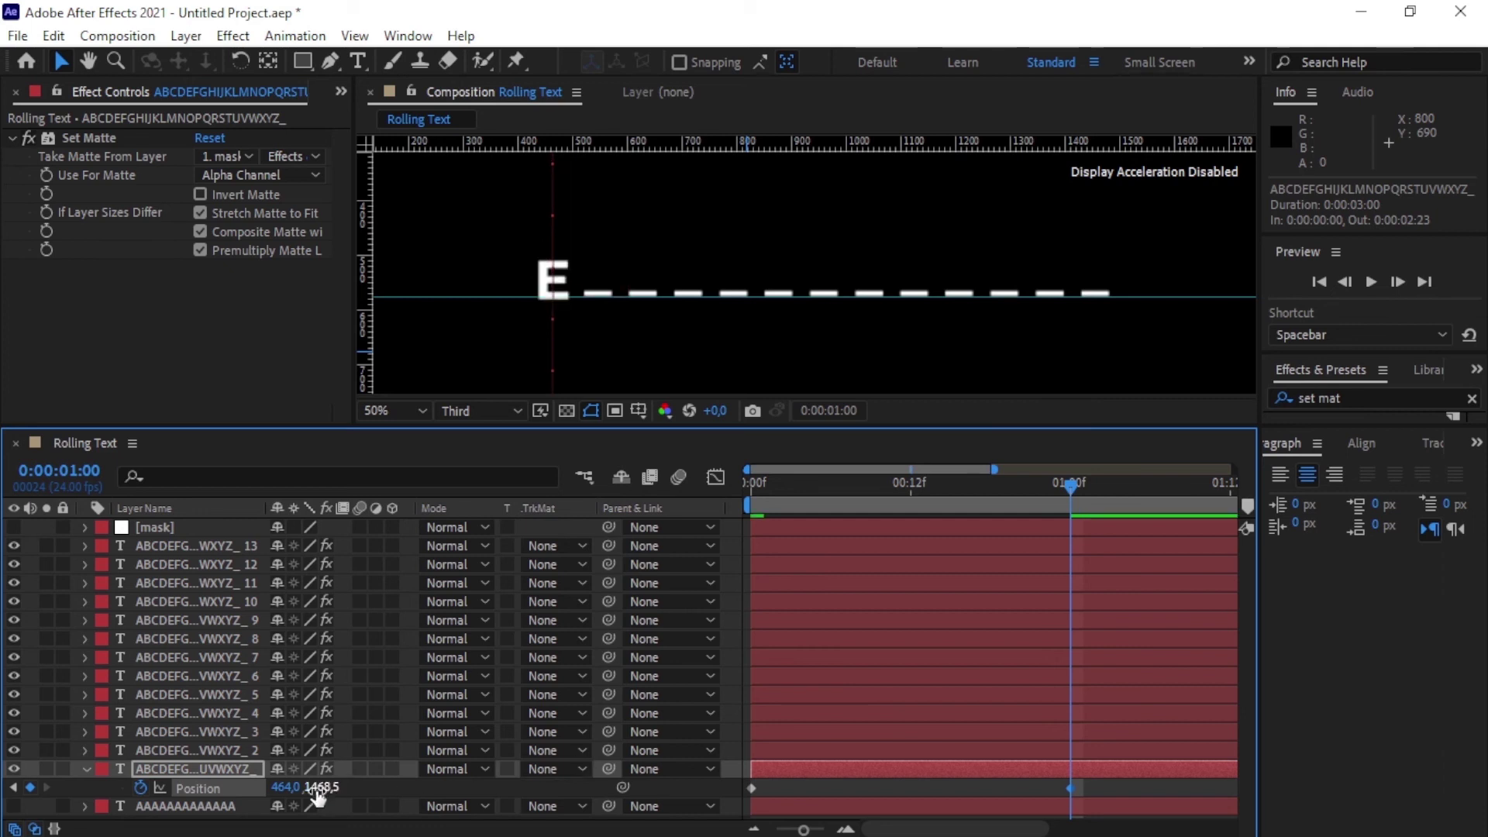
pyautogui.moveTo(363, 784); pyautogui.dragTo(407, 782)
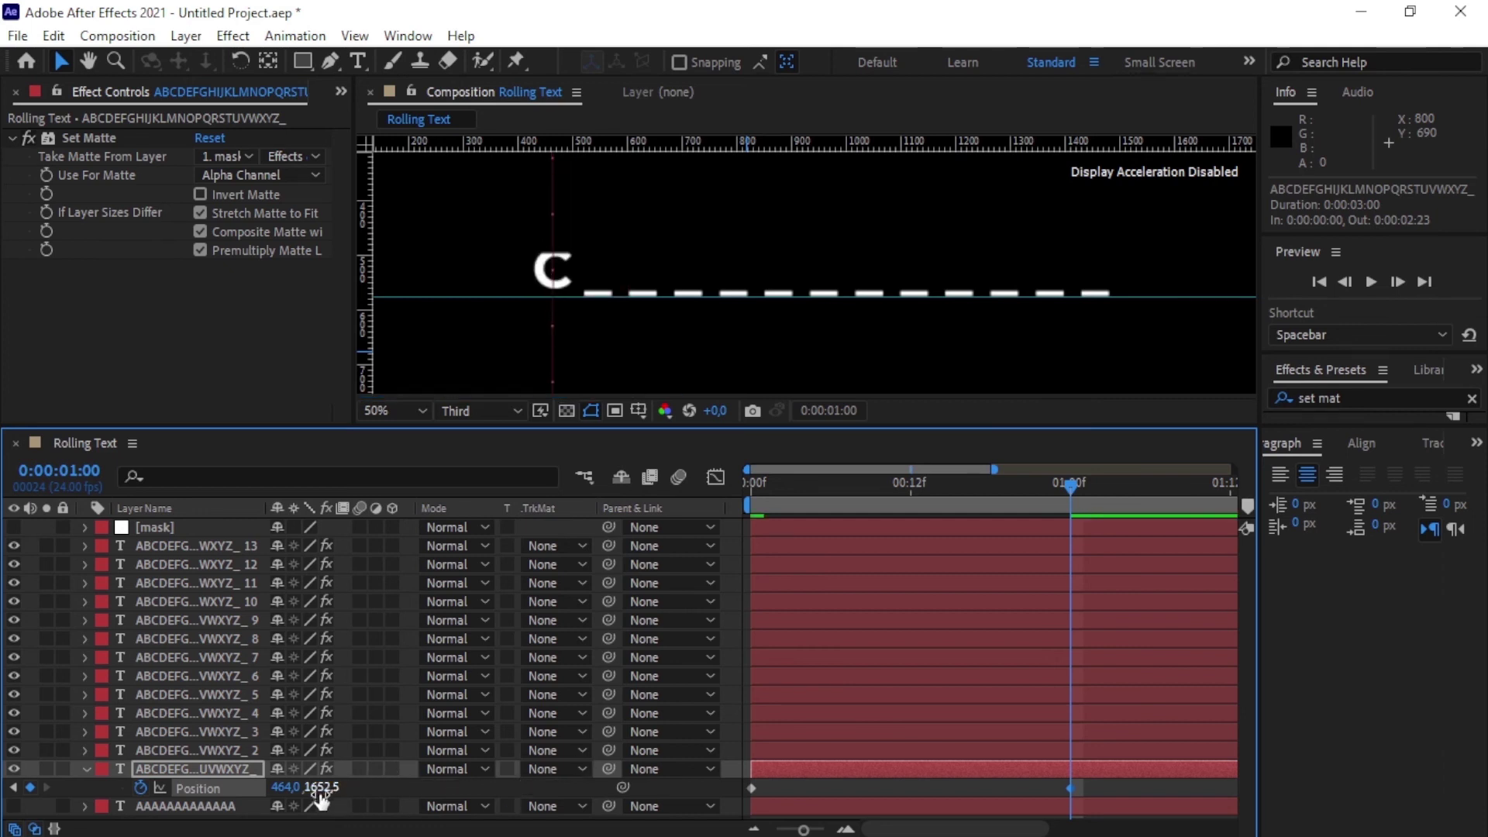
pyautogui.moveTo(324, 787); pyautogui.dragTo(514, 783)
pyautogui.moveTo(324, 785); pyautogui.dragTo(379, 789)
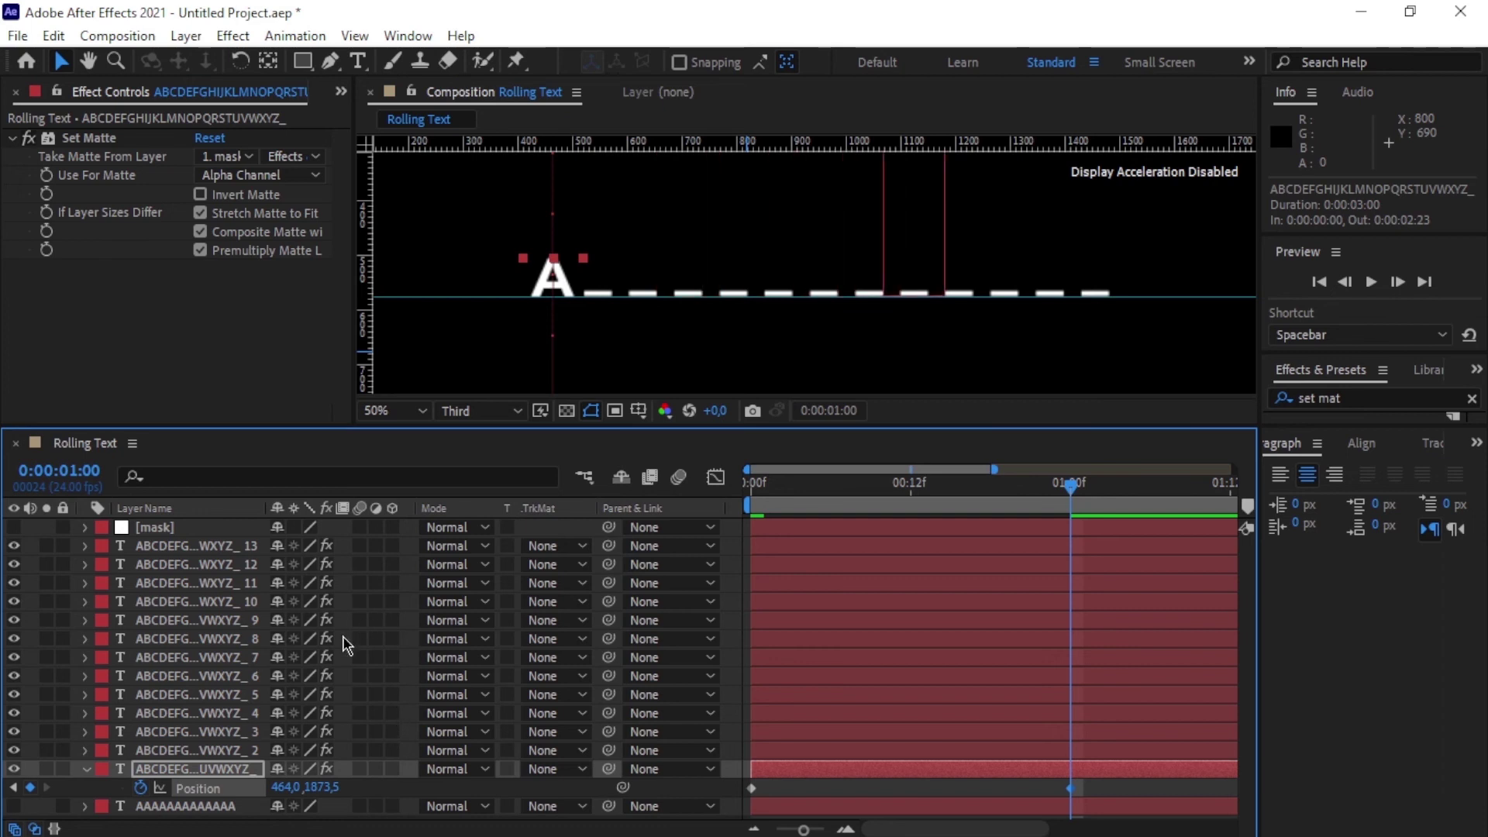
# Keyframe the second column's Y position at 1361.5 at one second, so the letter F sits on the guide.
pyautogui.click(223, 756)
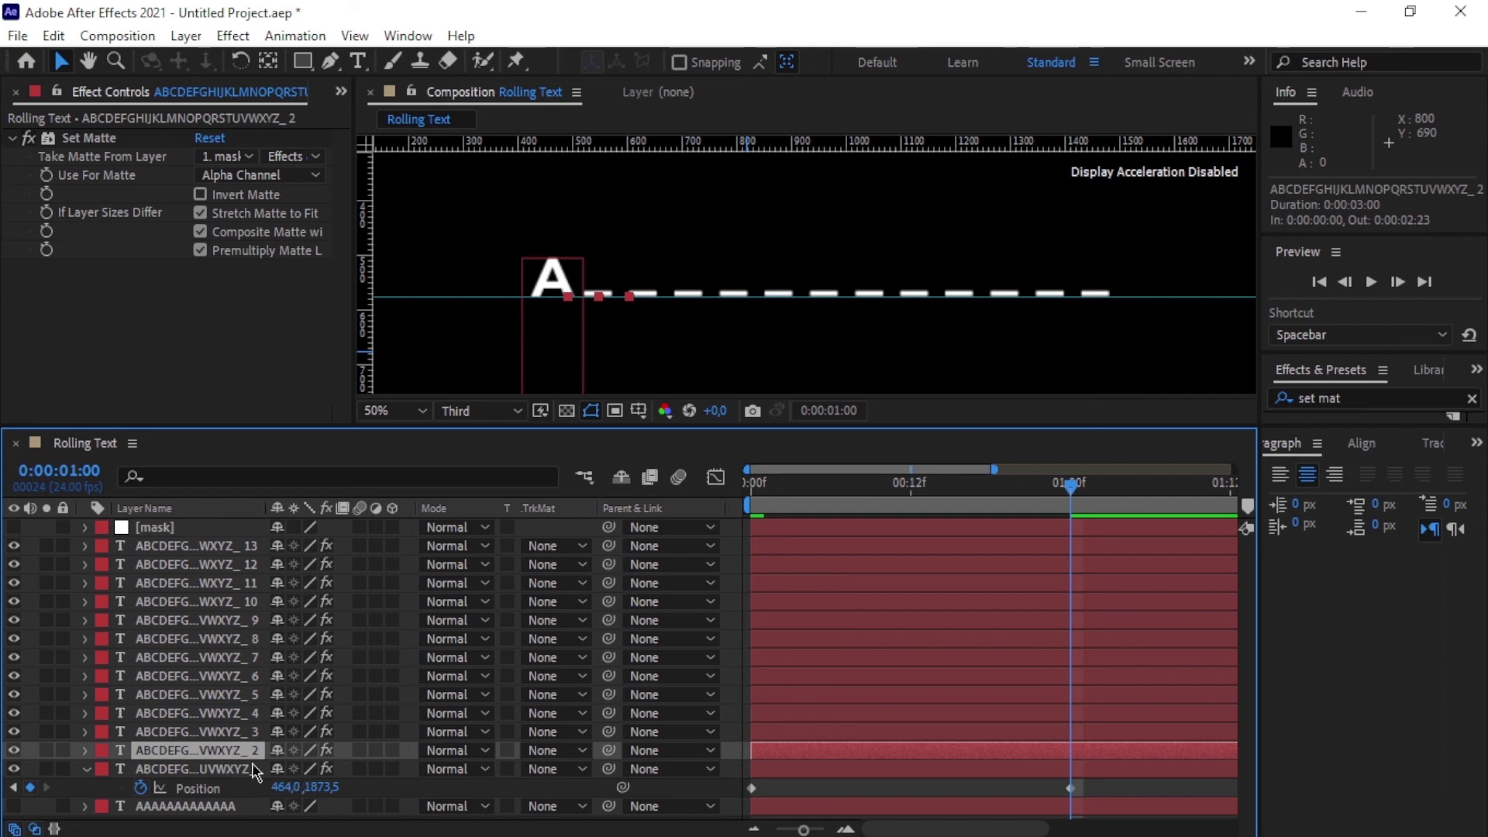
pyautogui.press('p')
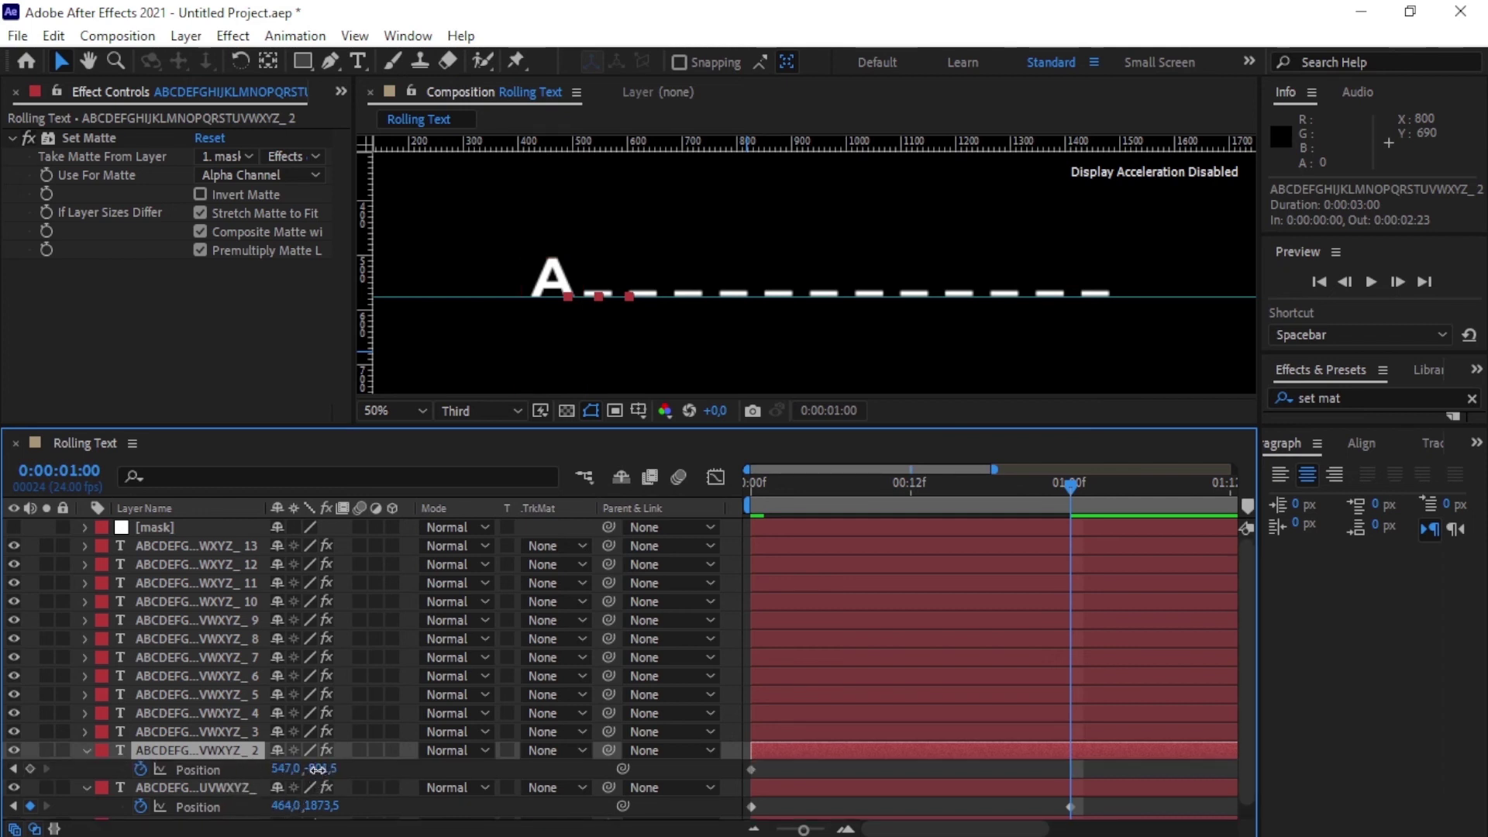
pyautogui.moveTo(318, 769); pyautogui.dragTo(464, 767)
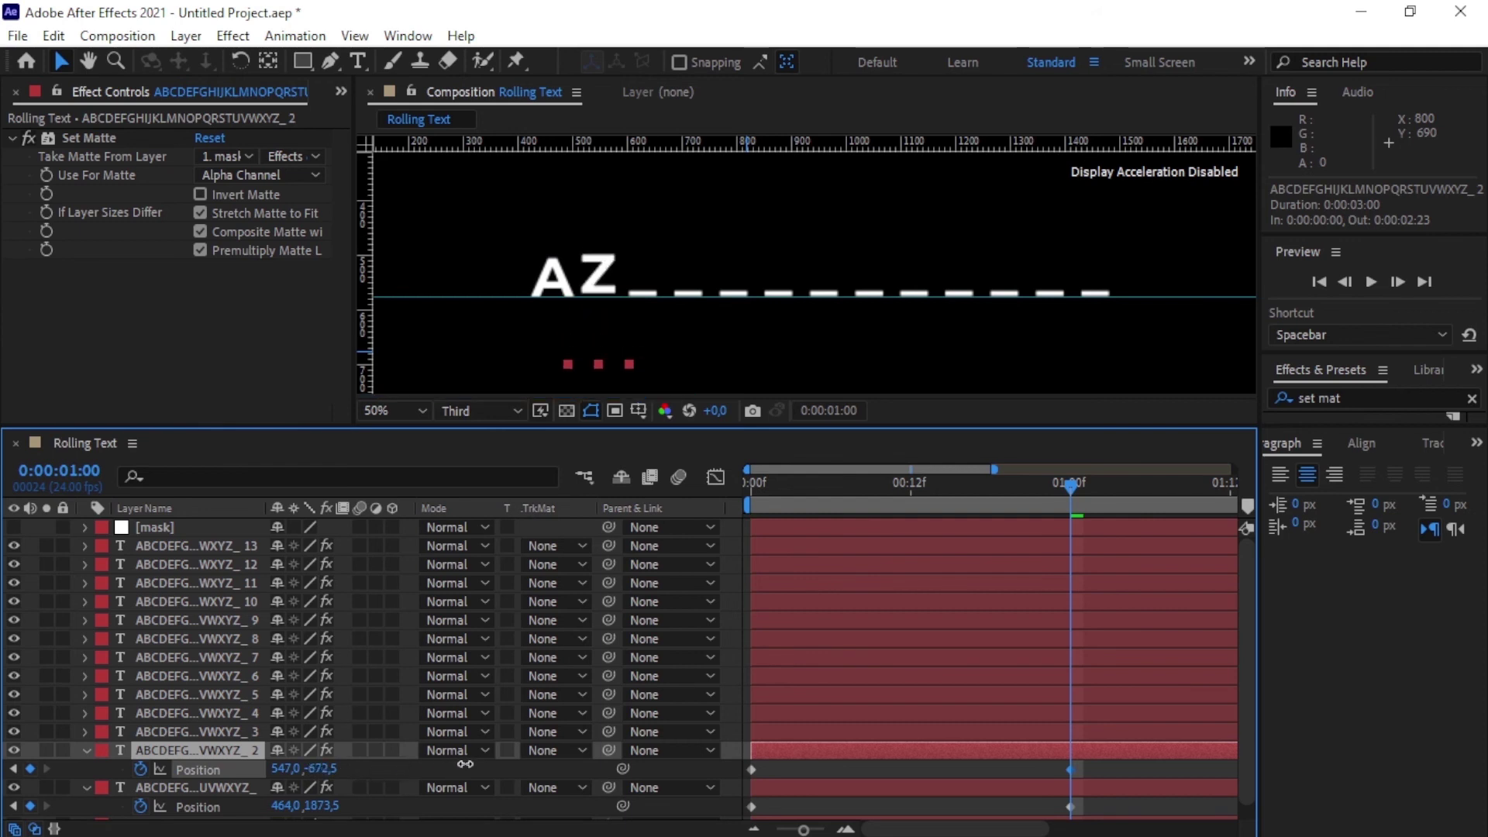
pyautogui.moveTo(318, 766); pyautogui.dragTo(432, 771)
pyautogui.moveTo(320, 773)
pyautogui.mouseDown()
pyautogui.moveTo(423, 763)
pyautogui.moveTo(432, 775)
pyautogui.moveTo(327, 775)
pyautogui.mouseUp()
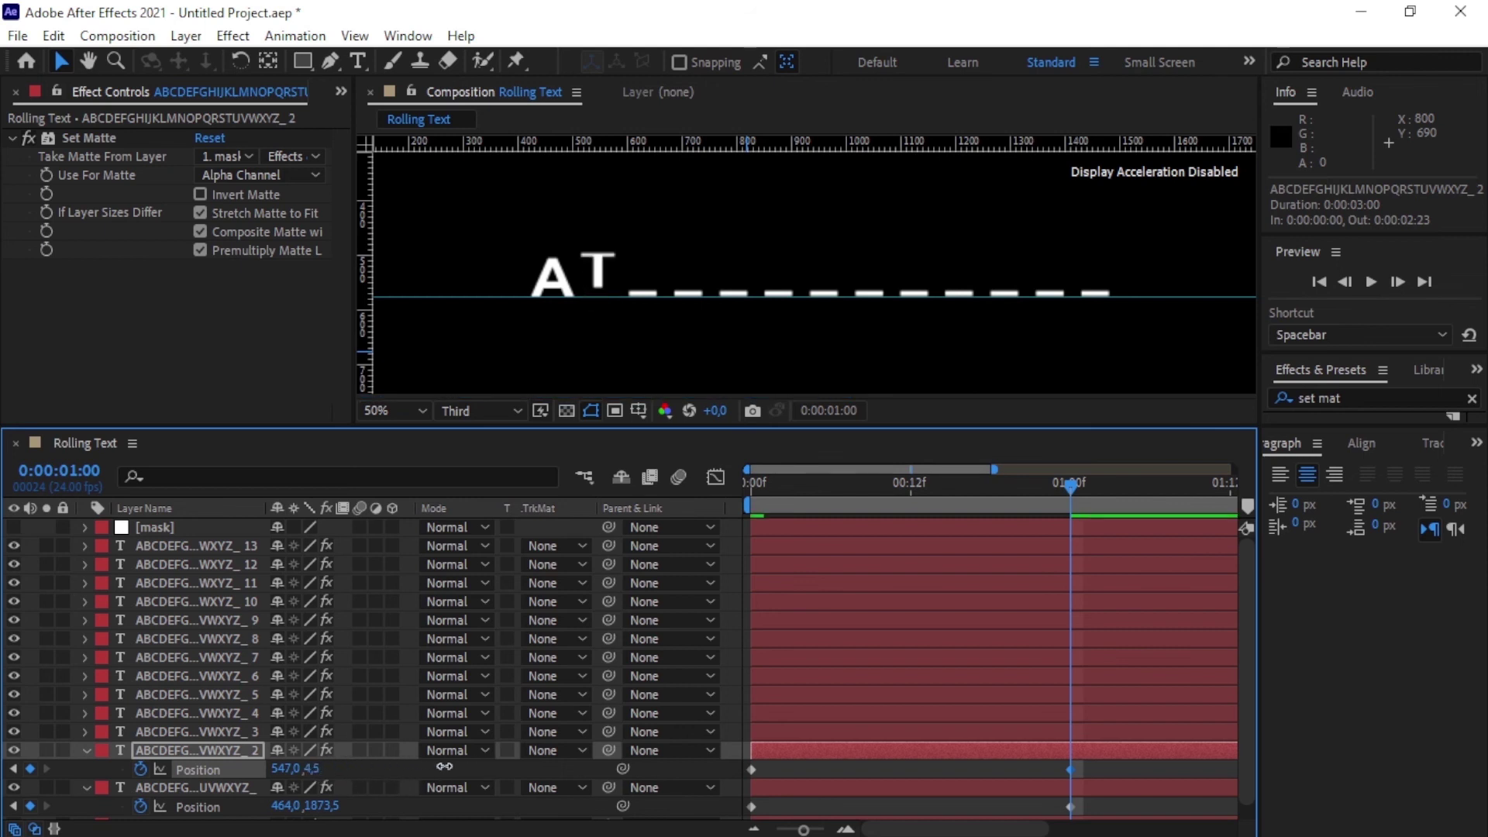
pyautogui.moveTo(444, 767); pyautogui.dragTo(324, 769)
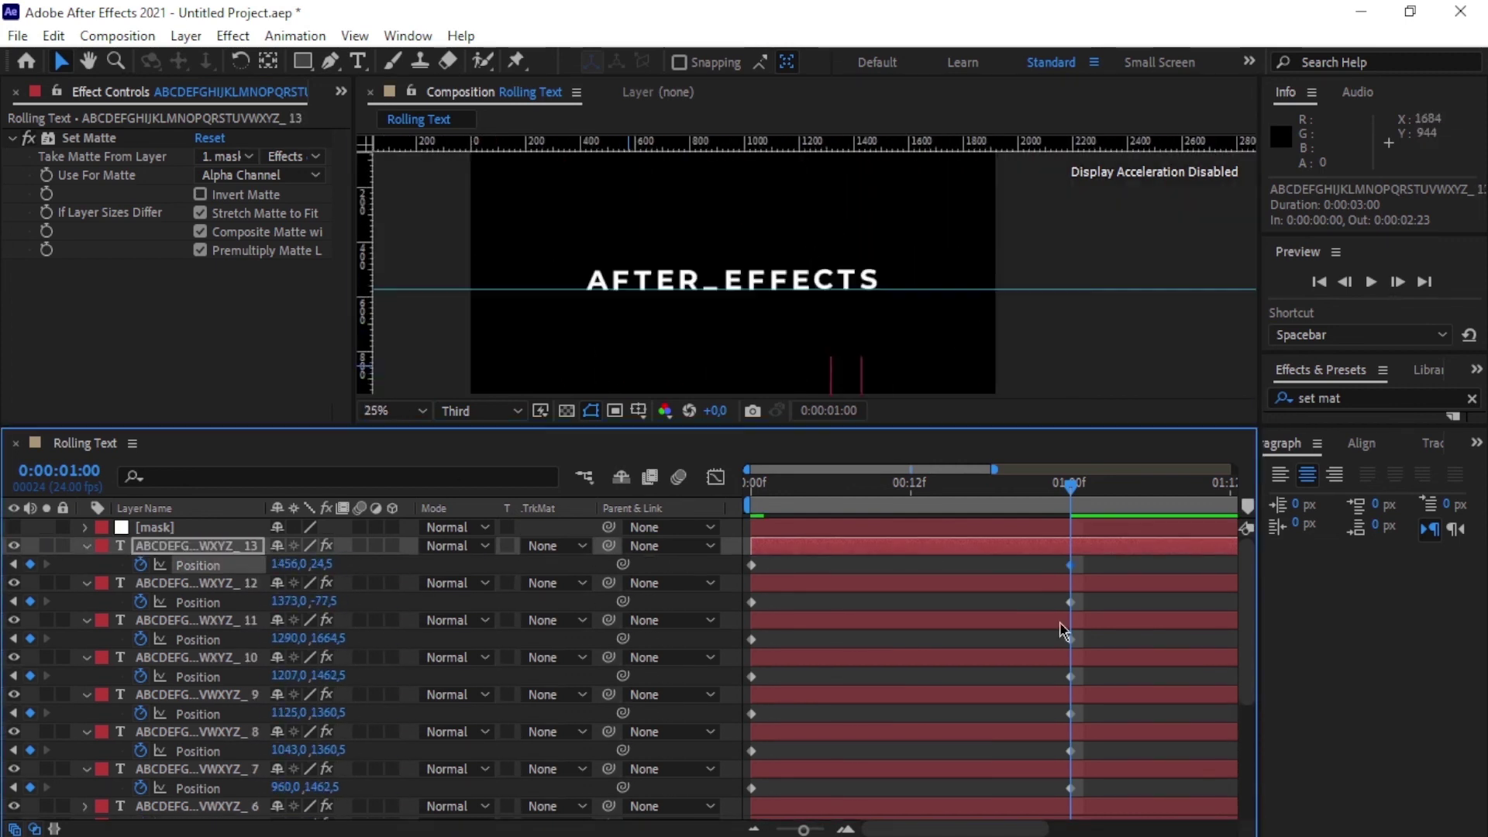
pyautogui.scroll(-5, 1116, 630)
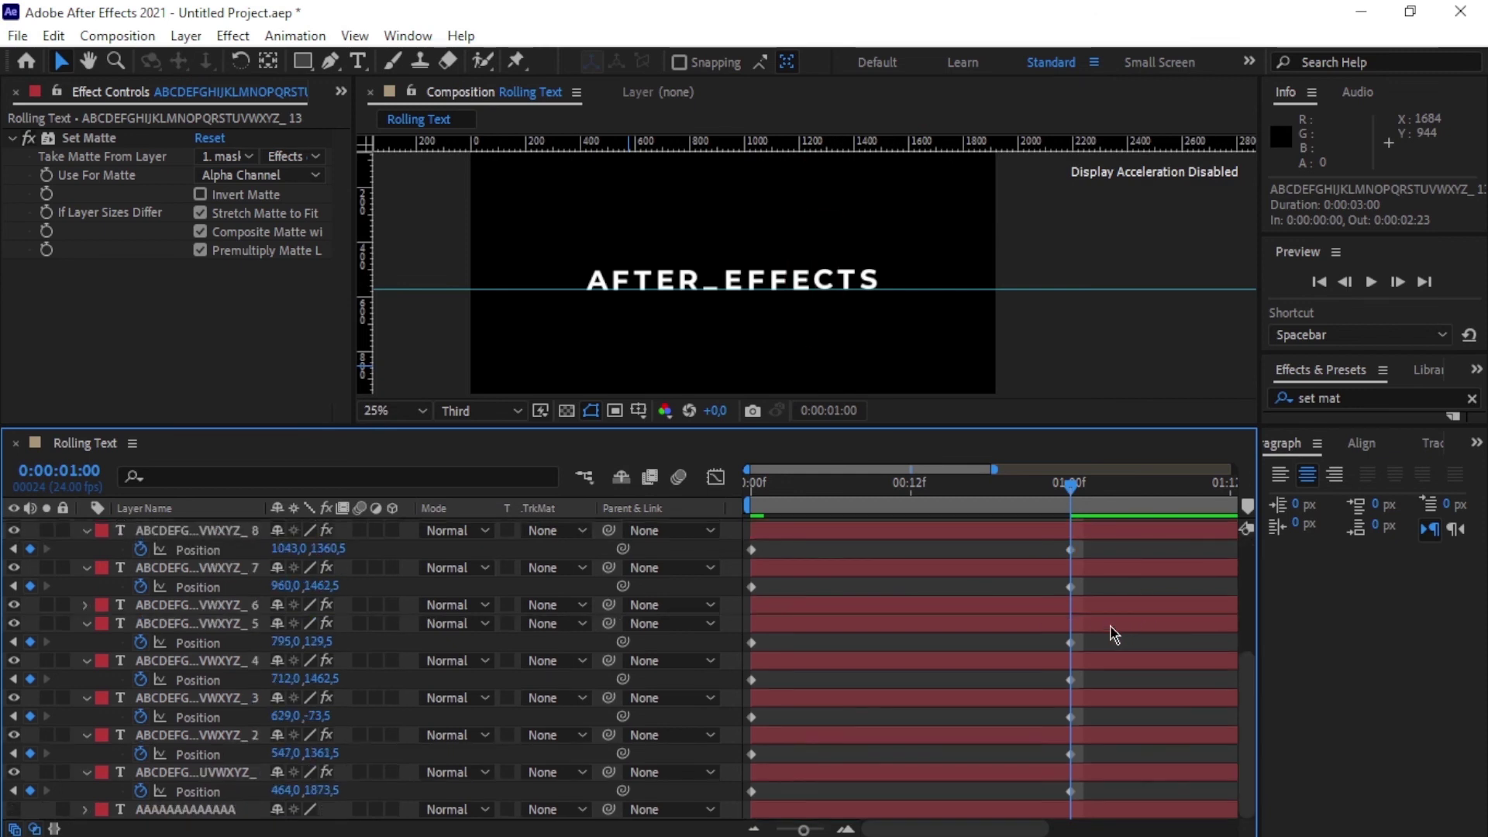
pyautogui.scroll(5, 1114, 633)
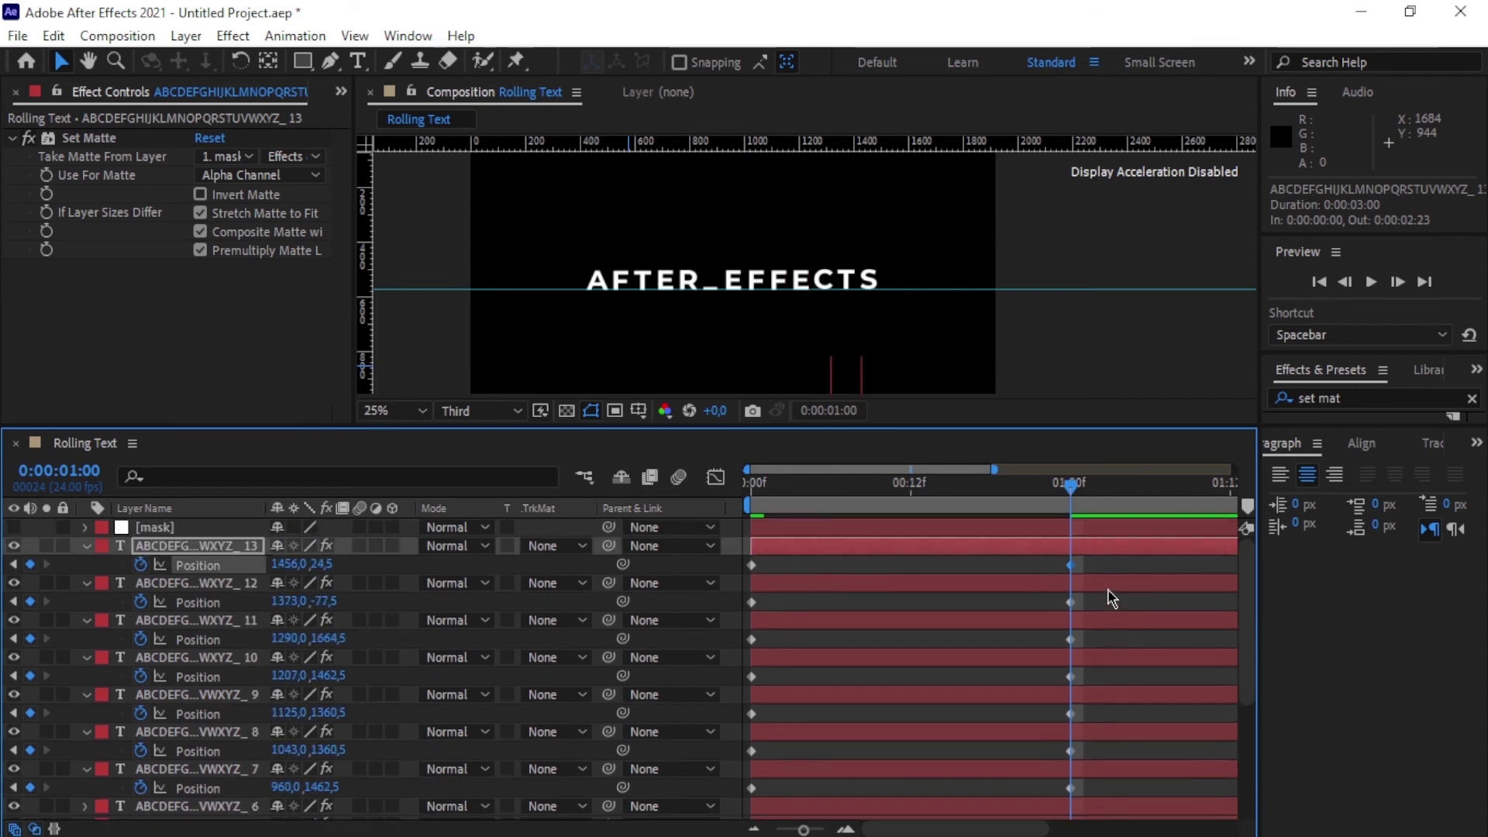
pyautogui.scroll(-5, 1114, 634)
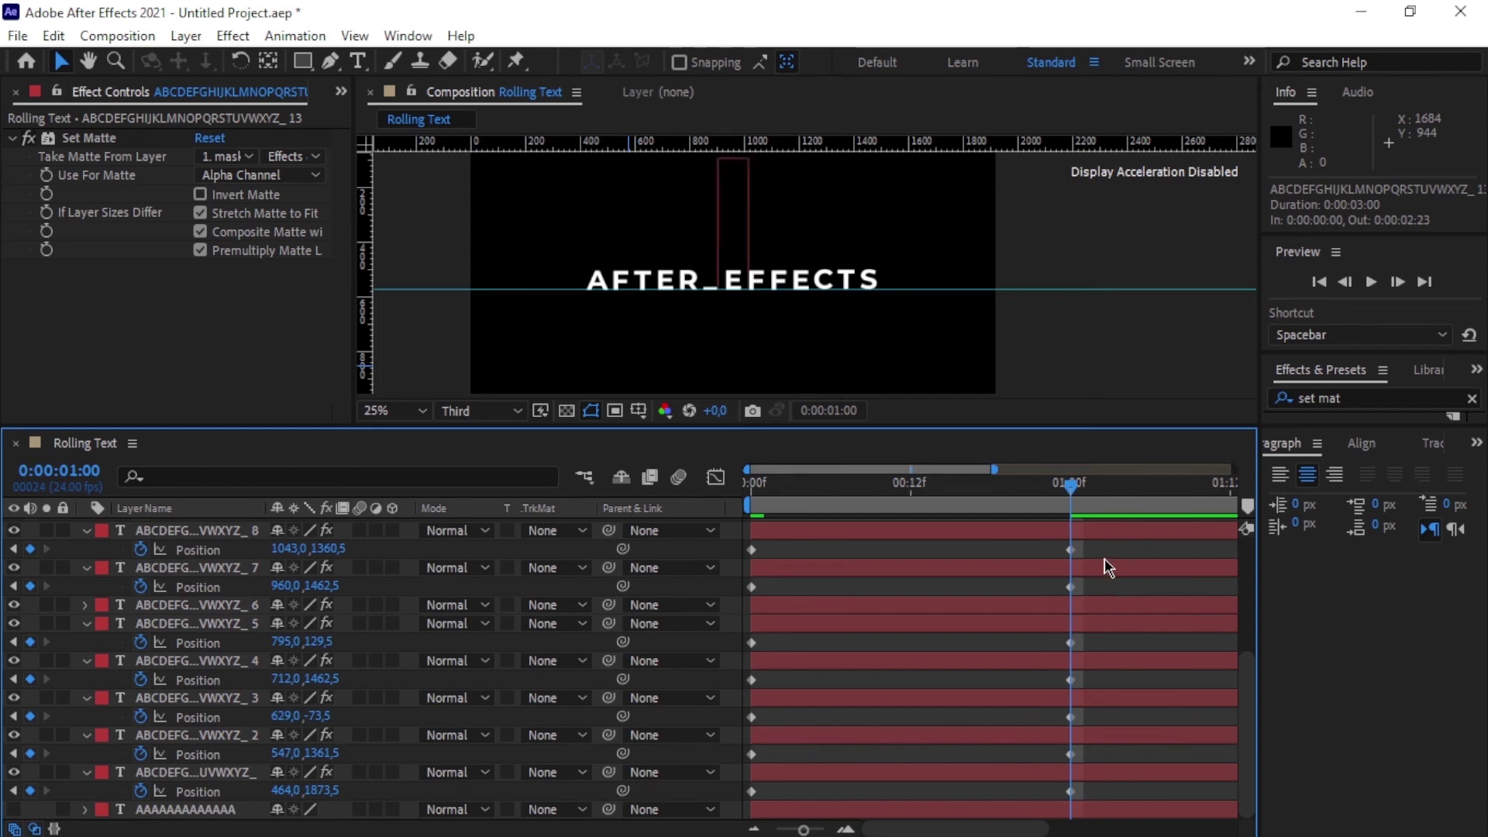
pyautogui.moveTo(1071, 624); pyautogui.dragTo(1050, 821)
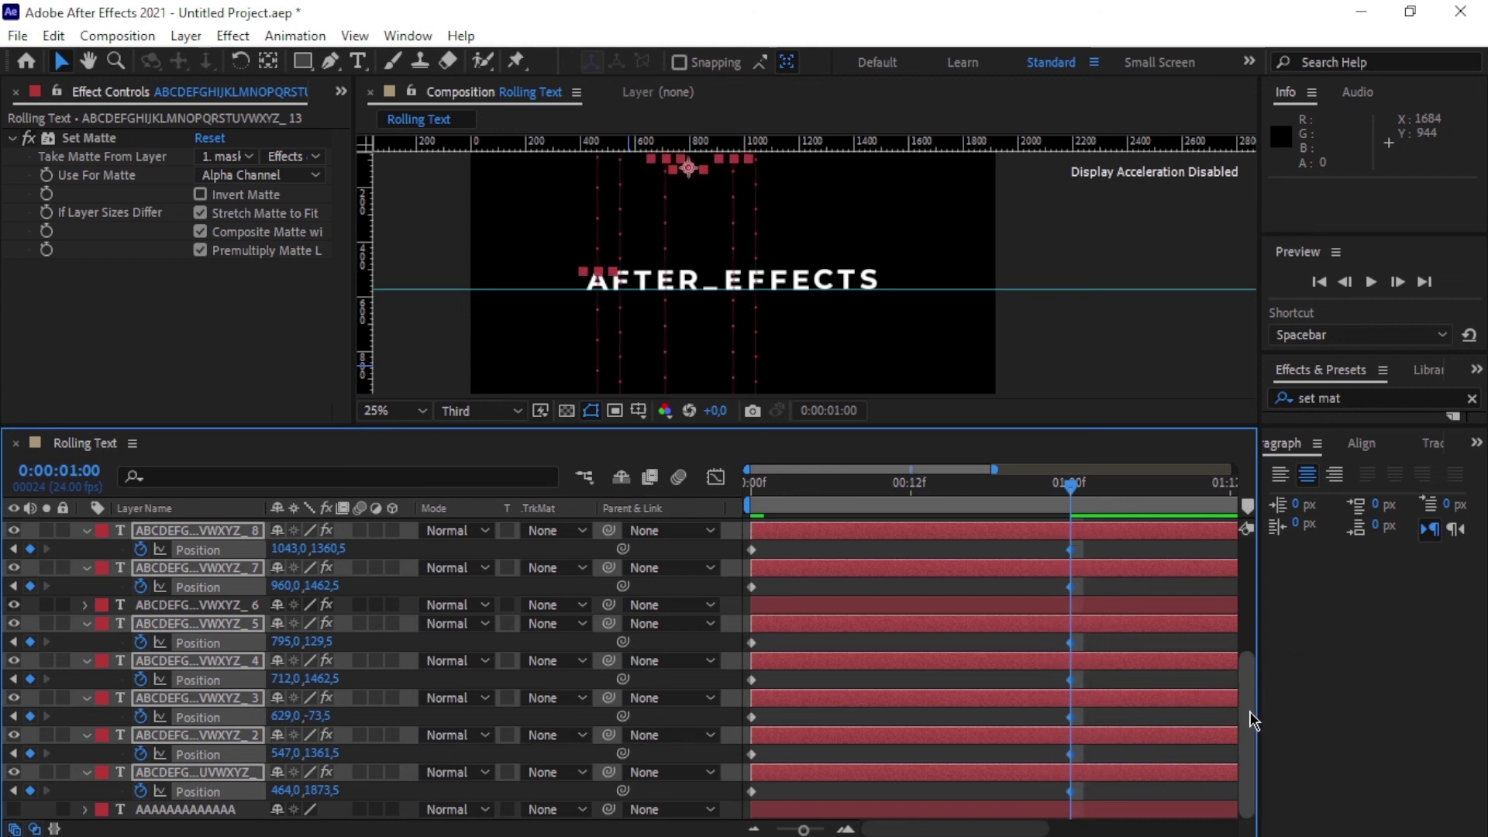
pyautogui.moveTo(1255, 697); pyautogui.dragTo(1246, 572)
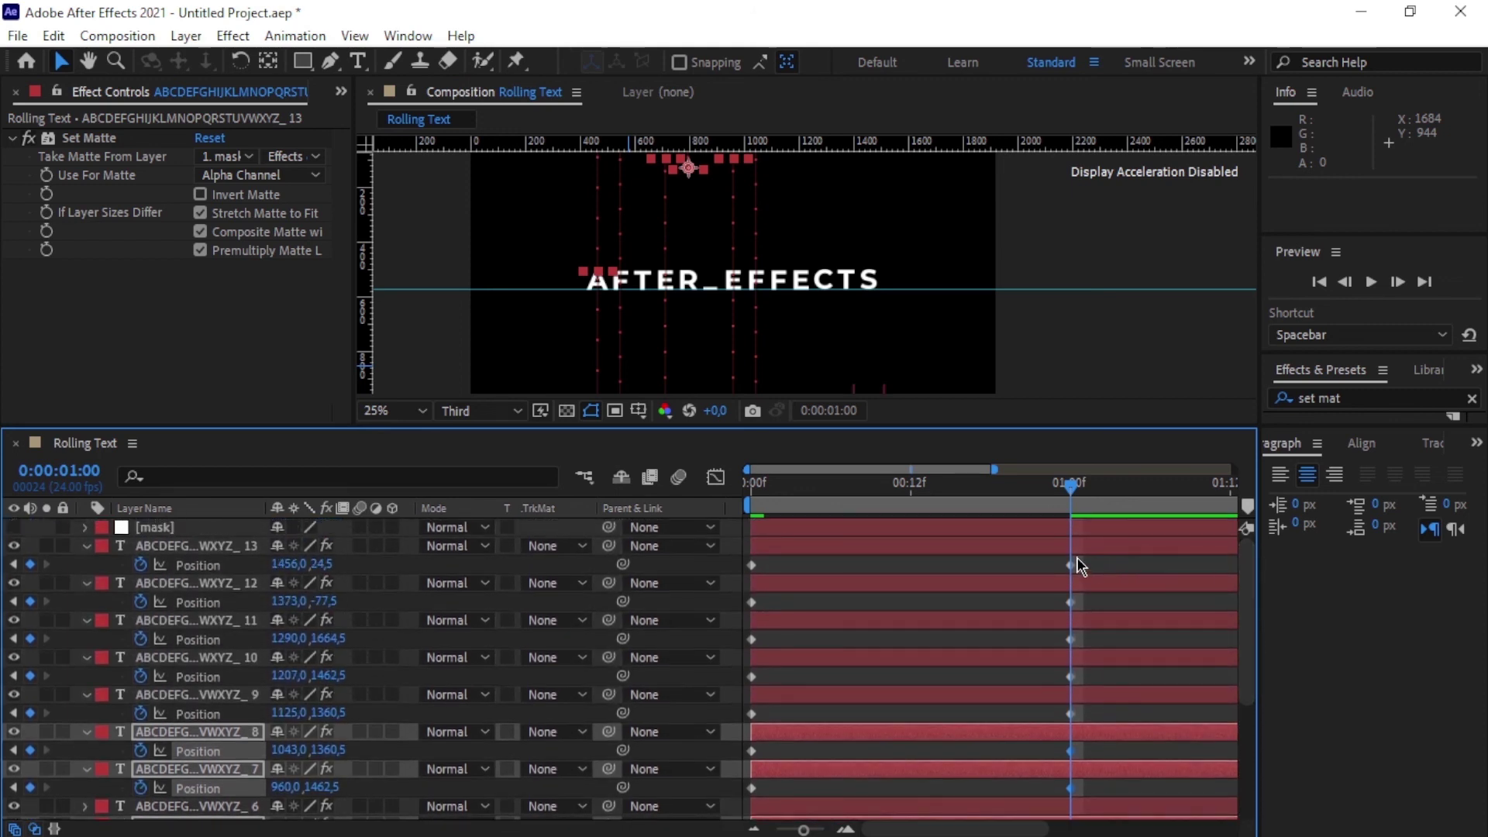
pyautogui.moveTo(1074, 566)
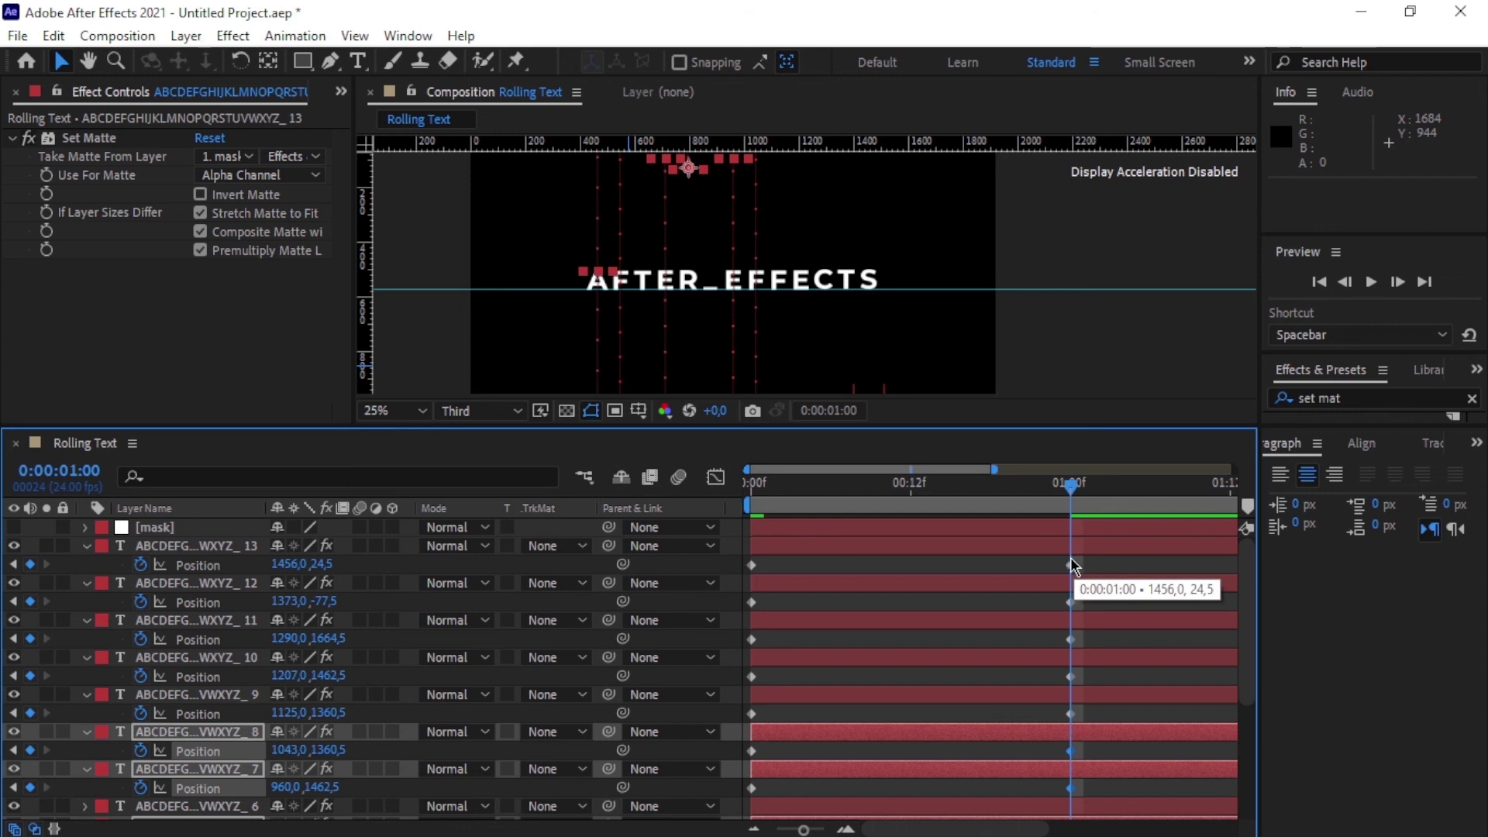
pyautogui.click(1100, 574)
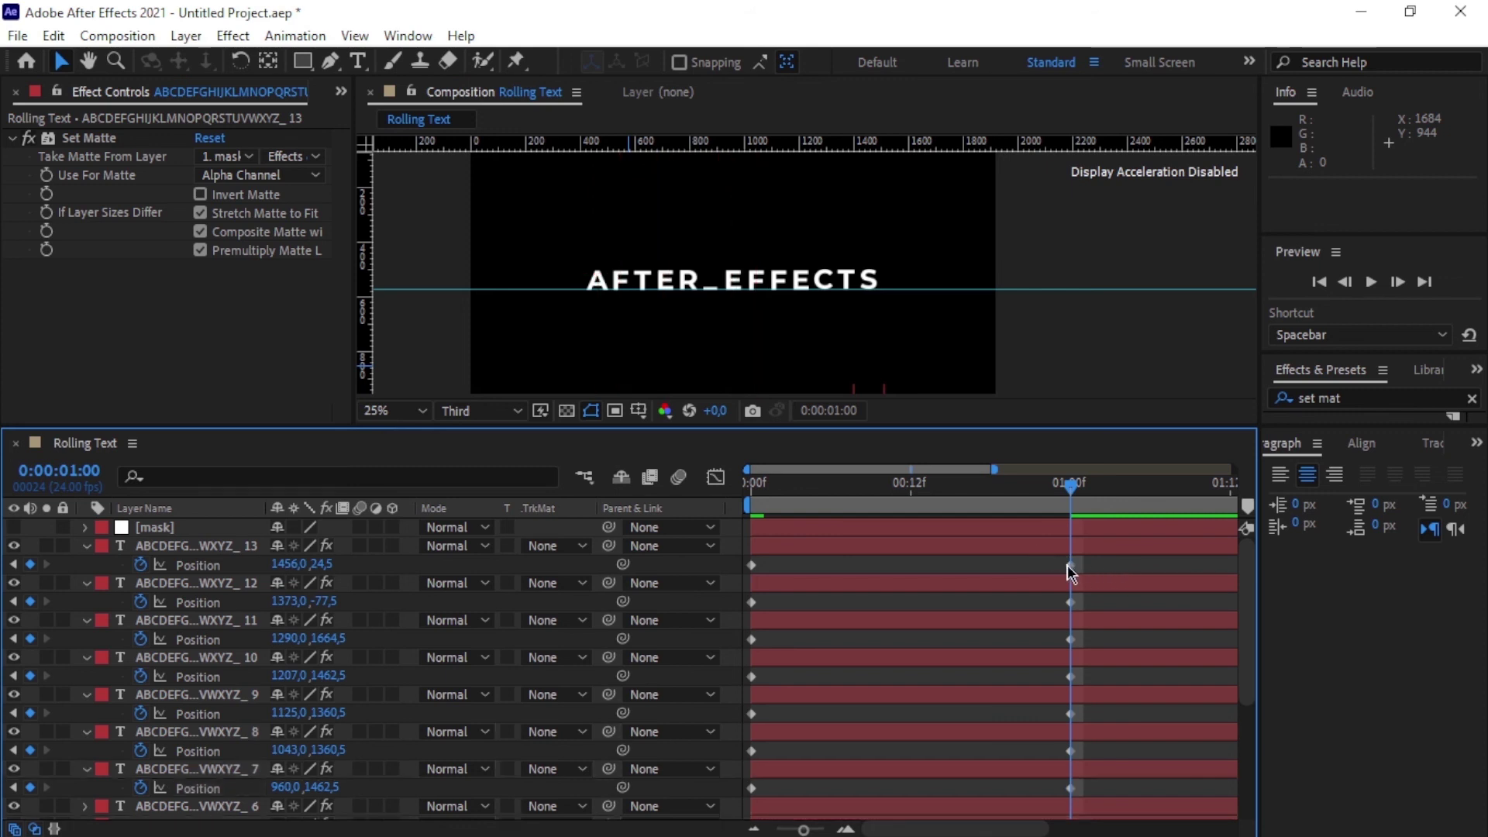
pyautogui.moveTo(1120, 567); pyautogui.dragTo(1049, 823)
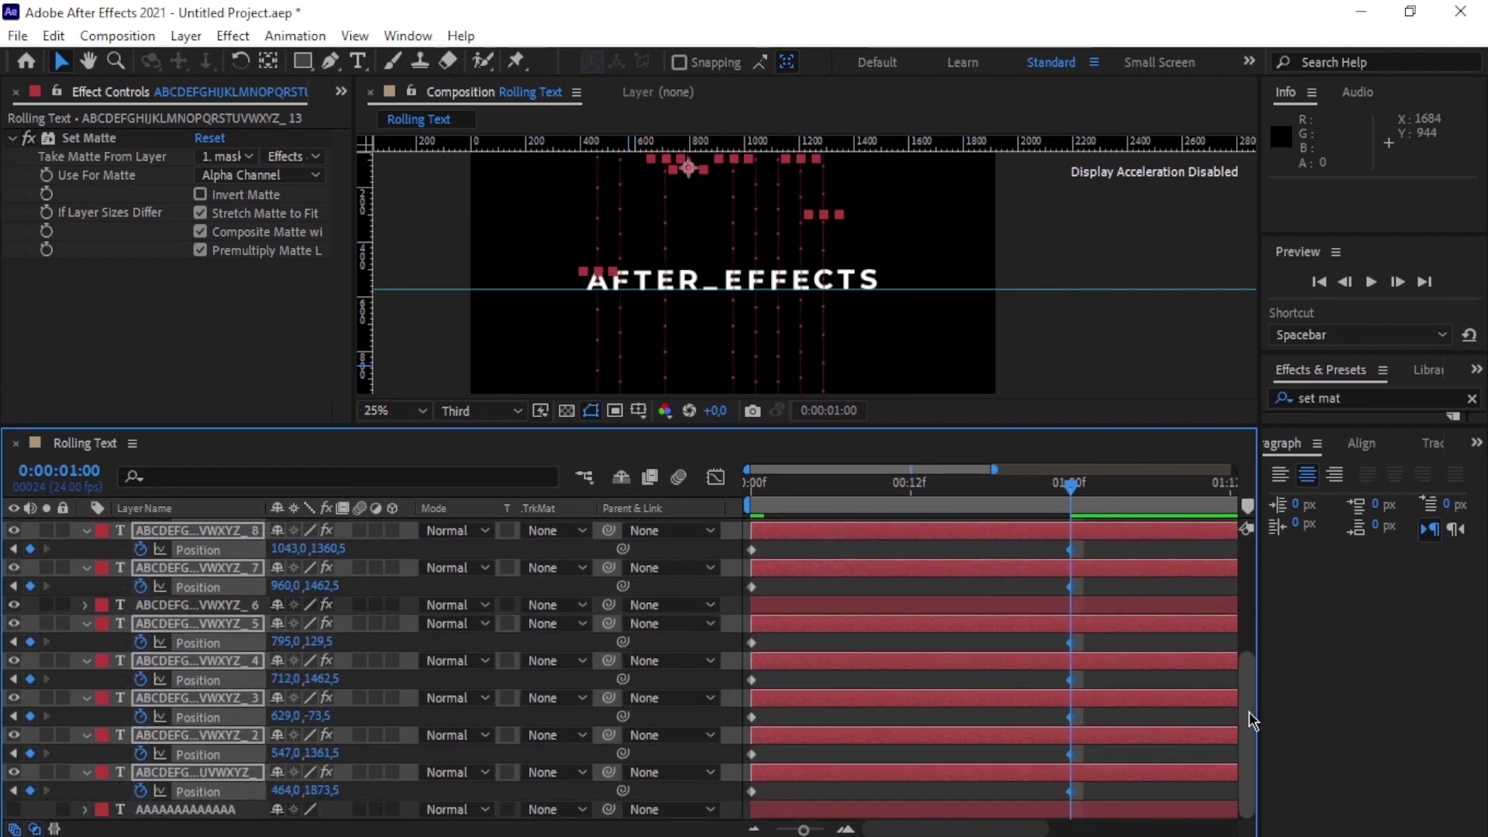
pyautogui.moveTo(1254, 721); pyautogui.dragTo(1269, 540)
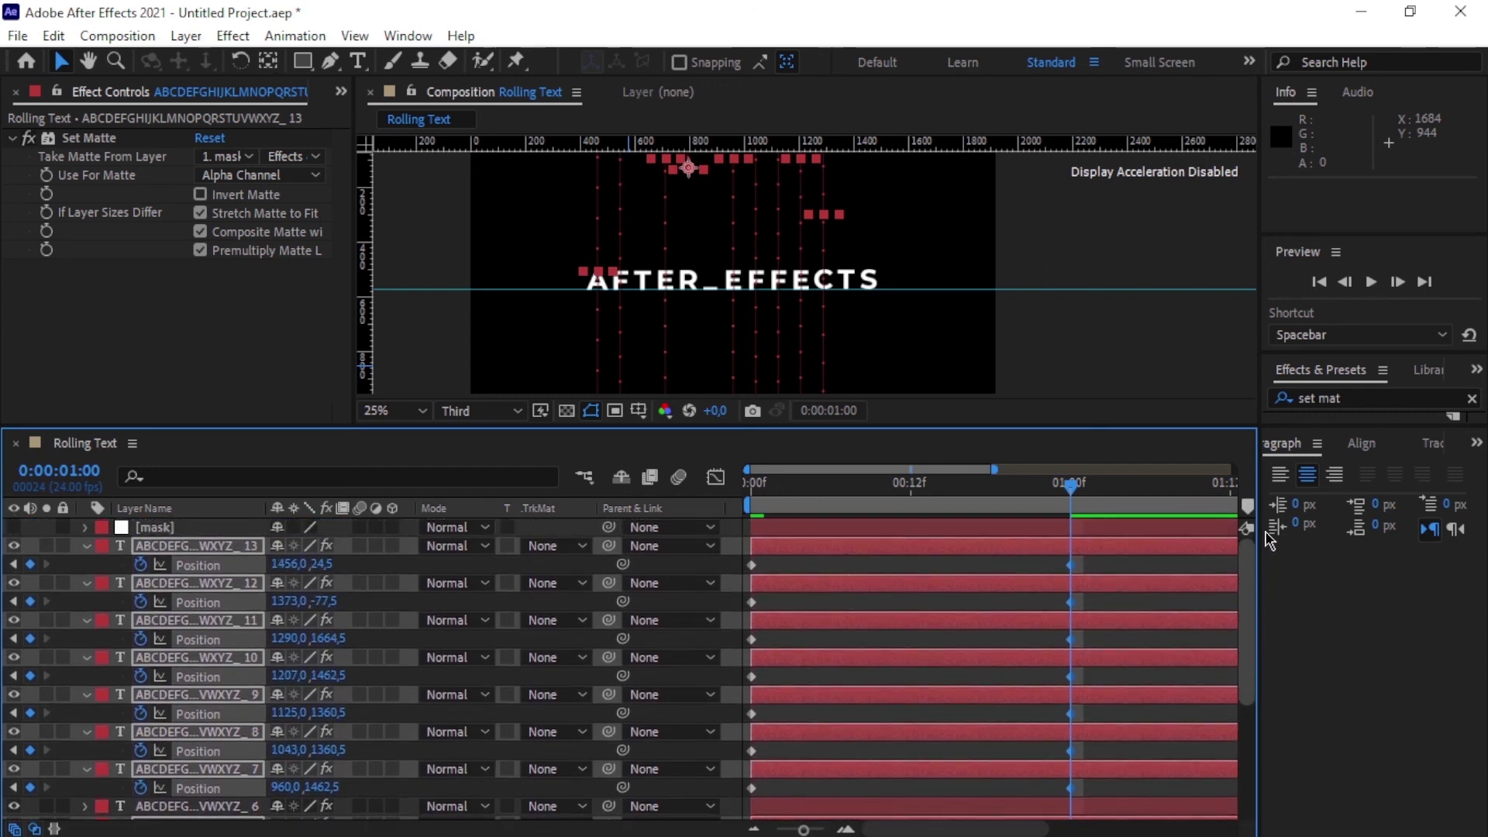
pyautogui.moveTo(1261, 607); pyautogui.dragTo(1240, 711)
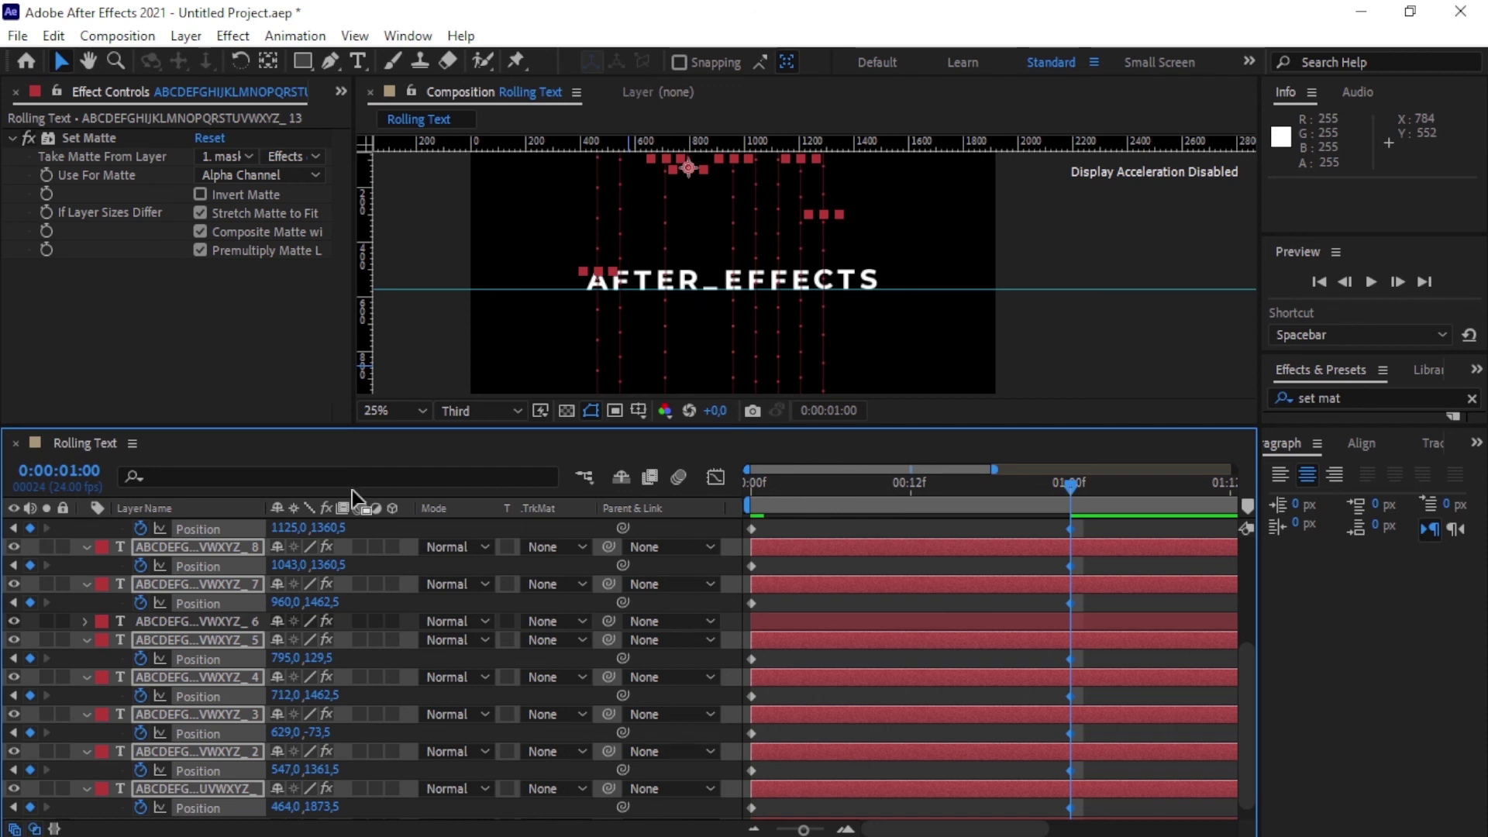
pyautogui.click(198, 622)
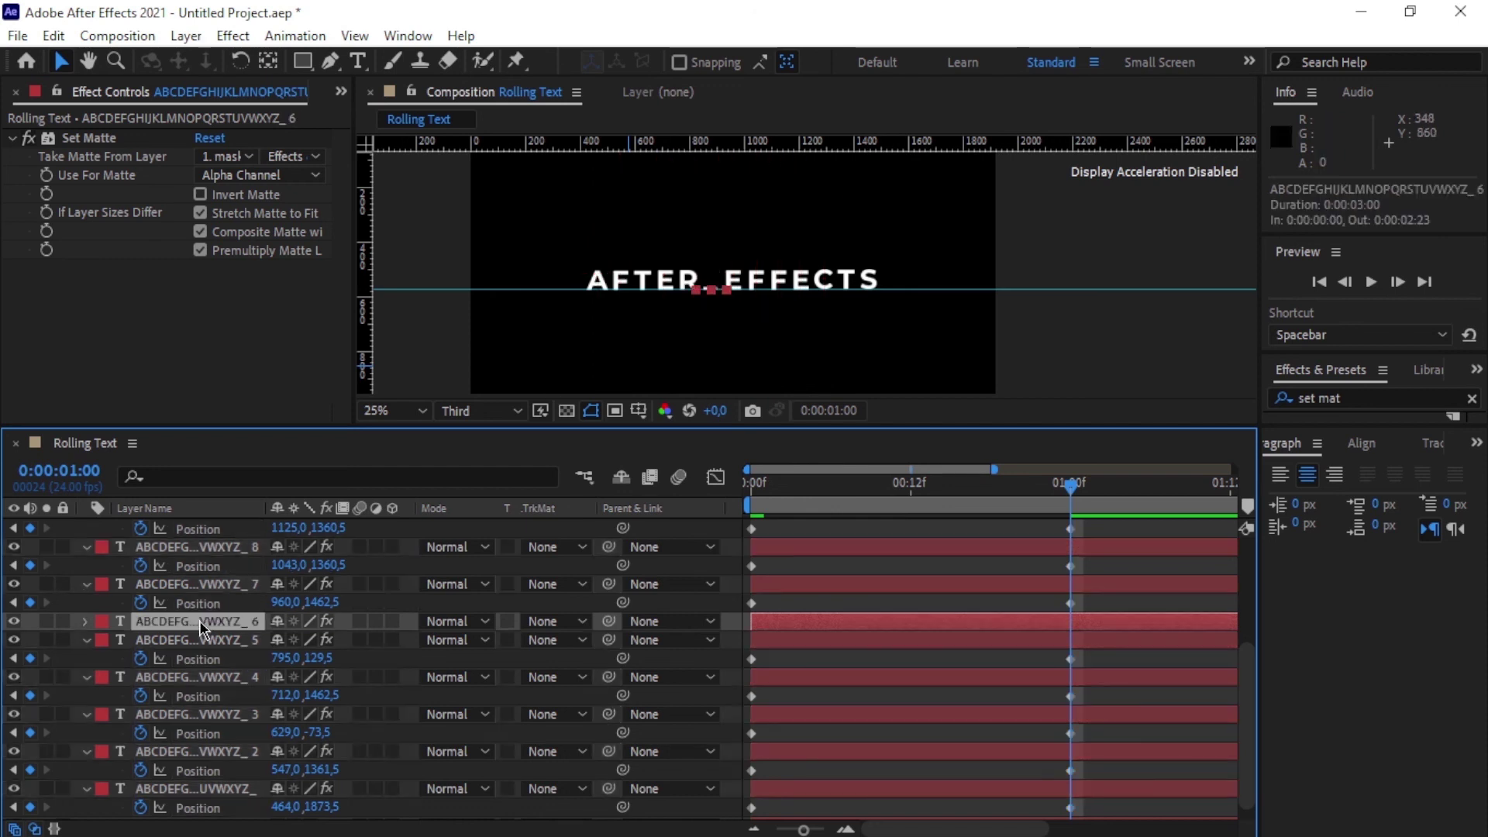
pyautogui.scroll(-1, 200, 650)
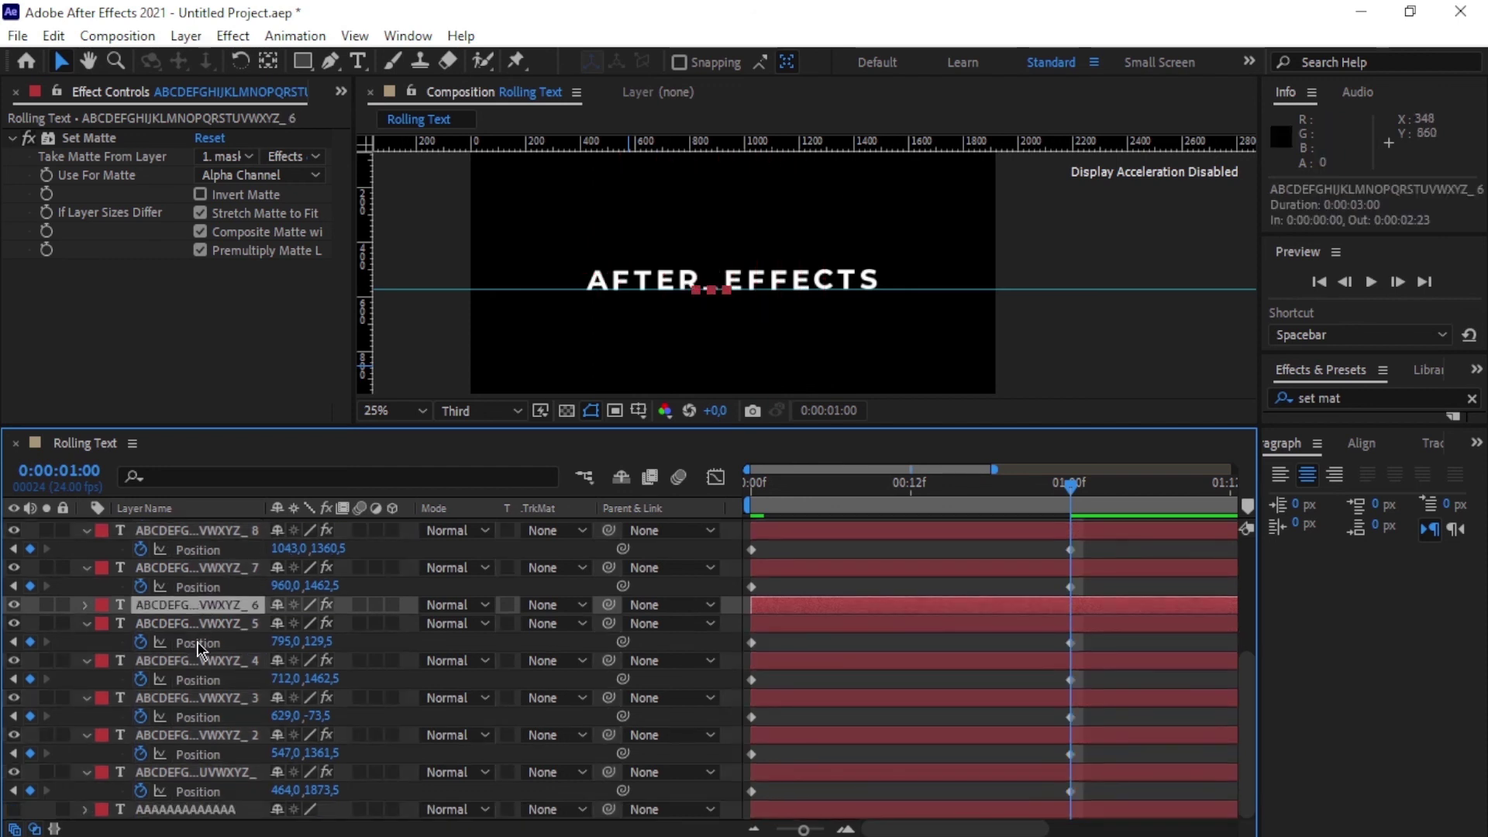
pyautogui.click(199, 773)
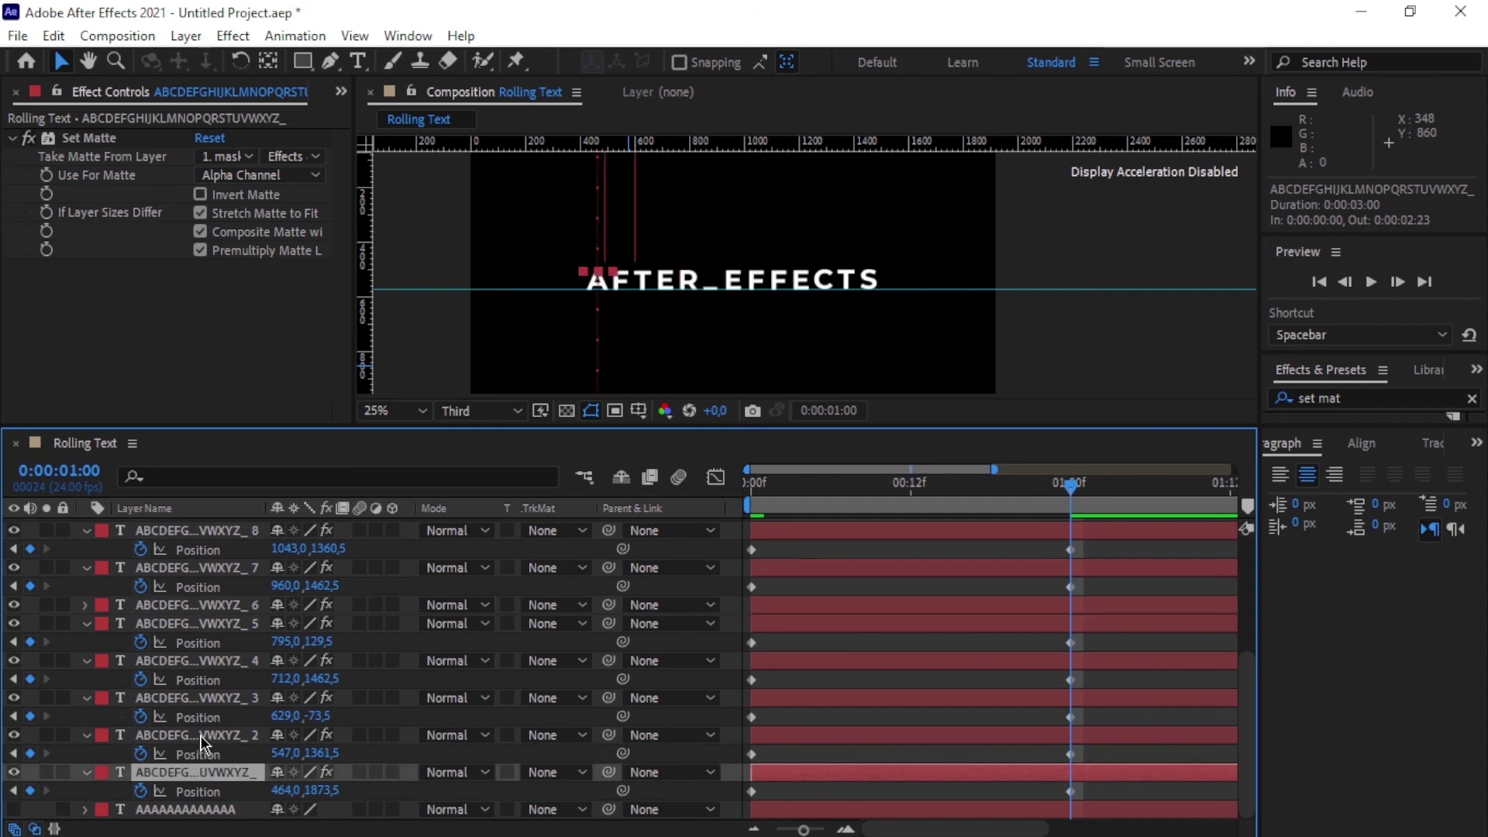
pyautogui.click(201, 736)
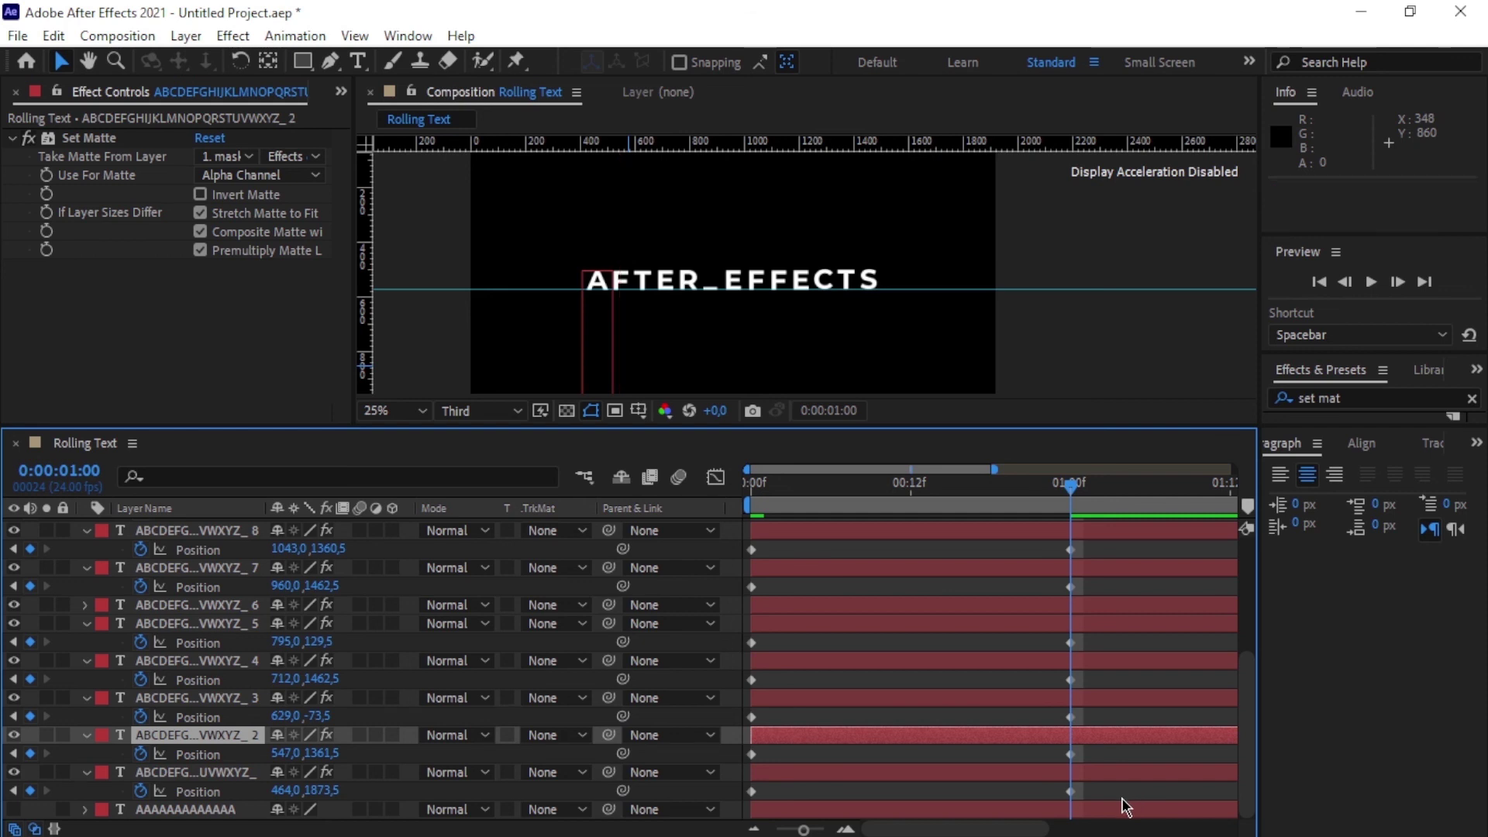
# Ease the twelve rolling columns' one-second Position keyframes in the speed graph, extending their incoming handles to the 12-frame mark, and collapse the layers.
pyautogui.moveTo(1126, 806); pyautogui.dragTo(1040, 461)
pyautogui.scroll(-4, 1175, 654)
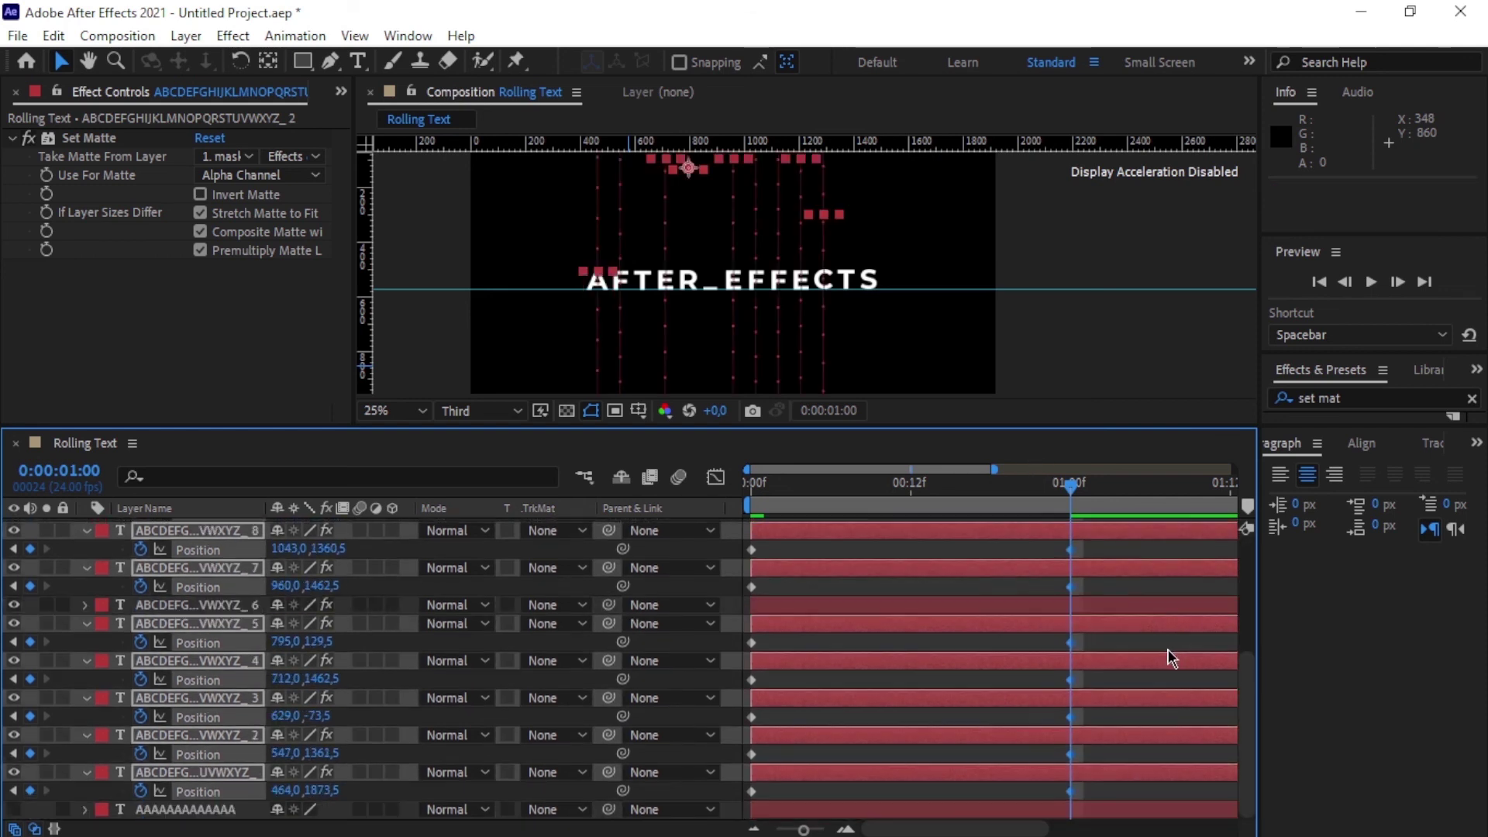
pyautogui.scroll(4, 1166, 649)
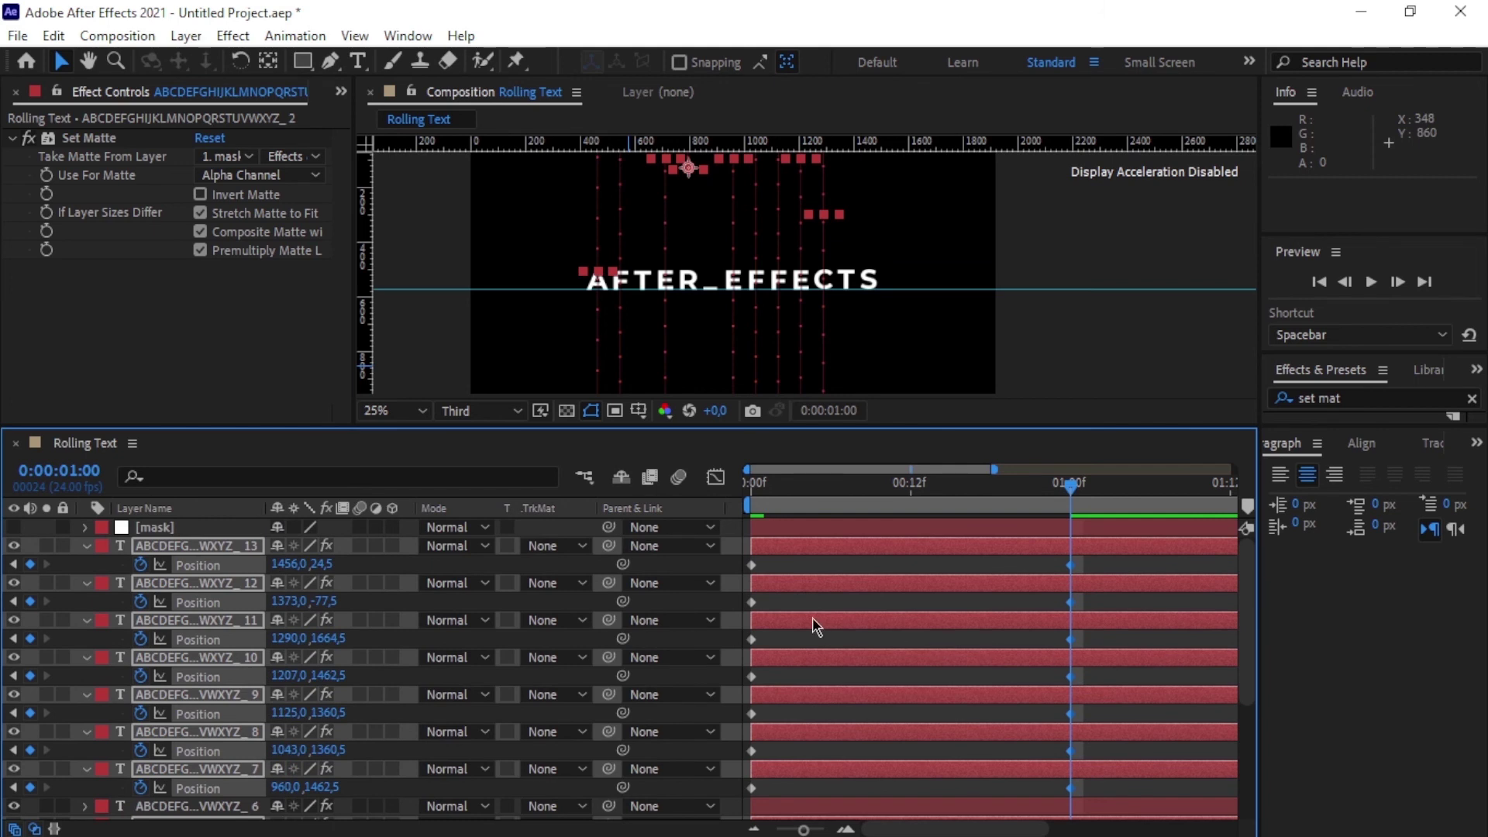
pyautogui.press(',')
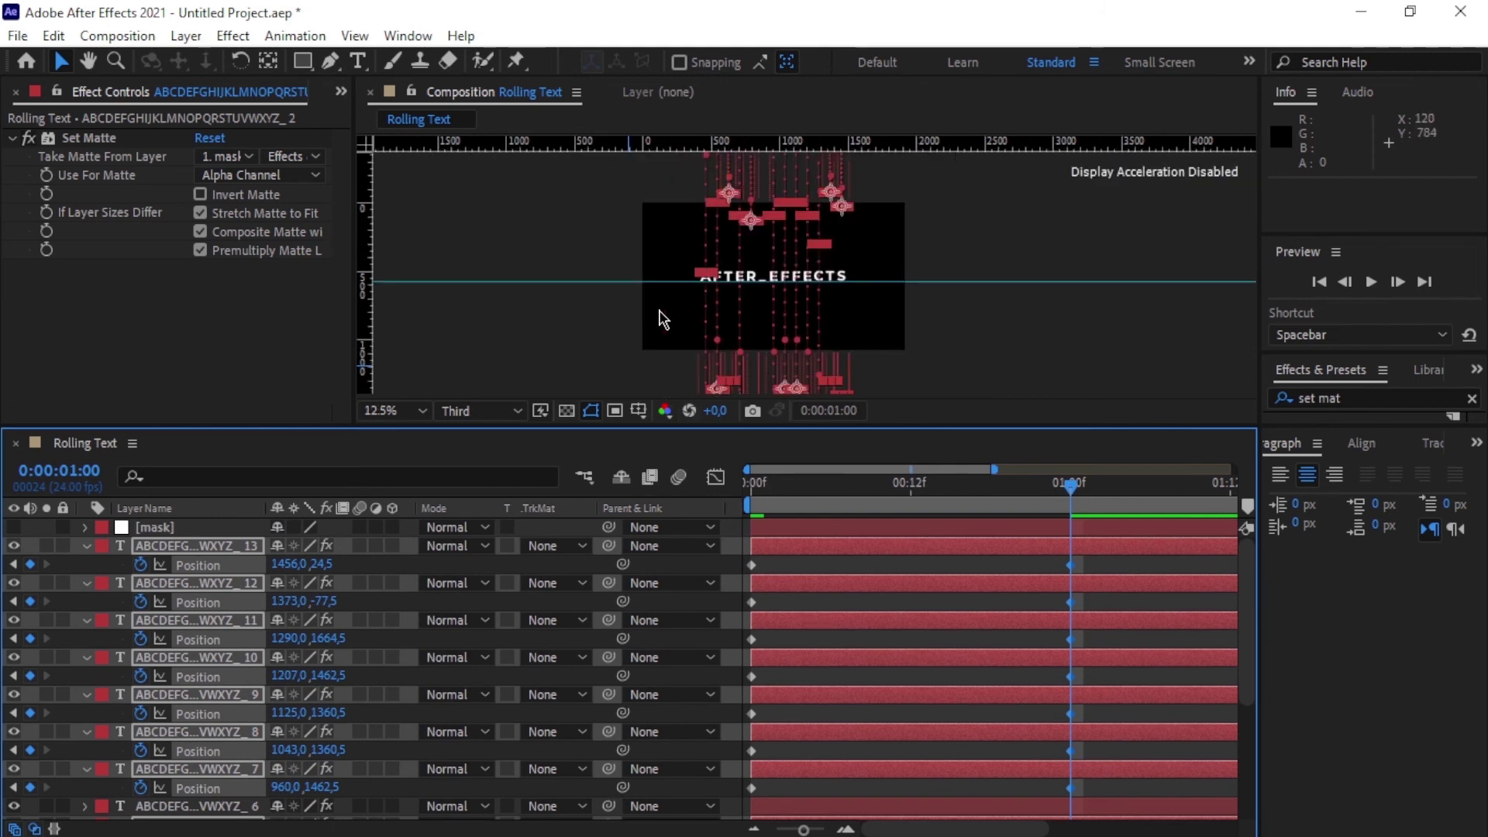
pyautogui.press('.')
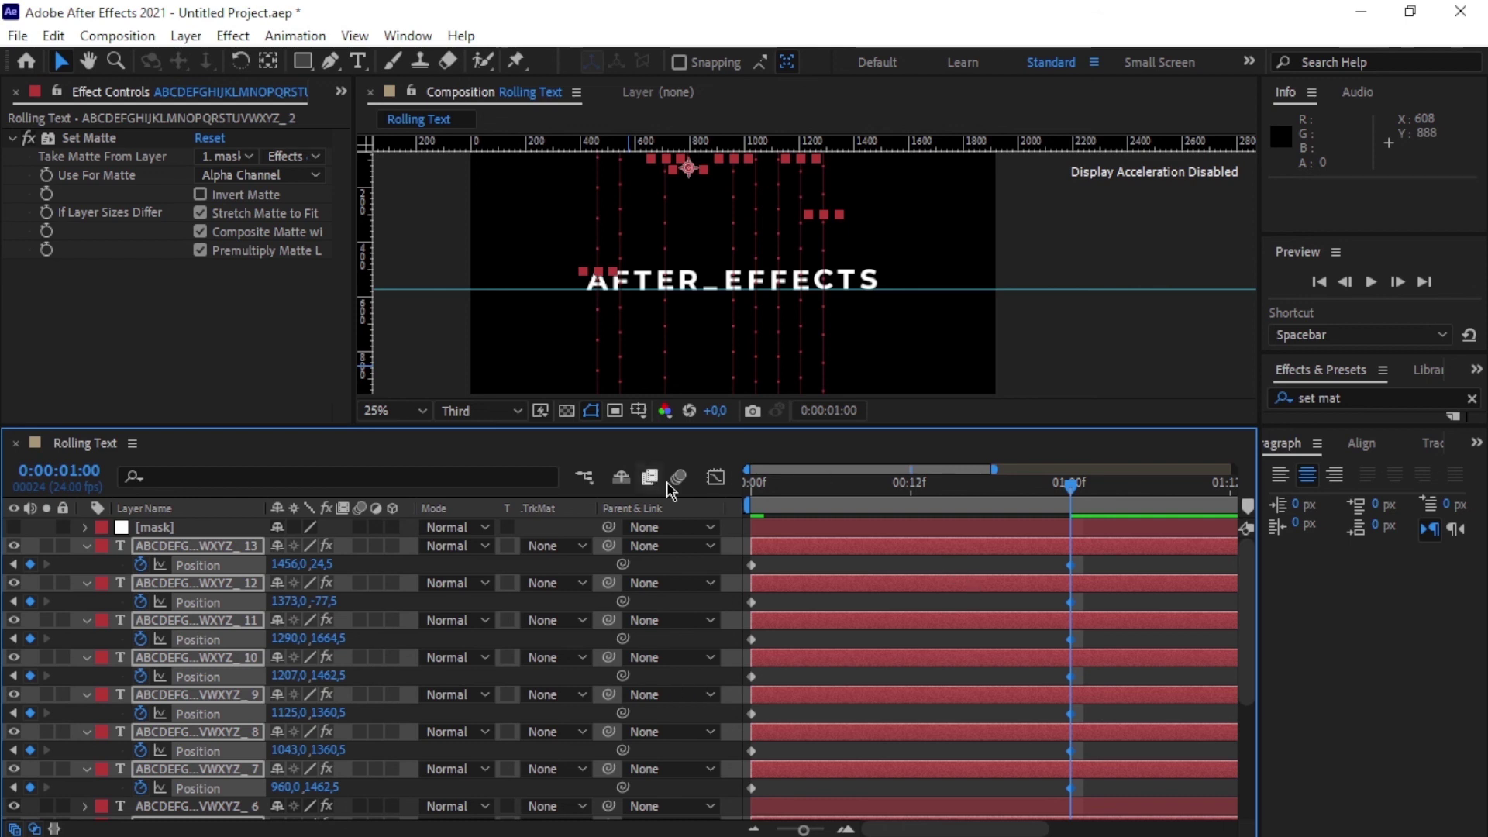
pyautogui.click(715, 478)
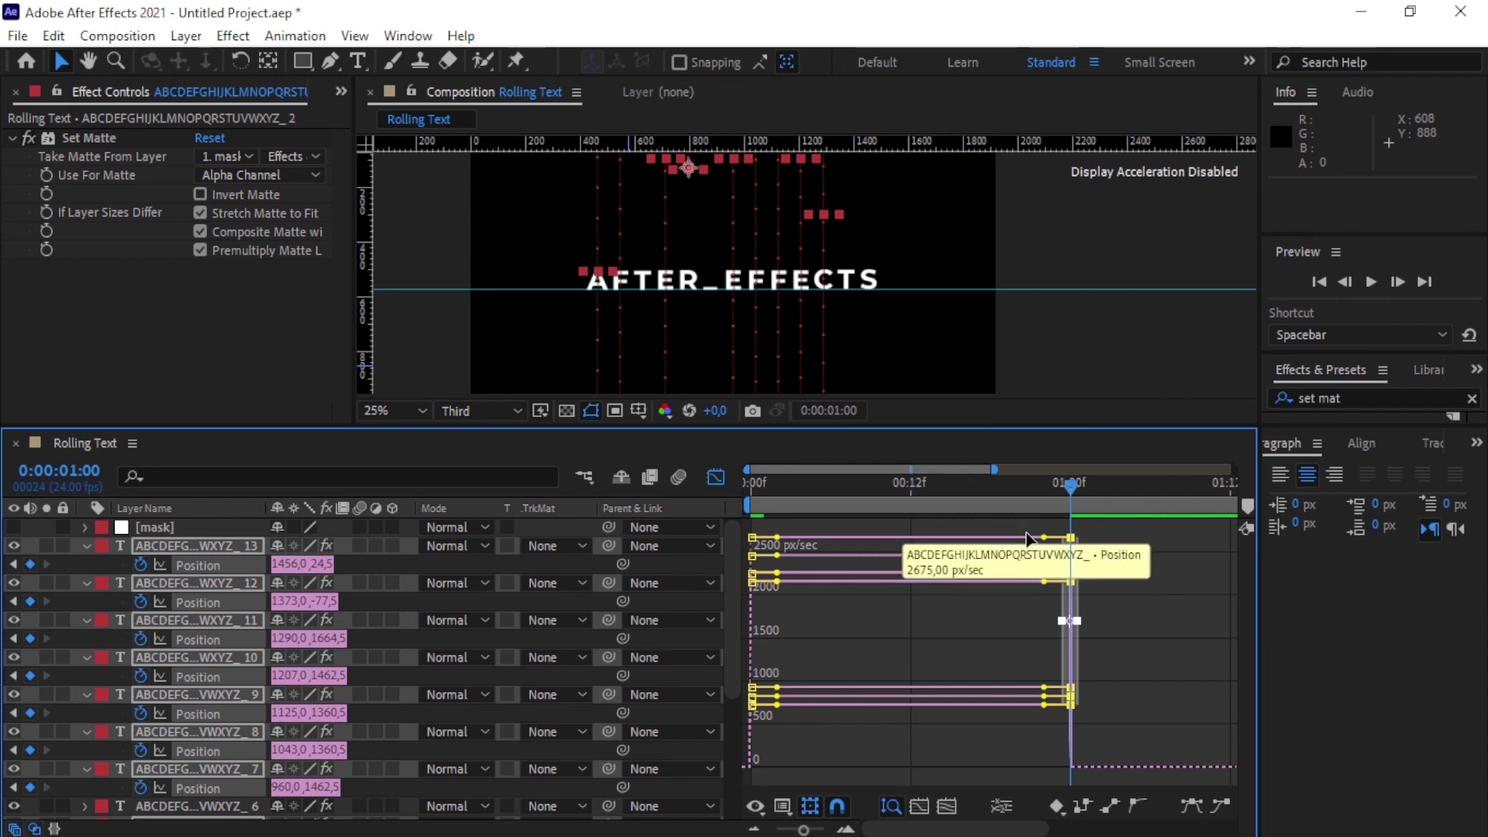
pyautogui.moveTo(1028, 529); pyautogui.dragTo(1114, 766)
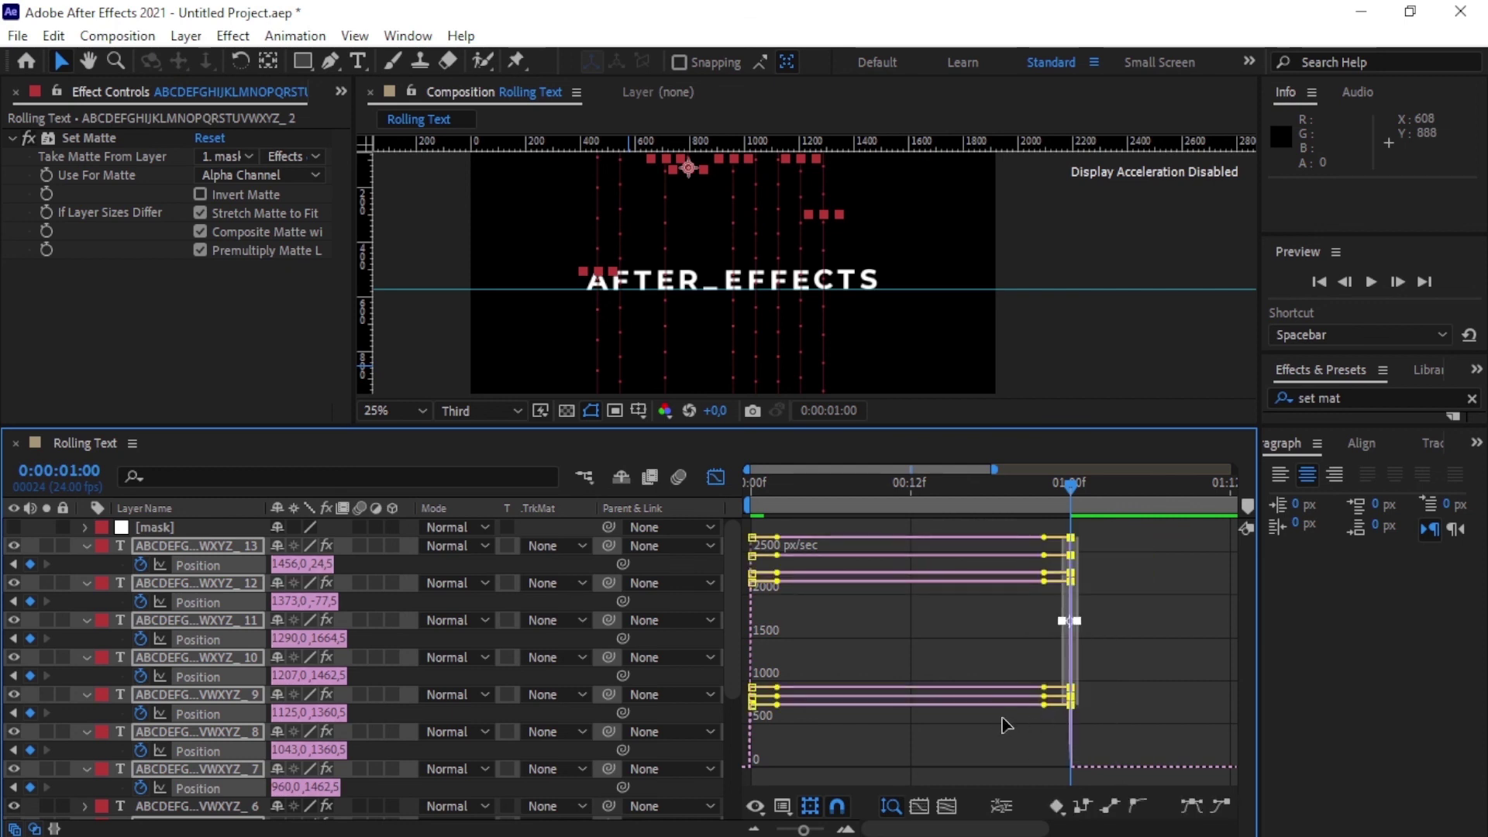
pyautogui.moveTo(1006, 724); pyautogui.dragTo(730, 772)
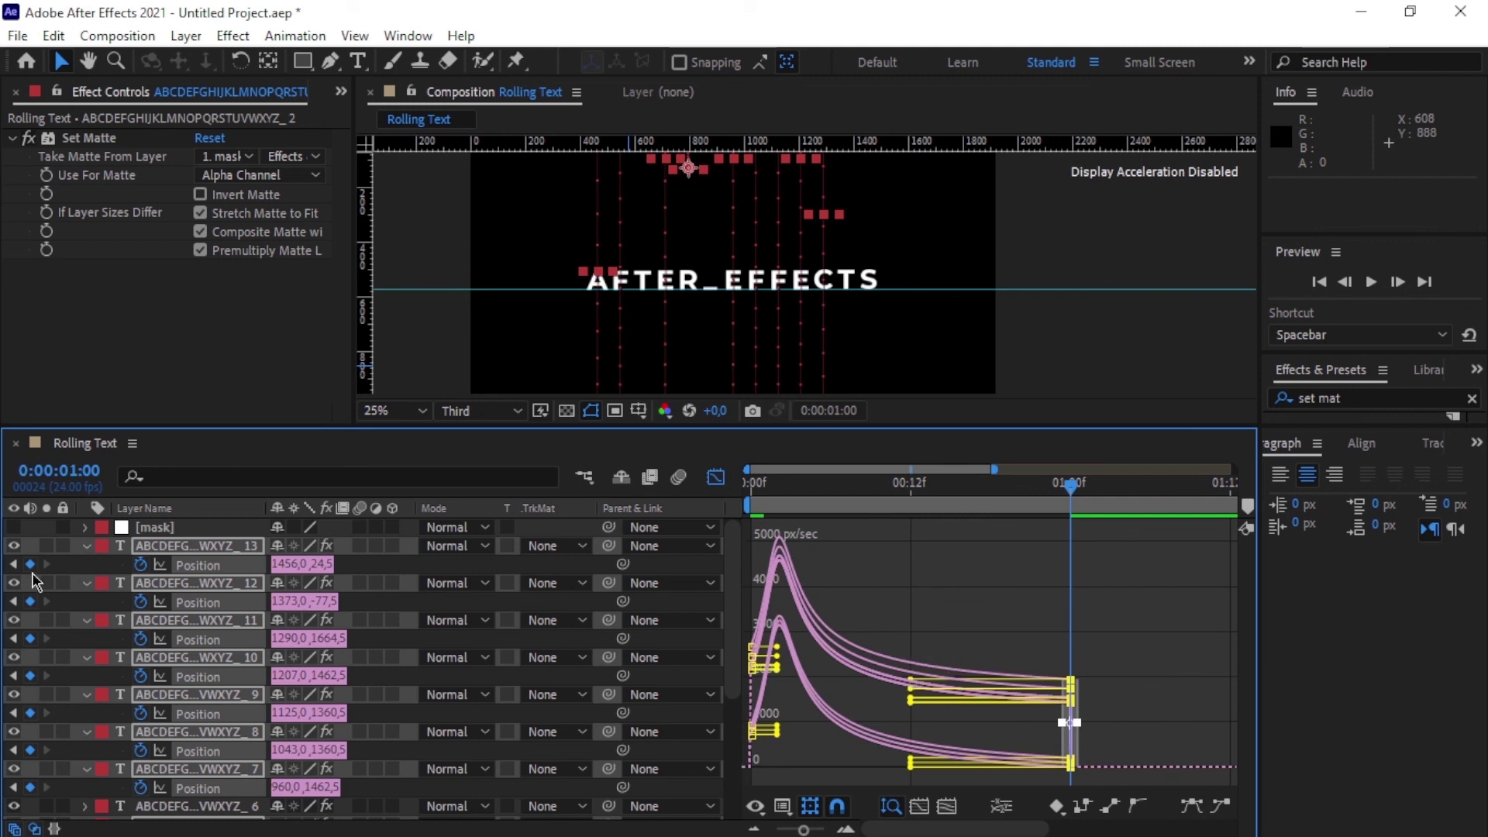
pyautogui.click(86, 546)
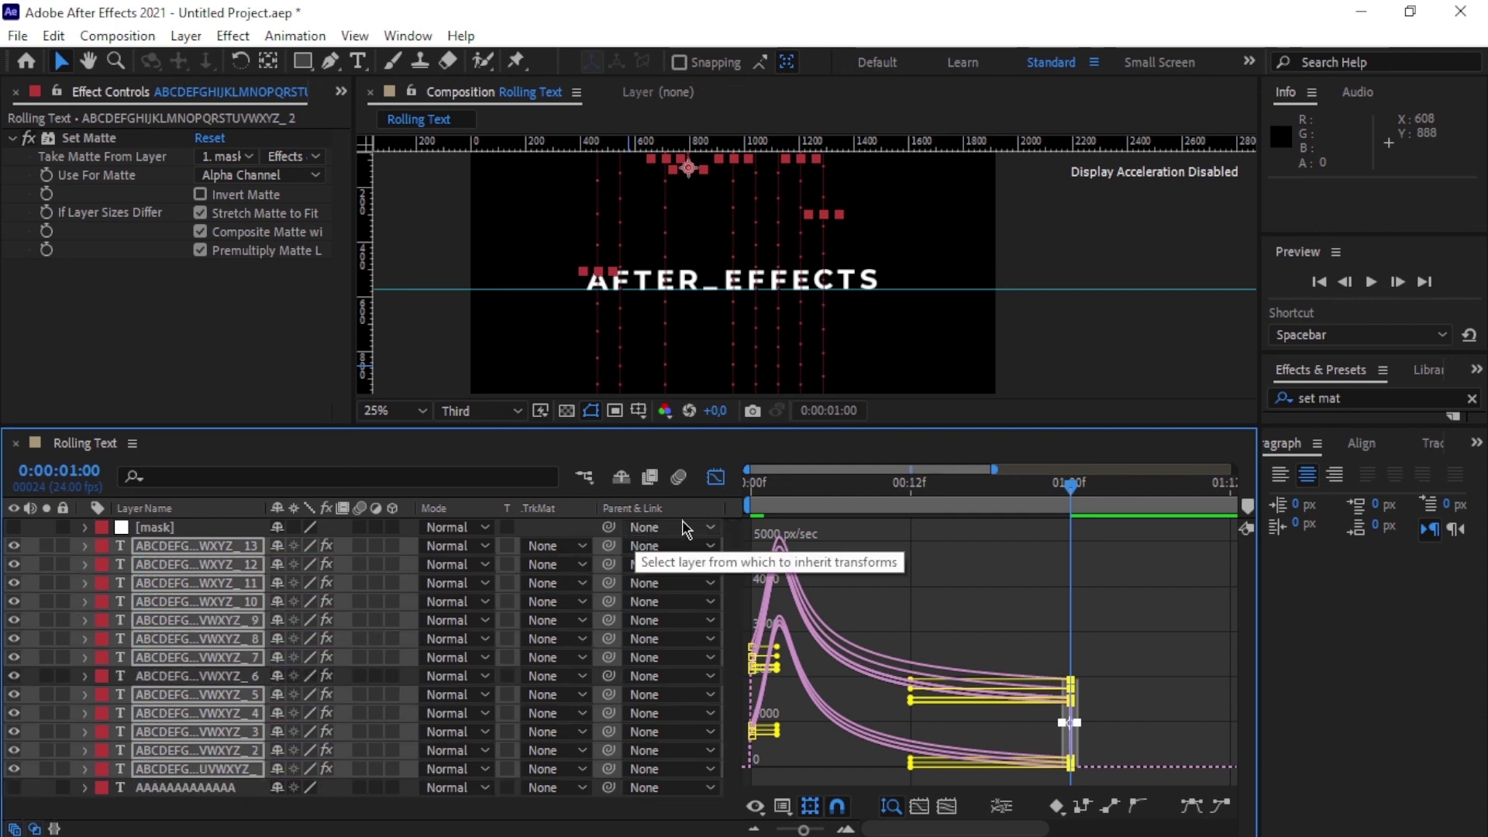
pyautogui.click(715, 476)
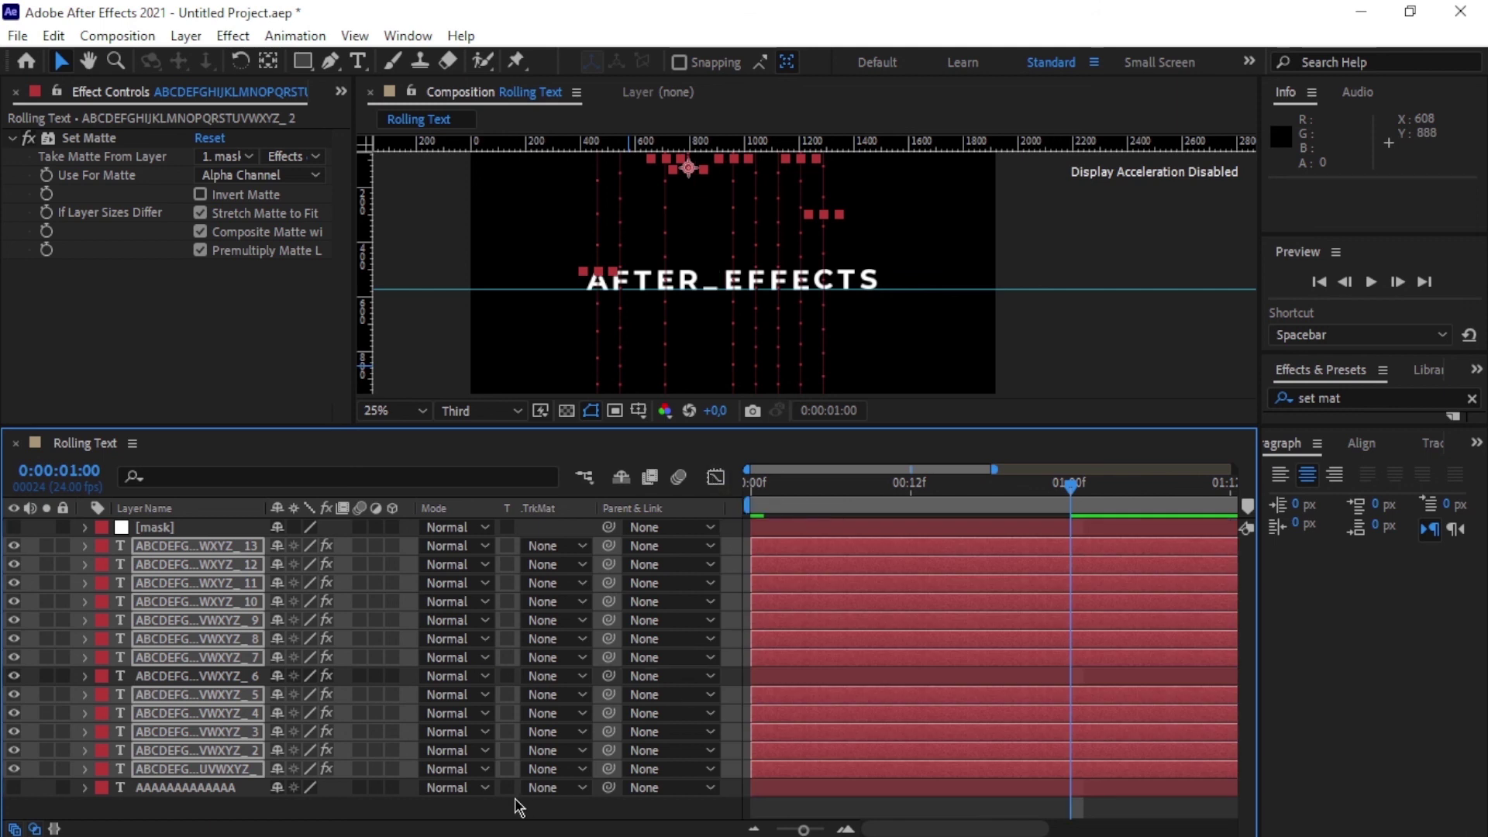
# Delay the first alphabet column's layer by one frame, so that it starts at 0:00:00:01.
pyautogui.click(159, 528)
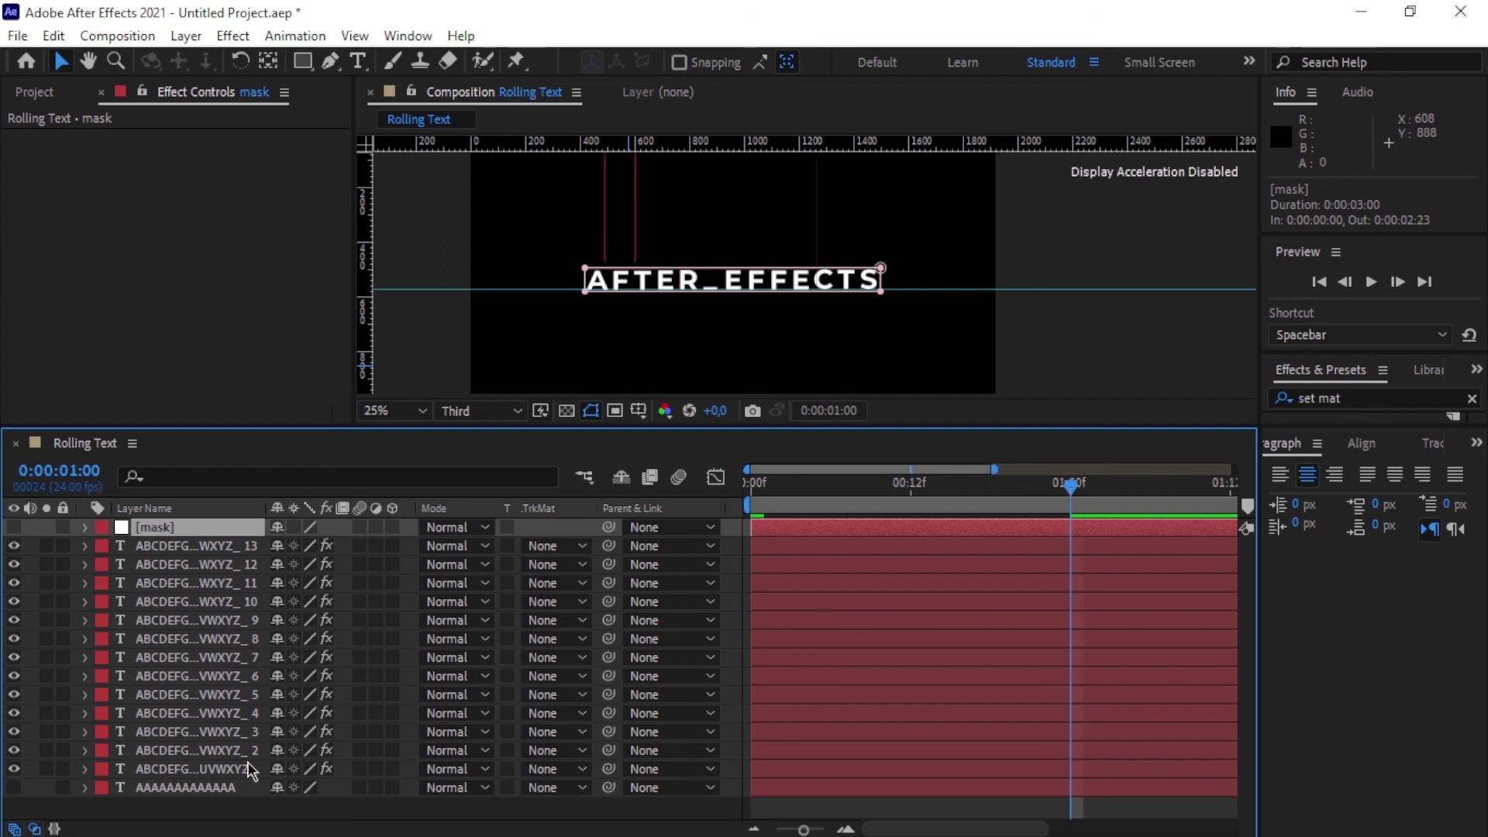
pyautogui.click(223, 769)
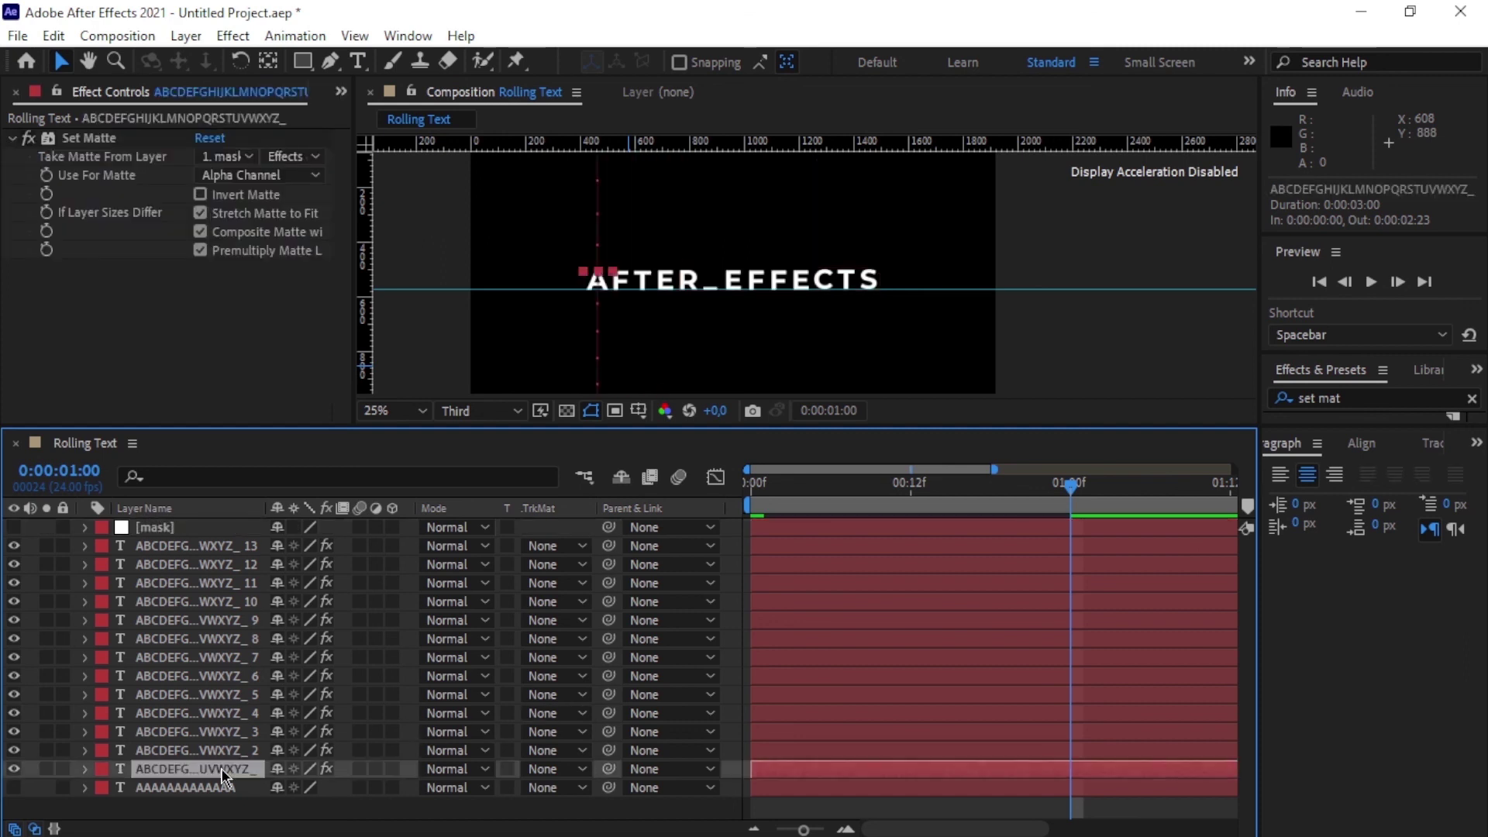
pyautogui.click(844, 830)
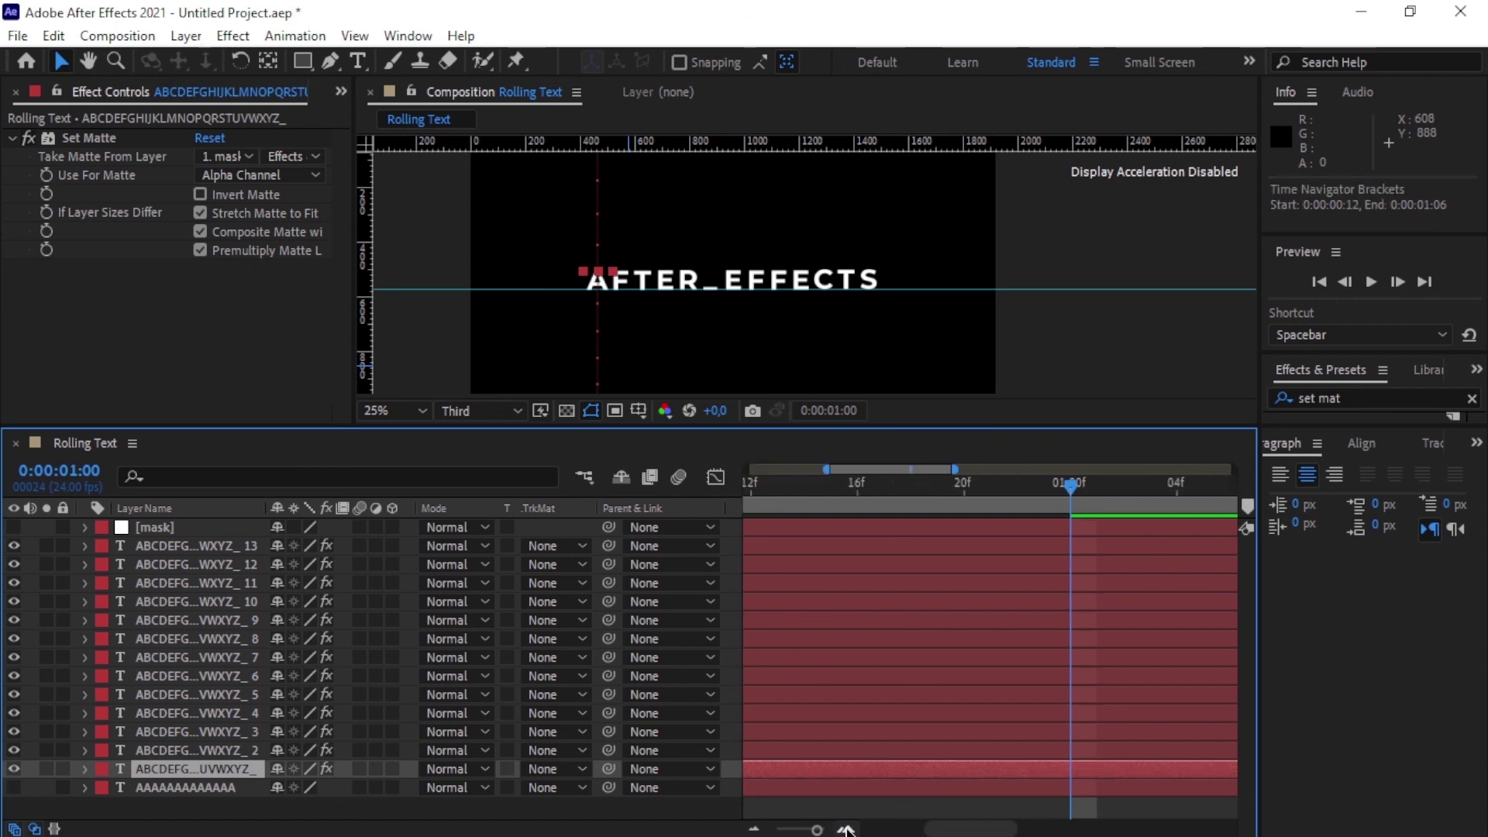
pyautogui.click(845, 829)
pyautogui.click(847, 829)
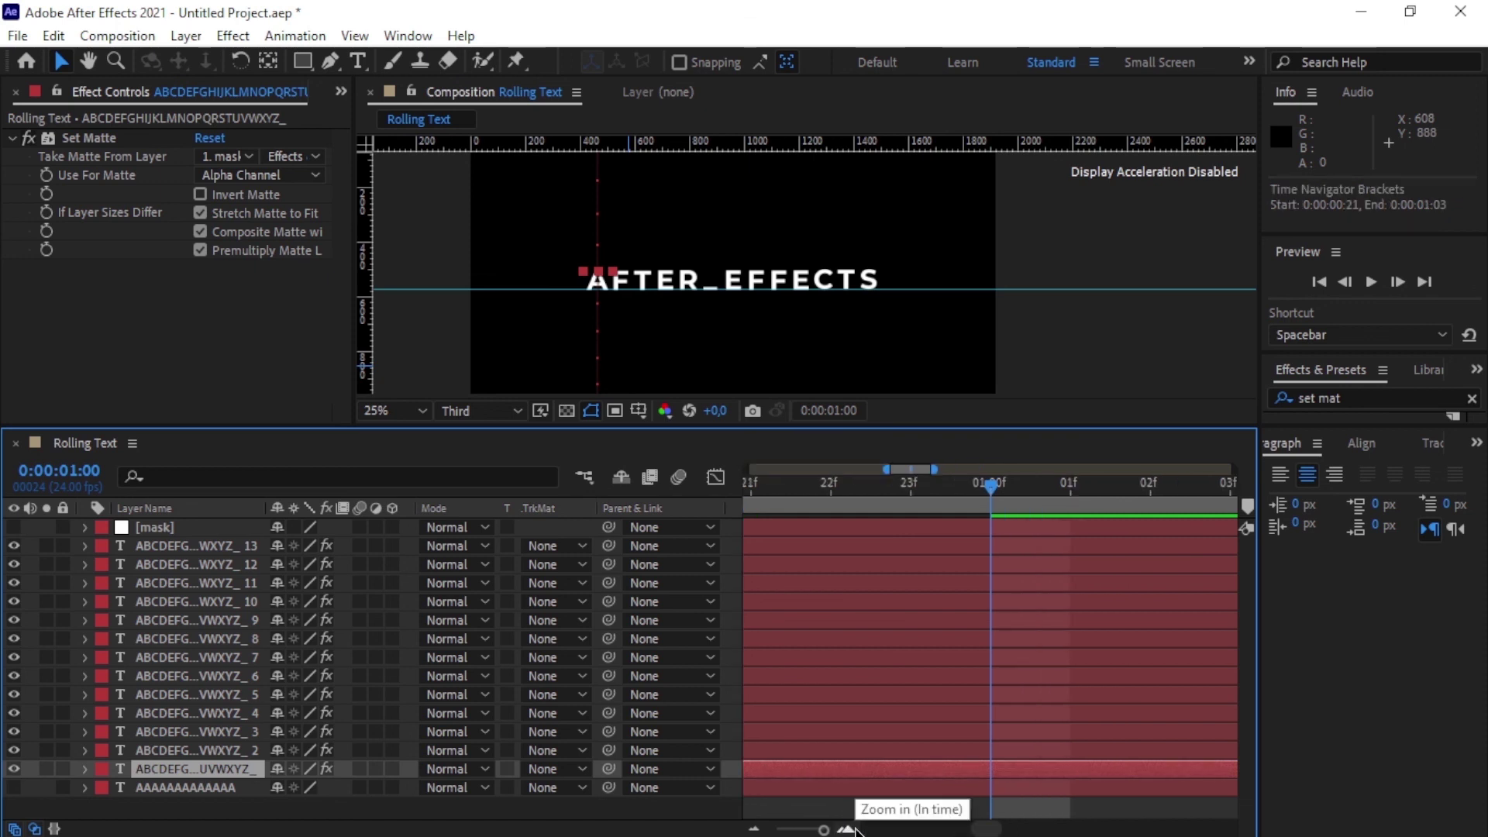
pyautogui.moveTo(974, 833); pyautogui.dragTo(823, 817)
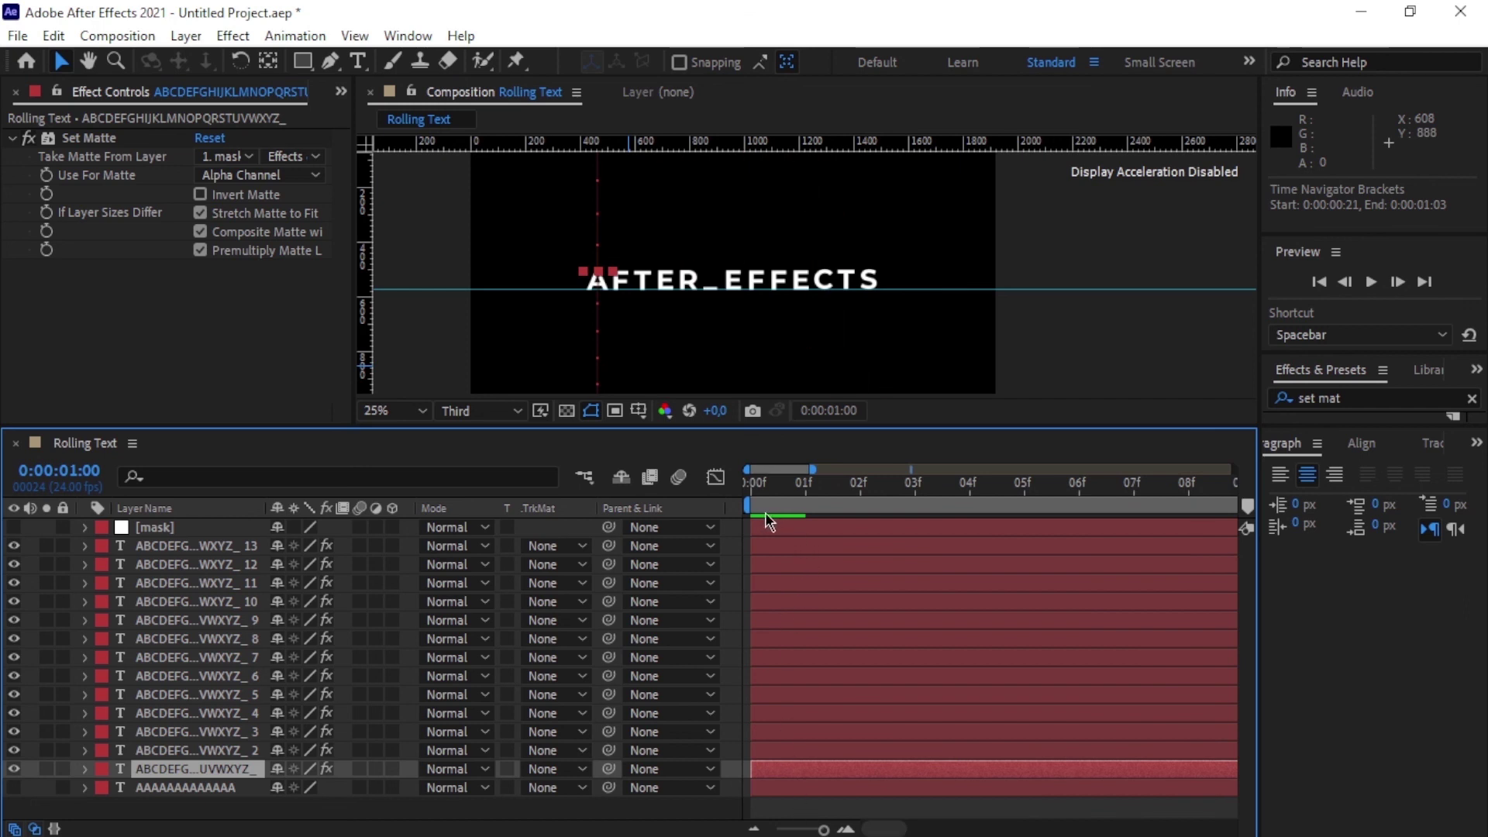
pyautogui.click(805, 488)
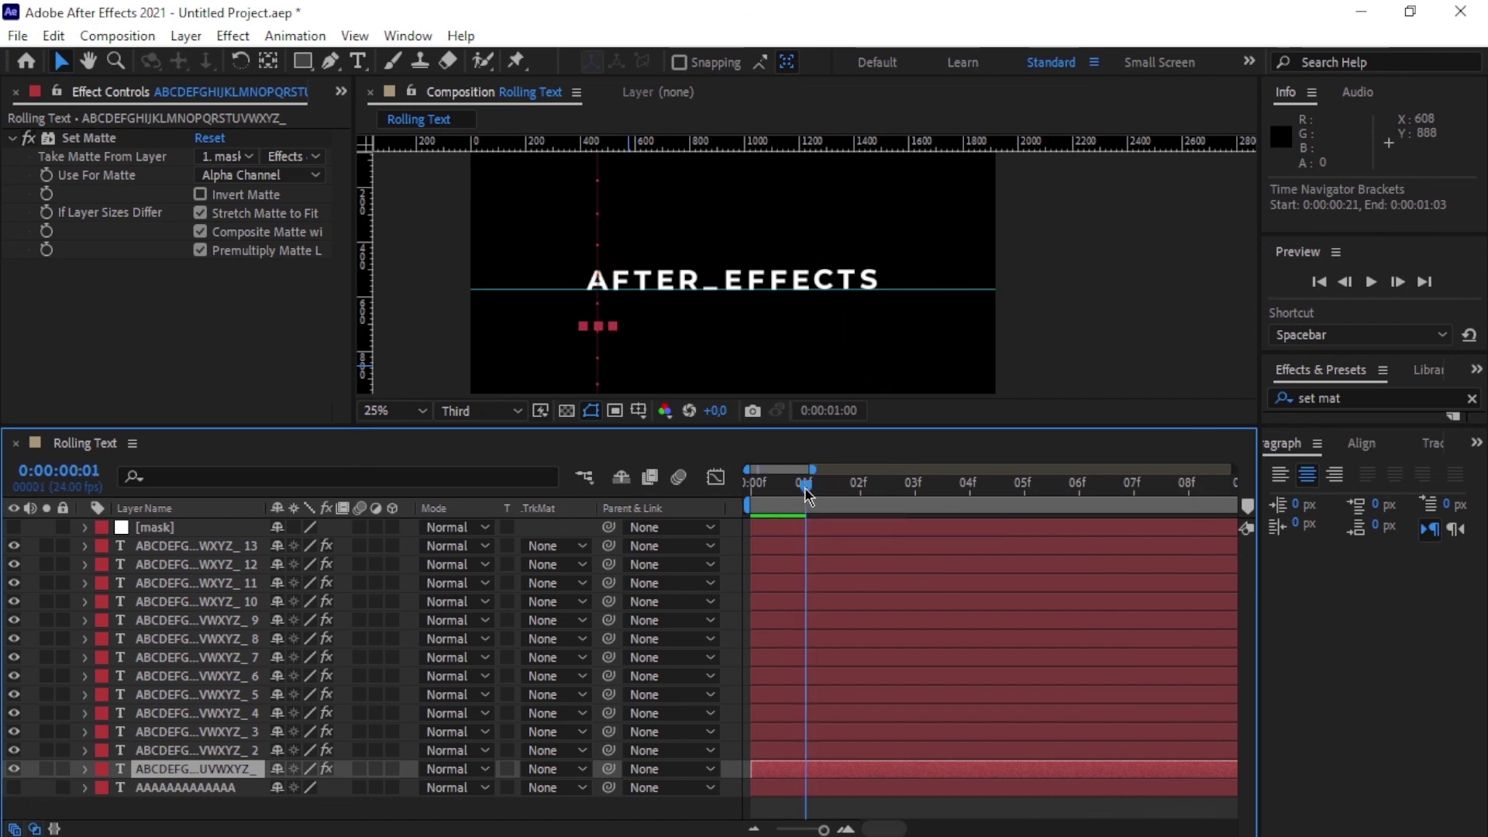
pyautogui.moveTo(775, 767); pyautogui.dragTo(807, 774)
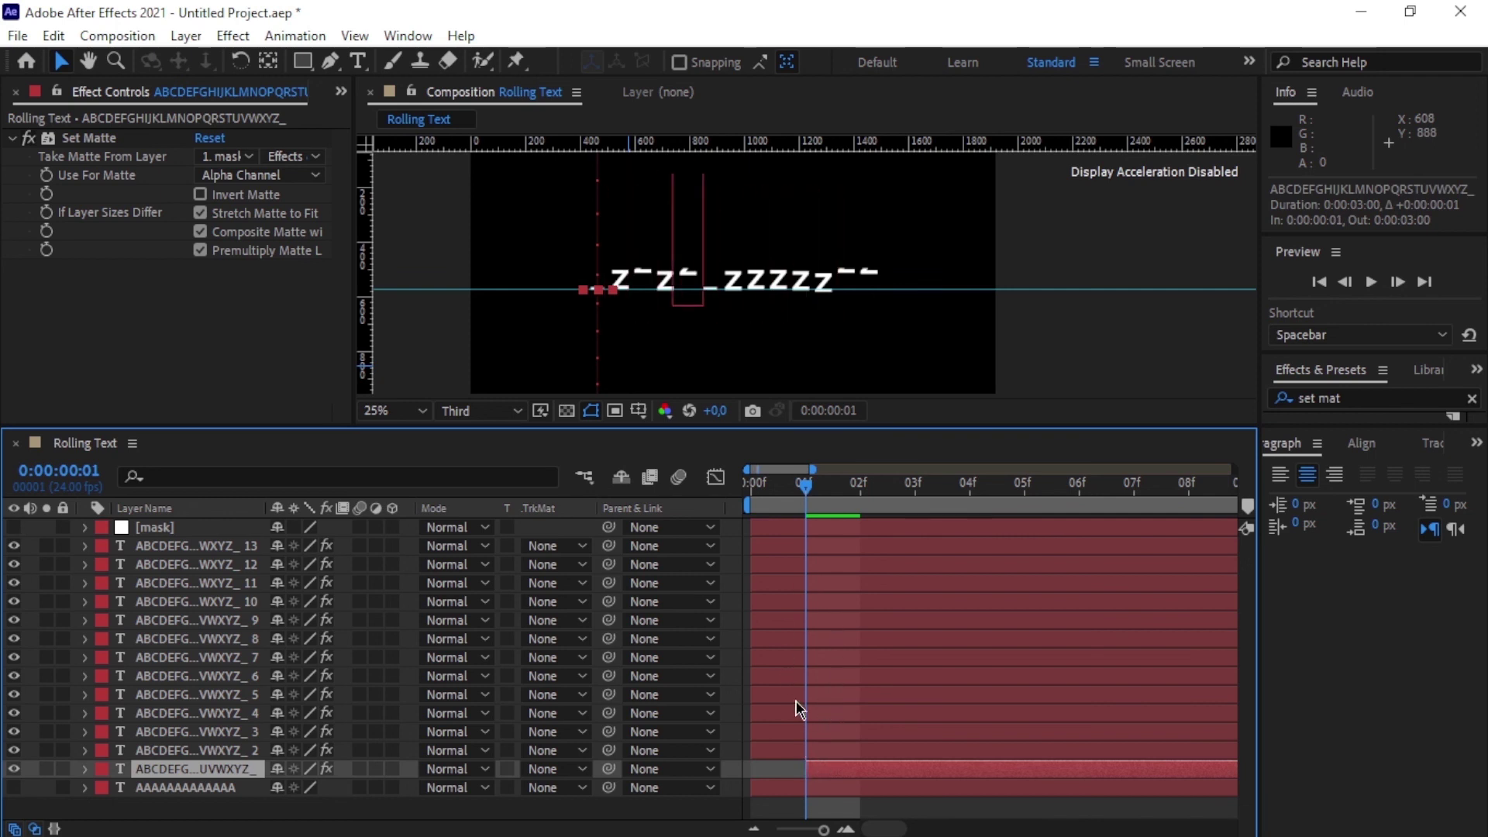
# Stagger alphabet columns 2 to 13 by one more frame each, from a 0:00:00:02 start up to 0:00:00:13 for column 13.
pyautogui.click(817, 746)
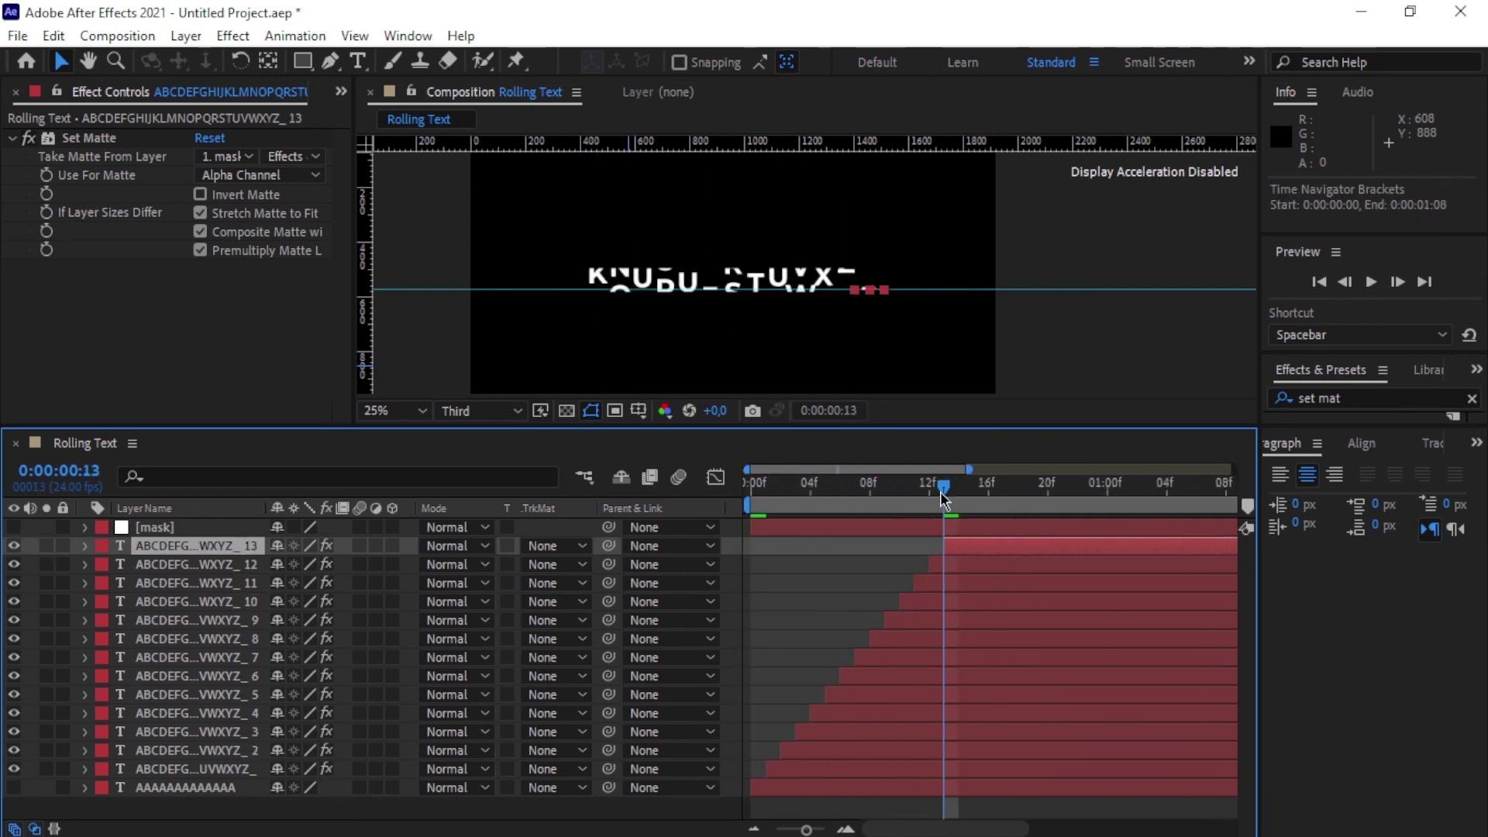
# Scrub through the staggered roll, fit the full three seconds in the timeline, and preview the animation from the first frame before stopping playback.
pyautogui.moveTo(944, 490); pyautogui.dragTo(744, 500)
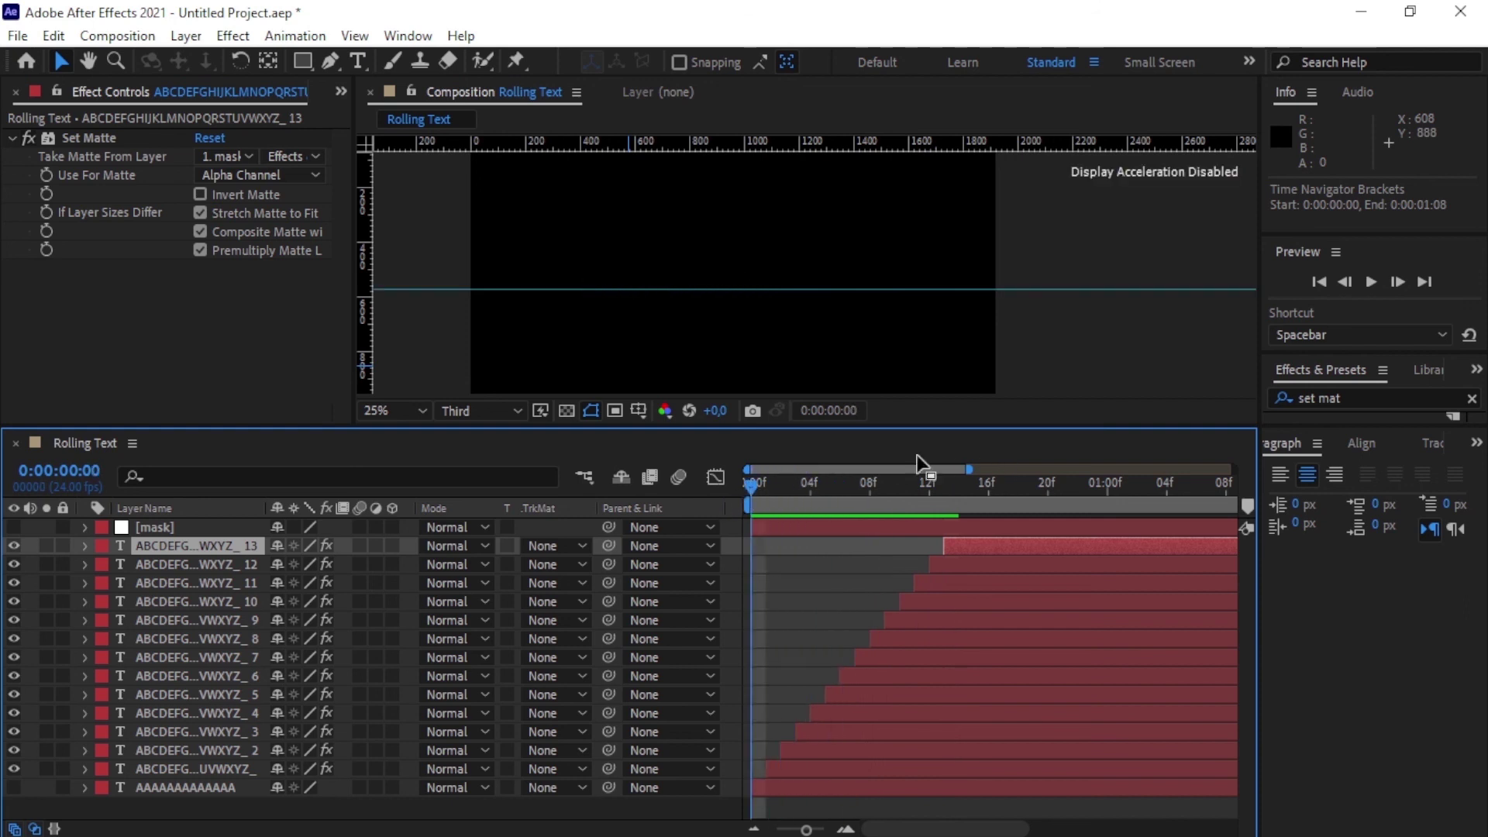
pyautogui.moveTo(749, 488); pyautogui.dragTo(851, 486)
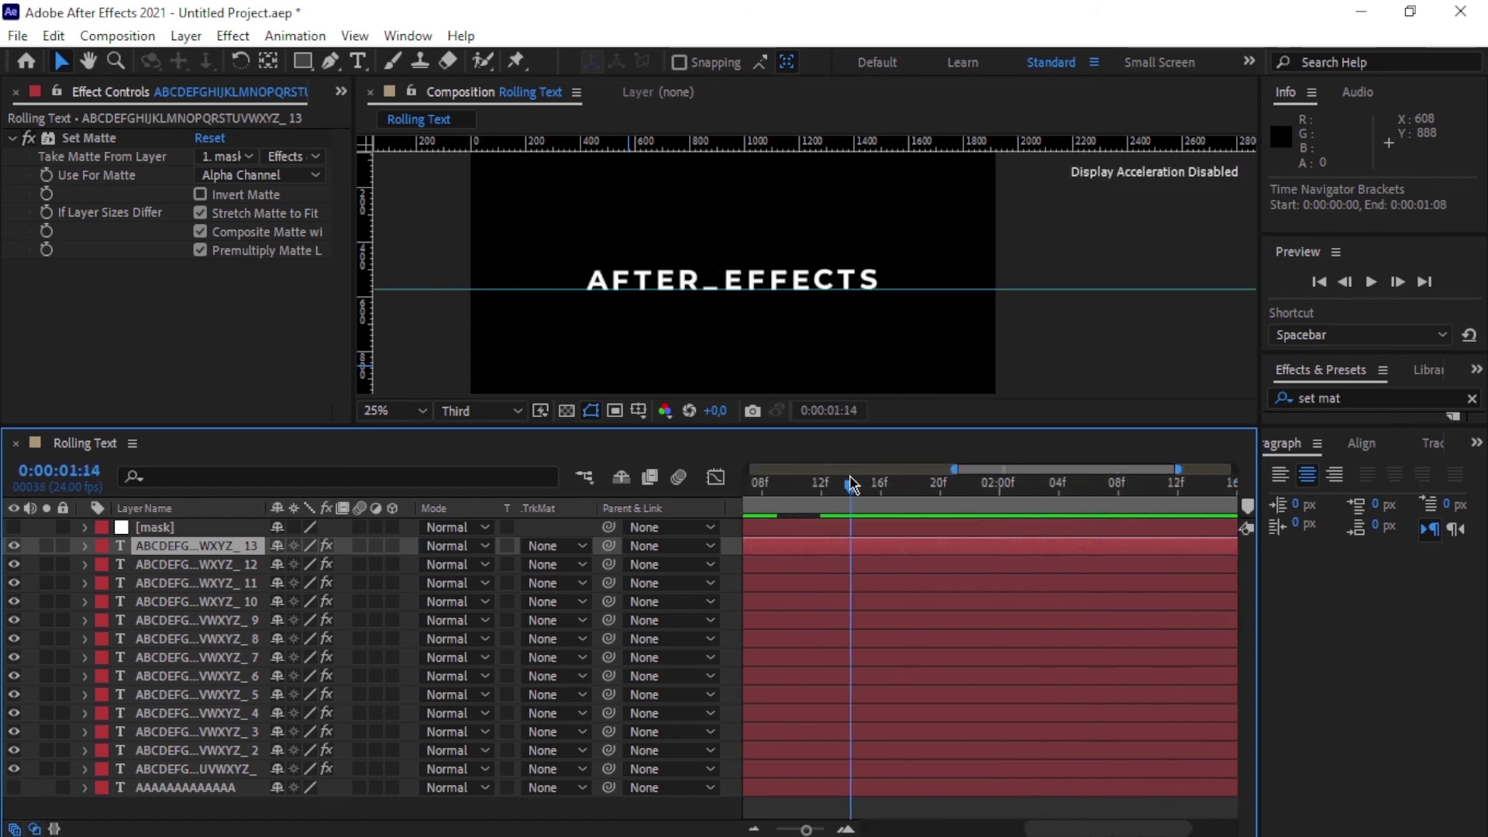
pyautogui.moveTo(806, 831); pyautogui.dragTo(750, 829)
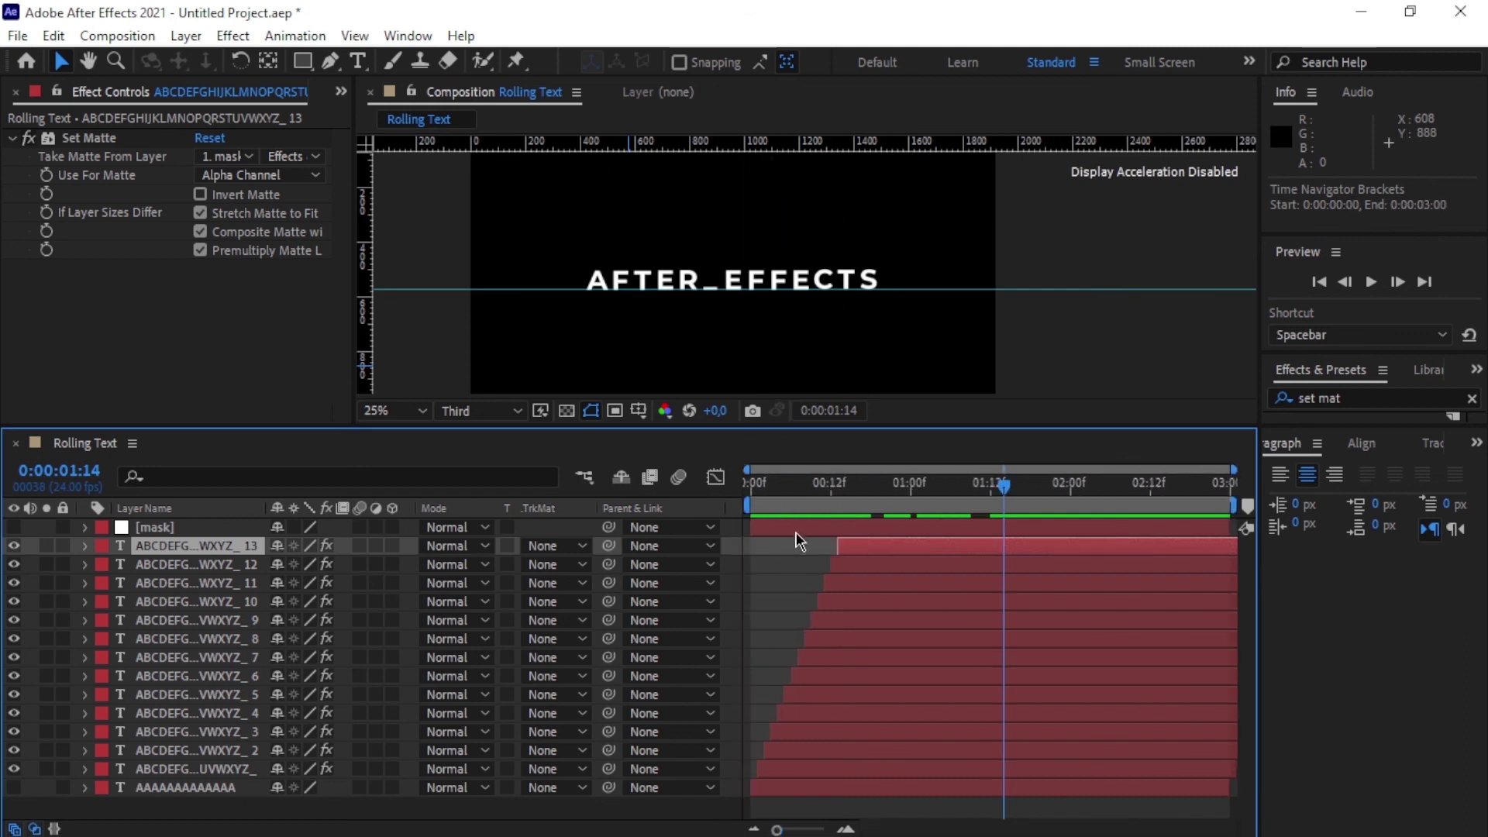
pyautogui.moveTo(775, 495); pyautogui.dragTo(734, 494)
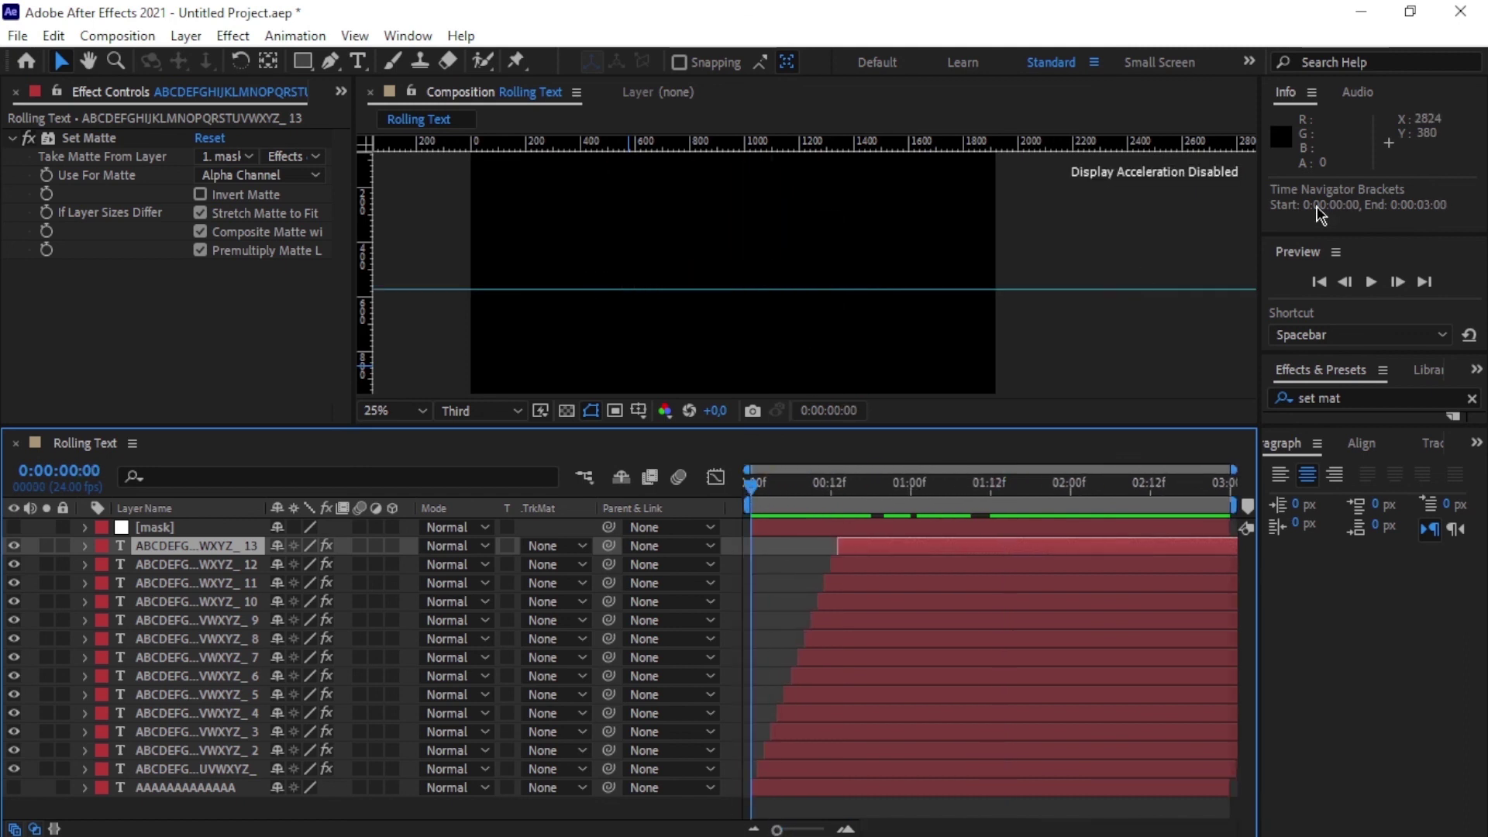
pyautogui.click(1373, 282)
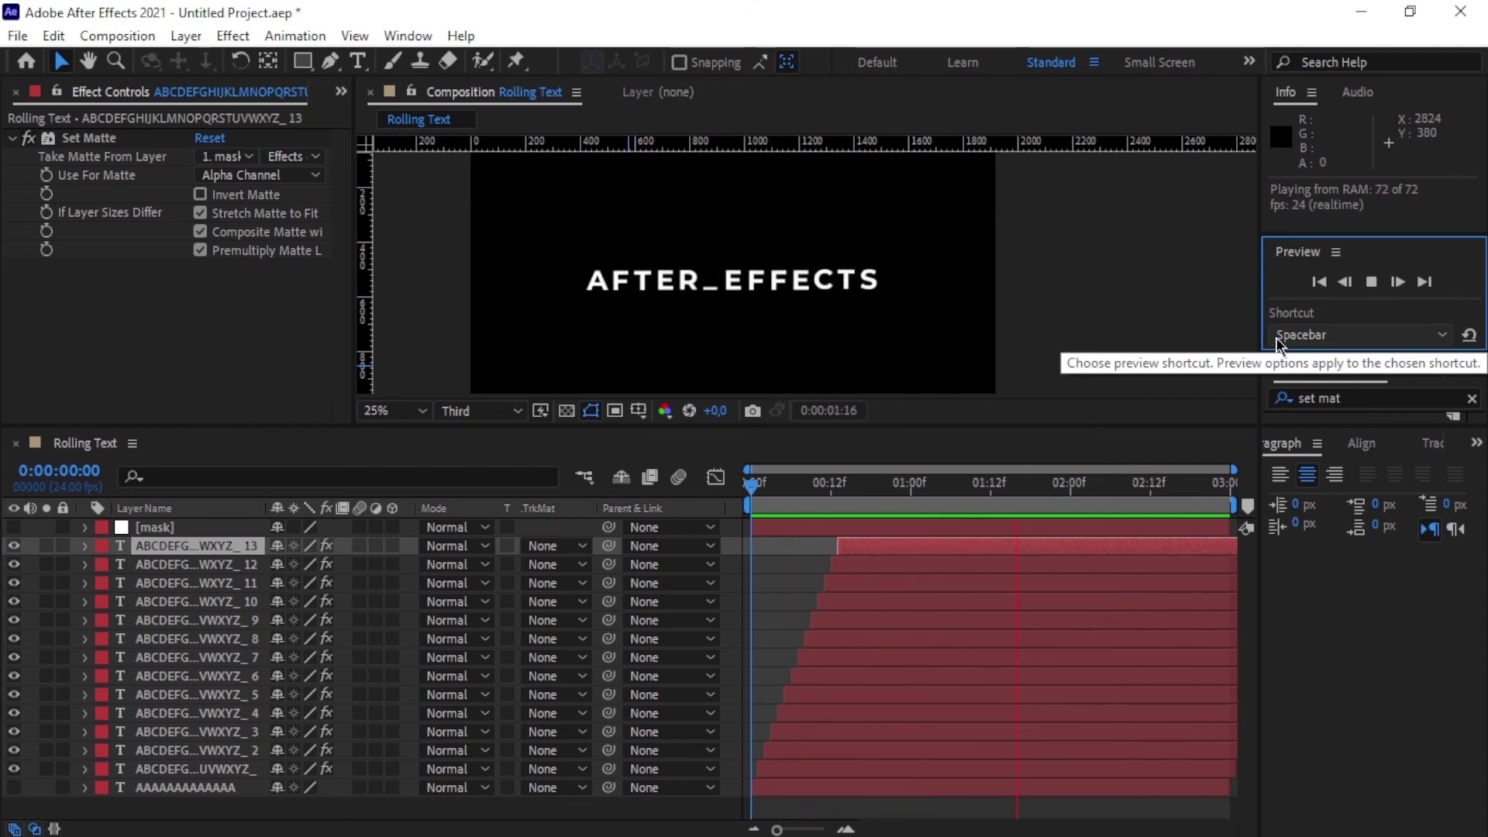
pyautogui.click(1371, 282)
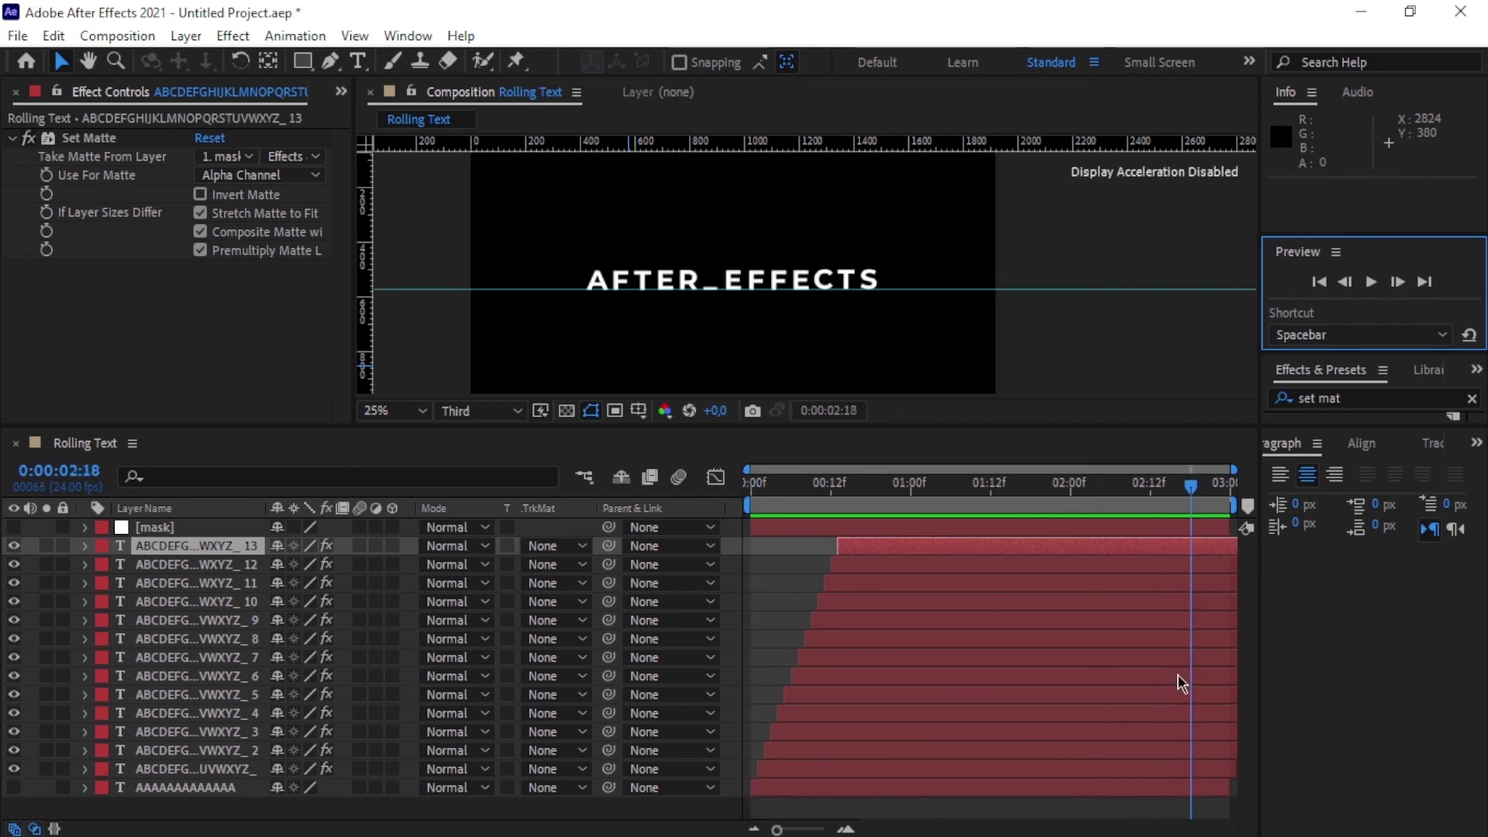